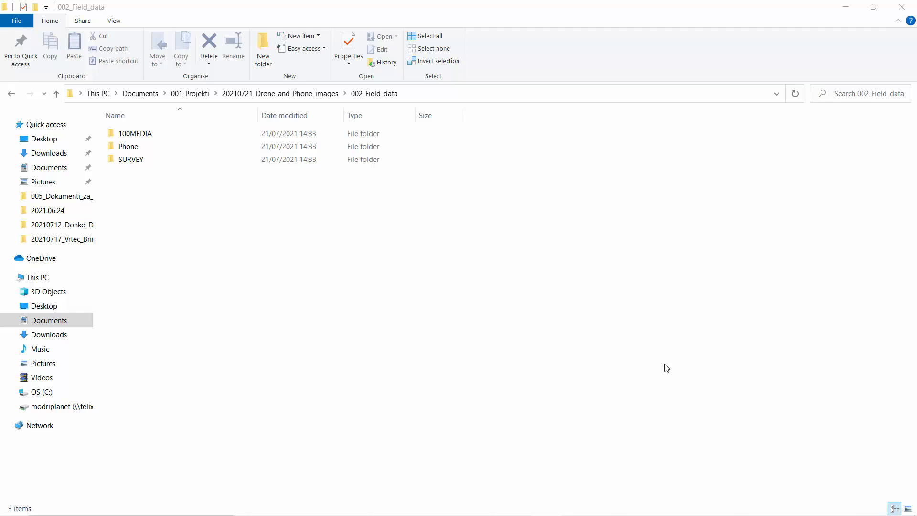
{"action": "left_click", "coordinate": [244, 164]}
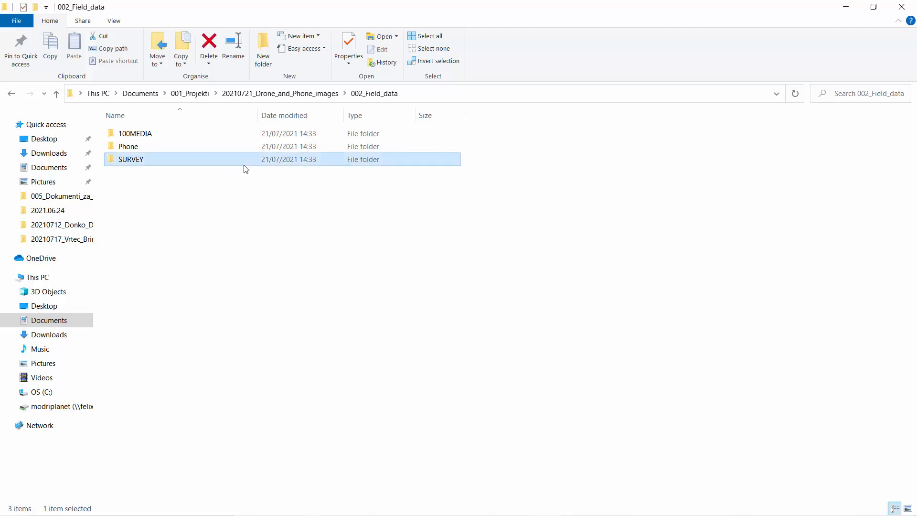
{"action": "left_click", "coordinate": [165, 134]}
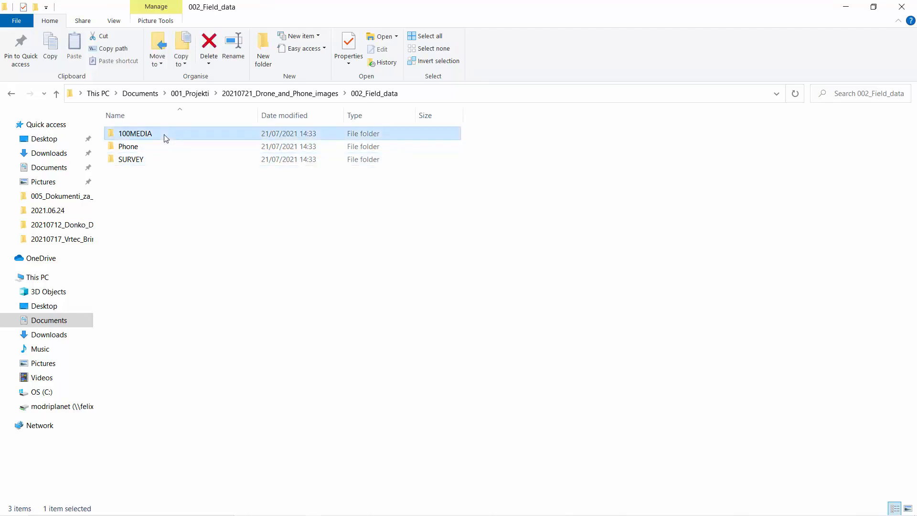
{"action": "left_click", "coordinate": [191, 150]}
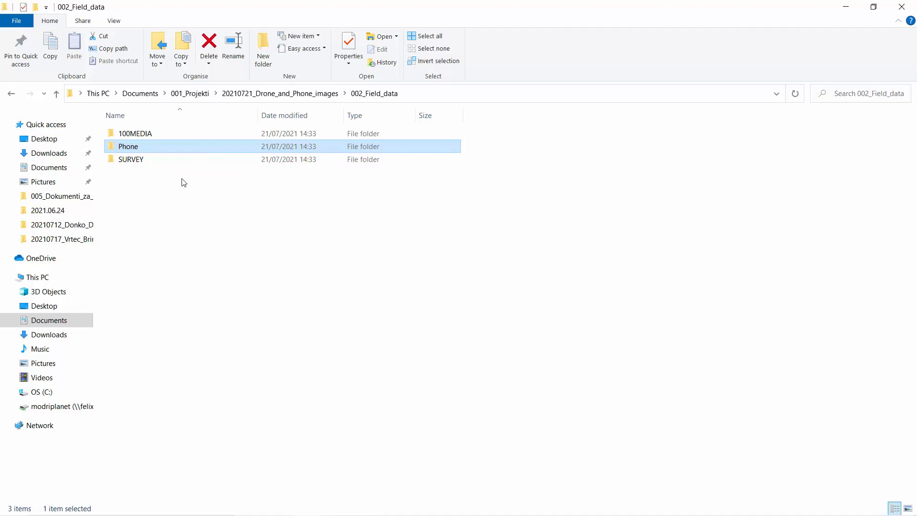
{"action": "left_click", "coordinate": [181, 178]}
Open the 100_0001 image folder inside the SURVEY folder
{"action": "left_click", "coordinate": [179, 165]}
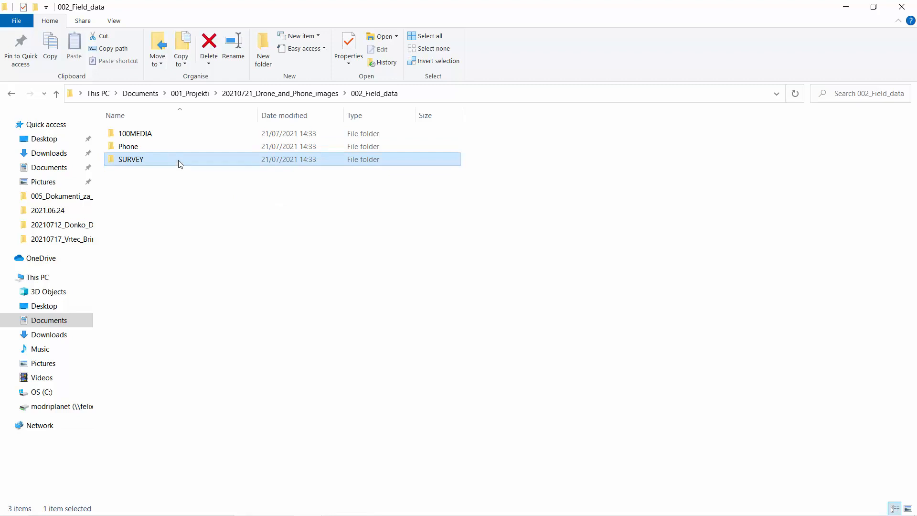
{"action": "double_click", "coordinate": [181, 164]}
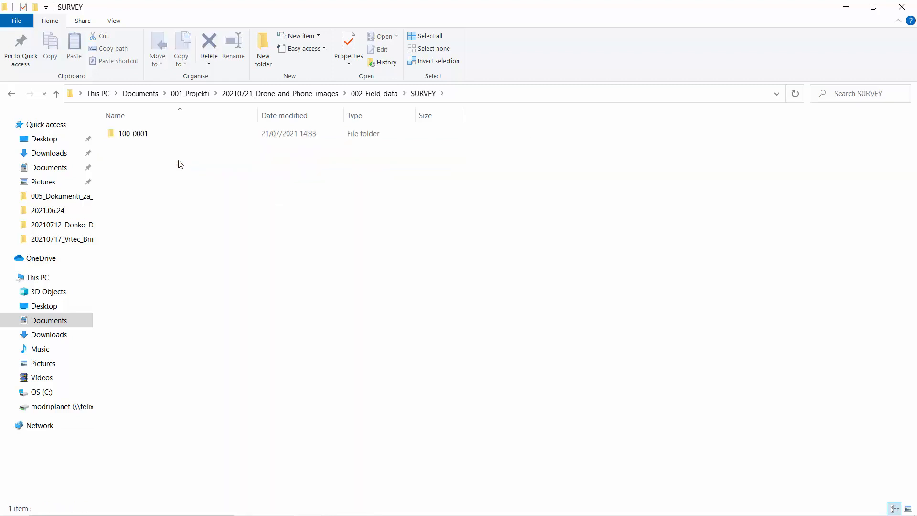
{"action": "double_click", "coordinate": [142, 136]}
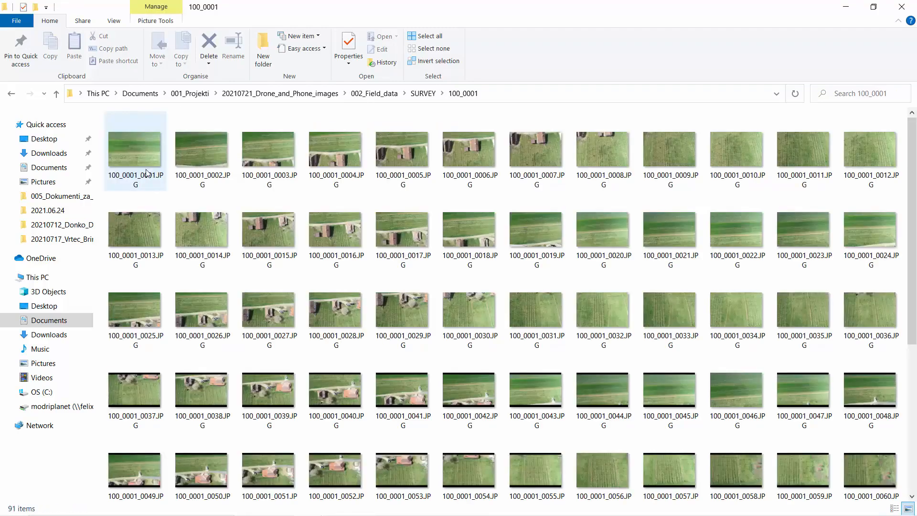
Select all survey photos from 100_0001_0001.JPG to 100_0001_0086.JPG to check how many there are
{"action": "scroll", "coordinate": [185, 205], "scroll_direction": "down", "scroll_amount": 5}
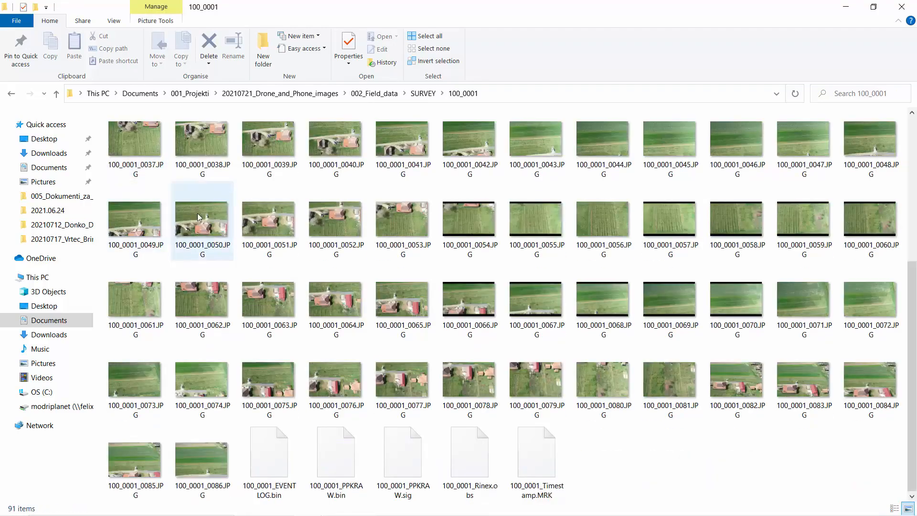
{"action": "left_click", "coordinate": [203, 449]}
{"action": "scroll", "coordinate": [206, 311], "scroll_direction": "up", "scroll_amount": 5}
{"action": "left_click", "coordinate": [139, 151], "text": "shift"}
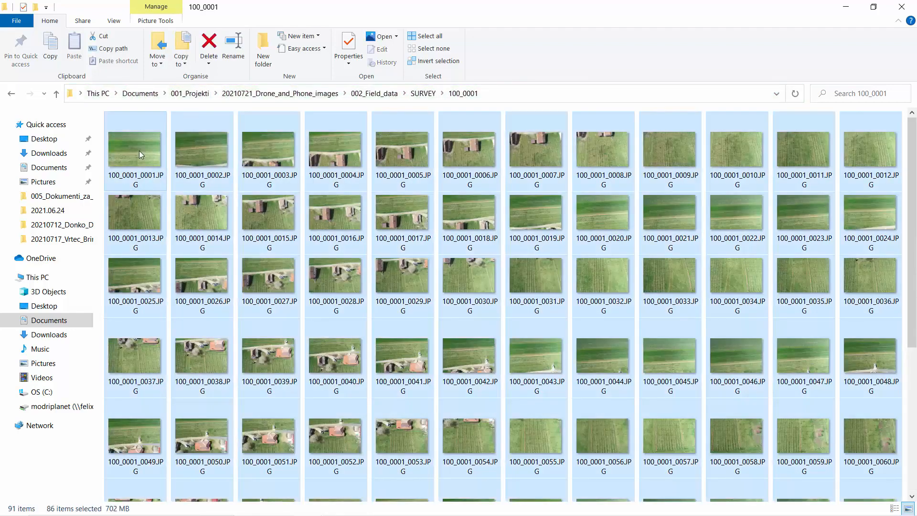
View the survey photos one by one from 100_0001_0001.JPG to 100_0001_0019.JPG, checking coverage and overlap, and close the viewer
{"action": "left_click", "coordinate": [139, 151]}
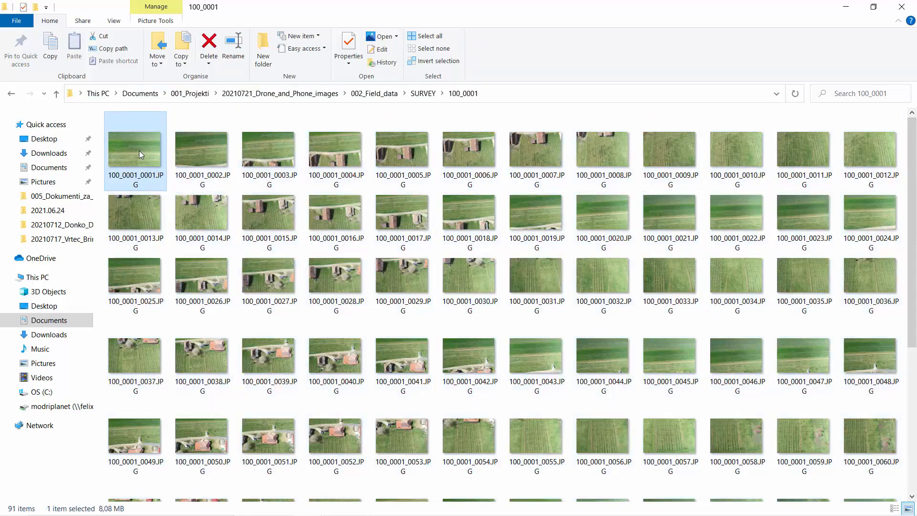
{"action": "double_click", "coordinate": [139, 151]}
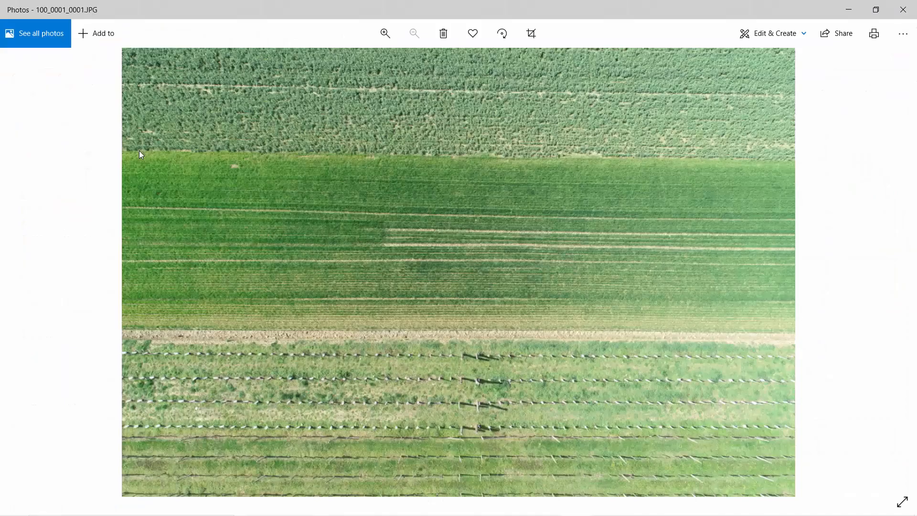
{"action": "key", "text": "Right"}
{"action": "key", "text": "Right"}
{"action": "key", "text": "Right"}
{"action": "key", "text": "Right"}
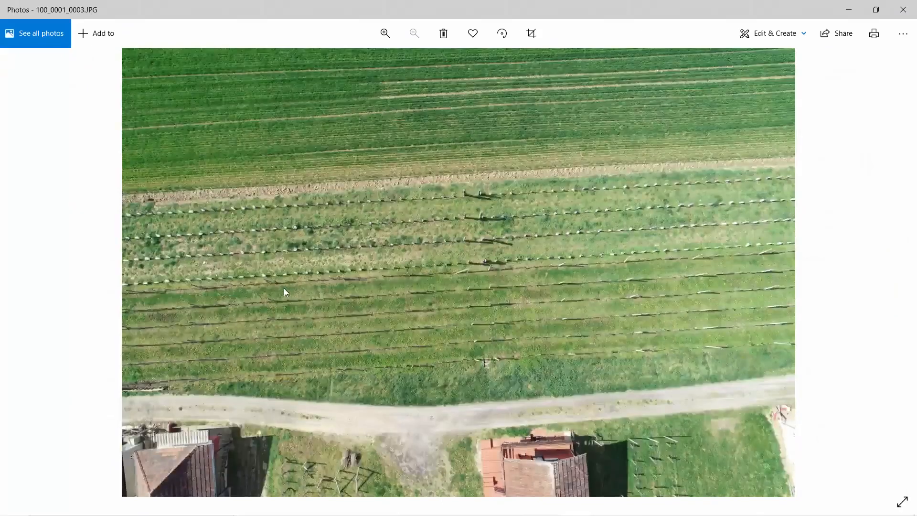
{"action": "key", "text": "Right"}
{"action": "key", "text": "Right"}
{"action": "key", "text": "Right"}
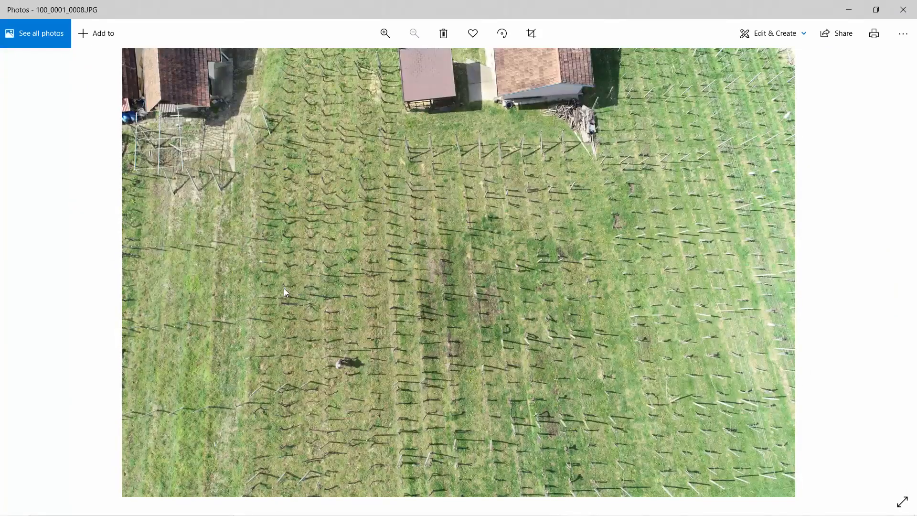
{"action": "key", "text": "Right"}
{"action": "key", "text": "Right"}
{"action": "key", "text": "Right"}
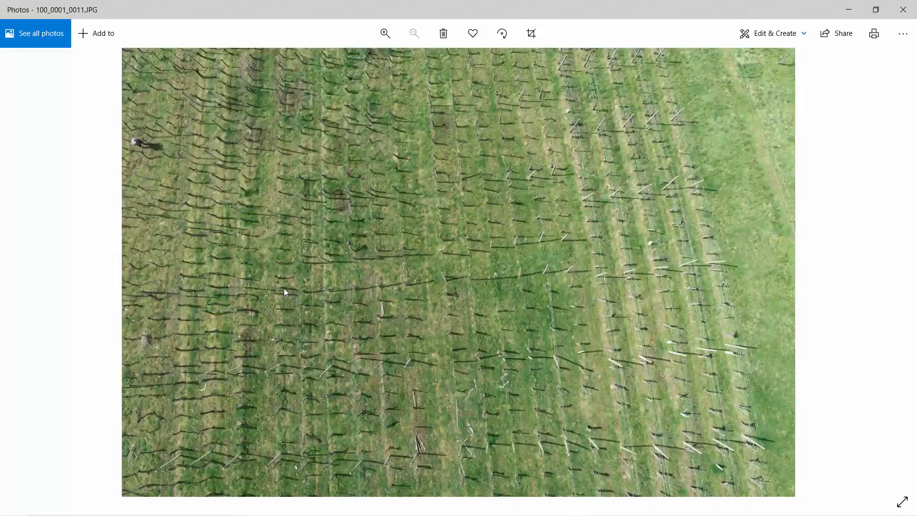
{"action": "key", "text": "Right"}
{"action": "key", "text": "Right"}
{"action": "key", "text": "Right"}
{"action": "key", "text": "Right"}
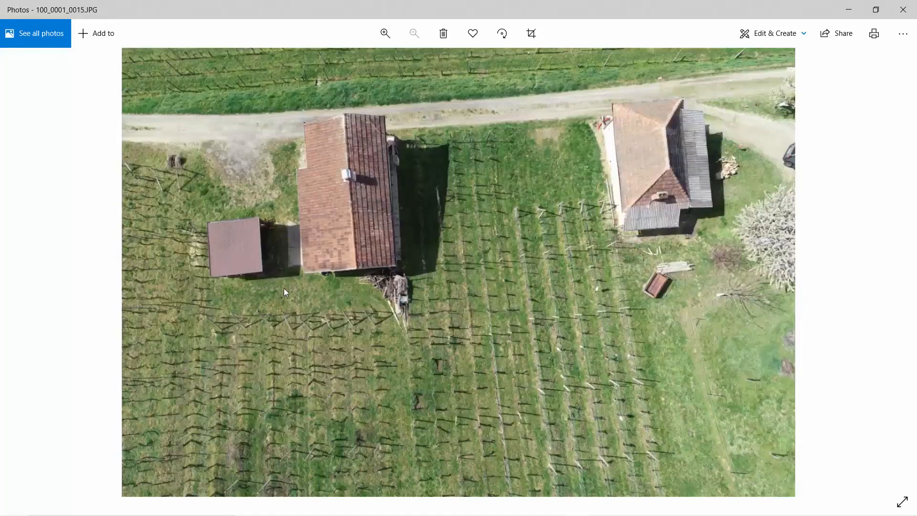
{"action": "key", "text": "Right"}
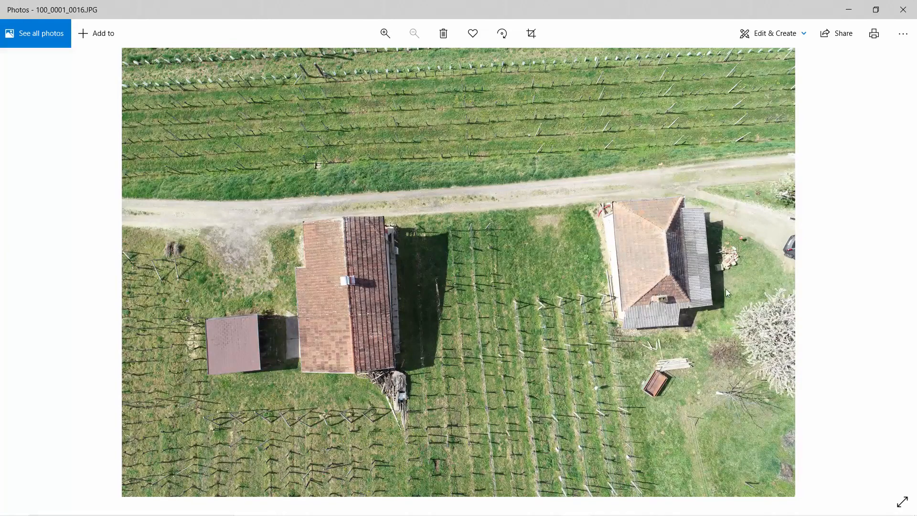
{"action": "key", "text": "Right"}
{"action": "key", "text": "Right"}
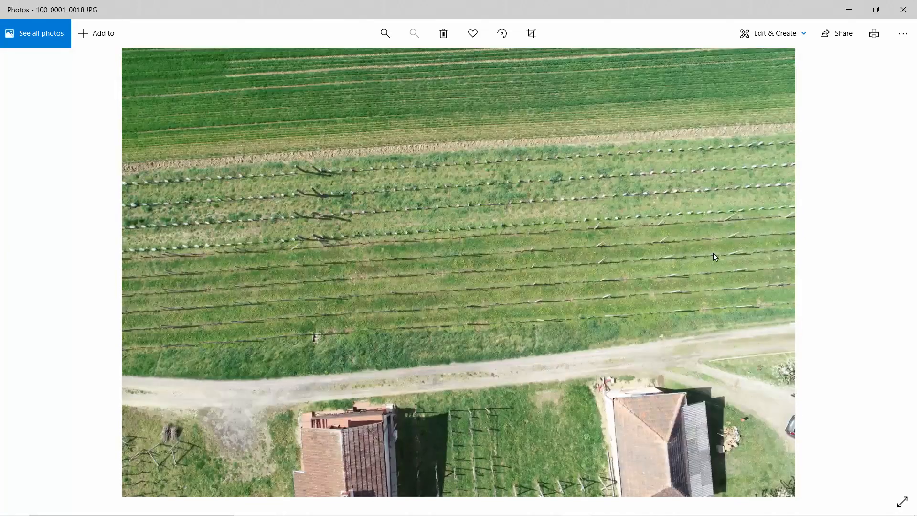
{"action": "key", "text": "Right"}
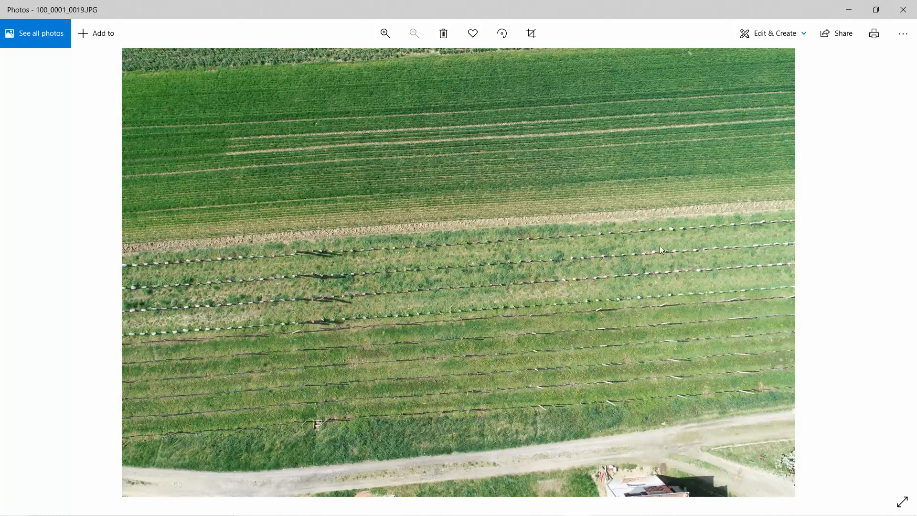
{"action": "left_click", "coordinate": [903, 10]}
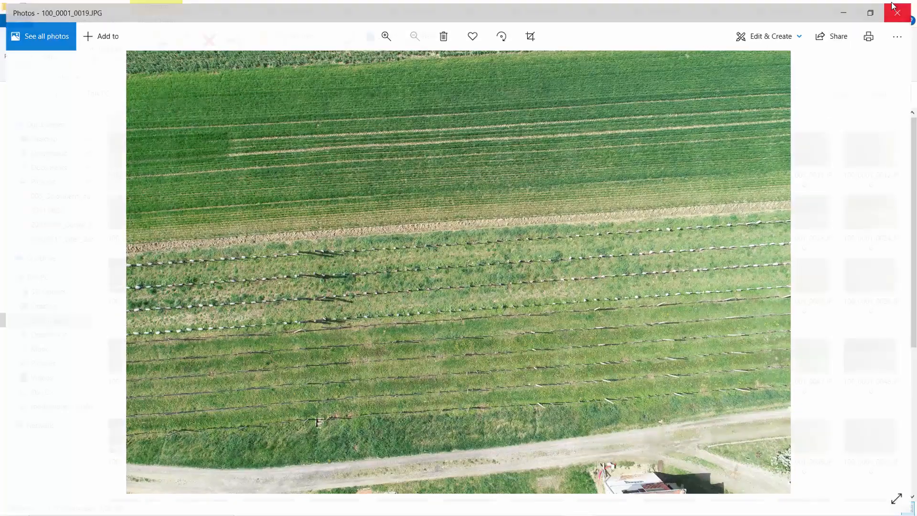
Go back to the 002_Field_data folder and open its 100MEDIA folder
{"action": "left_click", "coordinate": [423, 94]}
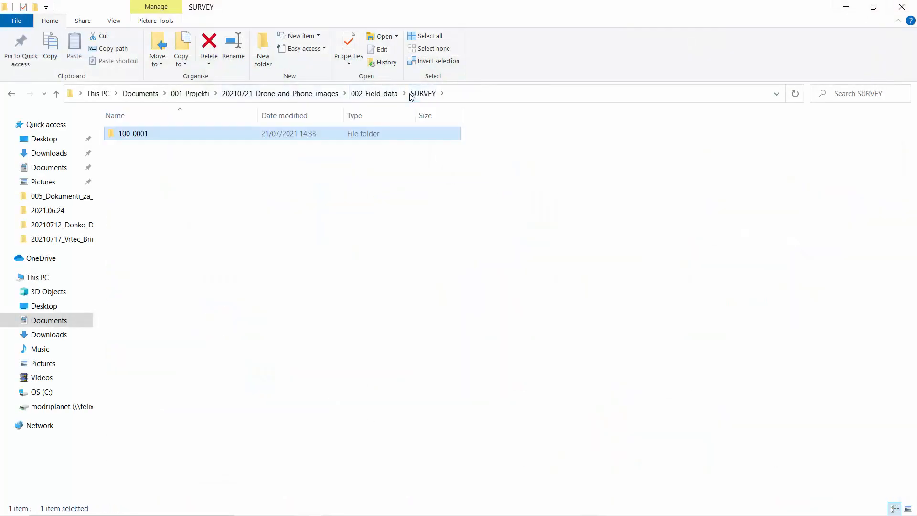
{"action": "left_click", "coordinate": [363, 95]}
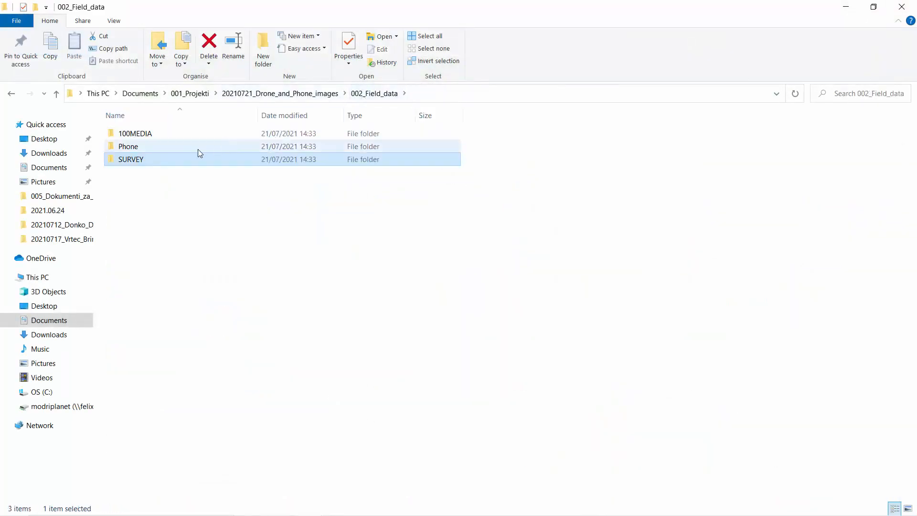
{"action": "mouse_move", "coordinate": [151, 136]}
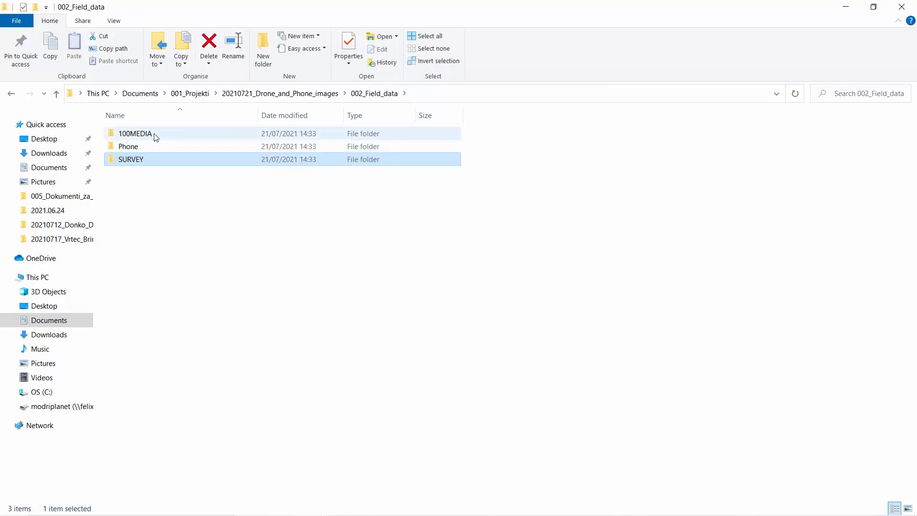
{"action": "double_click", "coordinate": [153, 136]}
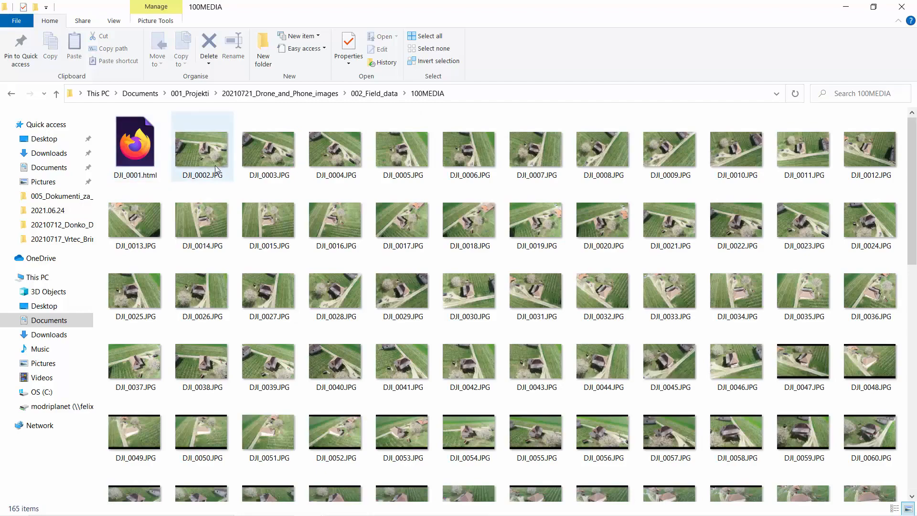
View the drone photos one by one from DJI_0002.JPG to DJI_0072.JPG, examining the circular coverage, camera angle and overlap around the house
{"action": "double_click", "coordinate": [213, 165]}
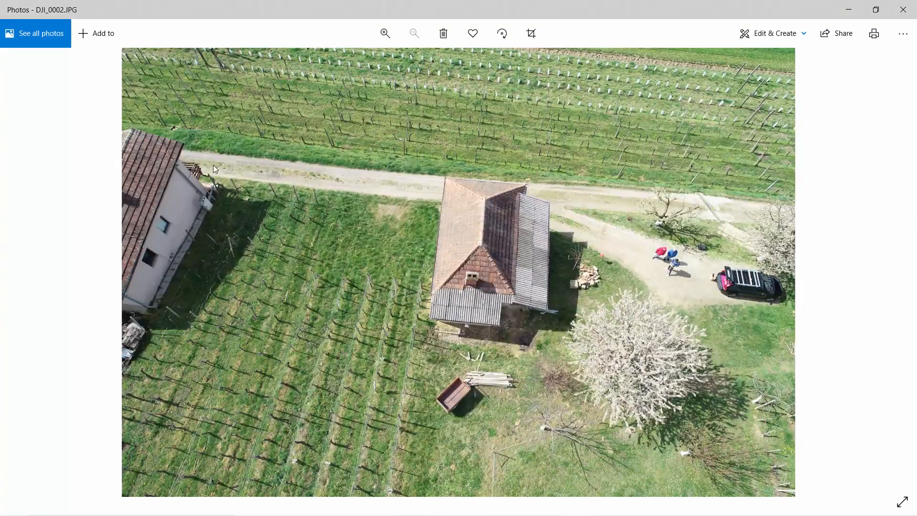
{"action": "key", "text": "Right"}
{"action": "key", "text": "Right"}
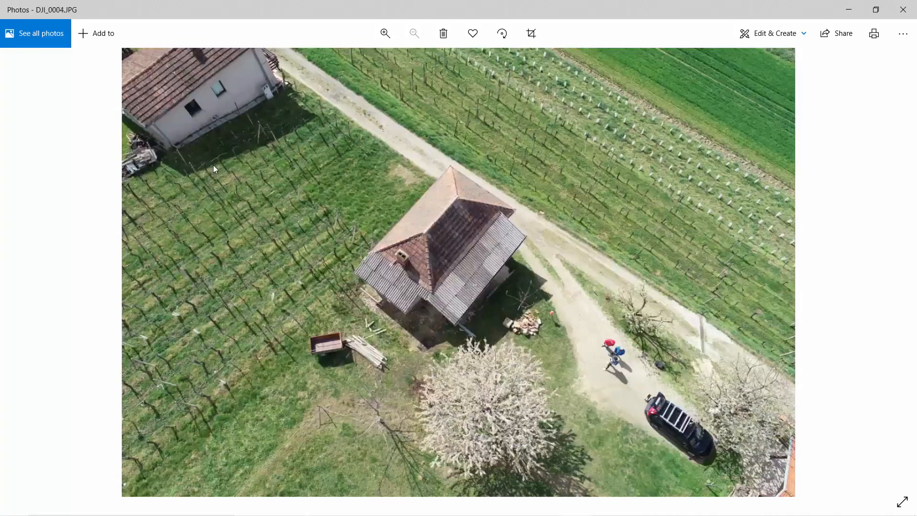
{"action": "key", "text": "Right"}
{"action": "key", "text": "Right"}
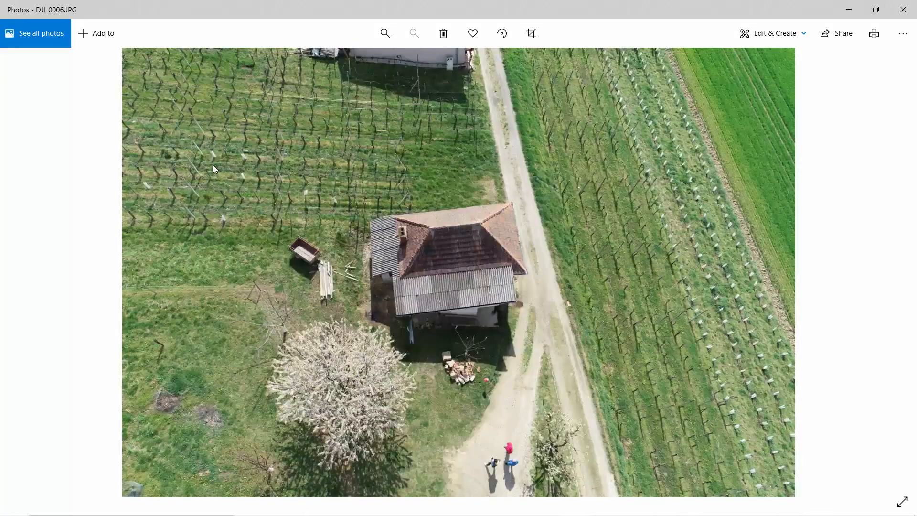
{"action": "key", "text": "Right"}
{"action": "key", "text": "Right"}
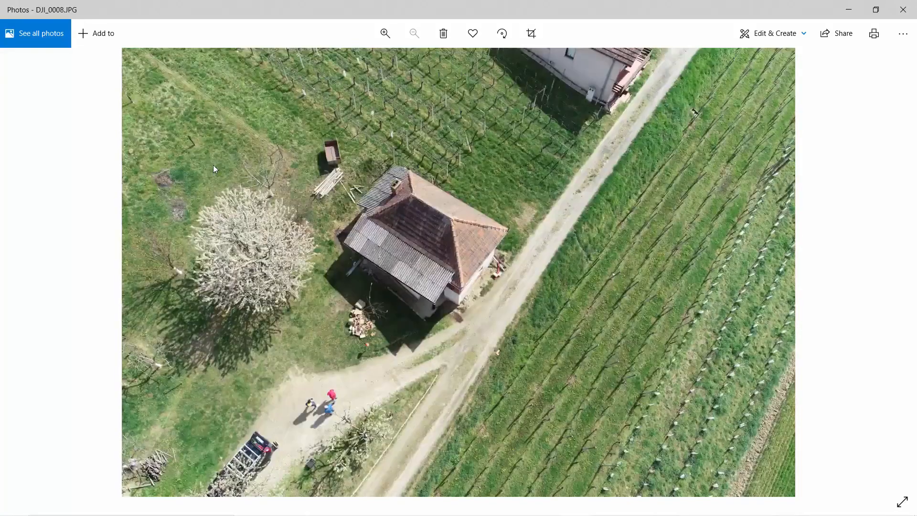
{"action": "key", "text": "Right"}
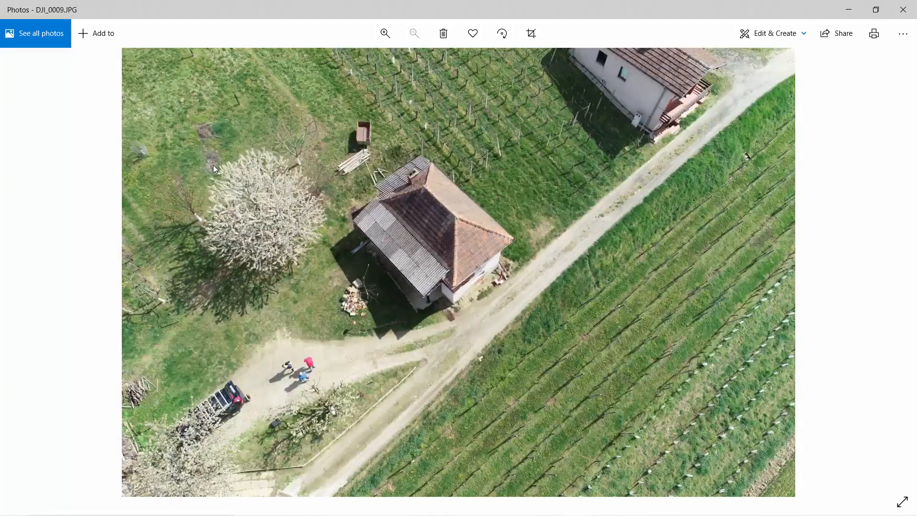
{"action": "key", "text": "Right"}
{"action": "key", "text": "Right"}
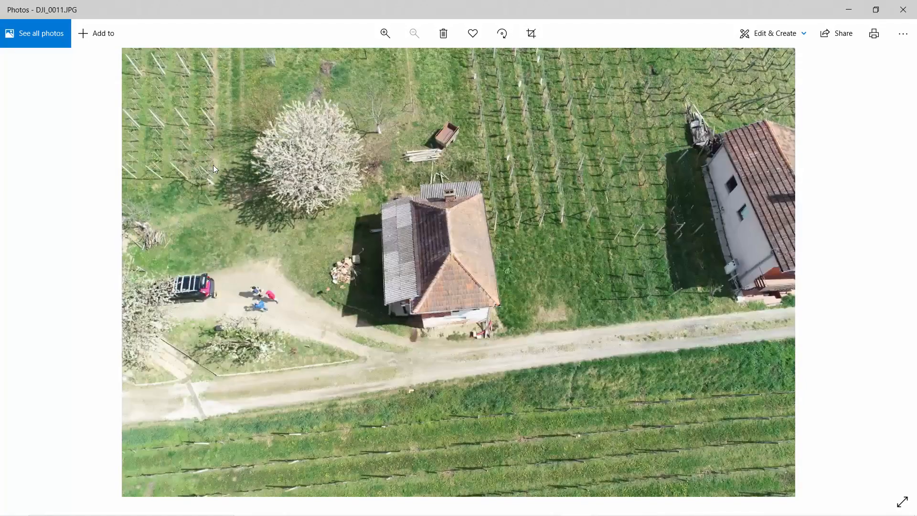
{"action": "key", "text": "Right"}
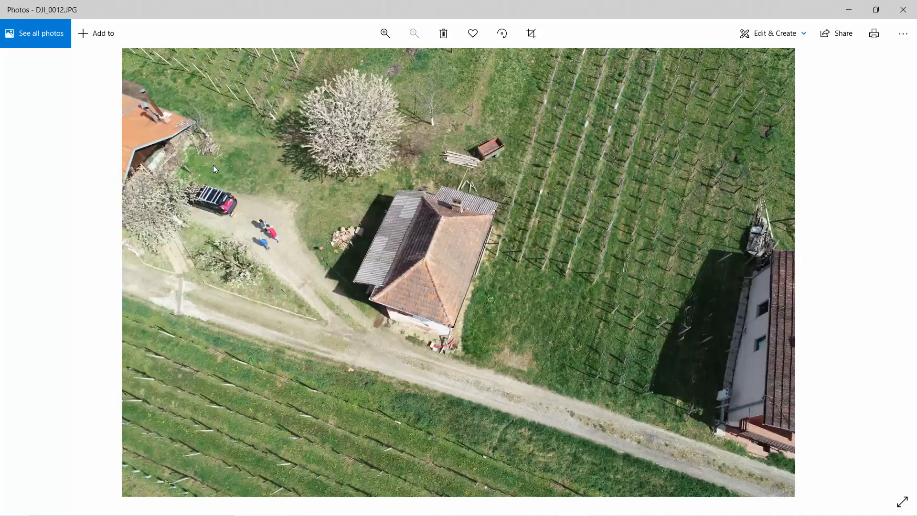
{"action": "key", "text": "Right"}
{"action": "key", "text": "Right"}
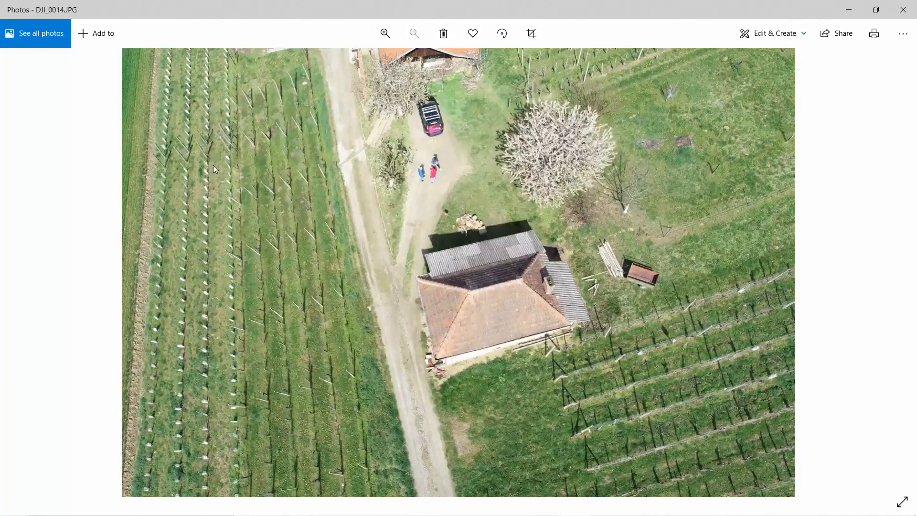
{"action": "key", "text": "Right"}
{"action": "key", "text": "Right"}
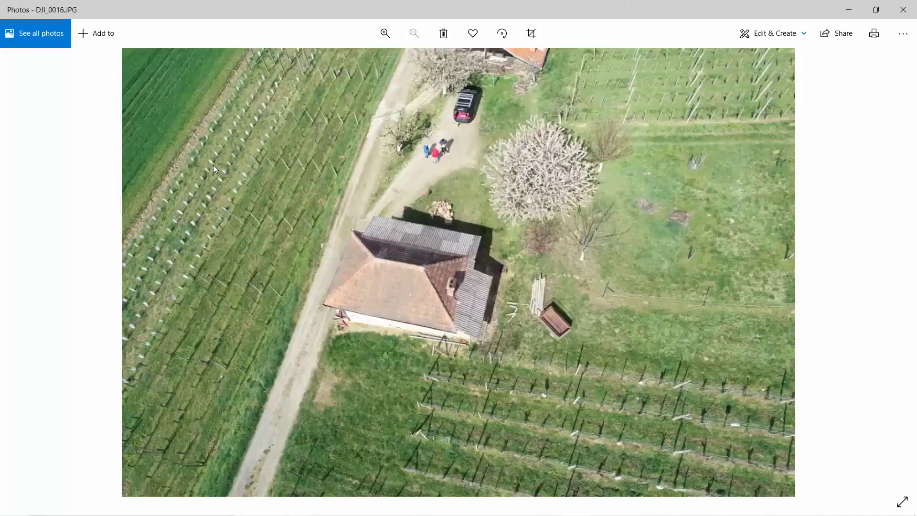
{"action": "key", "text": "Right"}
{"action": "key", "text": "Right"}
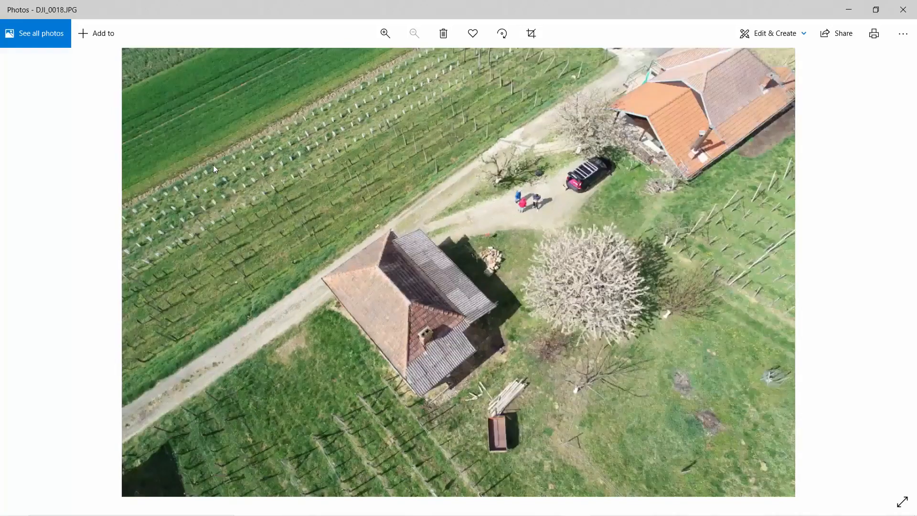
{"action": "key", "text": "Right"}
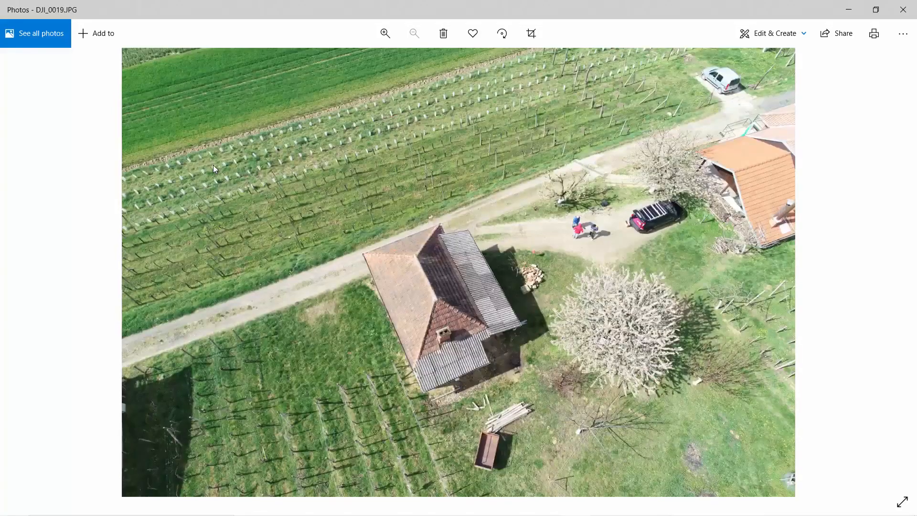
{"action": "key", "text": "Right"}
{"action": "key", "text": "Right"}
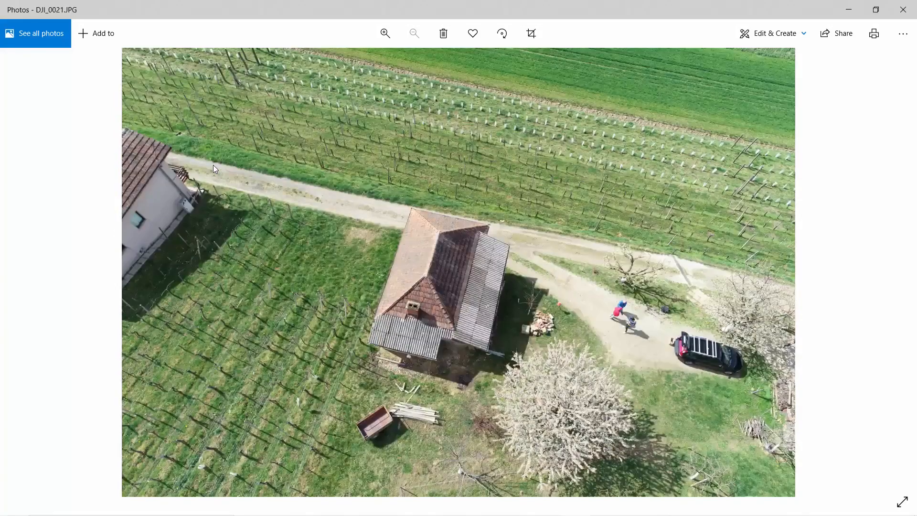
{"action": "key", "text": "Right"}
{"action": "key", "text": "Right"}
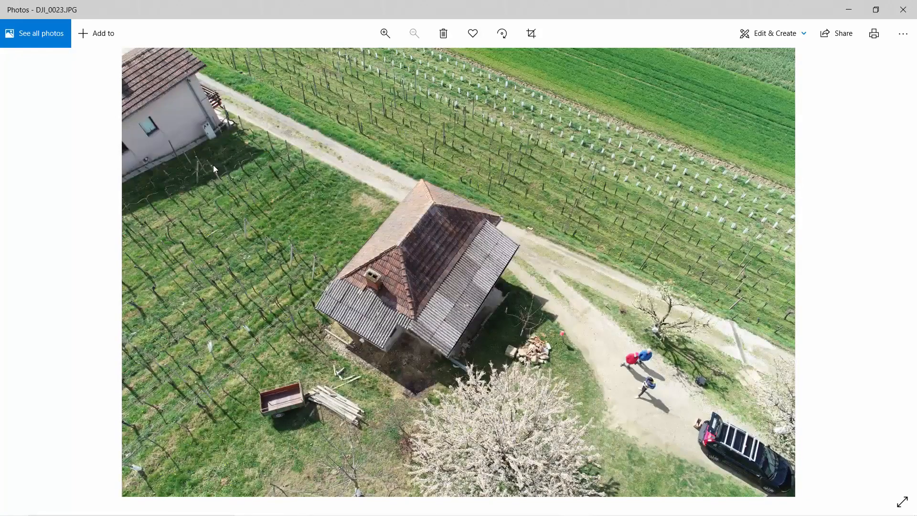
{"action": "key", "text": "Right"}
{"action": "key", "text": "Right"}
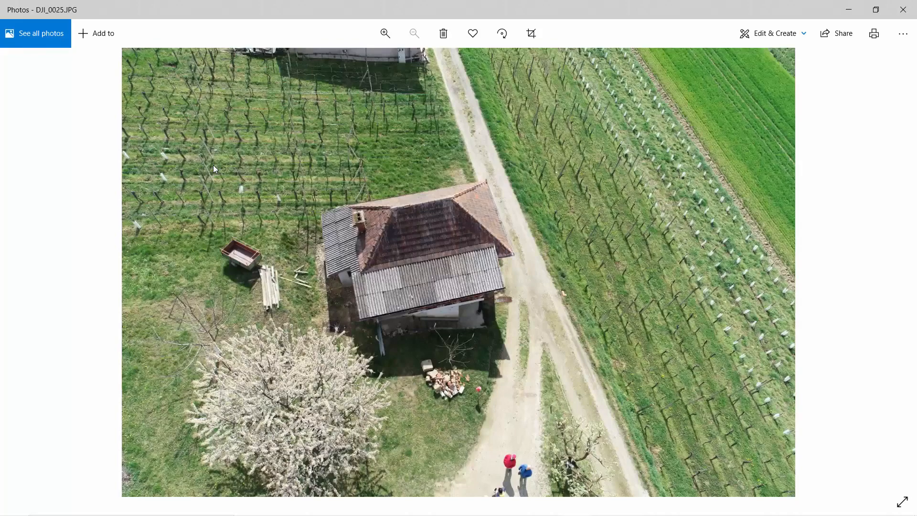
{"action": "key", "text": "Right"}
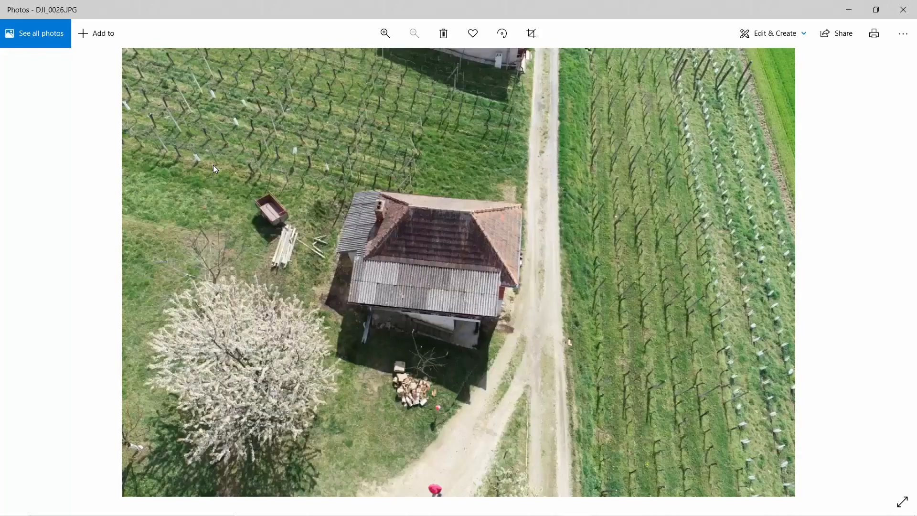
{"action": "key", "text": "Right"}
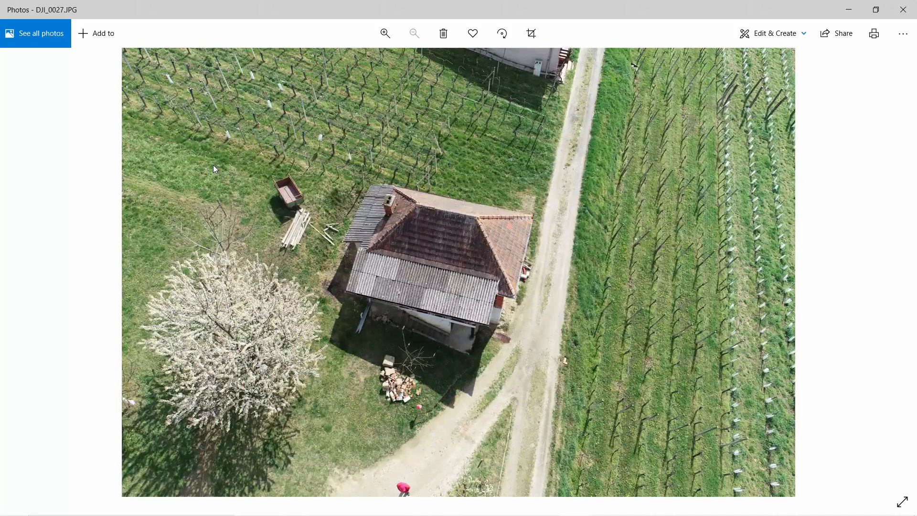
{"action": "key", "text": "Right"}
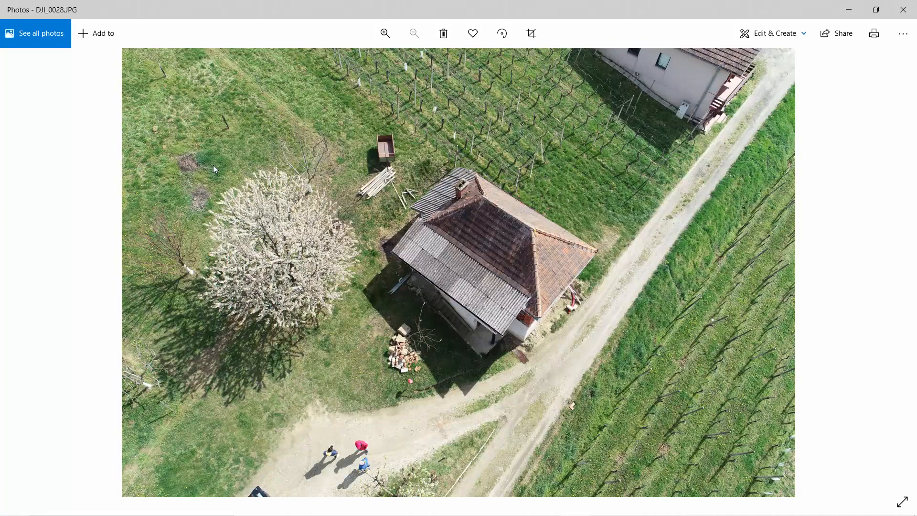
{"action": "key", "text": "Right"}
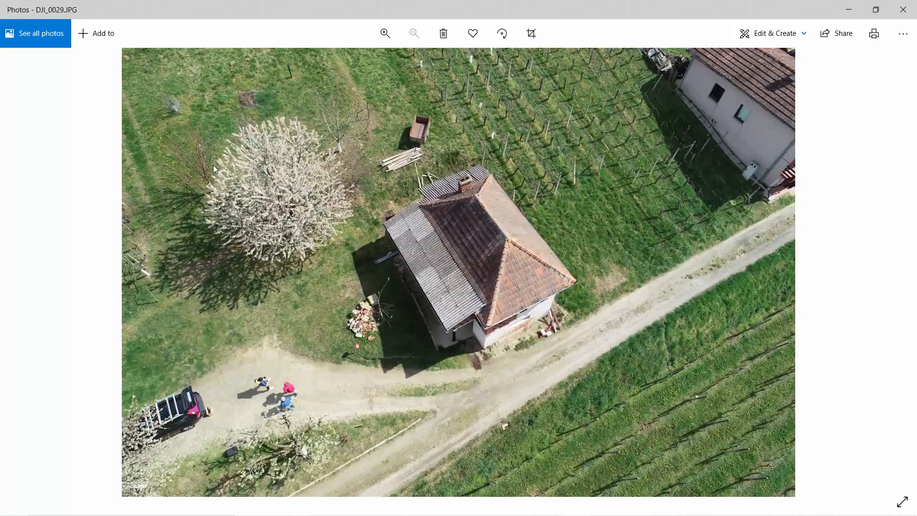
{"action": "key", "text": "Right"}
{"action": "key", "text": "Right"}
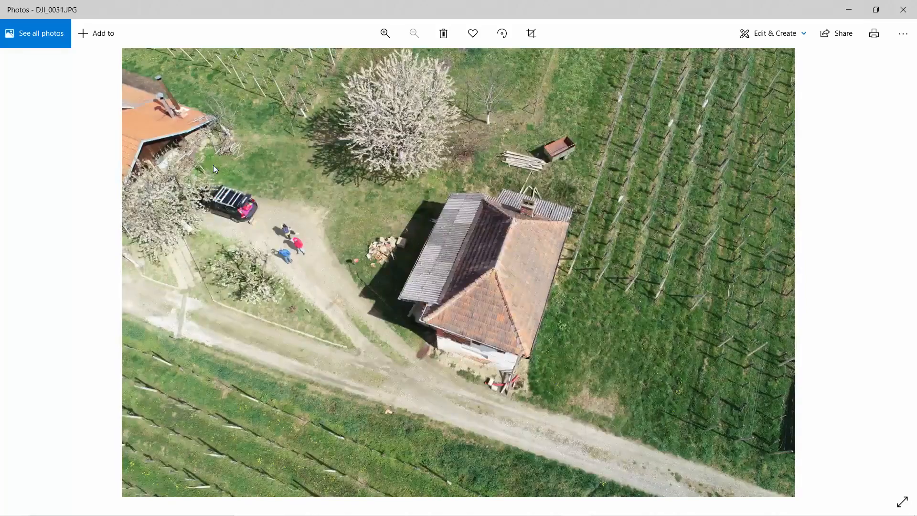
{"action": "key", "text": "Right"}
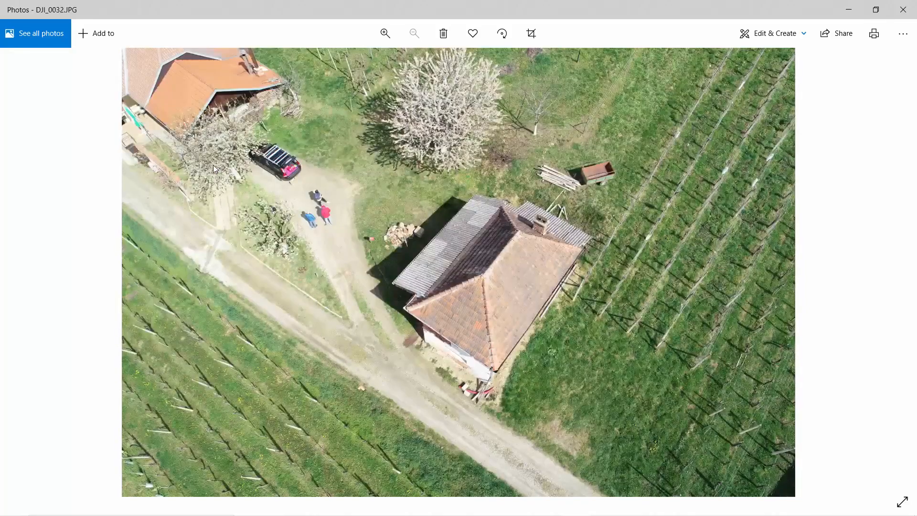
{"action": "key", "text": "Right"}
{"action": "key", "text": "Right"}
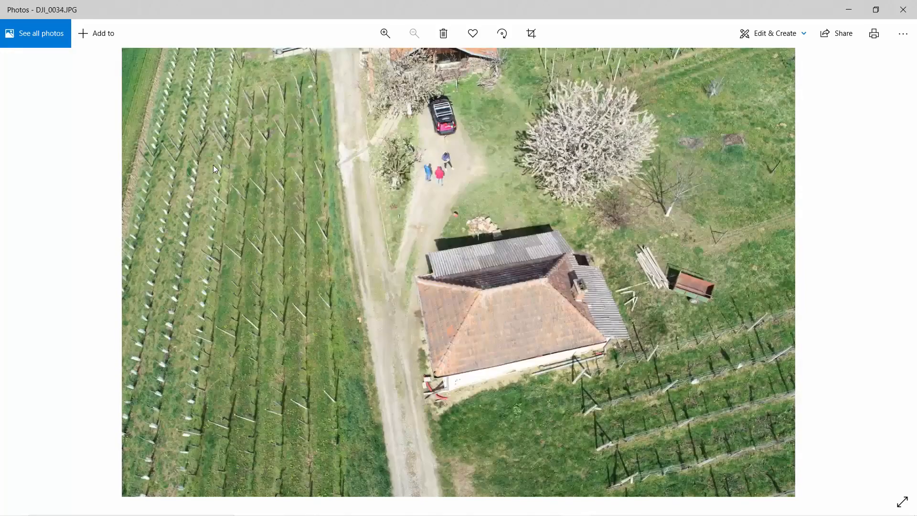
{"action": "key", "text": "Right"}
{"action": "key", "text": "Right"}
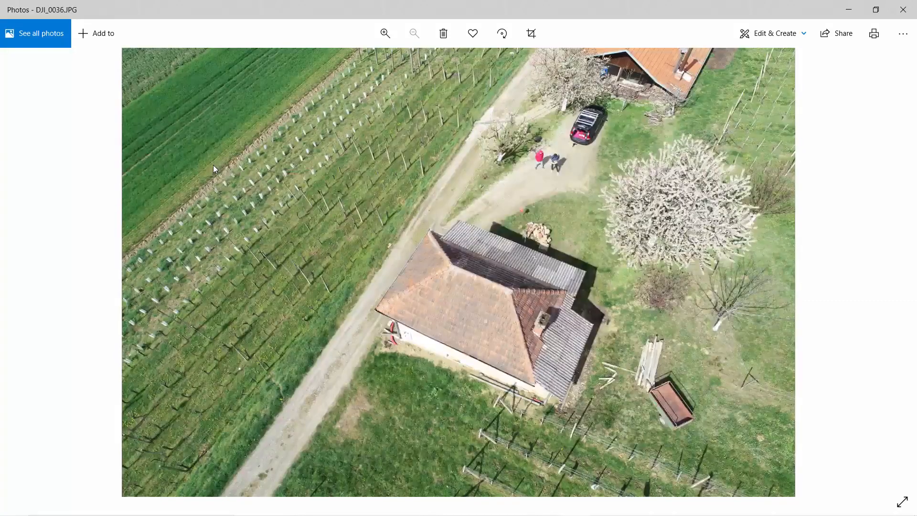
{"action": "key", "text": "Right"}
{"action": "key", "text": "Right"}
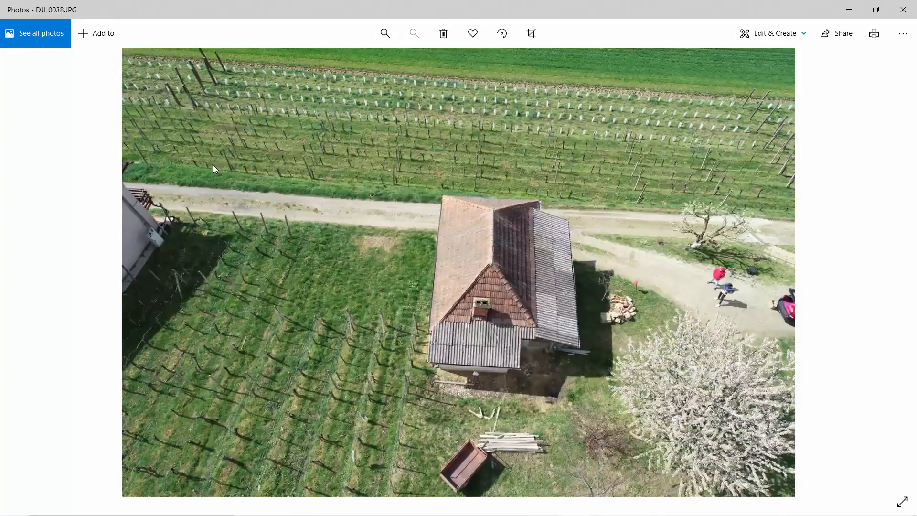
{"action": "key", "text": "Right"}
{"action": "key", "text": "Right"}
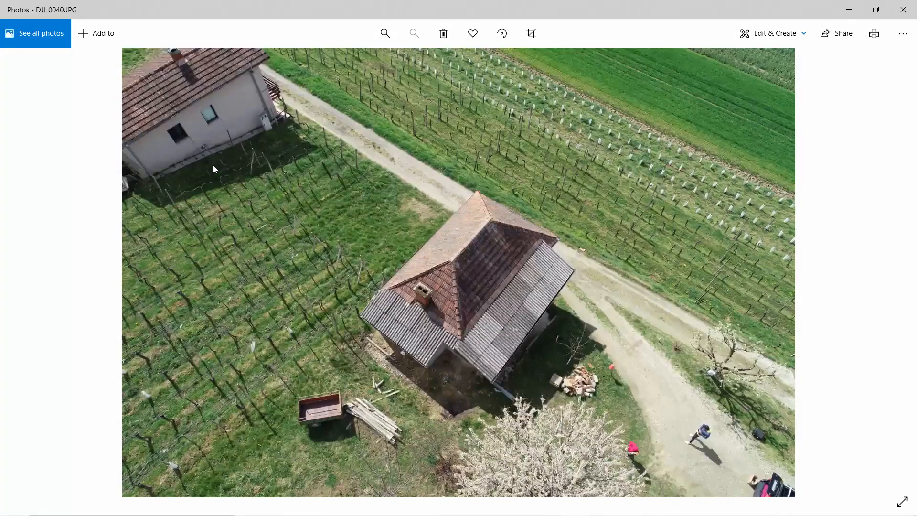
{"action": "key", "text": "Right"}
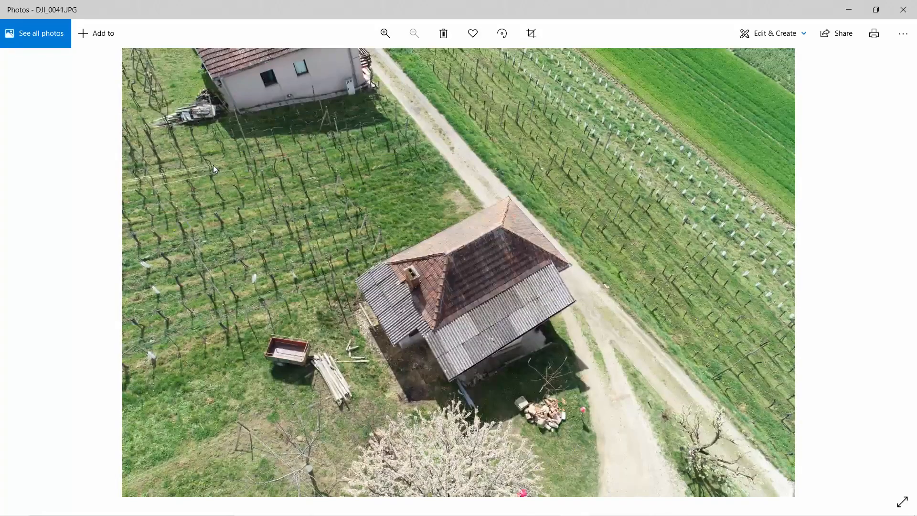
{"action": "key", "text": "Right"}
{"action": "key", "text": "Right"}
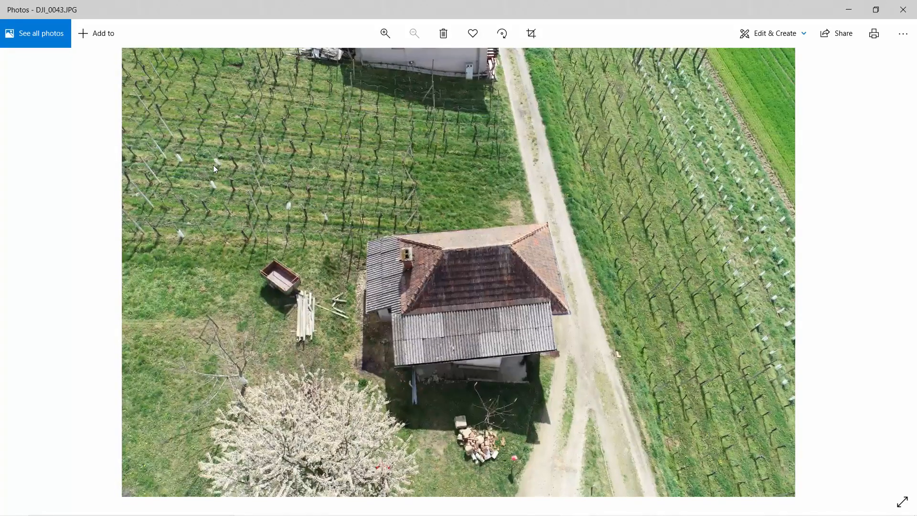
{"action": "key", "text": "Right"}
{"action": "key", "text": "Right"}
{"action": "key", "text": "Right"}
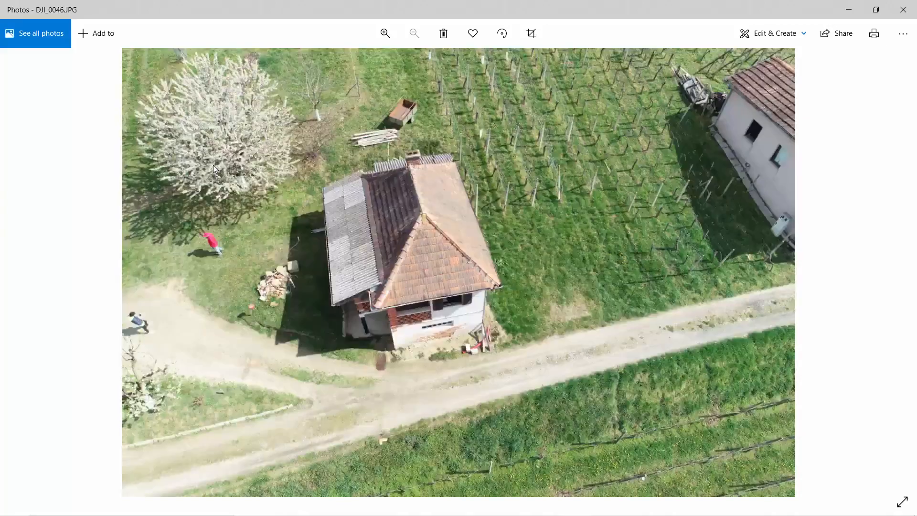
{"action": "key", "text": "Right"}
{"action": "key", "text": "Right"}
{"action": "key", "text": "Right"}
{"action": "key", "text": "Right"}
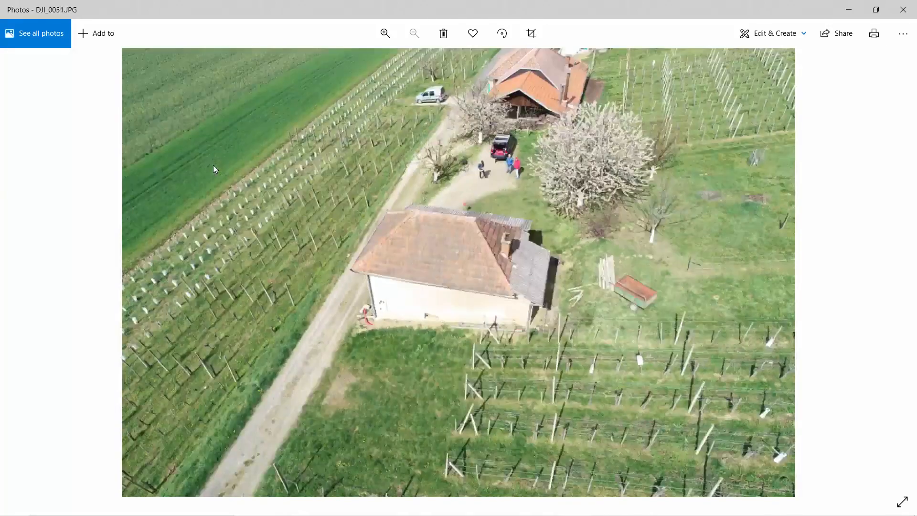
{"action": "key", "text": "Right"}
{"action": "key", "text": "Right"}
{"action": "key", "text": "Right"}
{"action": "key", "text": "Right"}
{"action": "key", "text": "Right"}
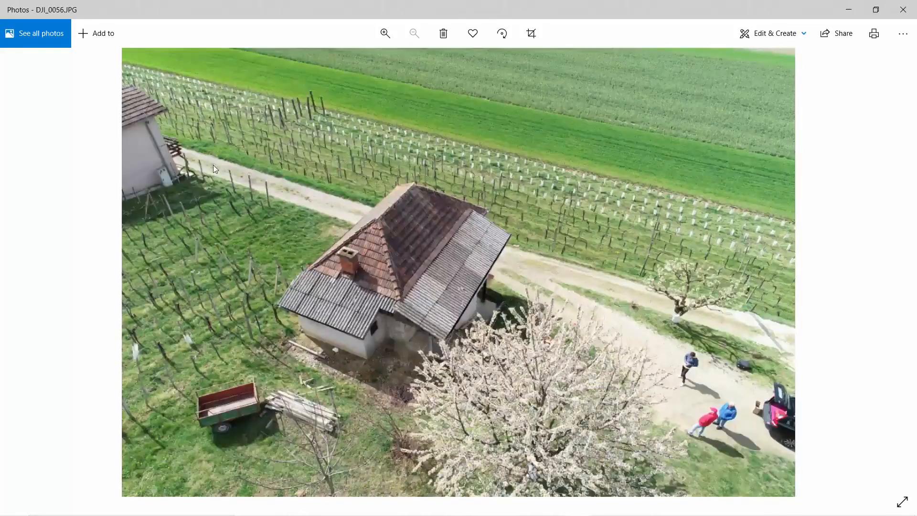
{"action": "key", "text": "Right"}
{"action": "key", "text": "Right"}
{"action": "key", "text": "Right"}
{"action": "key", "text": "Right"}
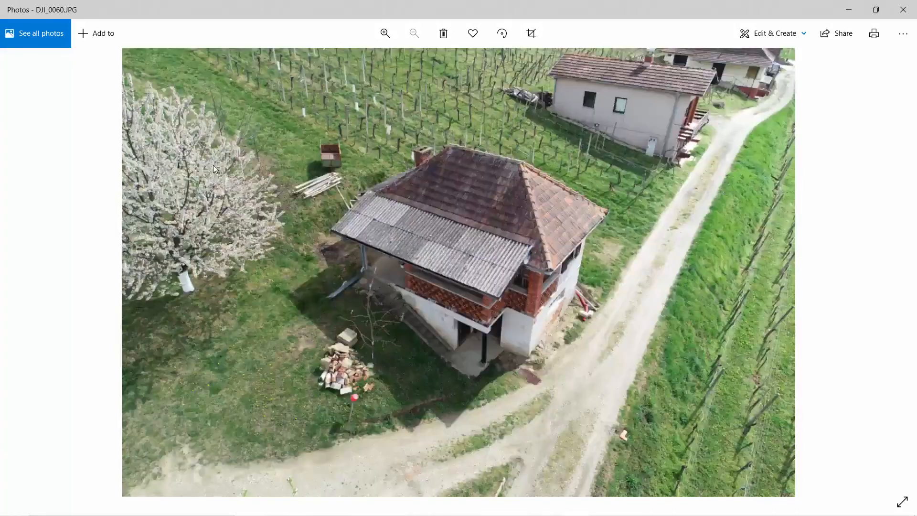
{"action": "key", "text": "Right"}
{"action": "key", "text": "Right"}
{"action": "key", "text": "Right"}
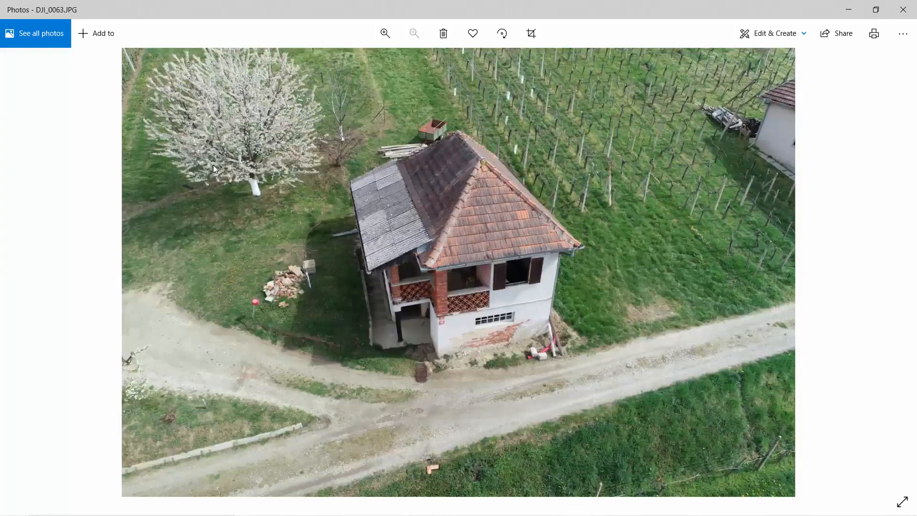
{"action": "key", "text": "Right"}
{"action": "key", "text": "Right"}
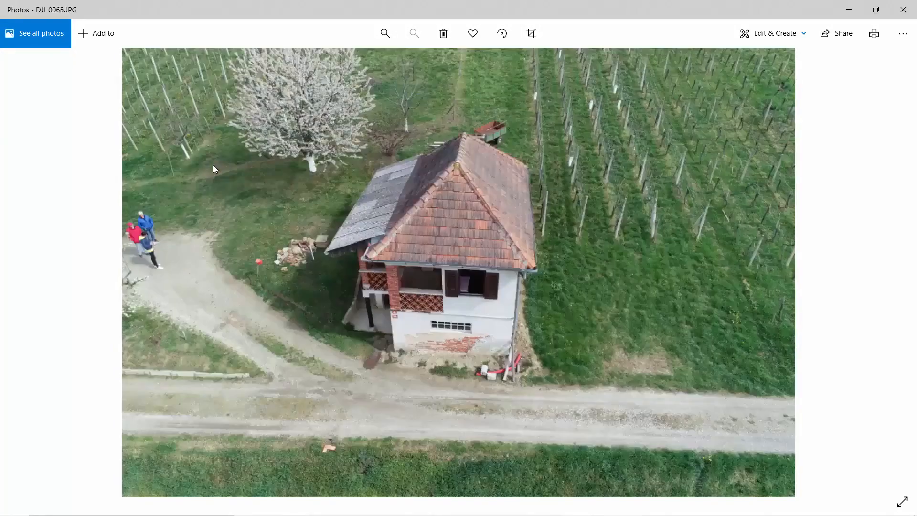
{"action": "key", "text": "Right"}
{"action": "key", "text": "Right"}
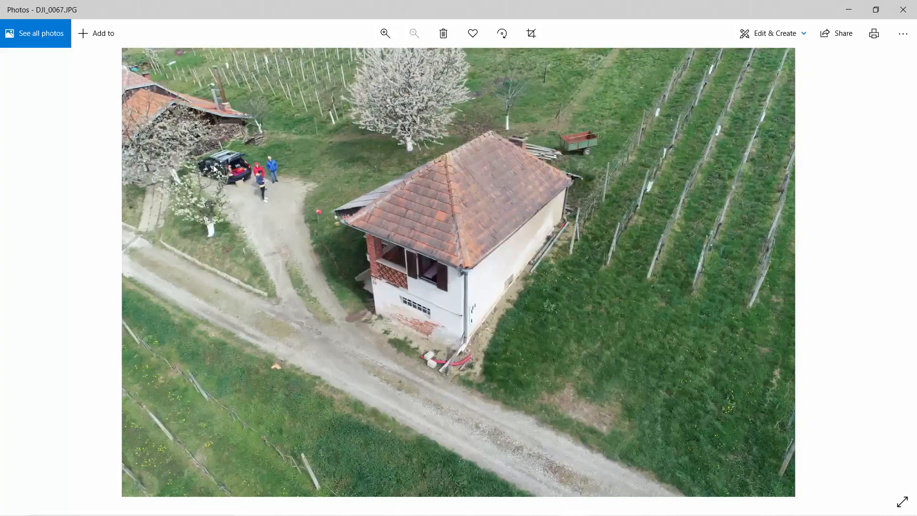
{"action": "key", "text": "Right"}
{"action": "key", "text": "Right"}
{"action": "key", "text": "Right"}
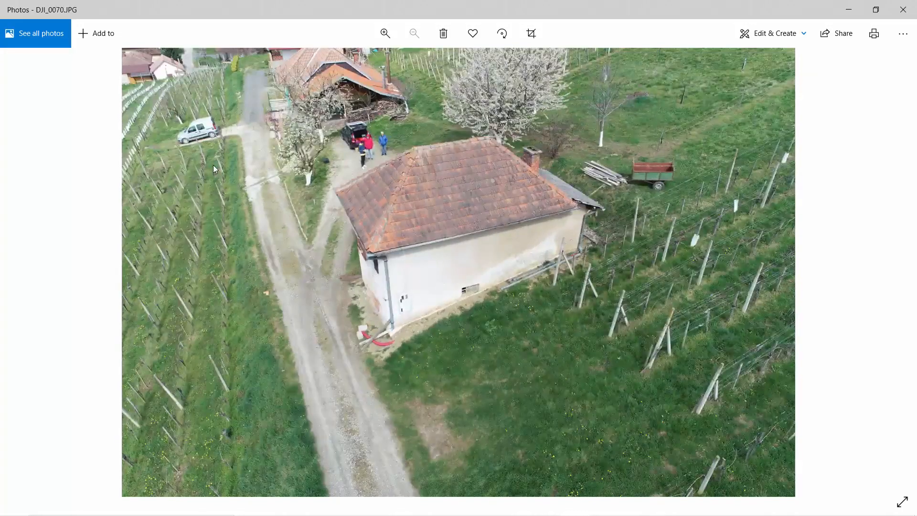
{"action": "key", "text": "Right"}
{"action": "key", "text": "Right"}
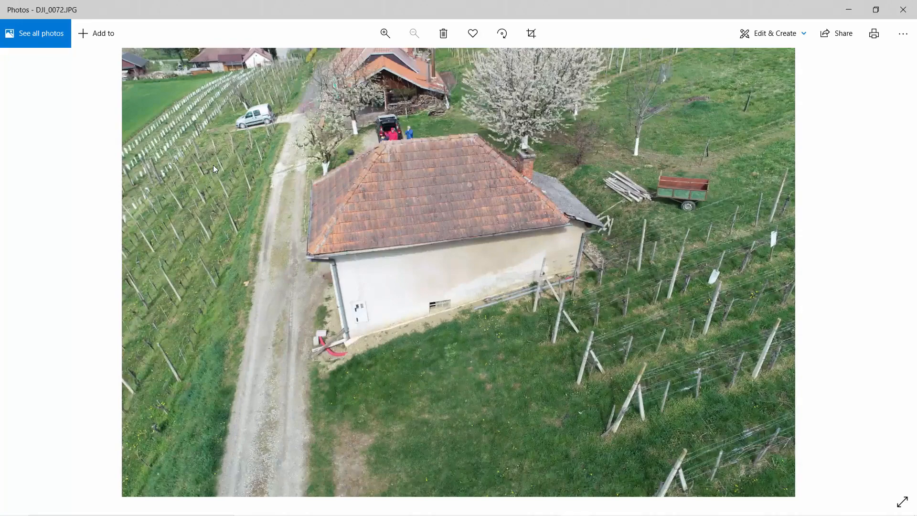
View the drone photos one by one from DJI_0073.JPG to DJI_0086.JPG, examining the elevated coverage of the roof, rear wall and chimney side
{"action": "key", "text": "Right"}
{"action": "key", "text": "Right"}
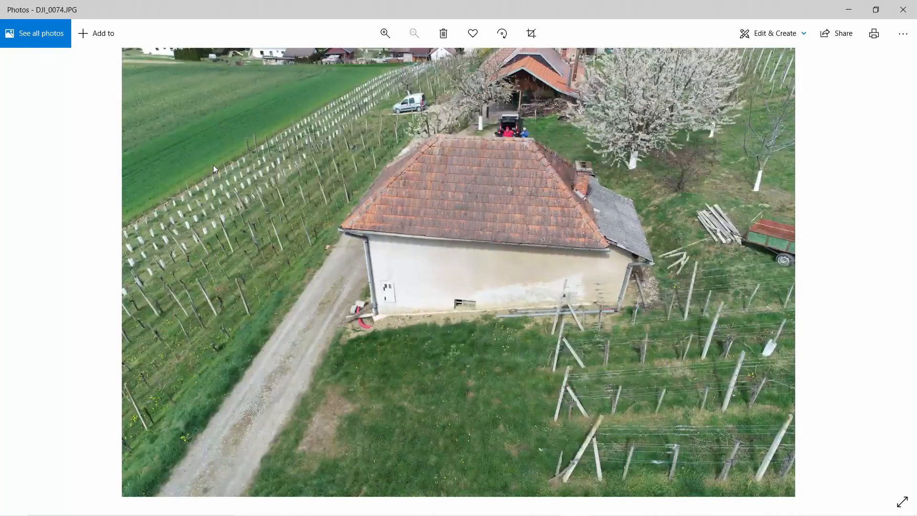
{"action": "key", "text": "Right"}
{"action": "key", "text": "Right"}
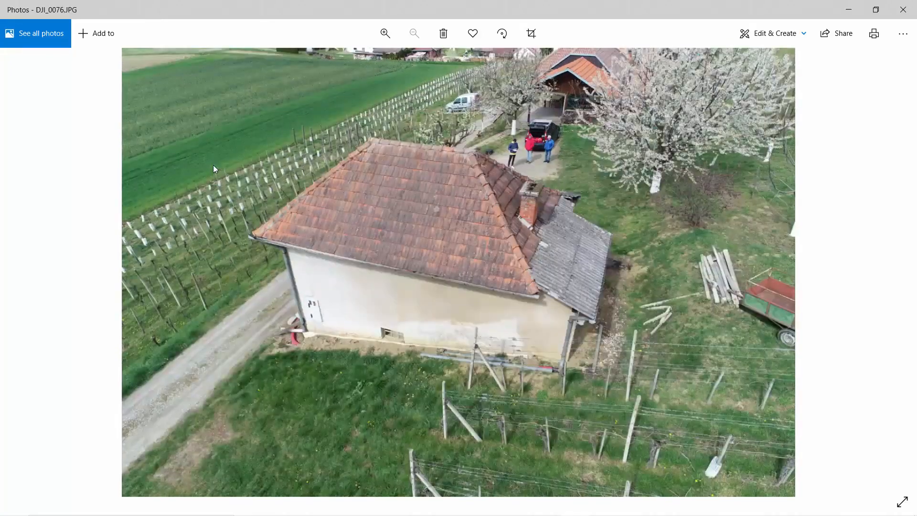
{"action": "key", "text": "Right"}
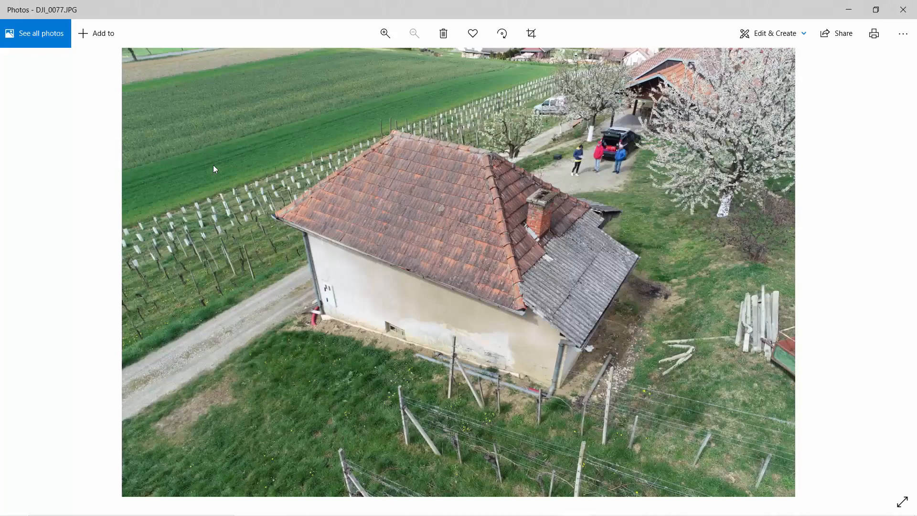
{"action": "key", "text": "Right"}
{"action": "key", "text": "Right"}
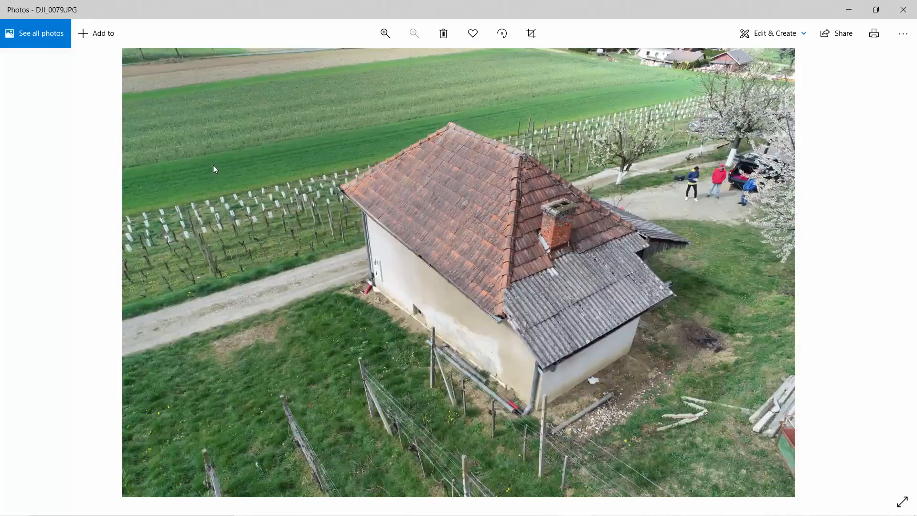
{"action": "key", "text": "Right"}
{"action": "key", "text": "Right"}
{"action": "key", "text": "Right"}
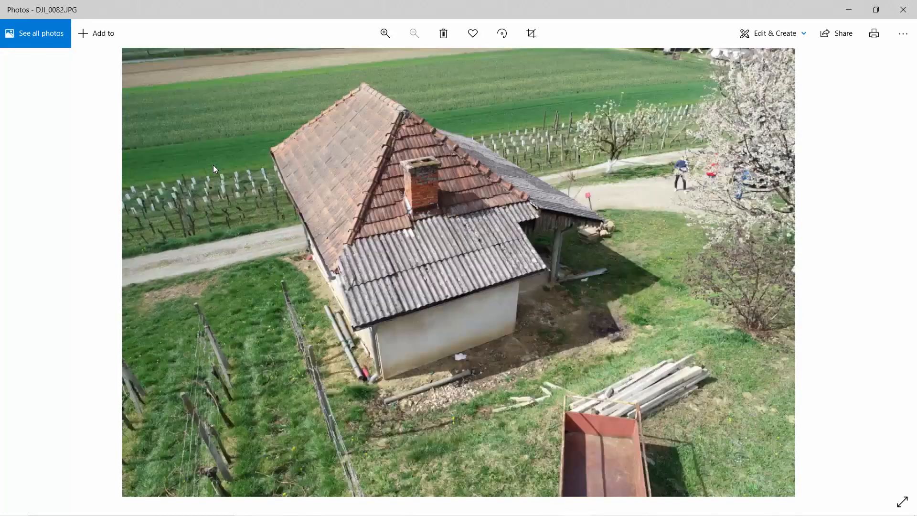
{"action": "key", "text": "Right"}
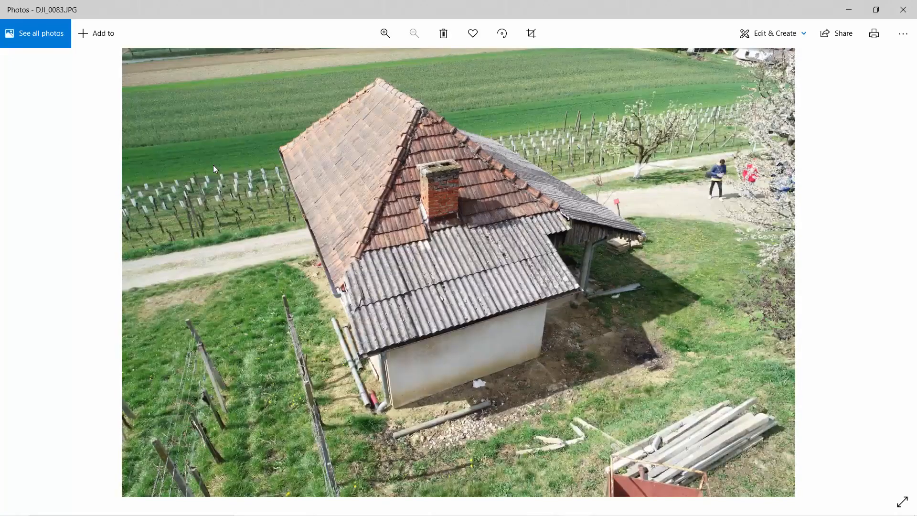
{"action": "key", "text": "Right"}
{"action": "key", "text": "Right"}
{"action": "key", "text": "Right"}
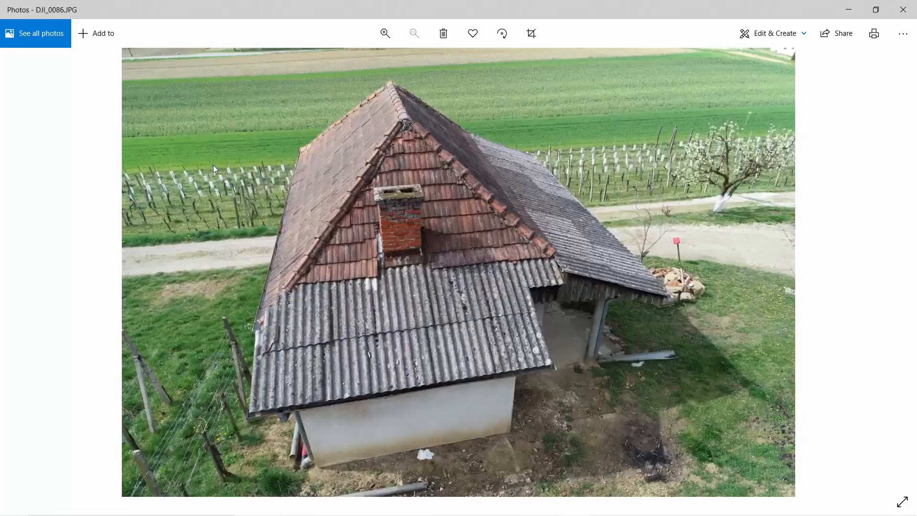
View the drone photos one by one from DJI_0087.JPG to DJI_0107.JPG, examining coverage and overlap from the porch side around to the road-side facade
{"action": "key", "text": "Right"}
{"action": "key", "text": "Right"}
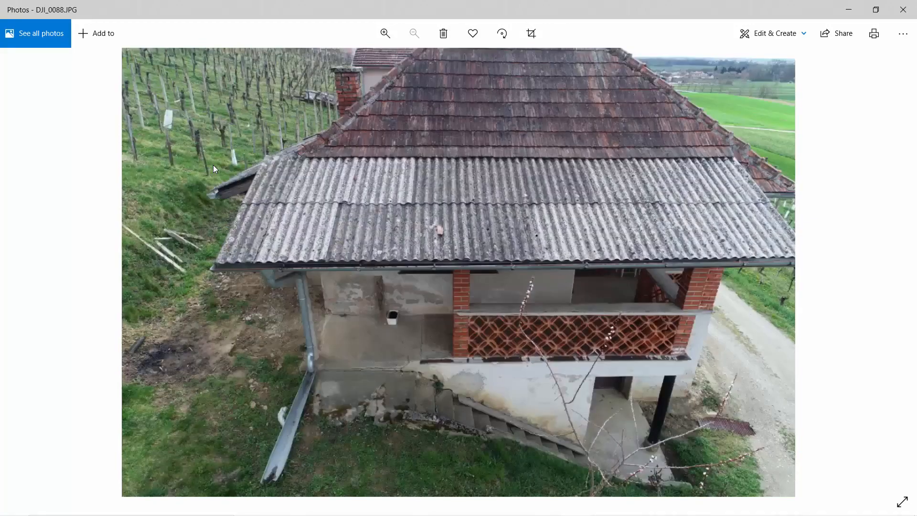
{"action": "key", "text": "Right"}
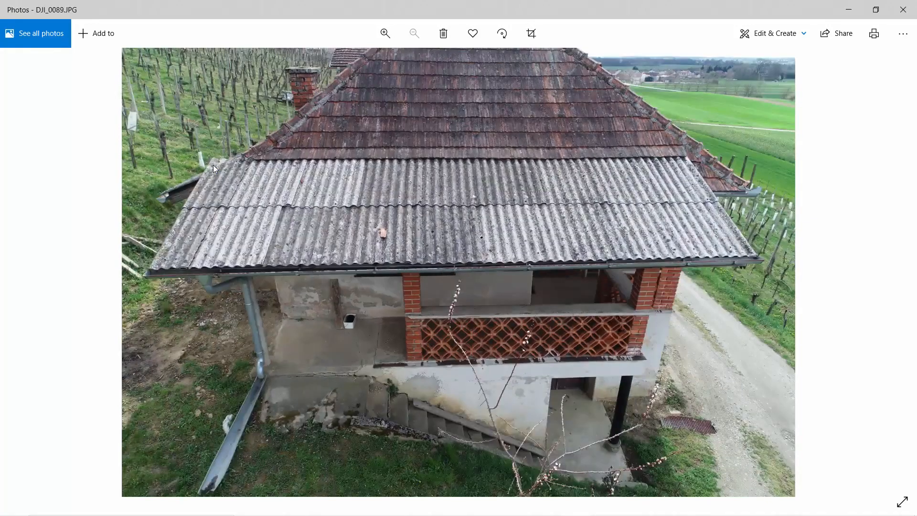
{"action": "key", "text": "Right"}
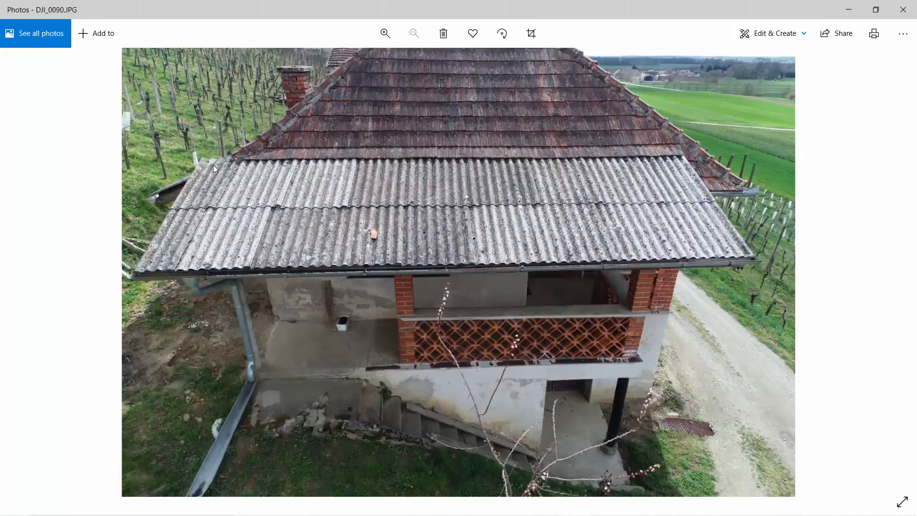
{"action": "key", "text": "Right"}
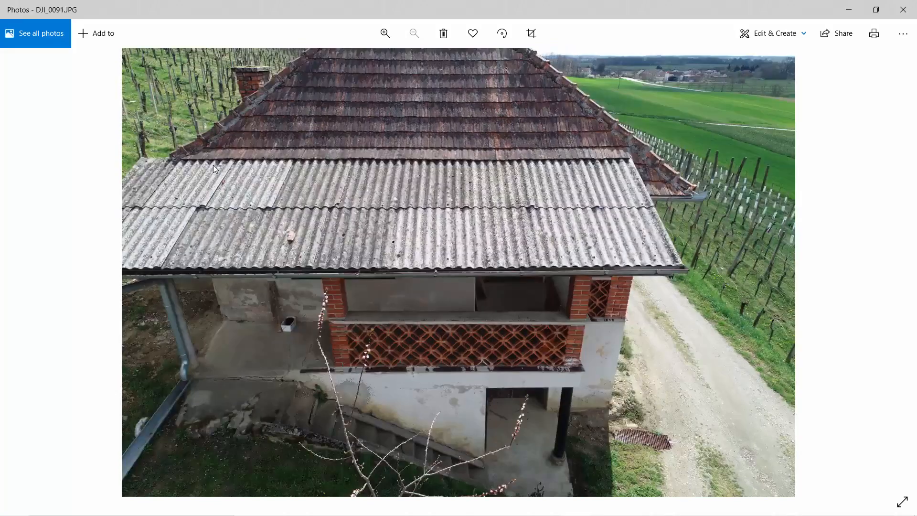
{"action": "key", "text": "Right"}
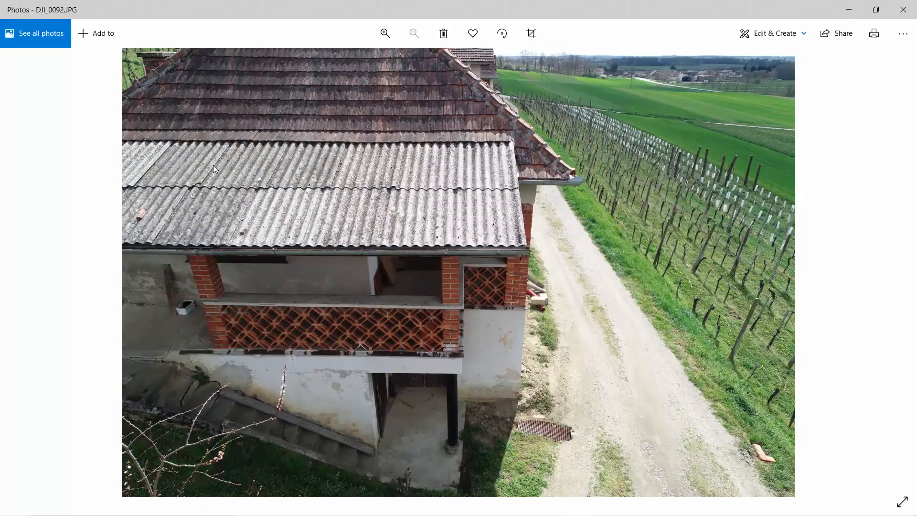
{"action": "key", "text": "Right"}
{"action": "key", "text": "Right"}
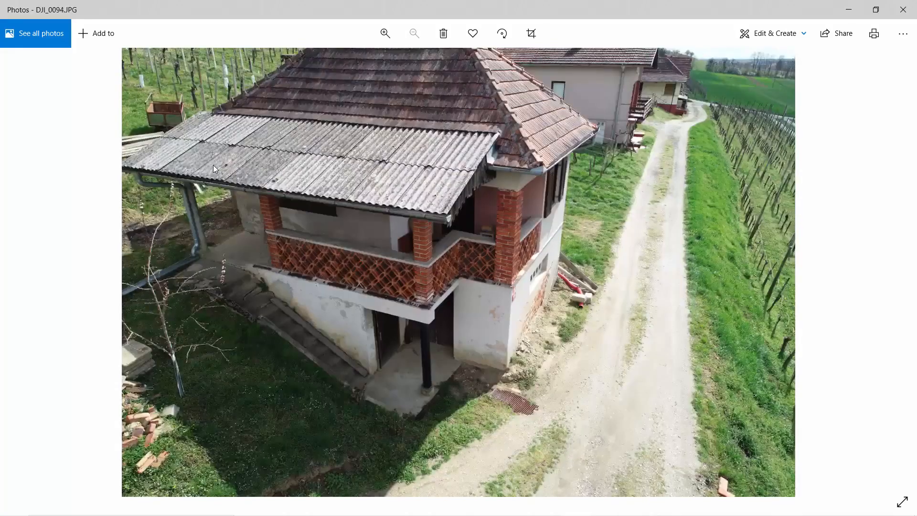
{"action": "key", "text": "Right"}
{"action": "key", "text": "Right"}
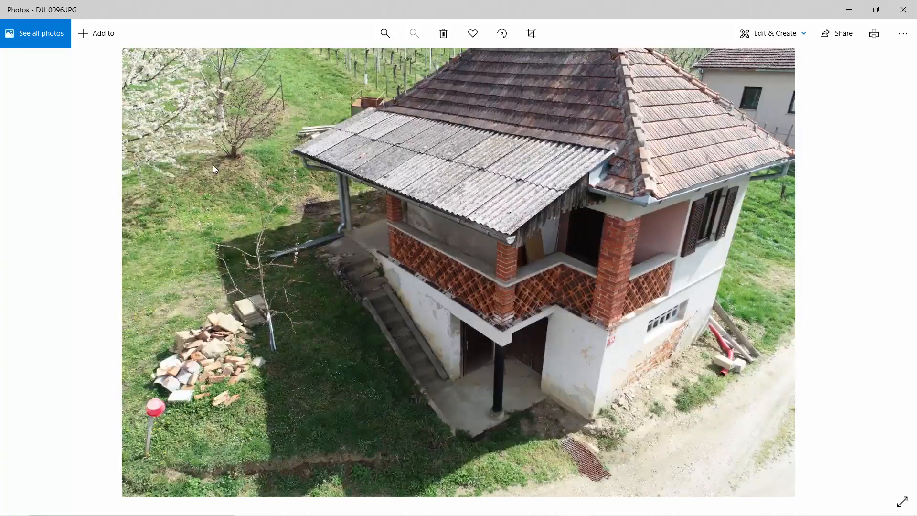
{"action": "key", "text": "Right"}
{"action": "key", "text": "Right"}
{"action": "key", "text": "Right"}
{"action": "key", "text": "Right"}
{"action": "key", "text": "Right"}
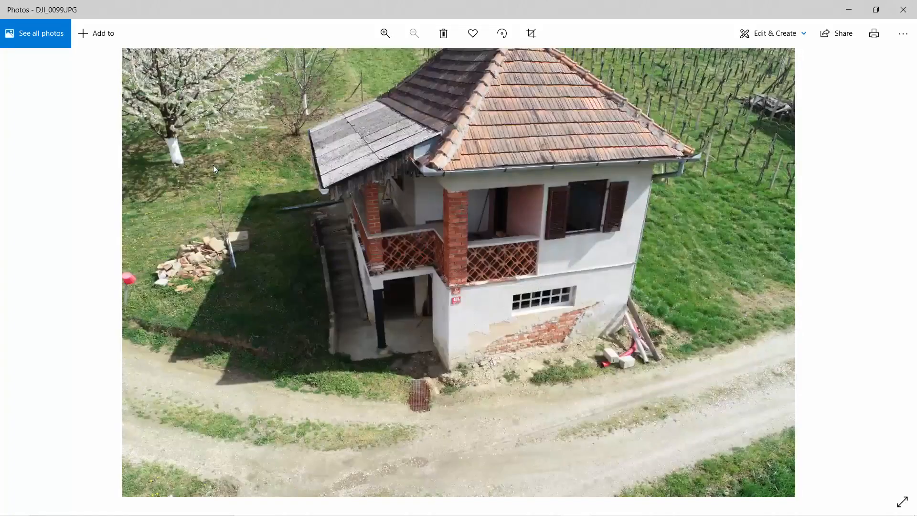
{"action": "key", "text": "Right"}
{"action": "key", "text": "Right"}
{"action": "key", "text": "Right"}
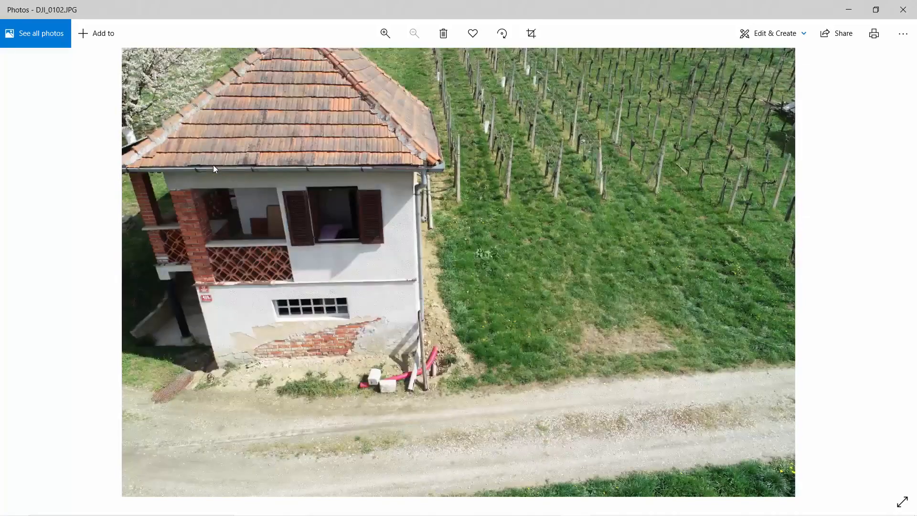
{"action": "key", "text": "Right"}
{"action": "key", "text": "Right"}
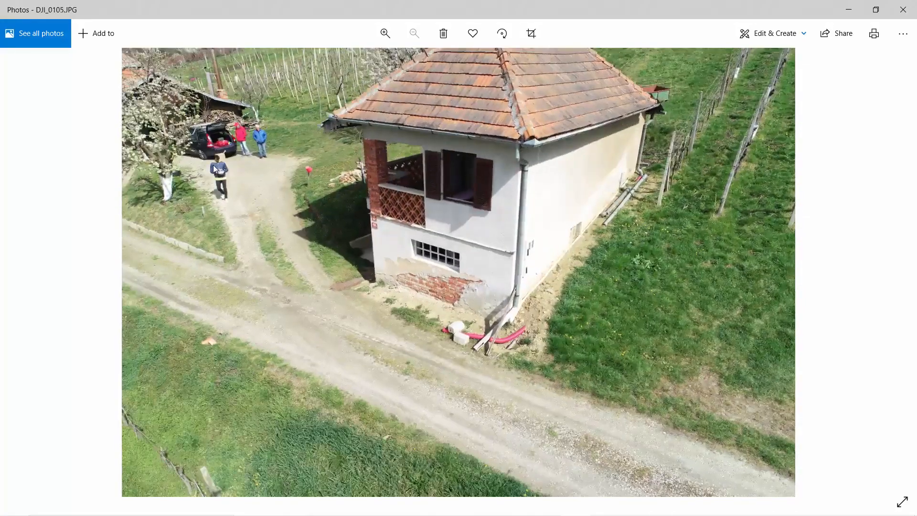
{"action": "key", "text": "Right"}
{"action": "key", "text": "Right"}
{"action": "key", "text": "Right"}
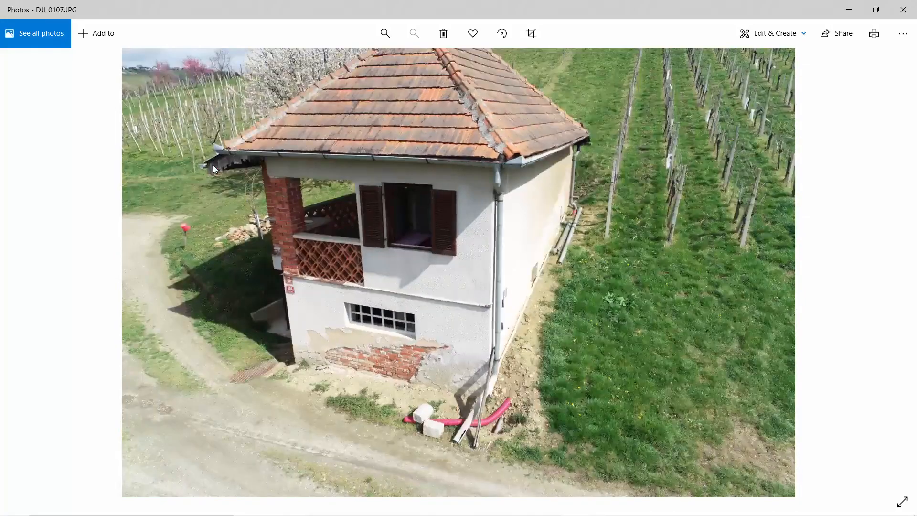
View the drone photos one by one from DJI_0108.JPG to DJI_0129.JPG, examining the lower-height coverage of the balcony, stairs and area under the porch roof
{"action": "key", "text": "Right"}
{"action": "key", "text": "Right"}
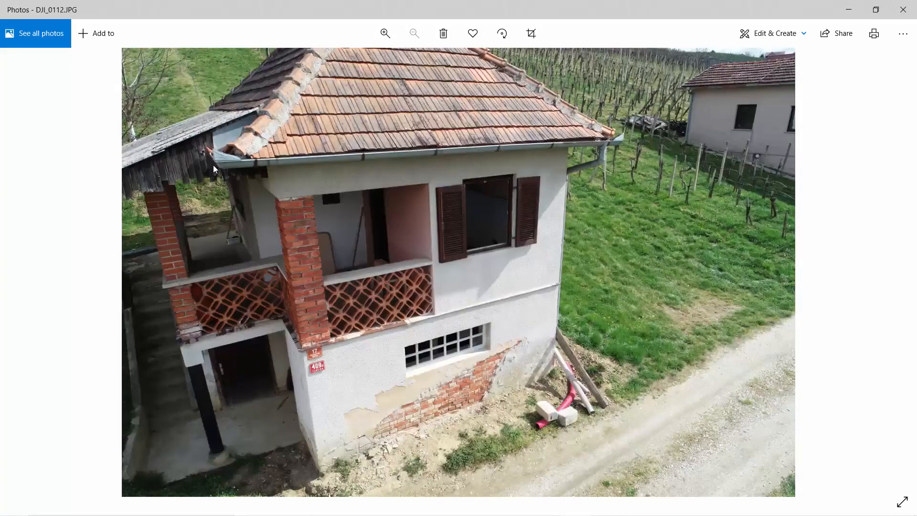
{"action": "key", "text": "Right"}
{"action": "key", "text": "Right"}
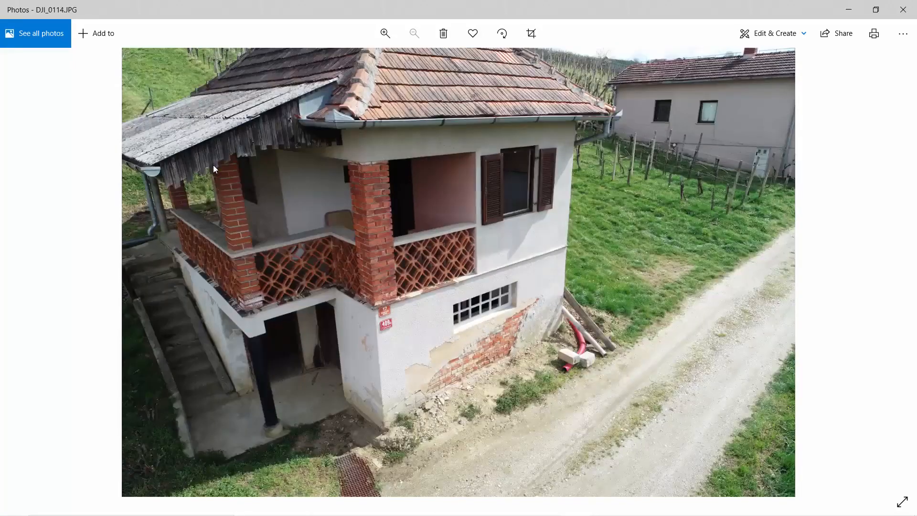
{"action": "key", "text": "Right"}
{"action": "key", "text": "Right"}
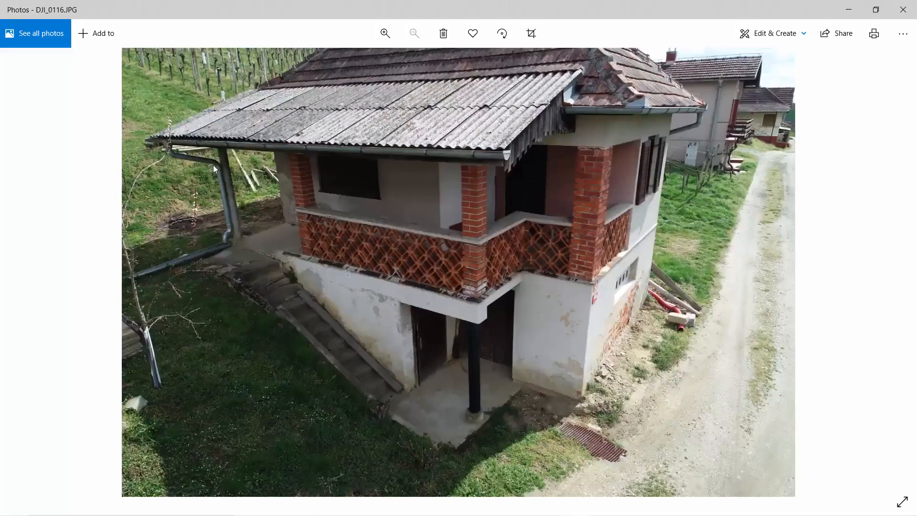
{"action": "key", "text": "Right"}
{"action": "key", "text": "Right"}
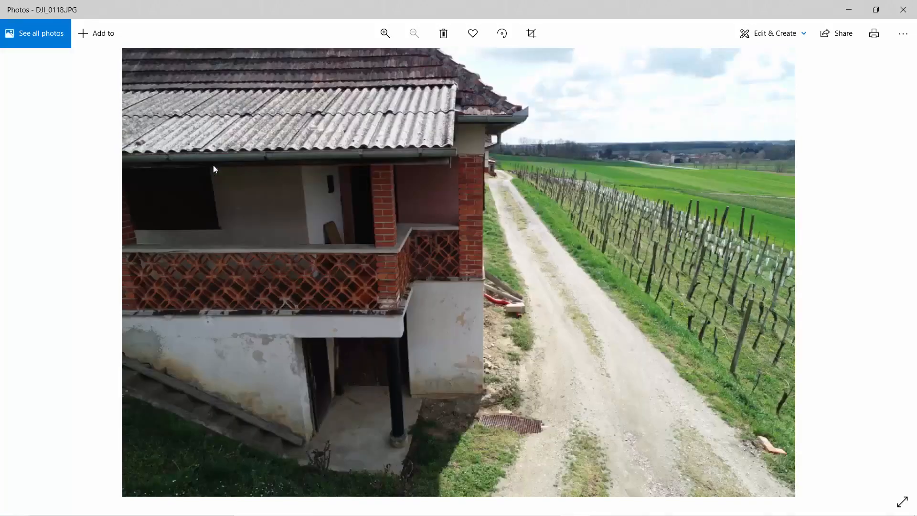
{"action": "key", "text": "Right"}
{"action": "key", "text": "Right"}
{"action": "key", "text": "Right"}
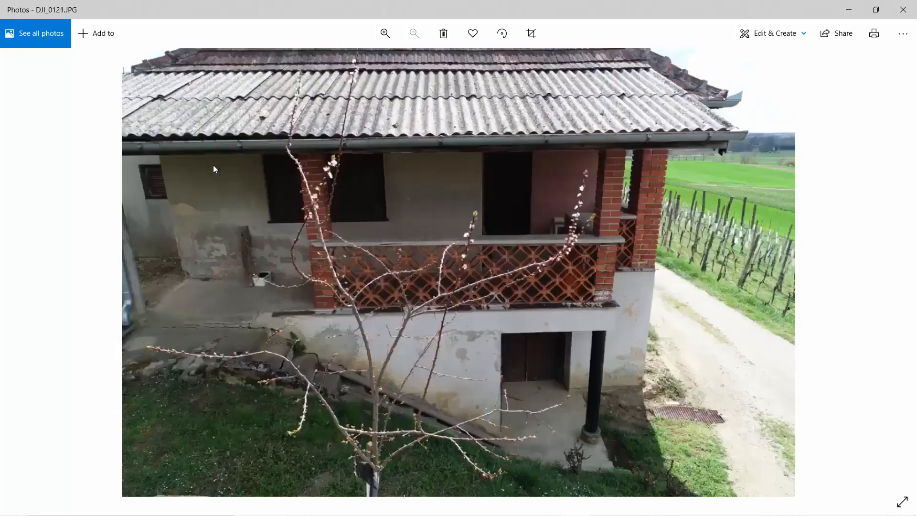
{"action": "key", "text": "Right"}
{"action": "key", "text": "Right"}
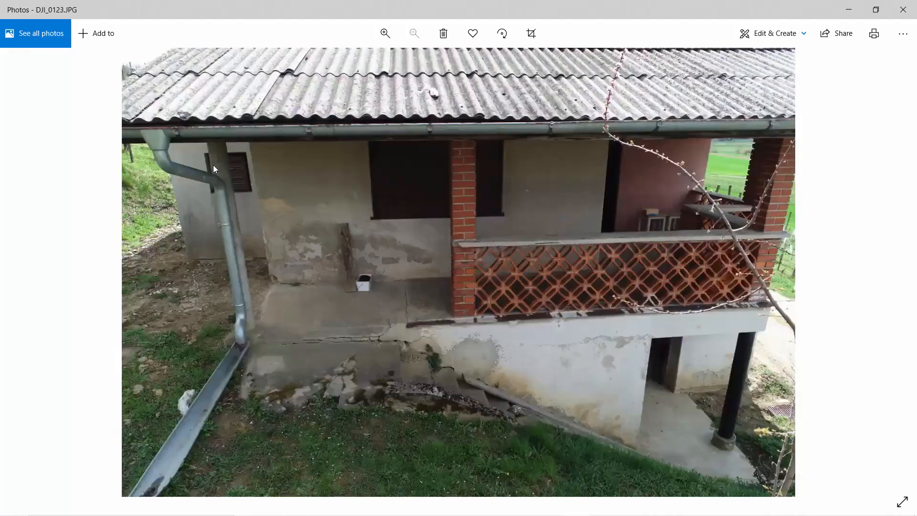
{"action": "key", "text": "Right"}
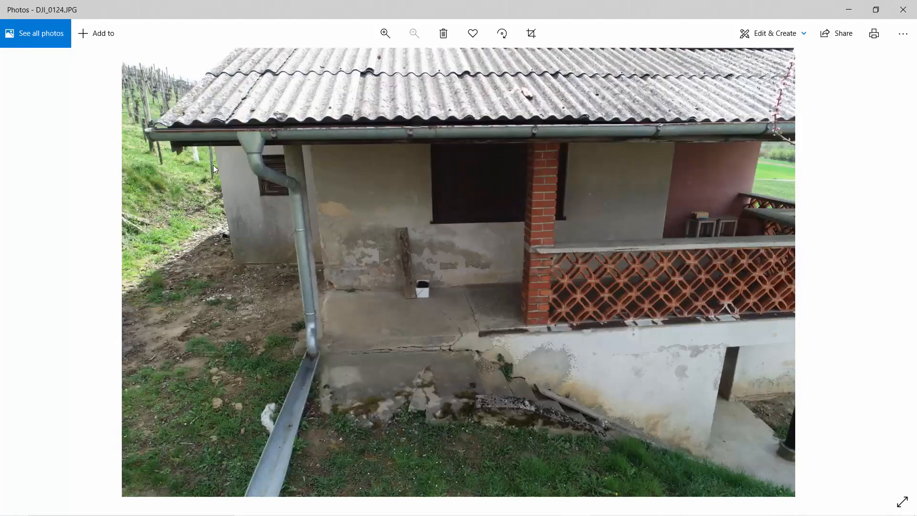
{"action": "key", "text": "Right"}
{"action": "key", "text": "Right"}
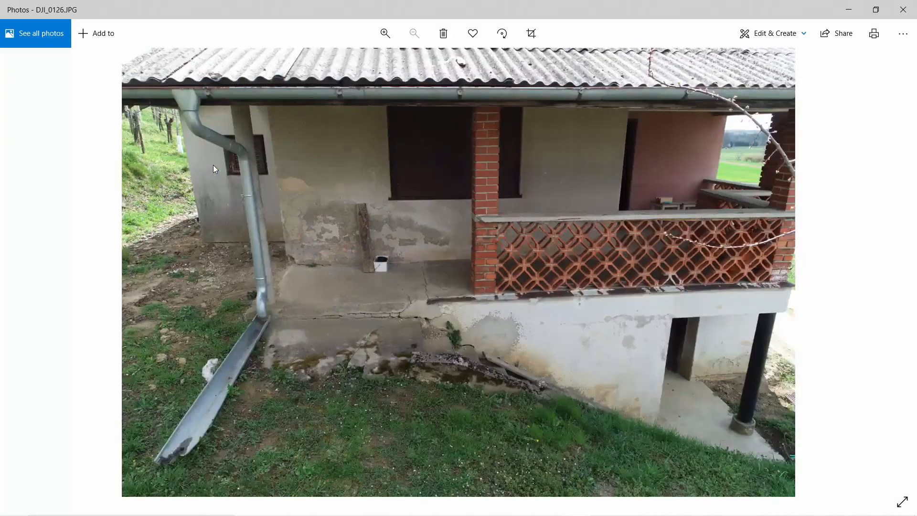
{"action": "key", "text": "Right"}
{"action": "key", "text": "Right"}
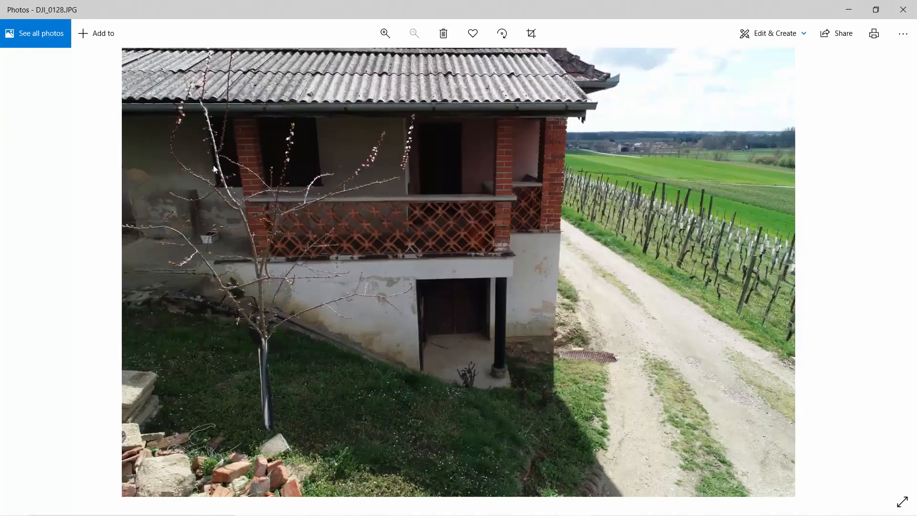
{"action": "key", "text": "Right"}
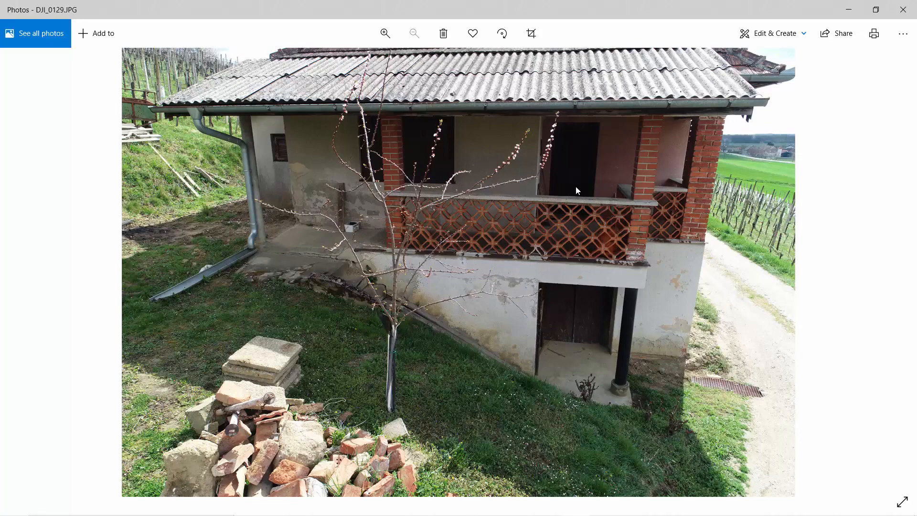
View the drone photos one by one from DJI_0130.JPG to DJI_0140.JPG, examining low-height overlap around the balcony corner and road-side facade
{"action": "key", "text": "Right"}
{"action": "key", "text": "Right"}
{"action": "key", "text": "Right"}
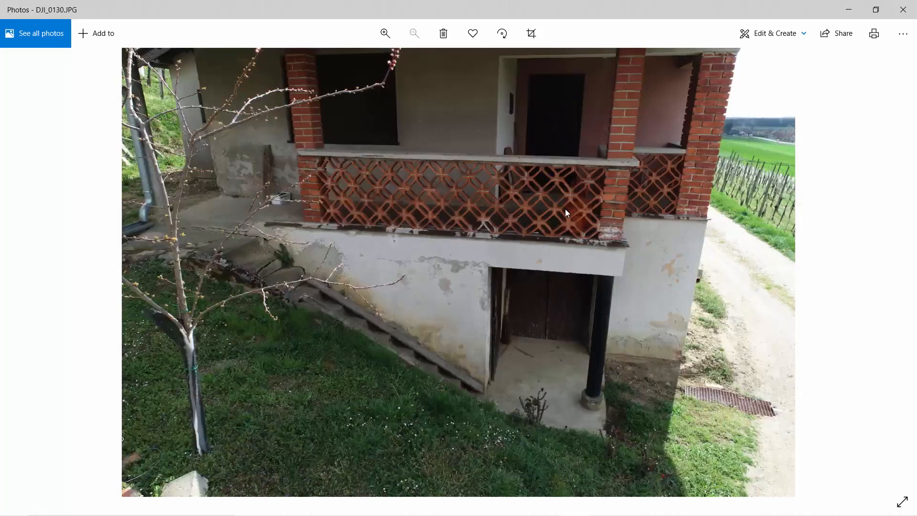
{"action": "key", "text": "Right"}
{"action": "key", "text": "Right"}
{"action": "key", "text": "Right"}
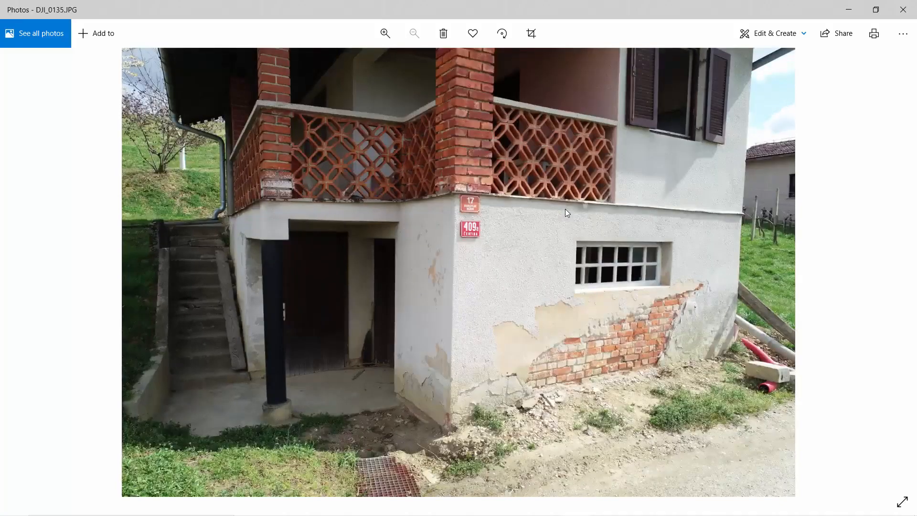
{"action": "key", "text": "Right"}
{"action": "key", "text": "Right"}
{"action": "key", "text": "Right"}
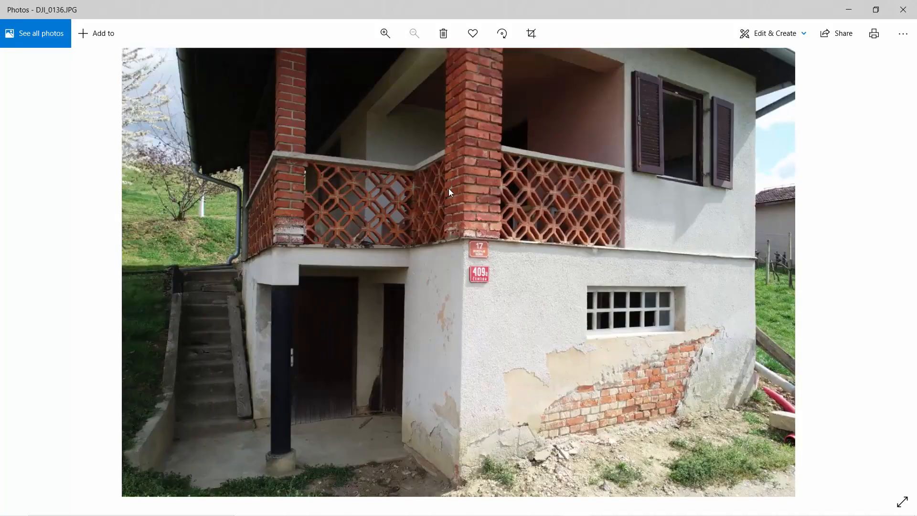
{"action": "key", "text": "Right"}
{"action": "key", "text": "Right"}
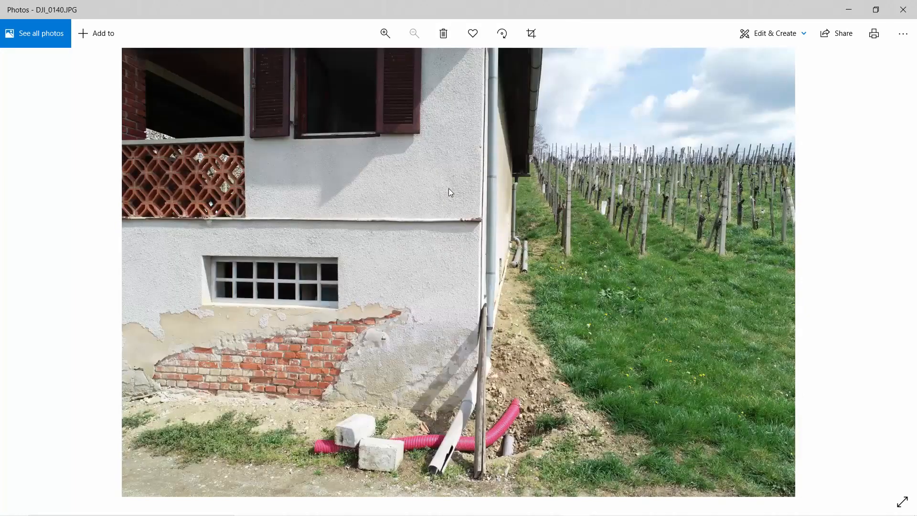
View the drone photos one by one from DJI_0141.JPG to DJI_0150.JPG, examining coverage of the vineyard-side wall up to the roof edge
{"action": "key", "text": "Right"}
{"action": "key", "text": "Right"}
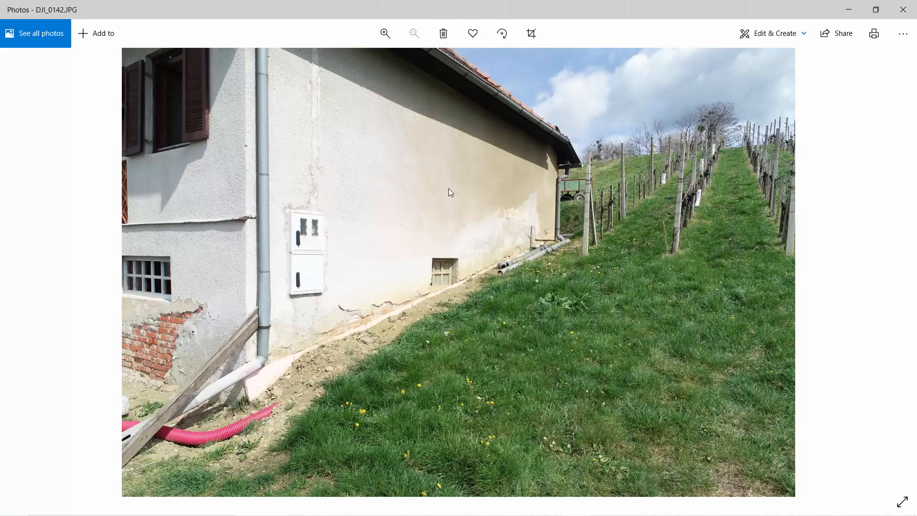
{"action": "key", "text": "Right"}
{"action": "key", "text": "Right"}
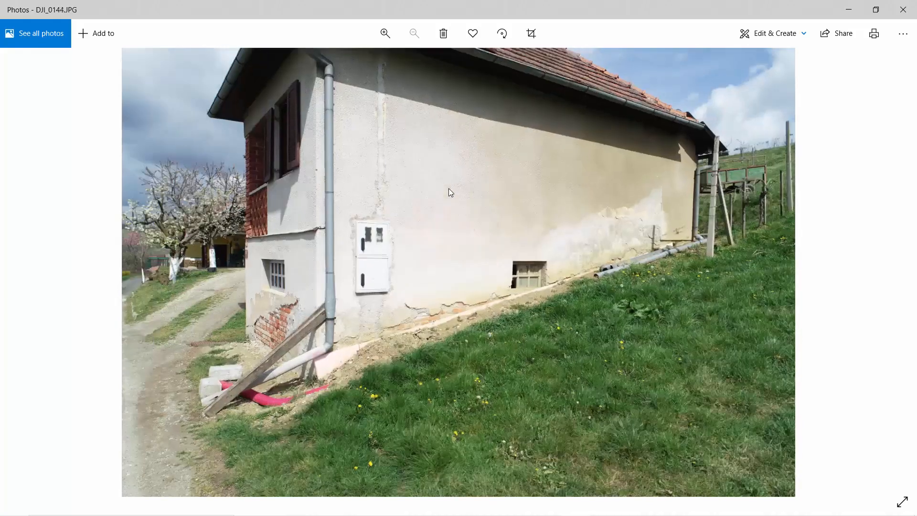
{"action": "key", "text": "Right"}
{"action": "key", "text": "Right"}
{"action": "key", "text": "Right"}
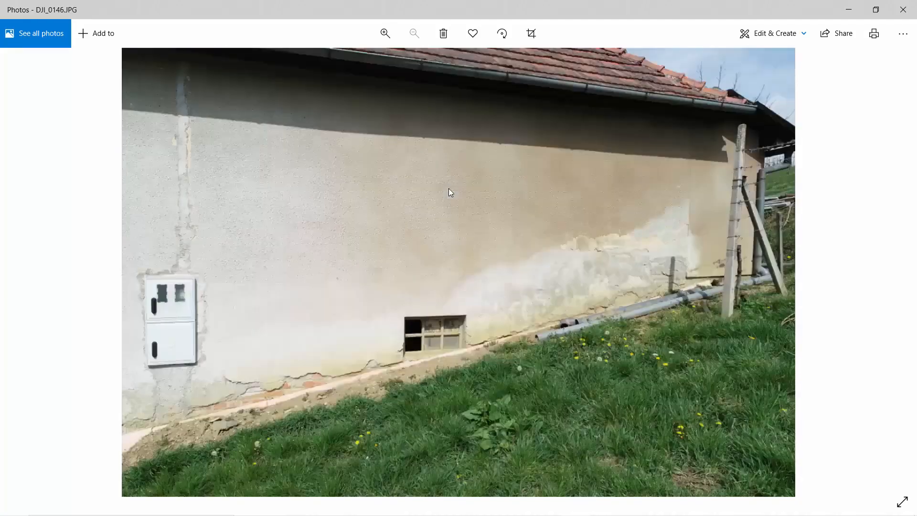
{"action": "key", "text": "Right"}
{"action": "key", "text": "Right"}
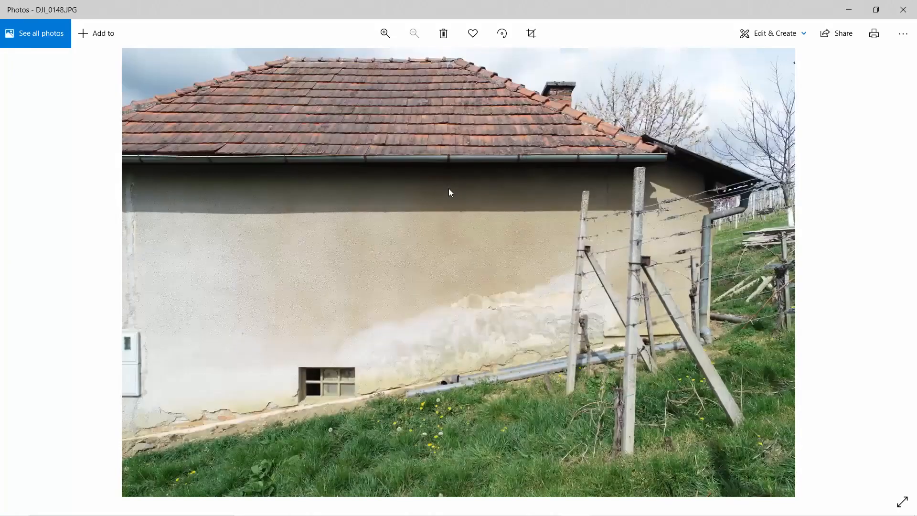
{"action": "key", "text": "Right"}
{"action": "key", "text": "Right"}
{"action": "key", "text": "Right"}
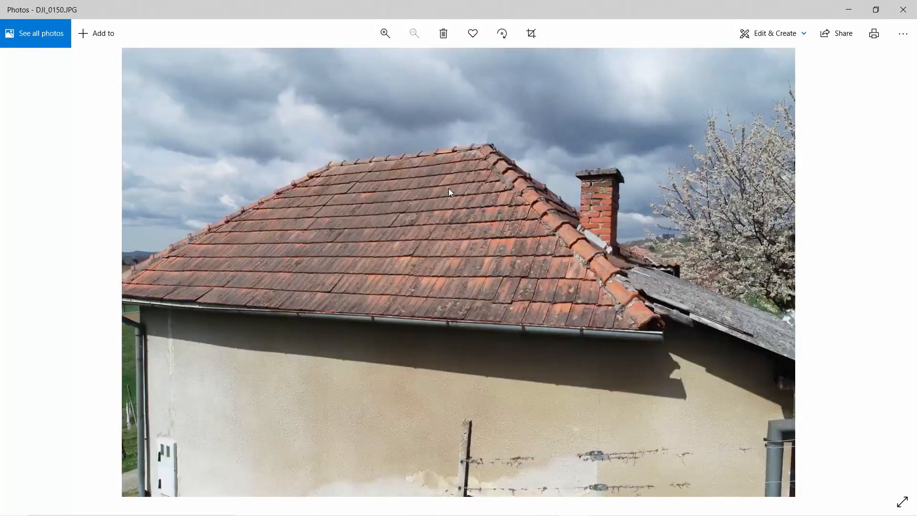
View the drone photos one by one from DJI_0151.JPG to DJI_0165.JPG, examining the raised views of the roof, walls and road-side corner
{"action": "key", "text": "Right"}
{"action": "key", "text": "Right"}
{"action": "key", "text": "Right"}
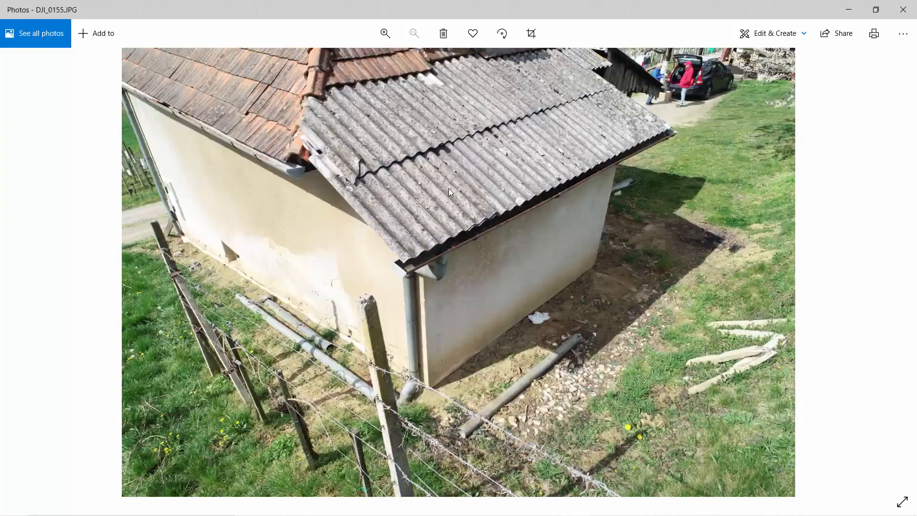
{"action": "key", "text": "Right"}
{"action": "key", "text": "Right"}
{"action": "key", "text": "Right"}
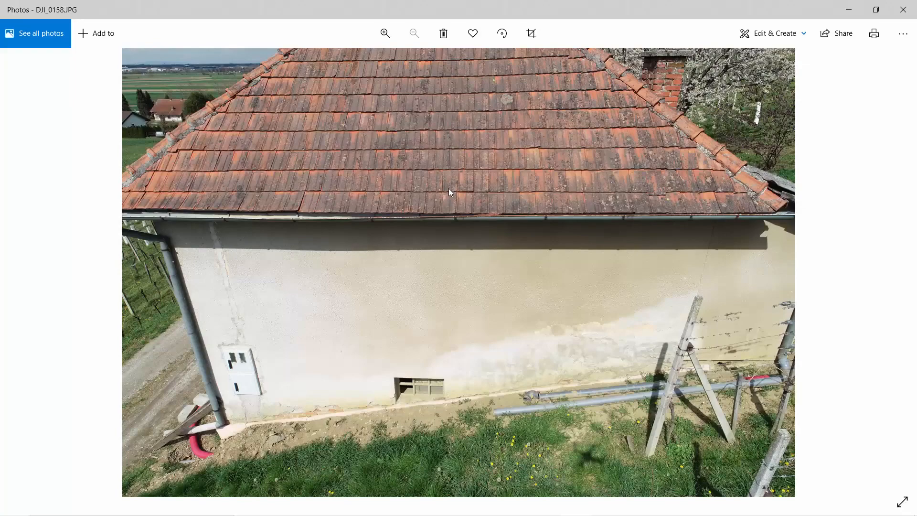
{"action": "key", "text": "Right"}
{"action": "key", "text": "Right"}
{"action": "key", "text": "Right"}
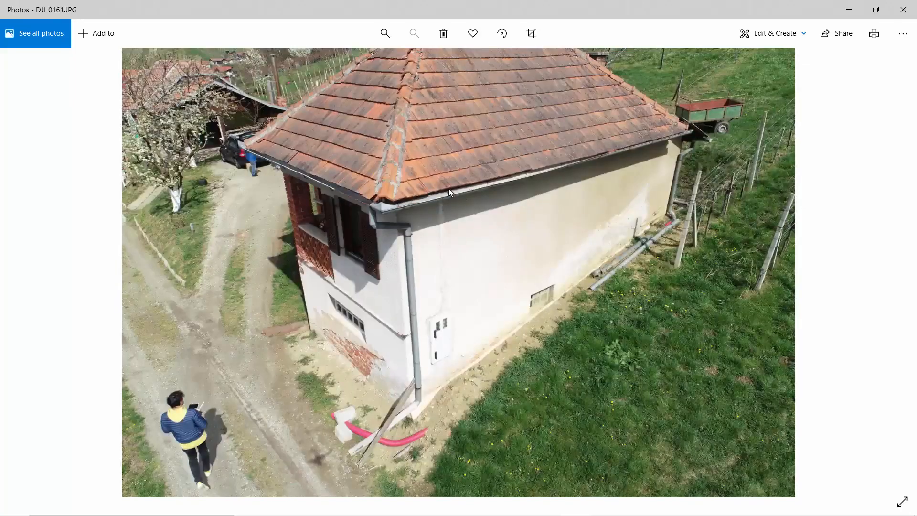
{"action": "key", "text": "Right"}
{"action": "key", "text": "Right"}
{"action": "key", "text": "Right"}
{"action": "key", "text": "Right"}
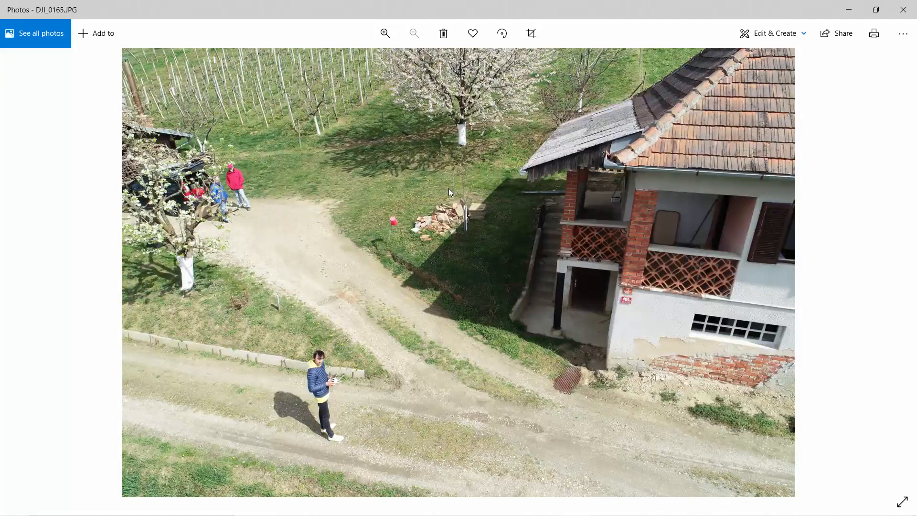
Go back through the drone photos from DJI_0165.JPG to DJI_0151.JPG, rechecking the elevated coverage of the roof and vineyard-side wall
{"action": "key", "text": "Left"}
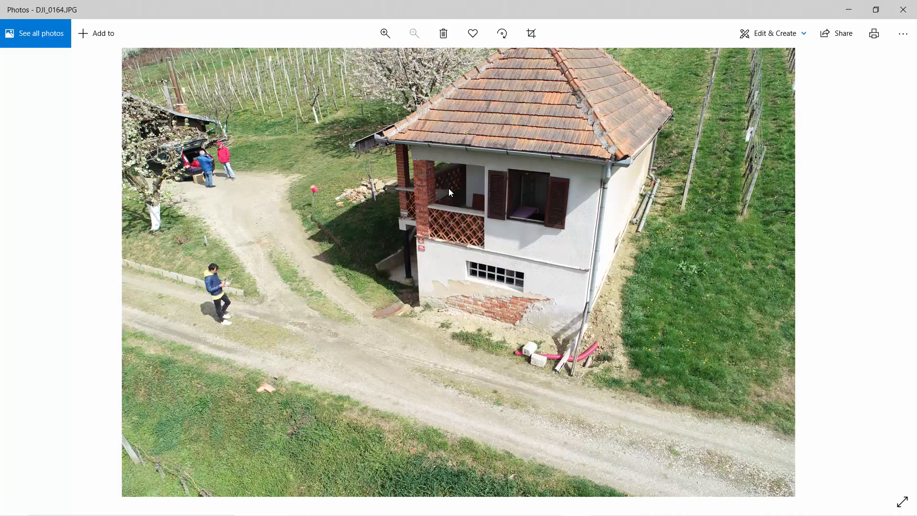
{"action": "key", "text": "Left"}
{"action": "key", "text": "Left"}
{"action": "key", "text": "Left"}
{"action": "key", "text": "Left"}
{"action": "key", "text": "Left"}
{"action": "key", "text": "Left"}
{"action": "key", "text": "Left"}
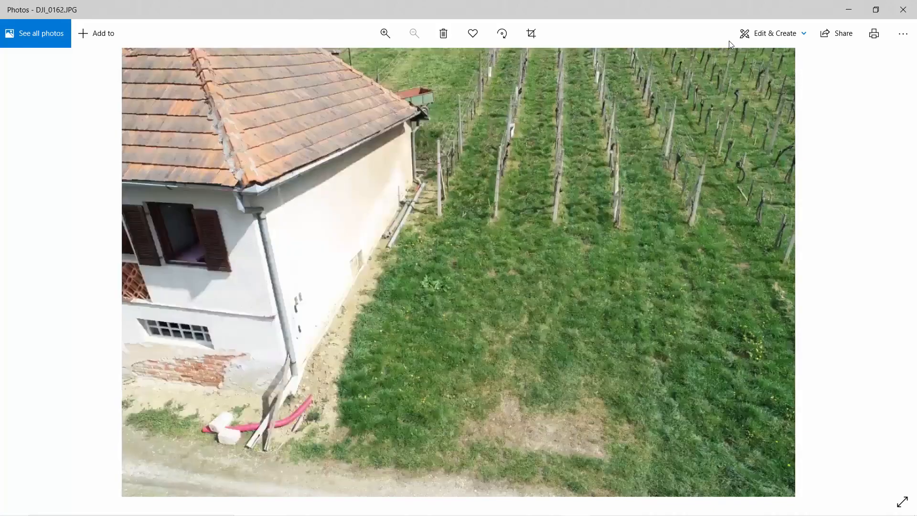
{"action": "key", "text": "Left"}
{"action": "key", "text": "Left"}
{"action": "key", "text": "Left"}
{"action": "key", "text": "Left"}
{"action": "key", "text": "Left"}
{"action": "key", "text": "Left"}
{"action": "key", "text": "Left"}
{"action": "key", "text": "Left"}
{"action": "key", "text": "Left"}
{"action": "key", "text": "Left"}
{"action": "key", "text": "Left"}
{"action": "key", "text": "Left"}
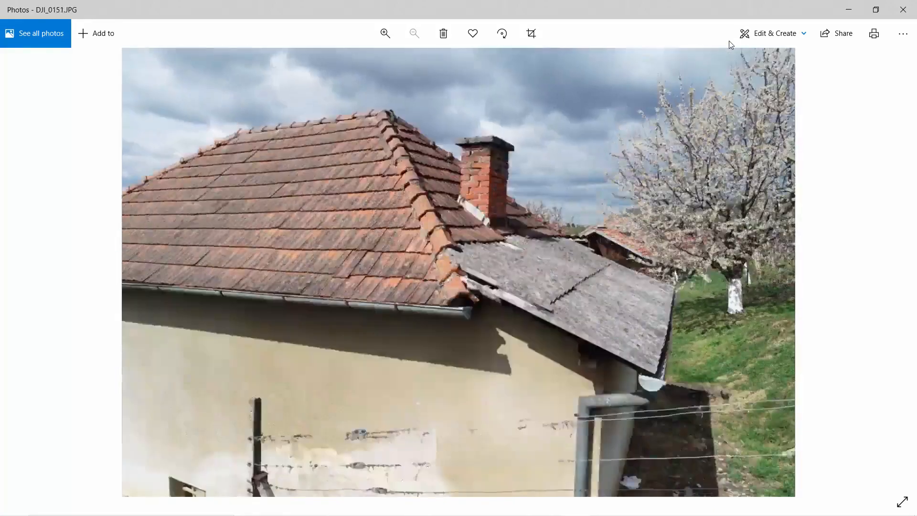
Go back through the drone photos from DJI_0151.JPG to DJI_0132.JPG, rechecking the low-height coverage of the facade and porch corner
{"action": "key", "text": "Left"}
{"action": "key", "text": "Left"}
{"action": "key", "text": "Left"}
{"action": "key", "text": "Left"}
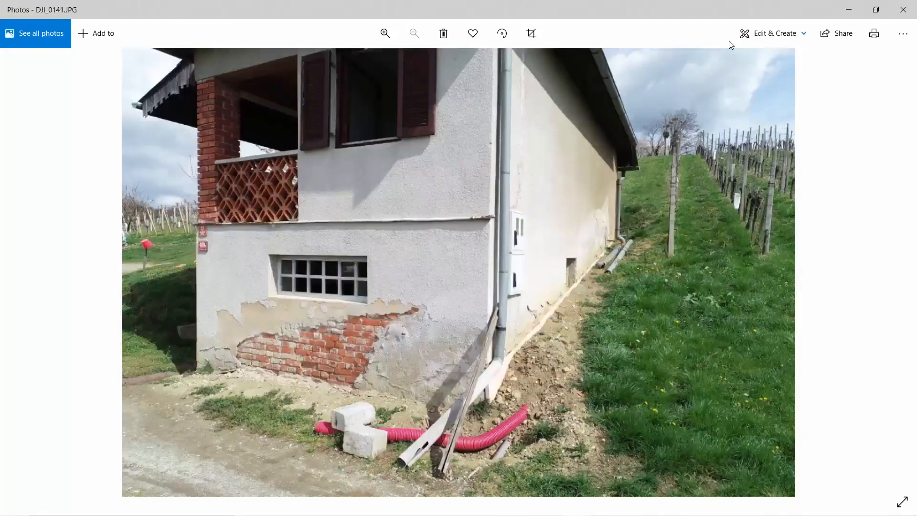
{"action": "key", "text": "Left"}
{"action": "key", "text": "Left"}
{"action": "key", "text": "Left"}
{"action": "key", "text": "Left"}
{"action": "key", "text": "Left"}
{"action": "key", "text": "Left"}
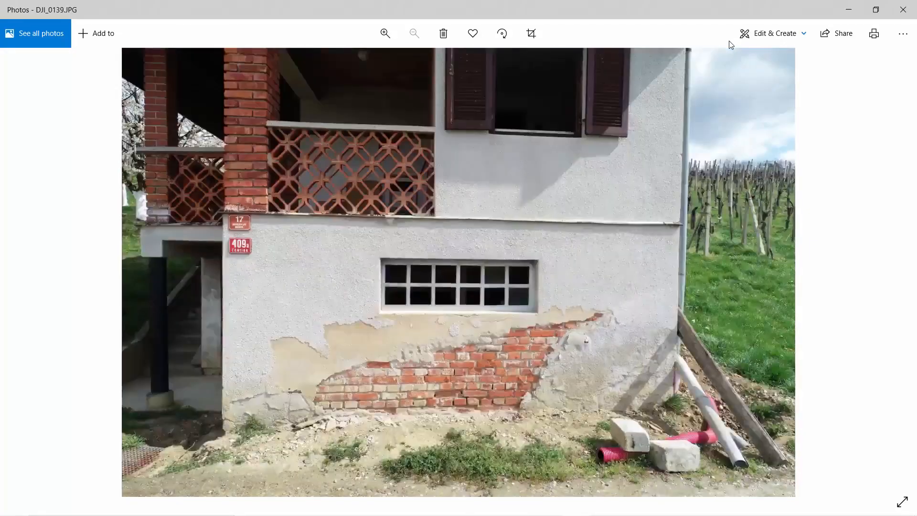
{"action": "key", "text": "Left"}
{"action": "key", "text": "Left"}
{"action": "key", "text": "Left"}
{"action": "key", "text": "Left"}
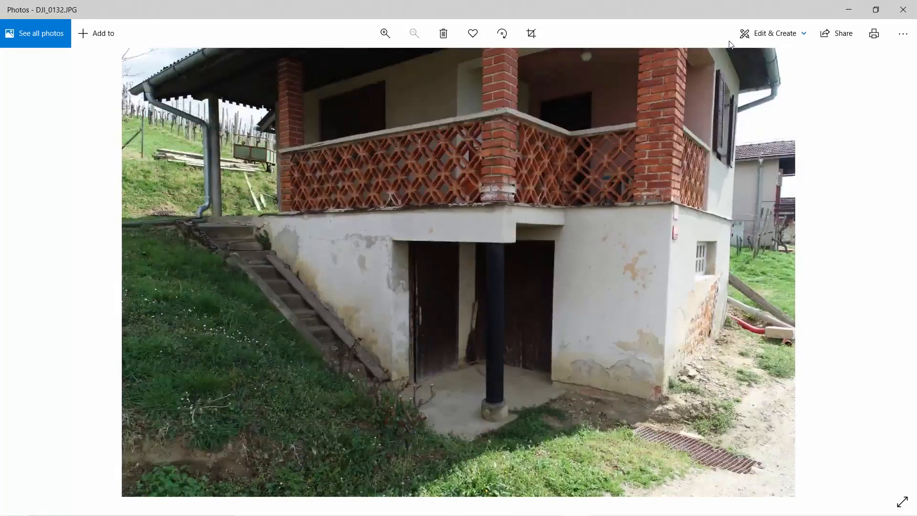
Compare the drone photos between DJI_0132.JPG and DJI_0137.JPG, checking the low-height views of the stairs, entrance and balcony corner
{"action": "key", "text": "Right"}
{"action": "key", "text": "Right"}
{"action": "key", "text": "Right"}
{"action": "key", "text": "Right"}
{"action": "key", "text": "Right"}
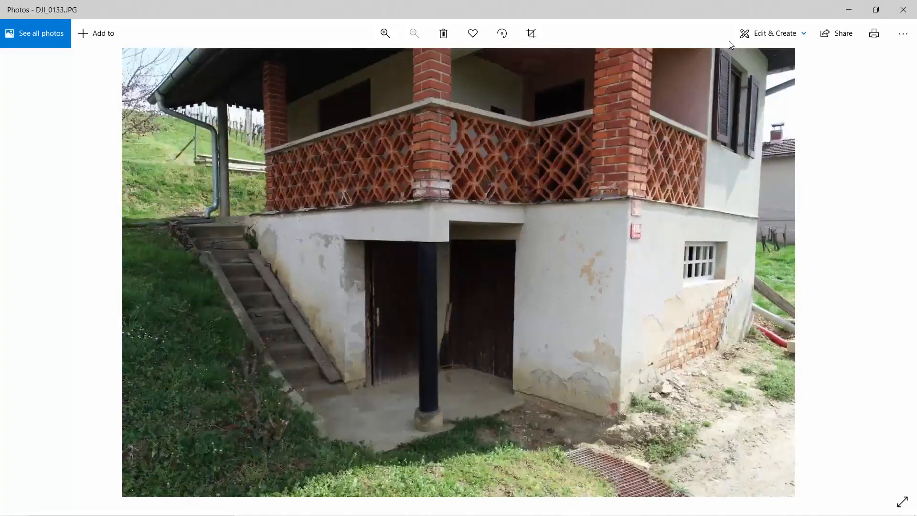
{"action": "key", "text": "Right"}
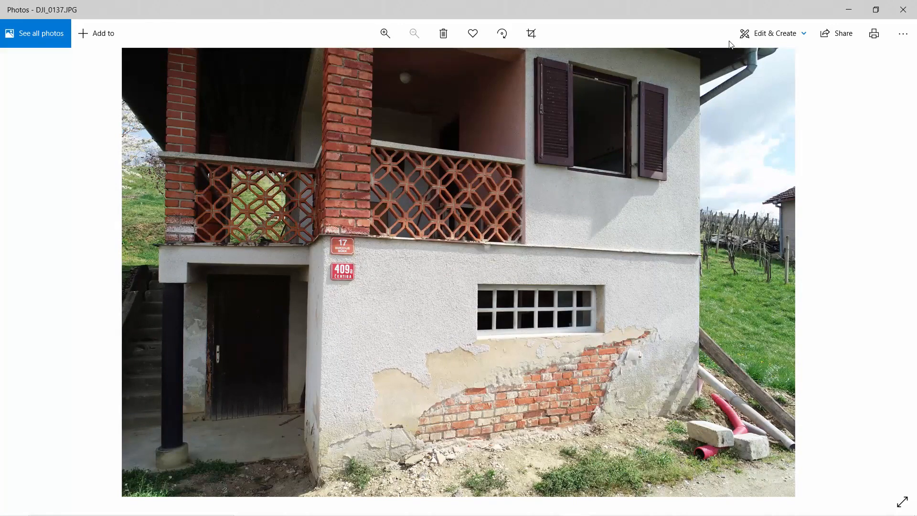
{"action": "key", "text": "Left"}
{"action": "key", "text": "Left"}
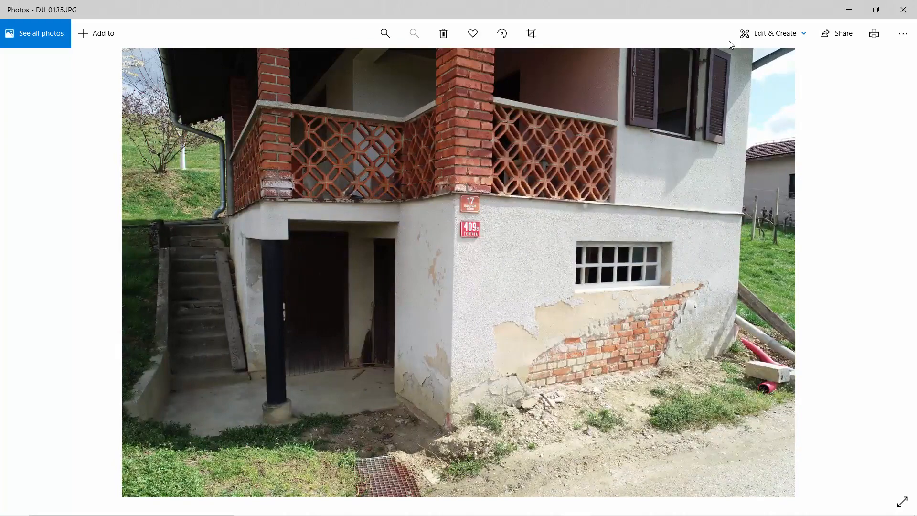
Close the drone photo, open the Phone folder in 002_Field_data and display its first photo, PXL_20210407_092549091.MP.jpg
{"action": "left_click", "coordinate": [903, 9]}
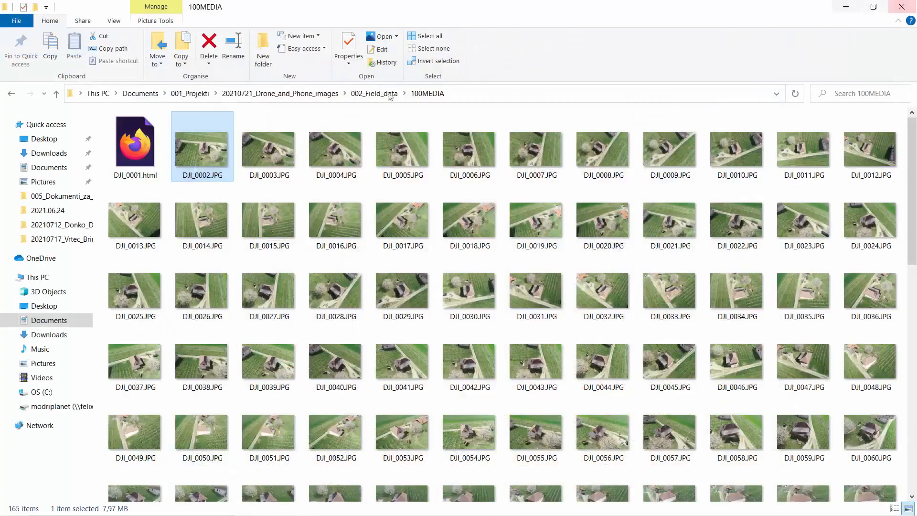
{"action": "left_click", "coordinate": [376, 94]}
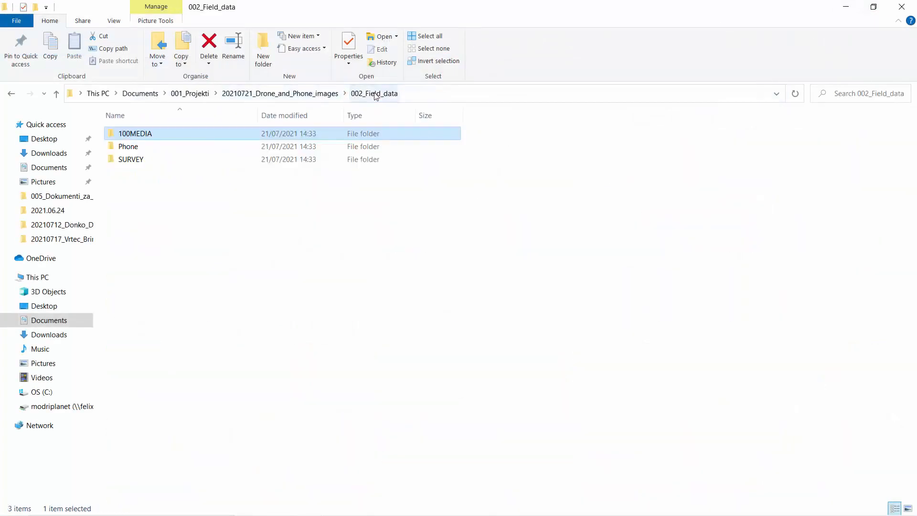
{"action": "double_click", "coordinate": [142, 148]}
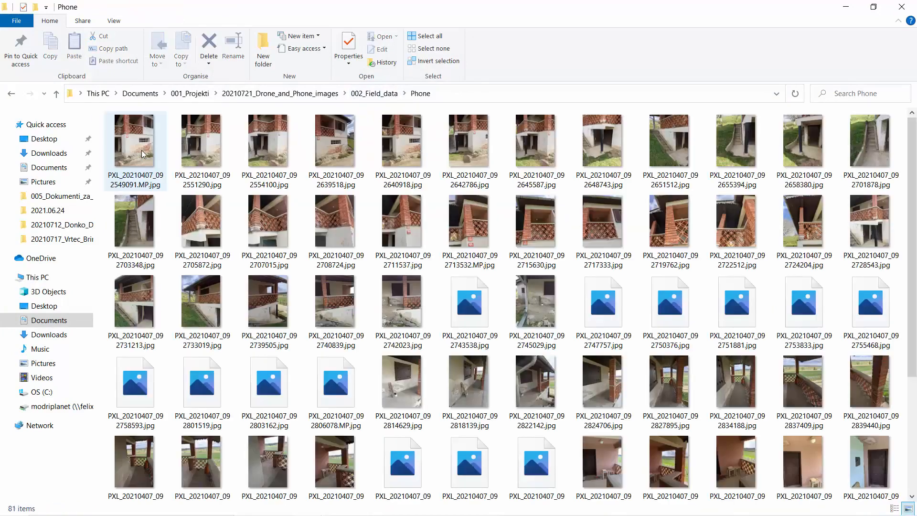
{"action": "double_click", "coordinate": [143, 151]}
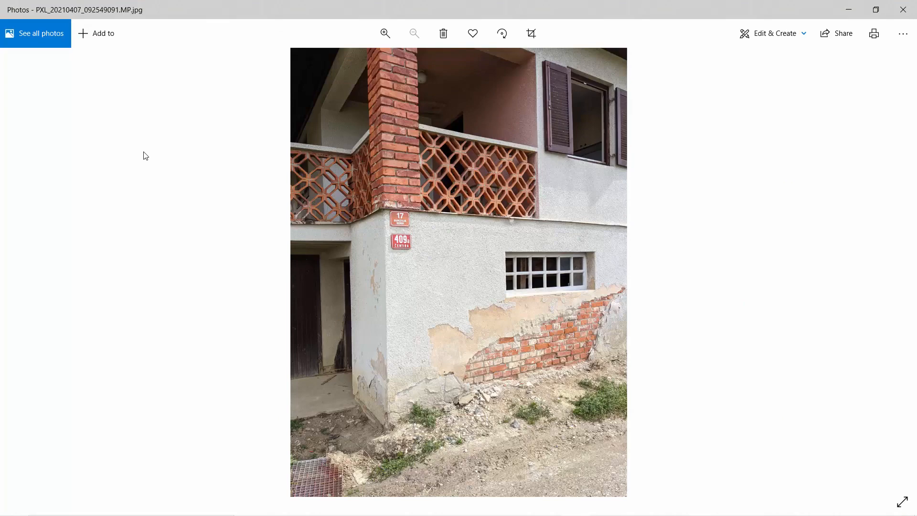
View the phone photos one by one up to PXL_20210407_092658380.jpg, examining close-range coverage of the lower entrance, column and stairs
{"action": "key", "text": "Right"}
{"action": "key", "text": "Right"}
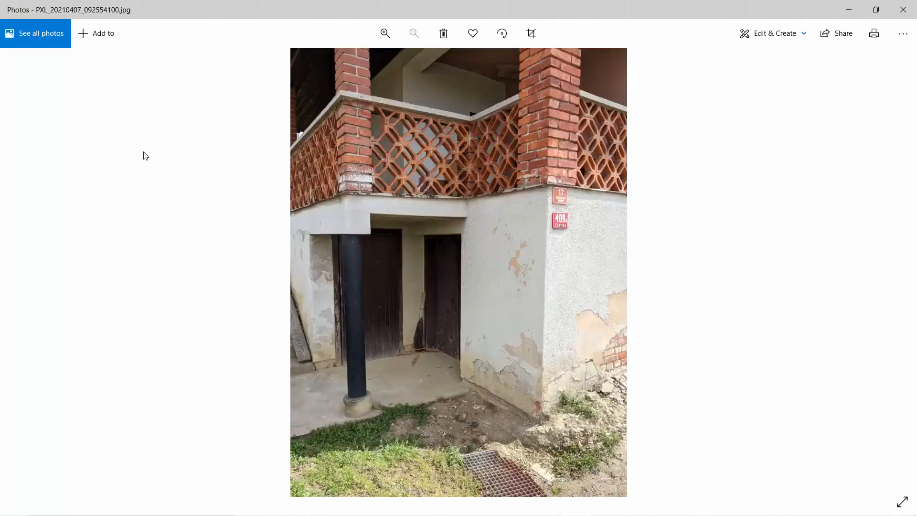
{"action": "key", "text": "Right"}
{"action": "key", "text": "Right"}
{"action": "key", "text": "Right"}
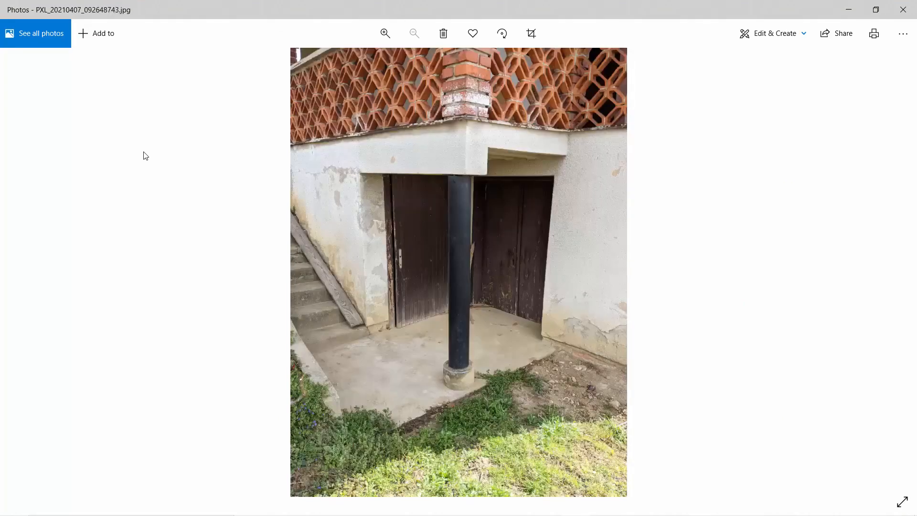
{"action": "key", "text": "Right"}
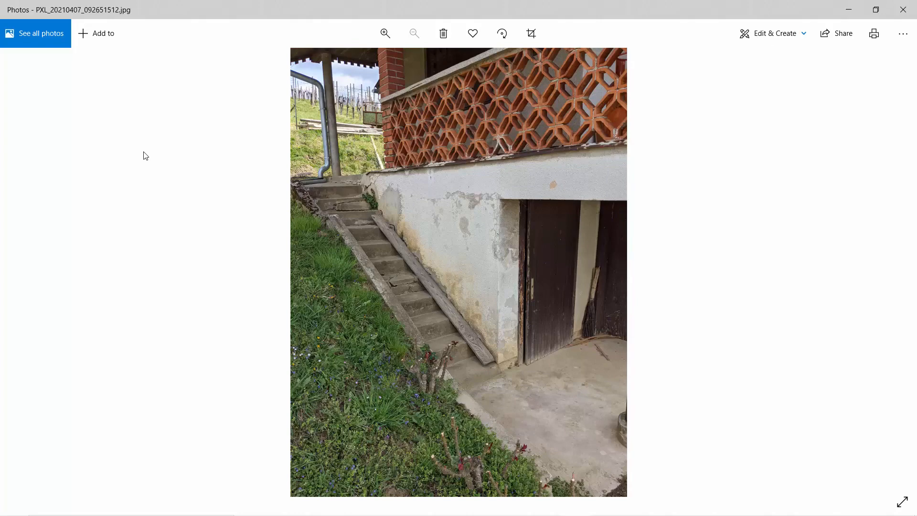
{"action": "key", "text": "Right"}
{"action": "key", "text": "Right"}
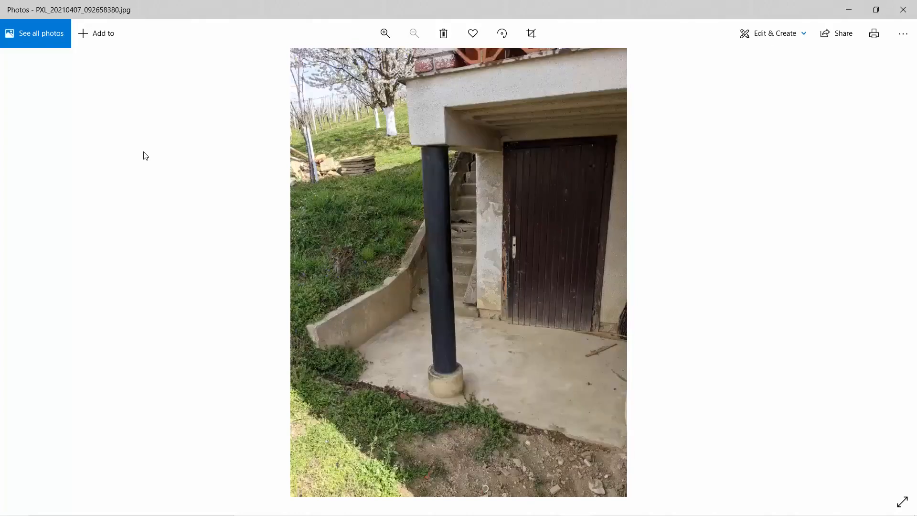
View the phone photos one by one up to PXL_20210407_092724204.jpg, examining coverage of the balcony lattice, brick pillars and porch roof underside
{"action": "key", "text": "Right"}
{"action": "key", "text": "Right"}
{"action": "key", "text": "Right"}
{"action": "key", "text": "Right"}
{"action": "key", "text": "Right"}
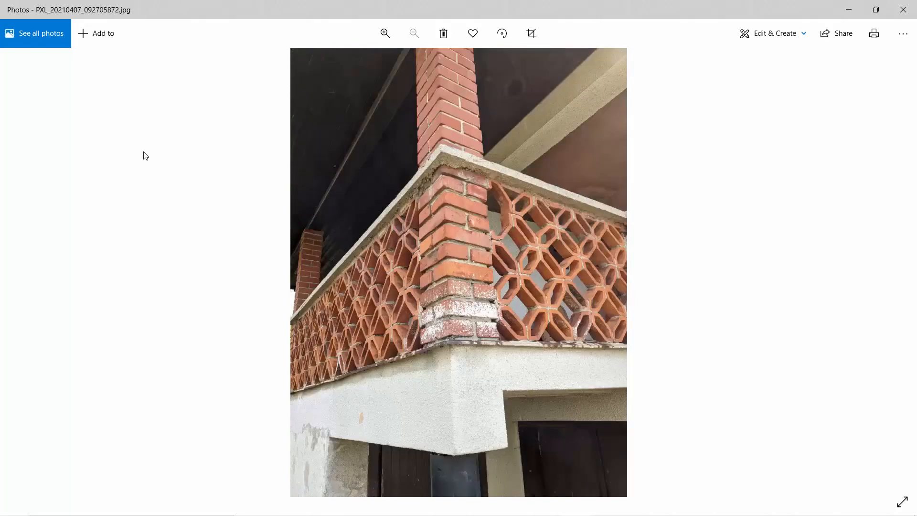
{"action": "key", "text": "Right"}
{"action": "key", "text": "Right"}
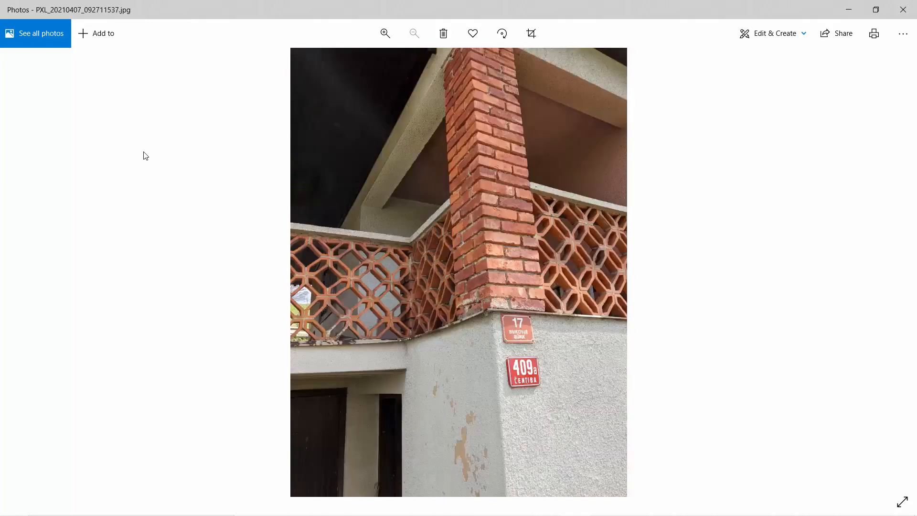
{"action": "key", "text": "Right"}
{"action": "key", "text": "Right"}
{"action": "key", "text": "Right"}
{"action": "key", "text": "Right"}
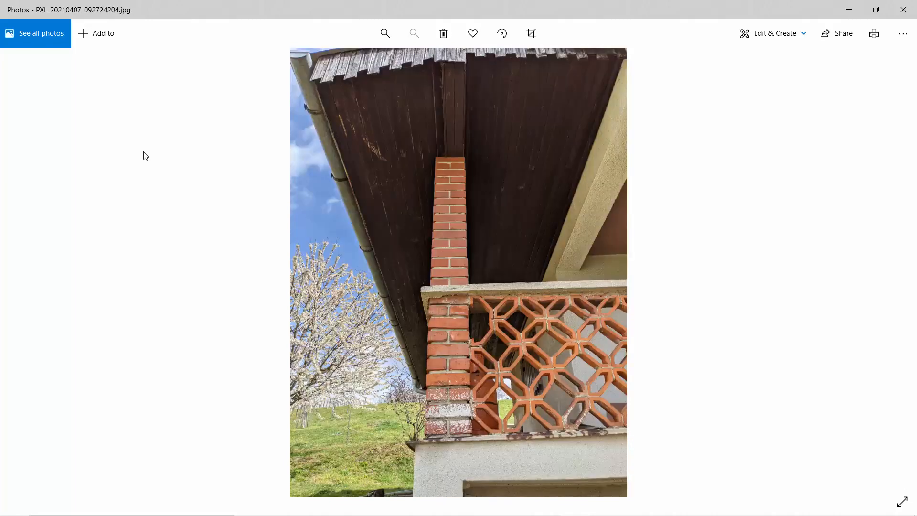
View the phone photos one by one up to PXL_20210407_092743538.jpg, examining coverage from the outside stairs up to the porch floor and wall
{"action": "key", "text": "Right"}
{"action": "key", "text": "Right"}
{"action": "key", "text": "Right"}
{"action": "key", "text": "Right"}
{"action": "key", "text": "Right"}
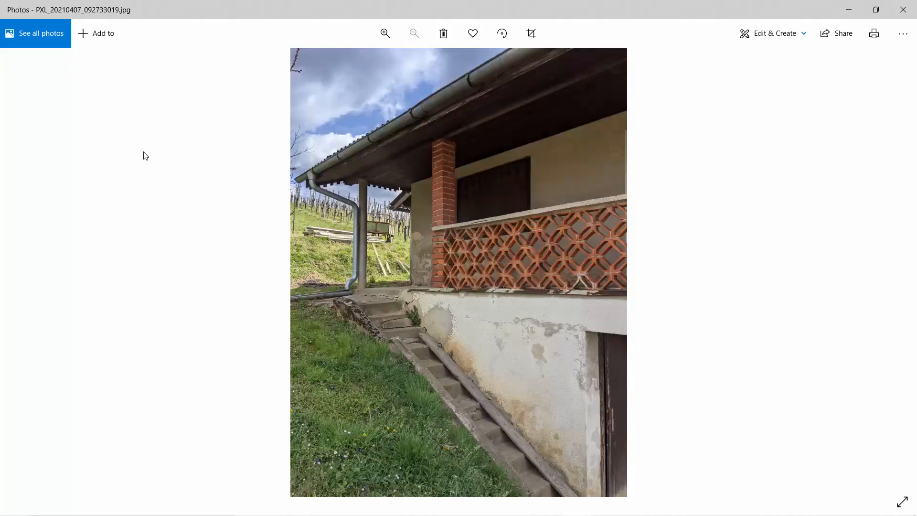
{"action": "key", "text": "Right"}
{"action": "key", "text": "Right"}
{"action": "key", "text": "Right"}
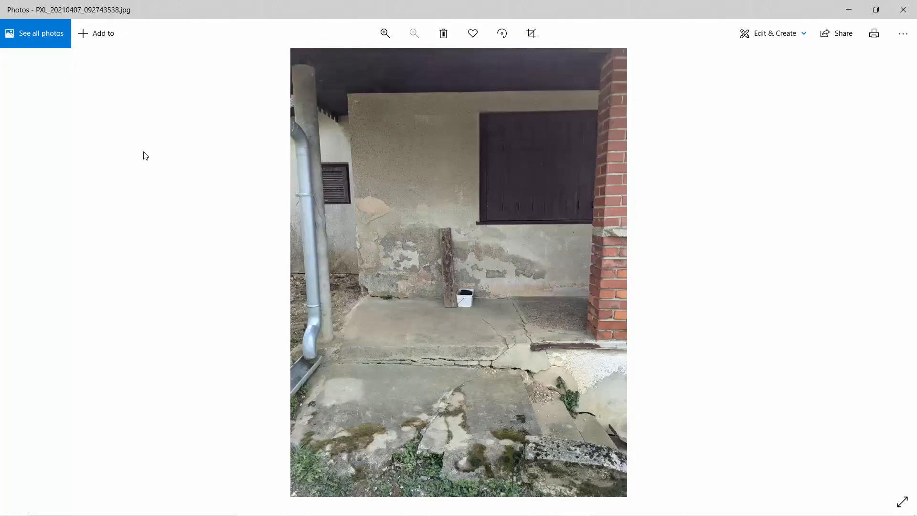
View the phone photos one by one up to PXL_20210407_092801519.jpg, examining coverage of the downpipe, round column and outer wall corner
{"action": "key", "text": "Right"}
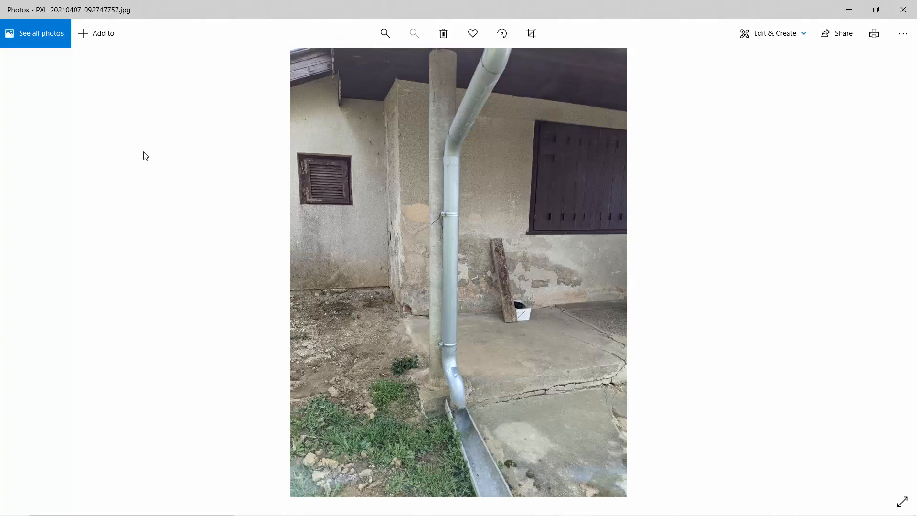
{"action": "key", "text": "Right"}
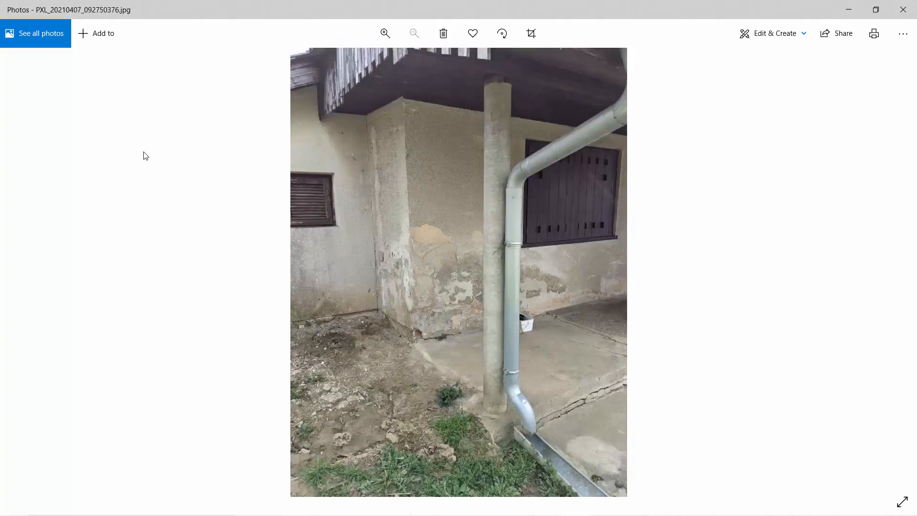
{"action": "key", "text": "Right"}
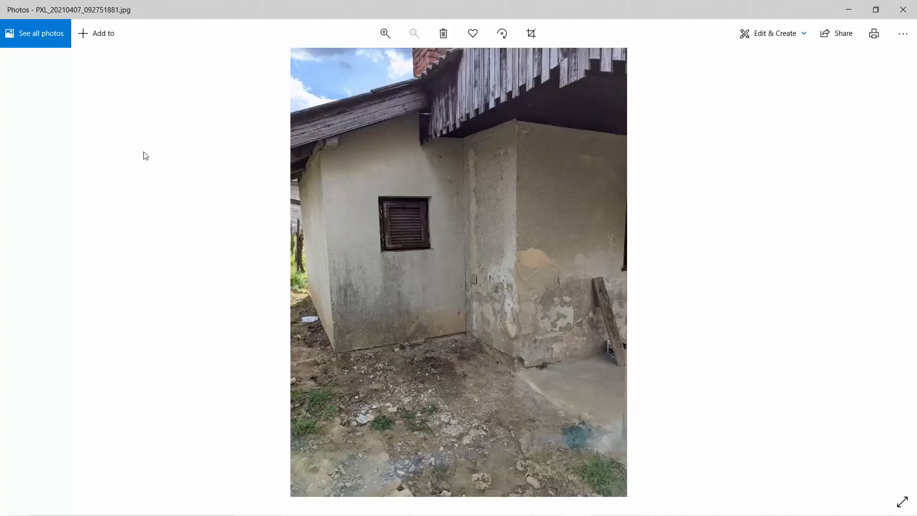
{"action": "key", "text": "Right"}
{"action": "key", "text": "Right"}
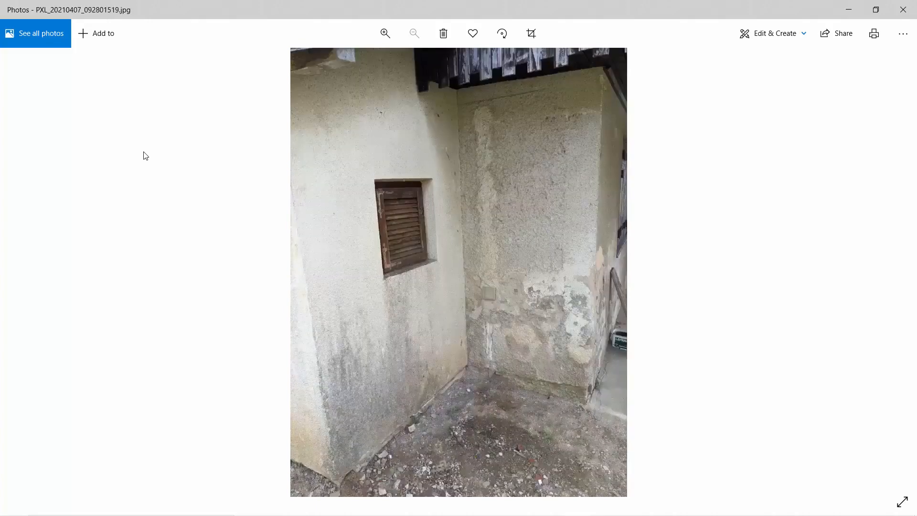
View the phone photos one by one up to PXL_20210407_092824706.jpg, examining coverage of the shuttered window, porch wall and brick pillar
{"action": "key", "text": "Right"}
{"action": "key", "text": "Right"}
{"action": "key", "text": "Right"}
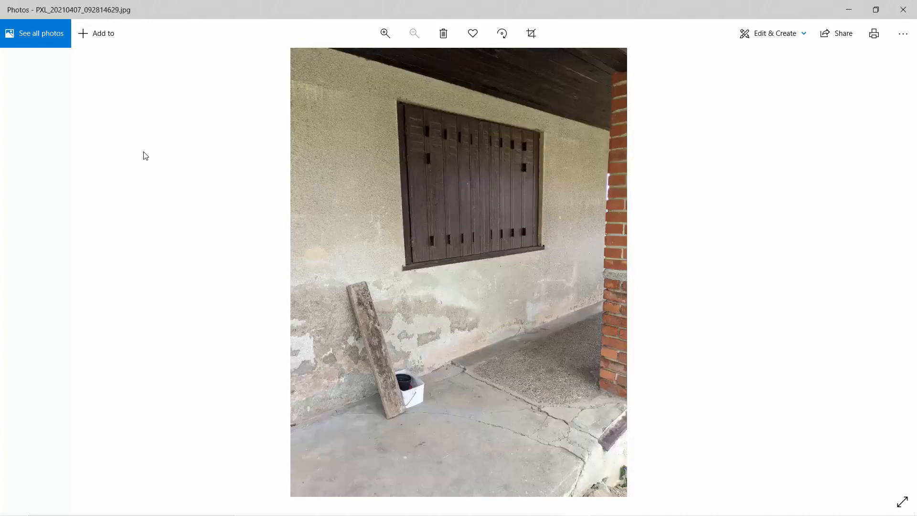
{"action": "key", "text": "Right"}
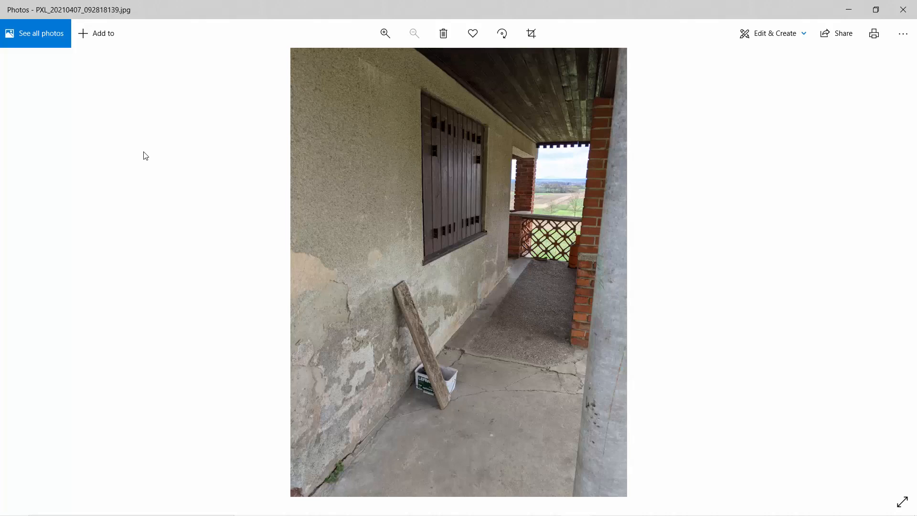
{"action": "key", "text": "Right"}
{"action": "key", "text": "Right"}
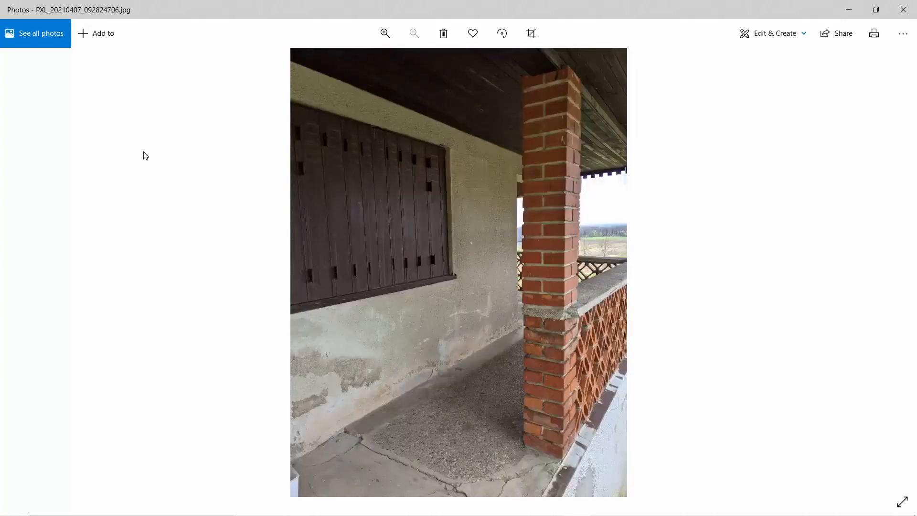
View the phone photos one by one up to PXL_20210407_092852464.jpg, examining coverage along the porch floor, parapet and gas bottle corner
{"action": "key", "text": "Right"}
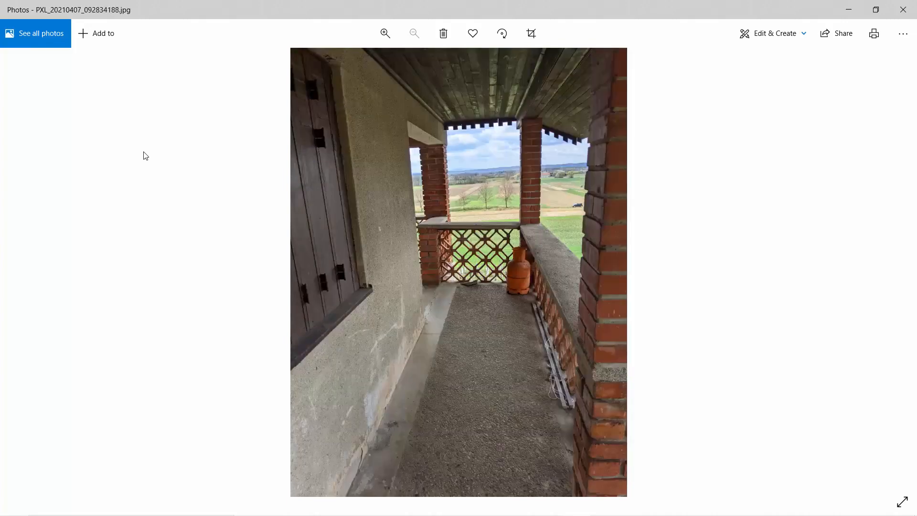
{"action": "key", "text": "Right"}
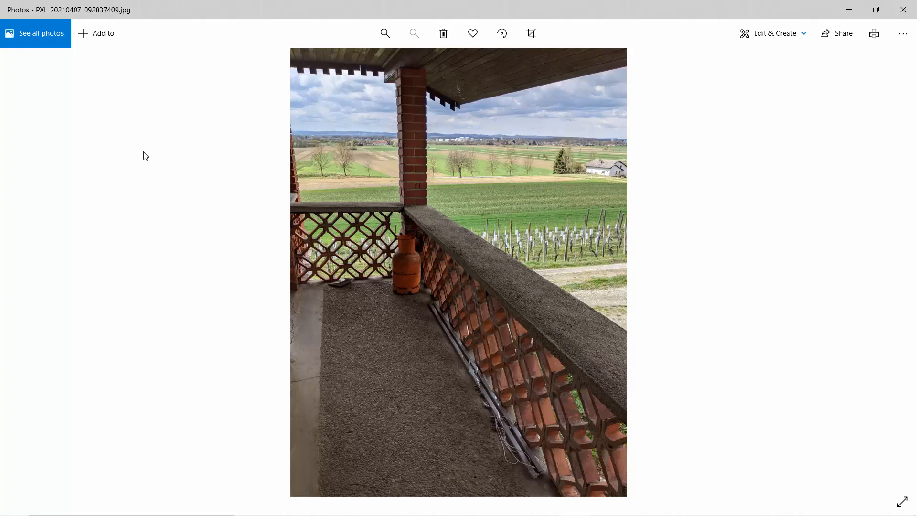
{"action": "key", "text": "Right"}
{"action": "key", "text": "Right"}
{"action": "key", "text": "Right"}
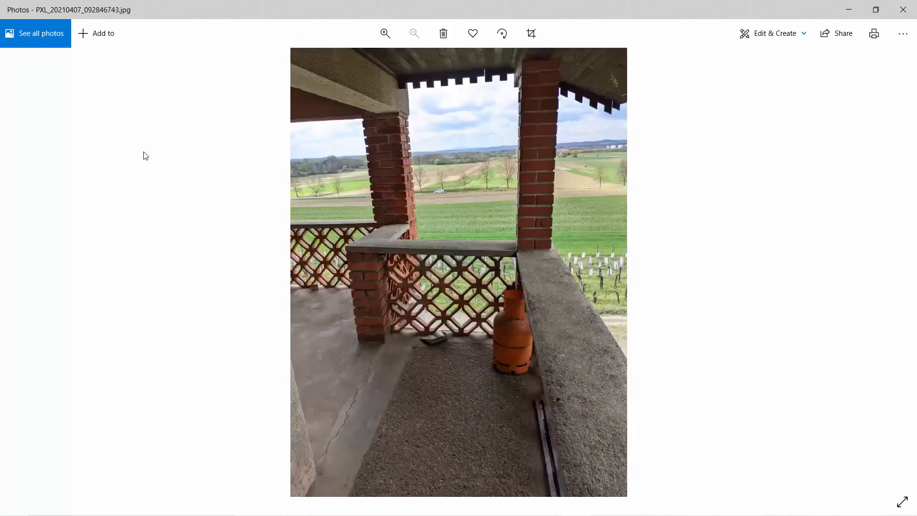
{"action": "key", "text": "Right"}
{"action": "key", "text": "Right"}
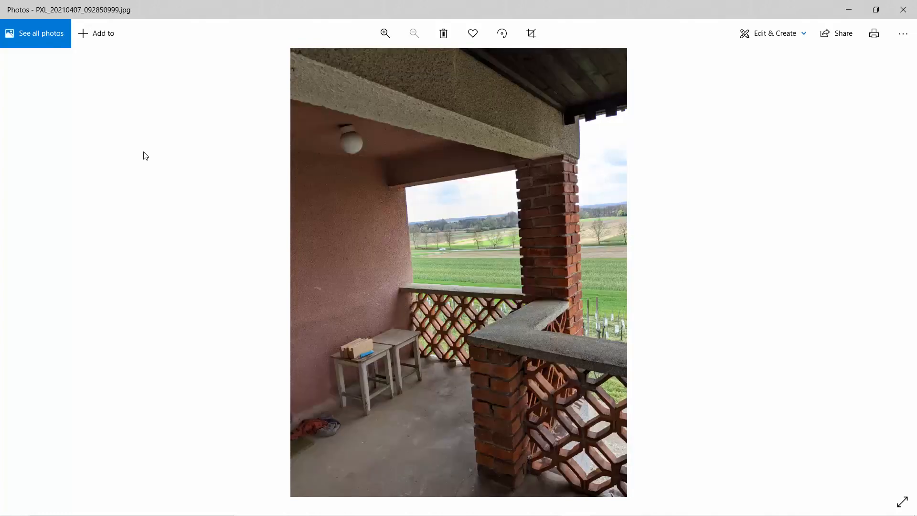
{"action": "key", "text": "Right"}
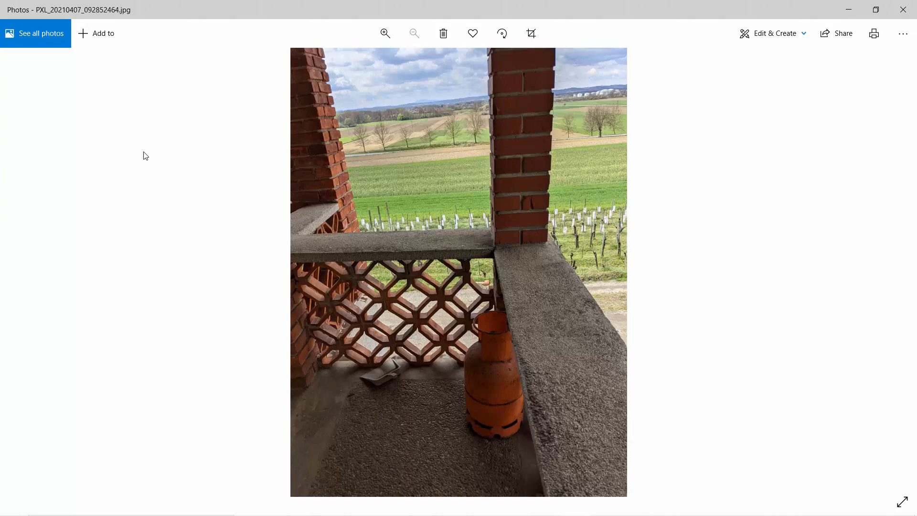
View the phone photos one by one up to PXL_20210407_092905152.jpg, examining coverage of the entrance door and the adjoining wall
{"action": "key", "text": "Right"}
{"action": "key", "text": "Right"}
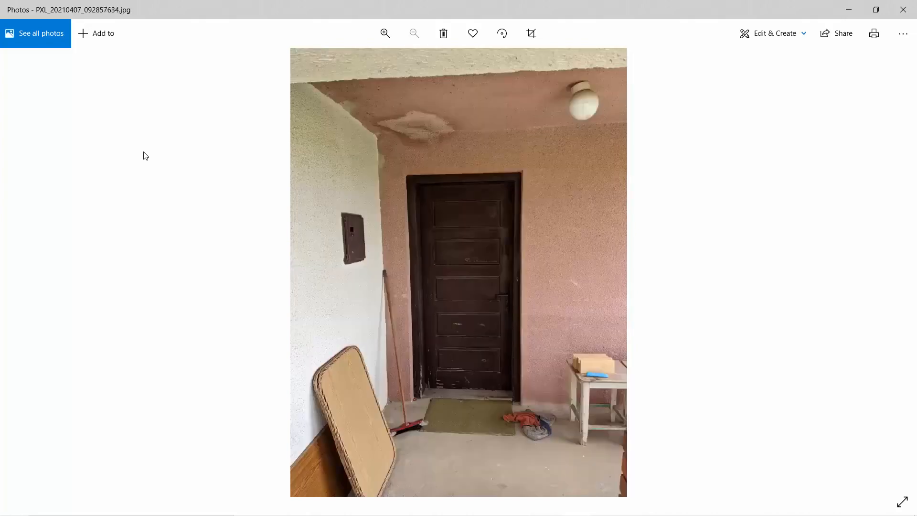
{"action": "key", "text": "Right"}
{"action": "key", "text": "Right"}
{"action": "key", "text": "Right"}
{"action": "key", "text": "Right"}
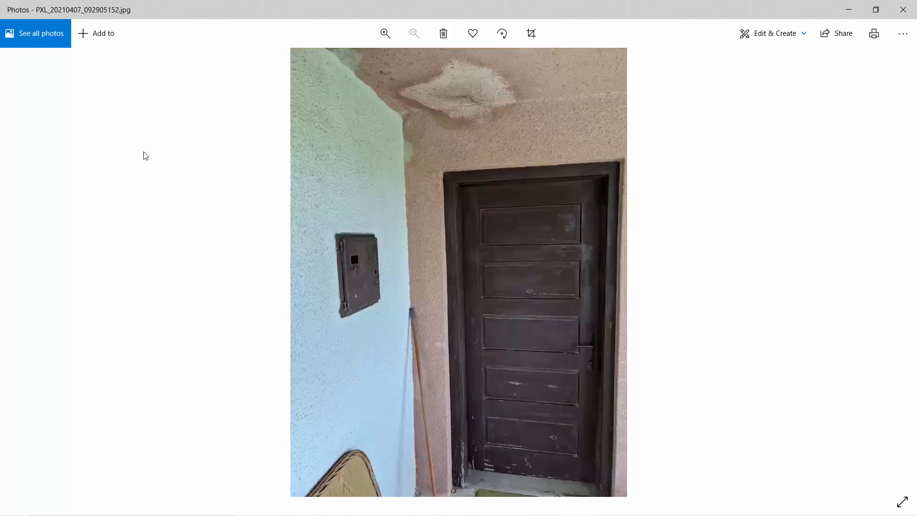
View the phone photos one by one up to PXL_20210407_092917531.jpg, examining coverage of the lattice railing and pillars from inside the porch
{"action": "key", "text": "Right"}
{"action": "key", "text": "Right"}
{"action": "key", "text": "Right"}
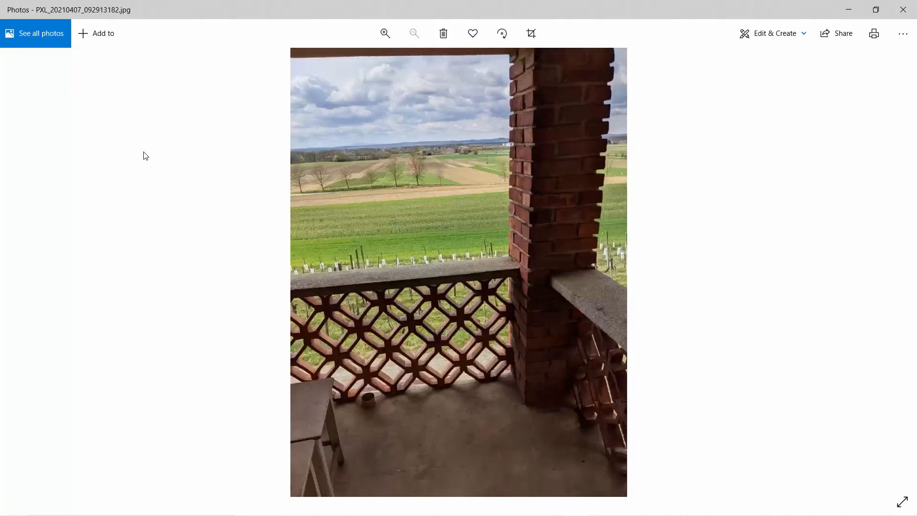
{"action": "key", "text": "Right"}
{"action": "key", "text": "Right"}
{"action": "key", "text": "Right"}
{"action": "key", "text": "Right"}
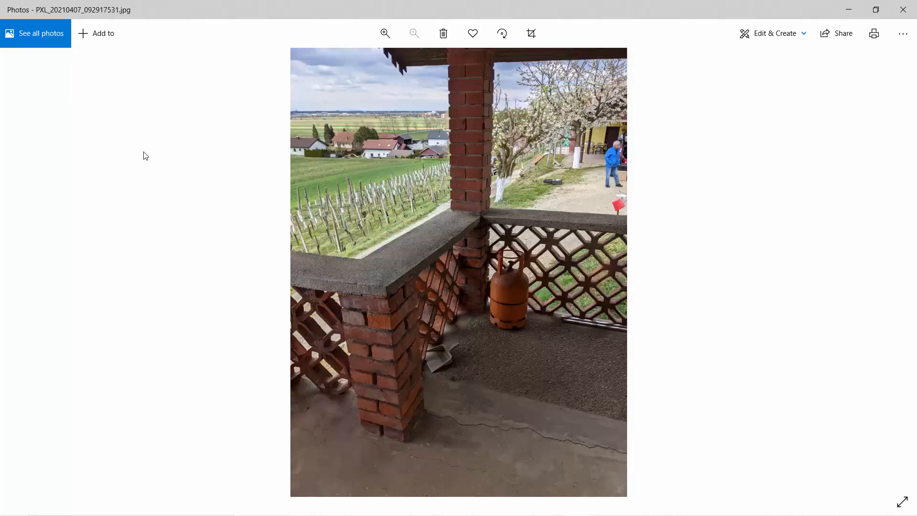
View the phone photos one by one up to PXL_20210407_092931624.jpg, examining coverage of the porch ceiling, lamp and outward views
{"action": "key", "text": "Right"}
{"action": "key", "text": "Right"}
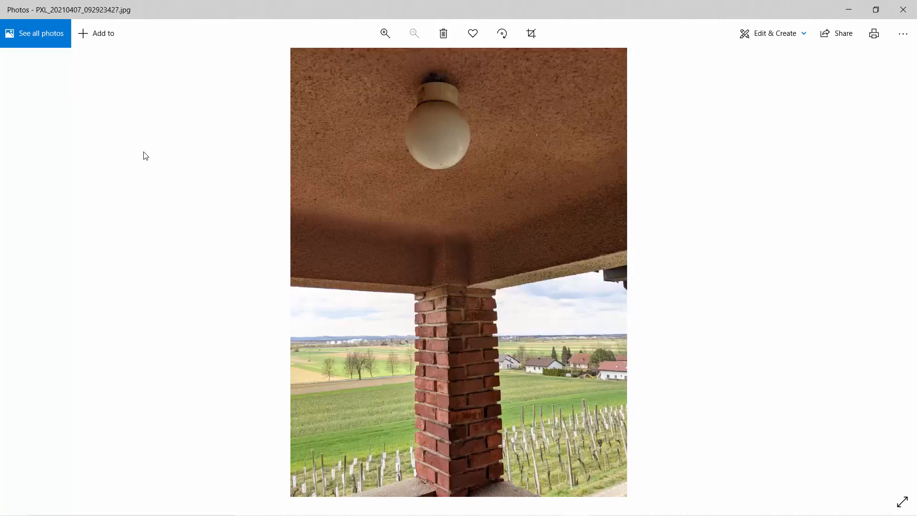
{"action": "key", "text": "Right"}
{"action": "key", "text": "Right"}
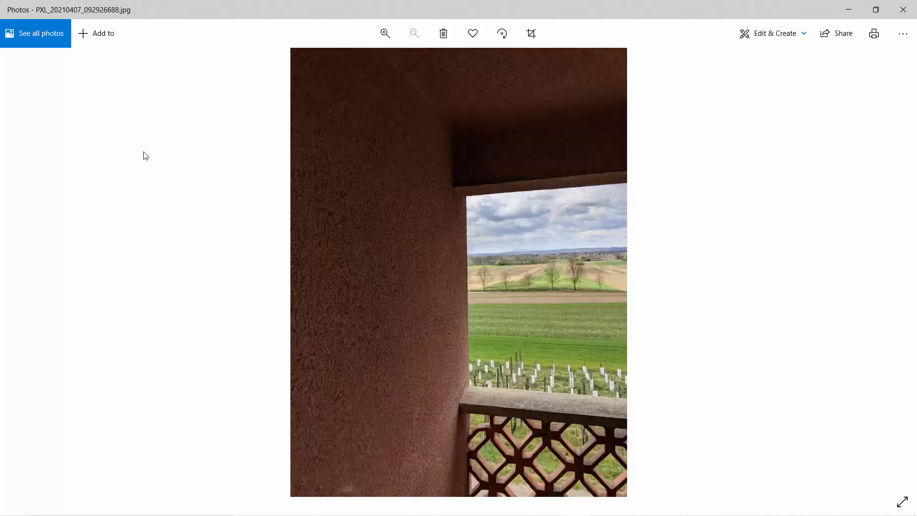
{"action": "key", "text": "Right"}
{"action": "key", "text": "Right"}
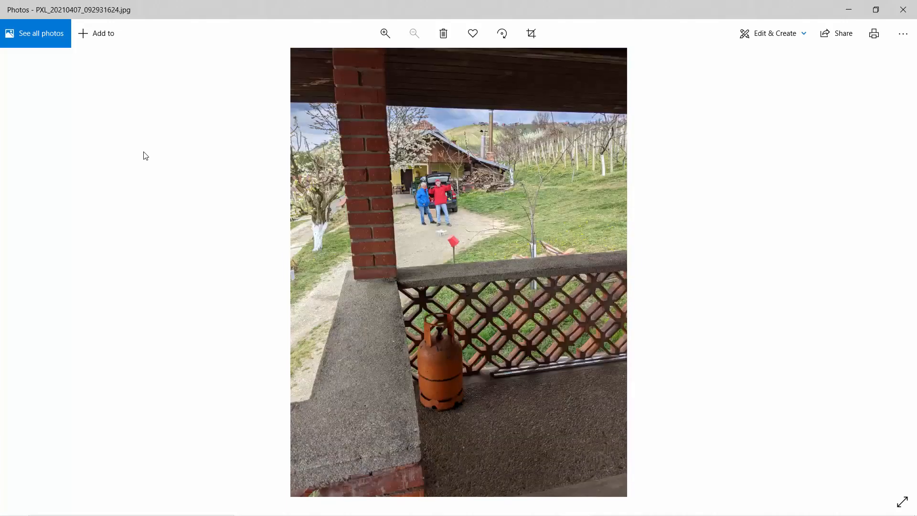
View the phone photos up to PXL_20210407_092935143.jpg and return to PXL_20210407_092933543.jpg, examining overlap along the porch walkway and white wall
{"action": "key", "text": "Right"}
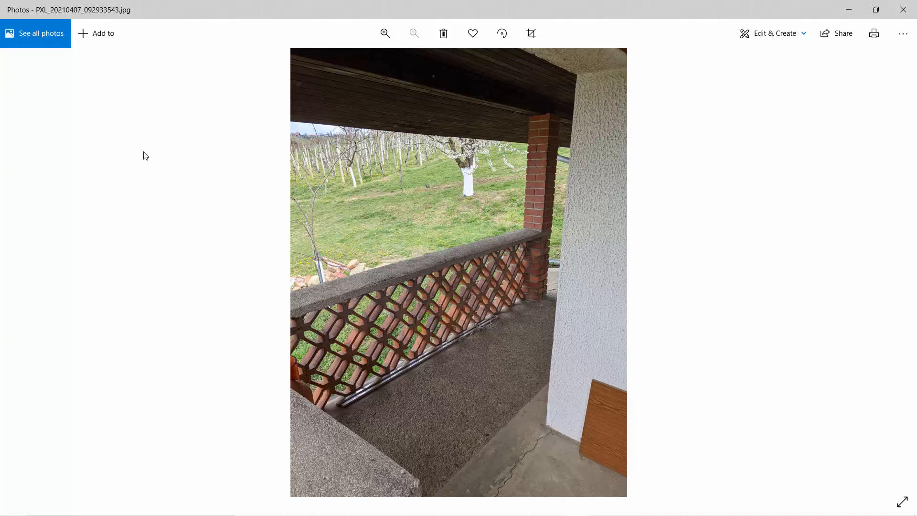
{"action": "key", "text": "Right"}
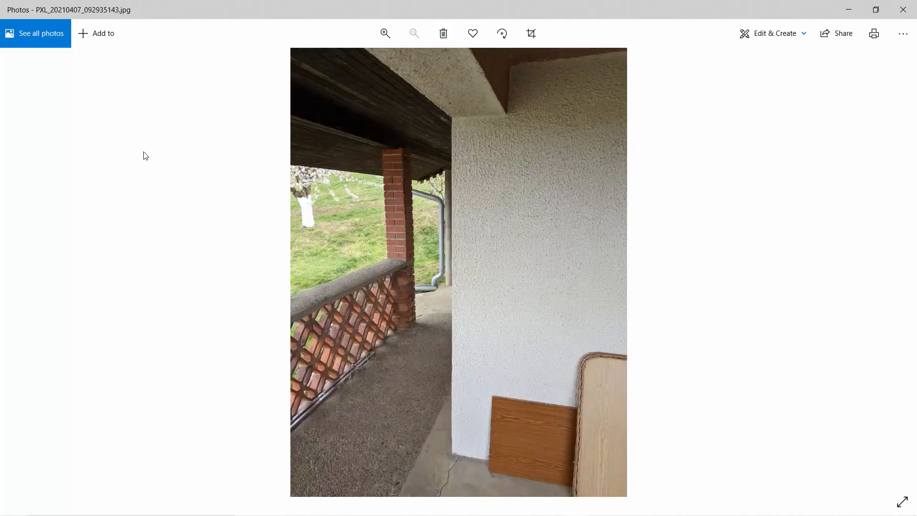
{"action": "key", "text": "Right"}
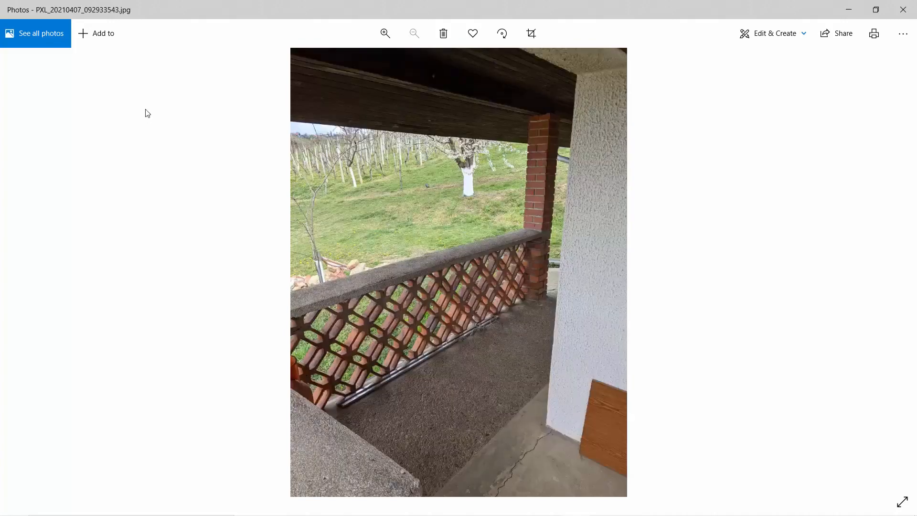
Close the photo and select all images in the Phone folder to check their number and total size
{"action": "left_click", "coordinate": [903, 9]}
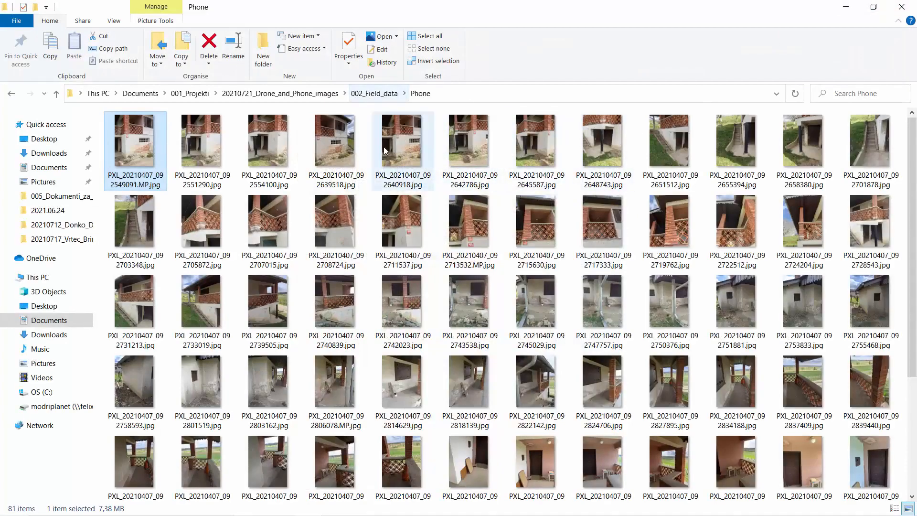
{"action": "scroll", "coordinate": [177, 219], "scroll_direction": "down", "scroll_amount": 3}
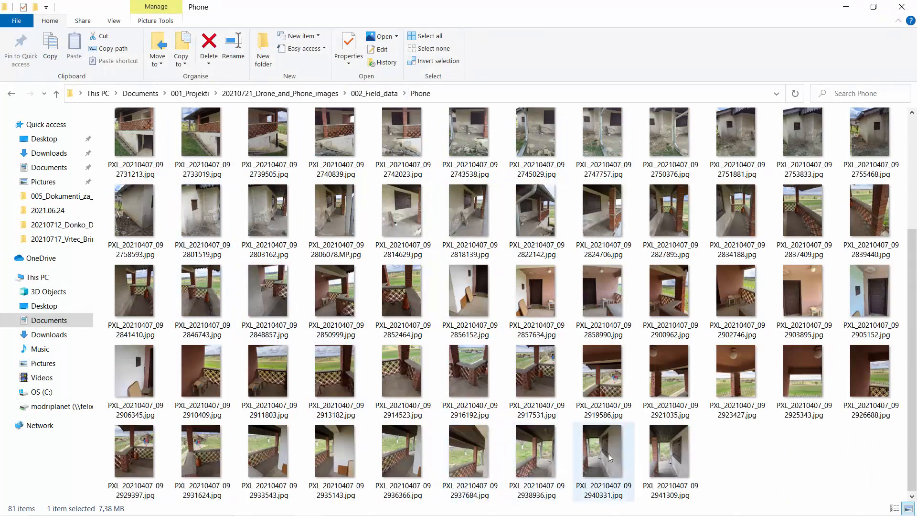
{"action": "key", "text": "ctrl+a"}
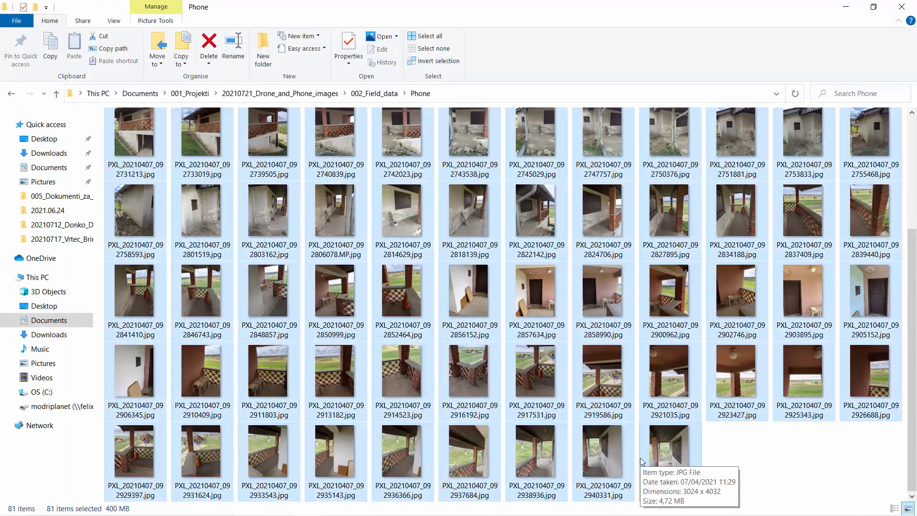
Create a new folder named 001_All_images in the 002_Field_data folder
{"action": "left_click", "coordinate": [372, 93]}
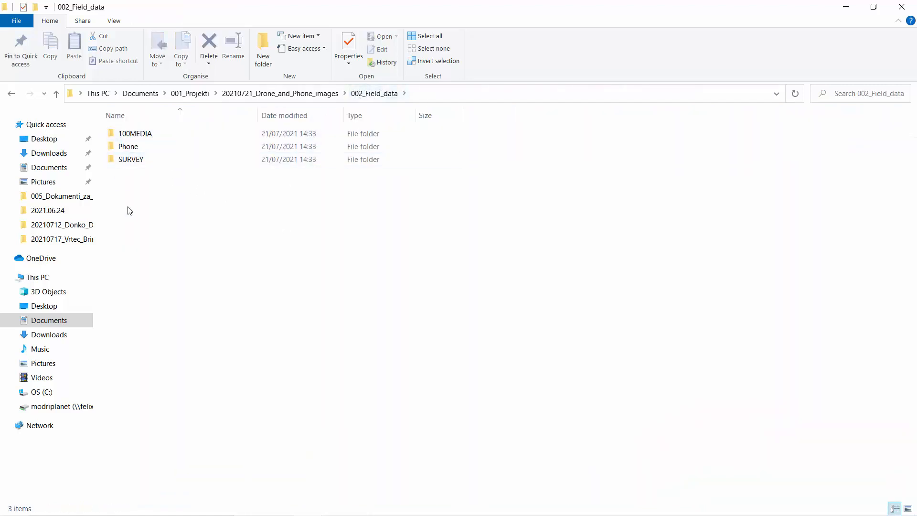
{"action": "left_click", "coordinate": [263, 50]}
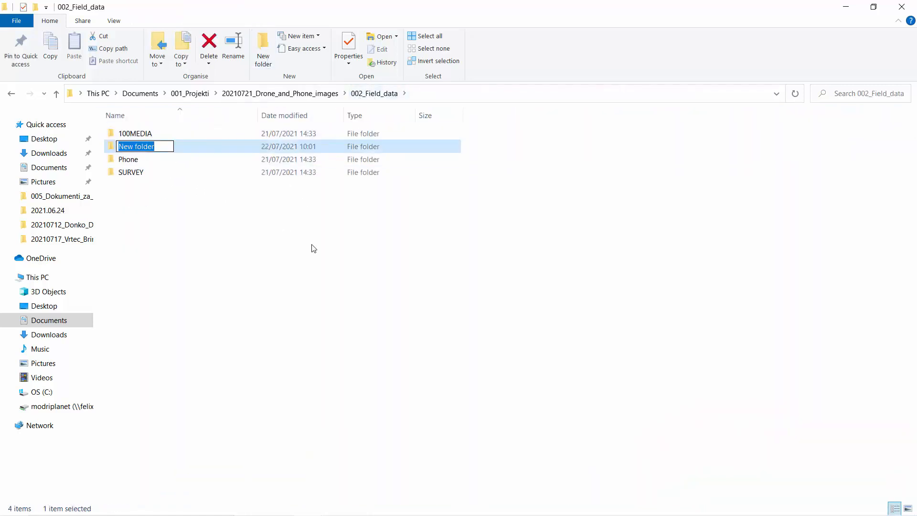
{"action": "type", "text": "001"}
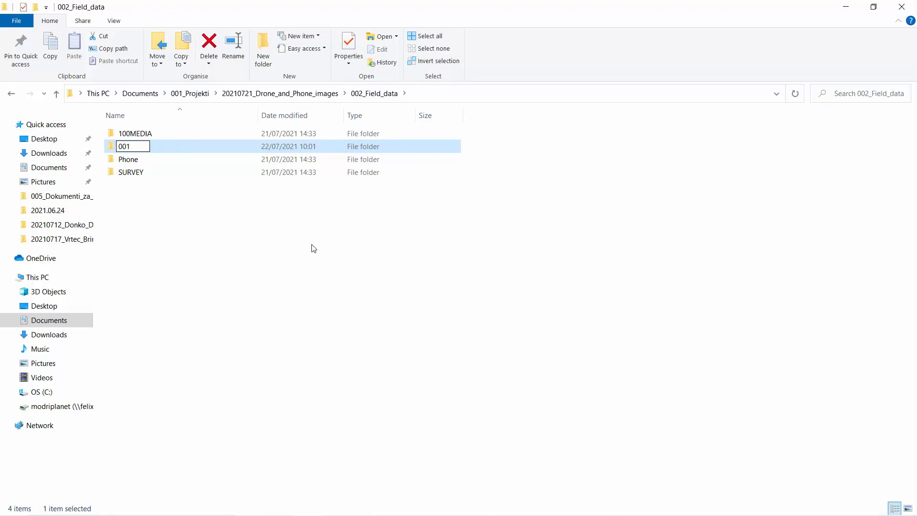
{"action": "type", "text": "_All_images"}
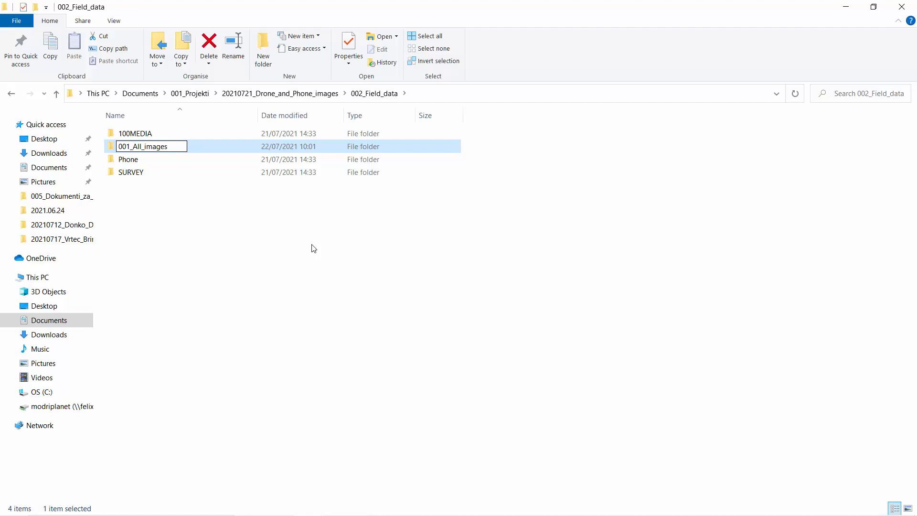
{"action": "key", "text": "Return"}
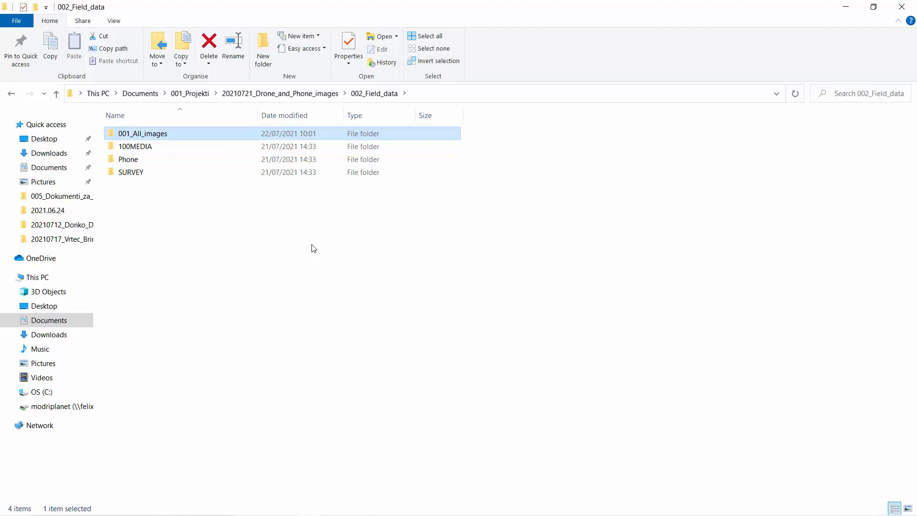
Arrange the two 002_Field_data windows side by side and open the 001_All_images folder in the second one
{"action": "key", "text": "super+Left"}
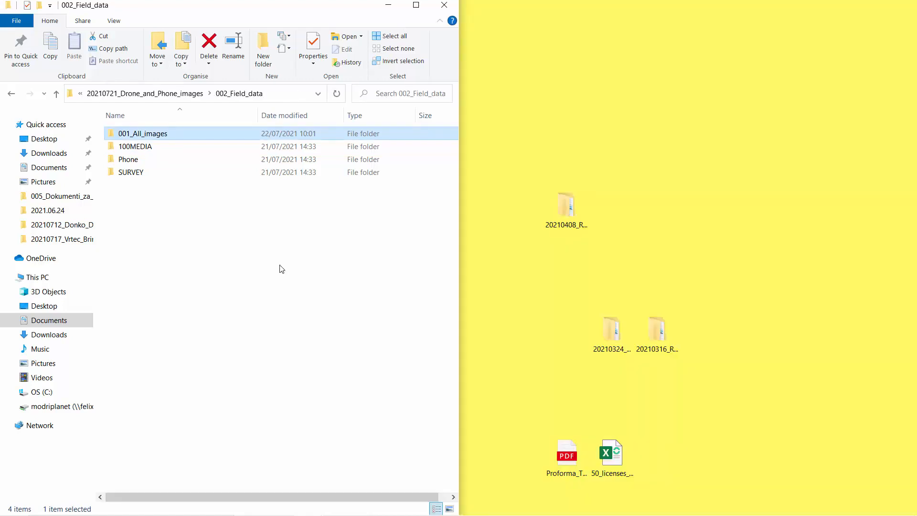
{"action": "left_click", "coordinate": [308, 504]}
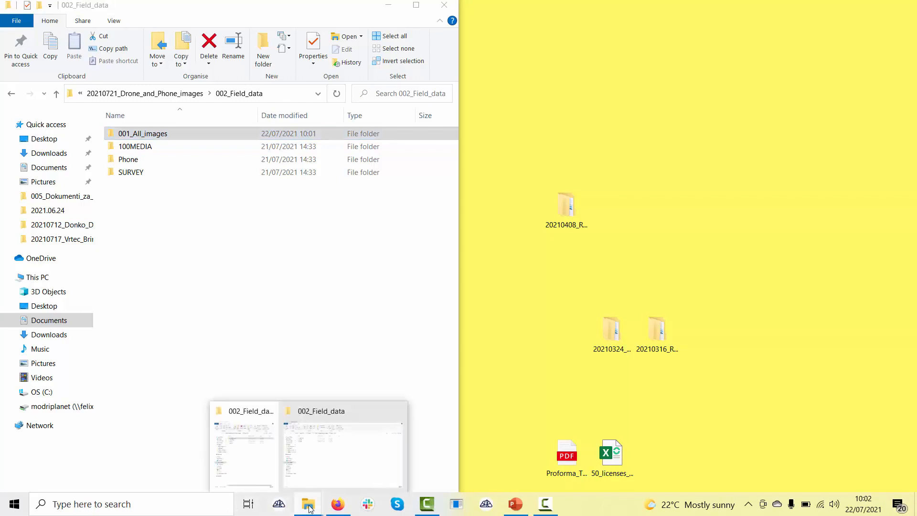
{"action": "left_click", "coordinate": [328, 472]}
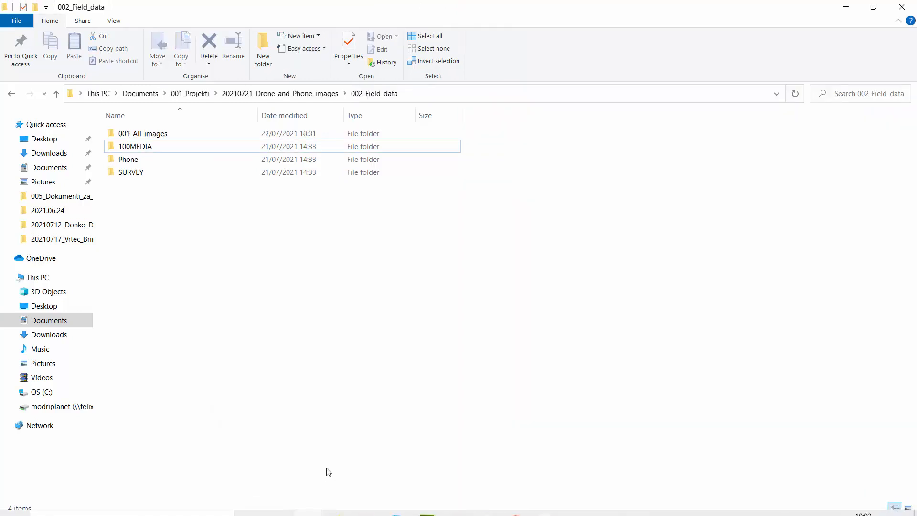
{"action": "key", "text": "super+Right"}
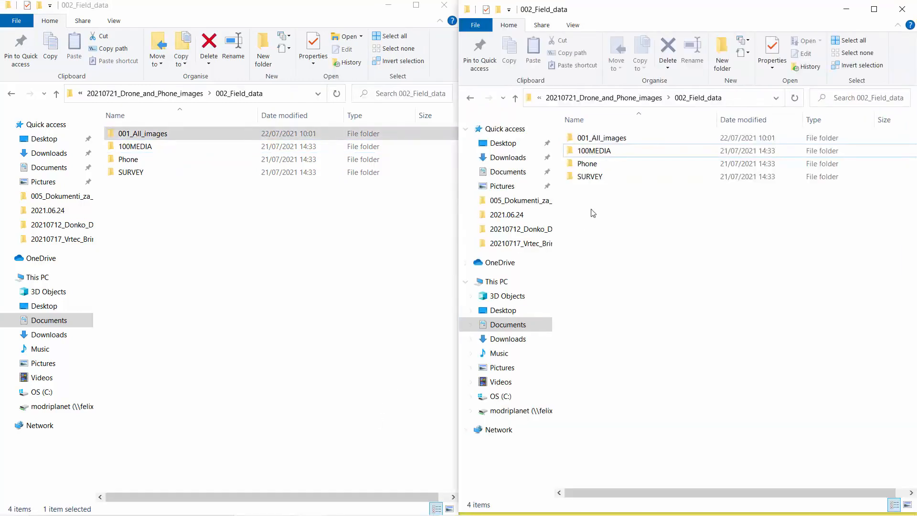
{"action": "double_click", "coordinate": [603, 139]}
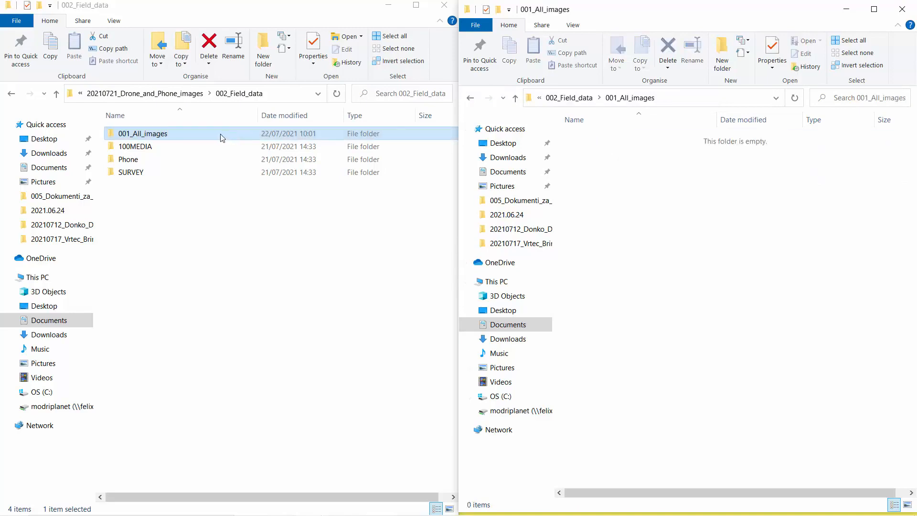
Copy the drone images DJI_0002.JPG to DJI_0165.JPG from the 100MEDIA folder into 001_All_images, leaving out the HTML file, and reopen 001_All_images
{"action": "double_click", "coordinate": [174, 147]}
{"action": "left_click", "coordinate": [216, 154]}
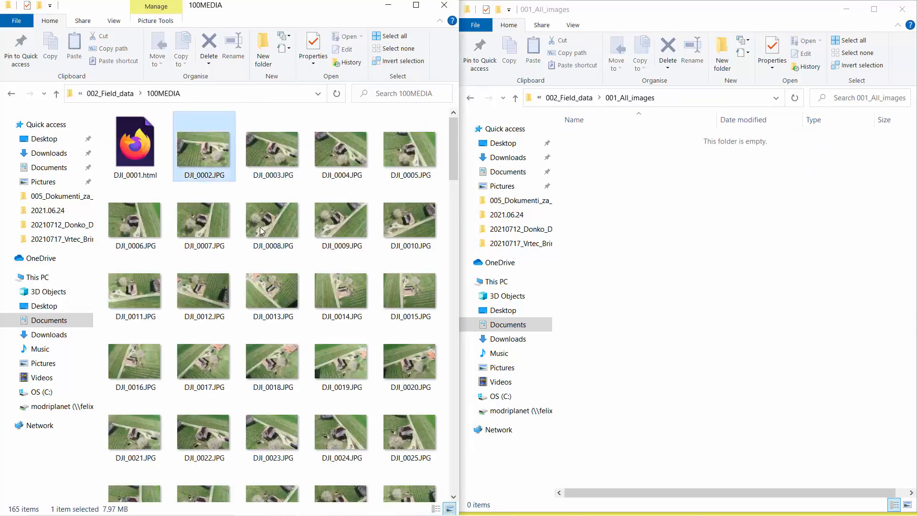
{"action": "scroll", "coordinate": [268, 287], "scroll_direction": "down", "scroll_amount": 20}
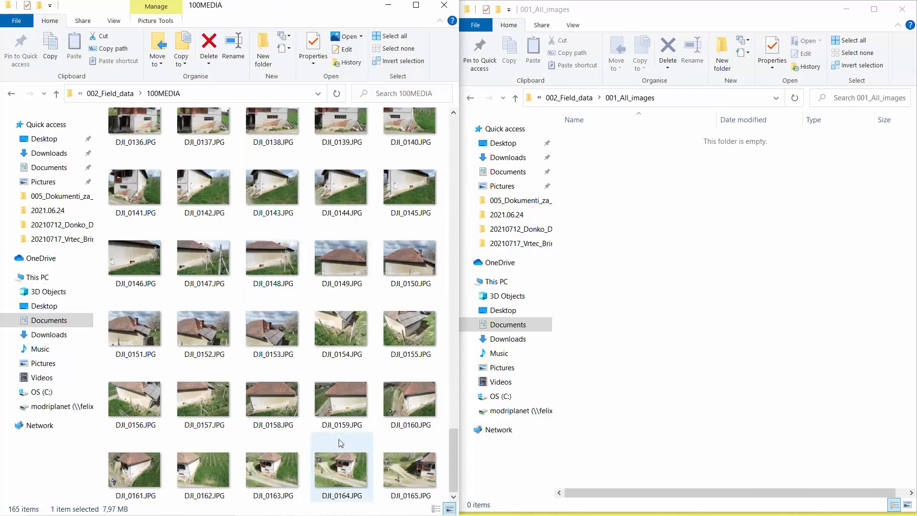
{"action": "left_click", "coordinate": [414, 471], "text": "shift"}
{"action": "key", "text": "ctrl+c"}
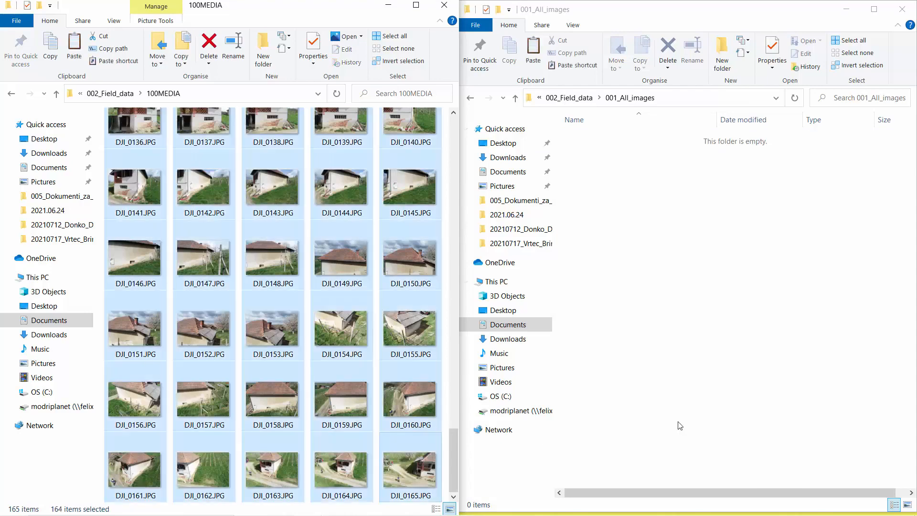
{"action": "left_click", "coordinate": [736, 403]}
{"action": "key", "text": "ctrl+v"}
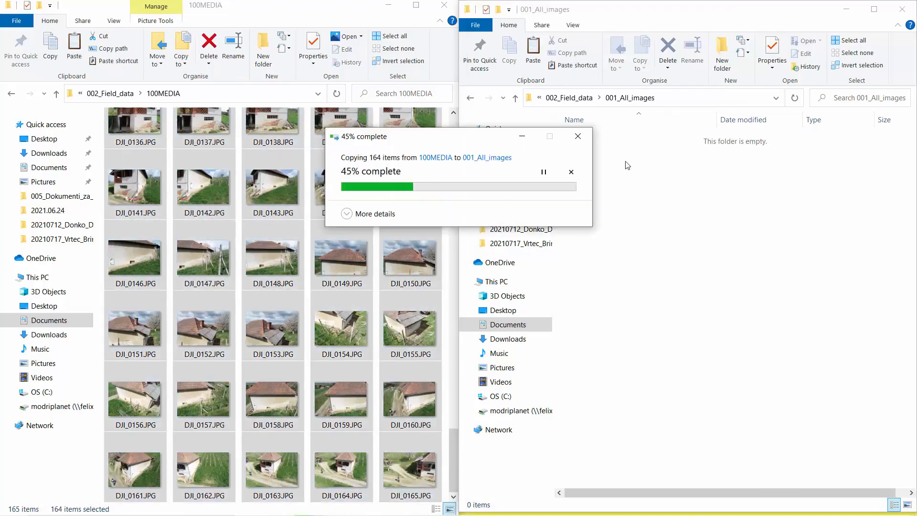
{"action": "left_click", "coordinate": [571, 97]}
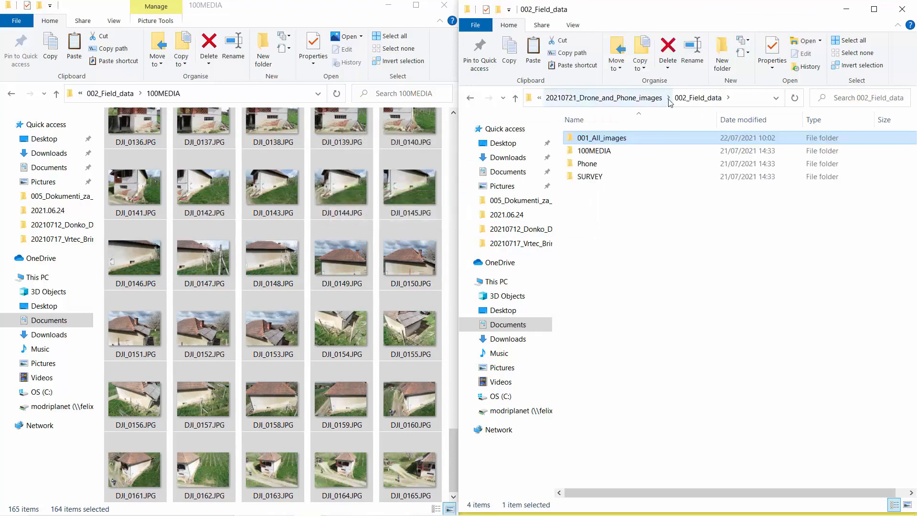
{"action": "double_click", "coordinate": [636, 142]}
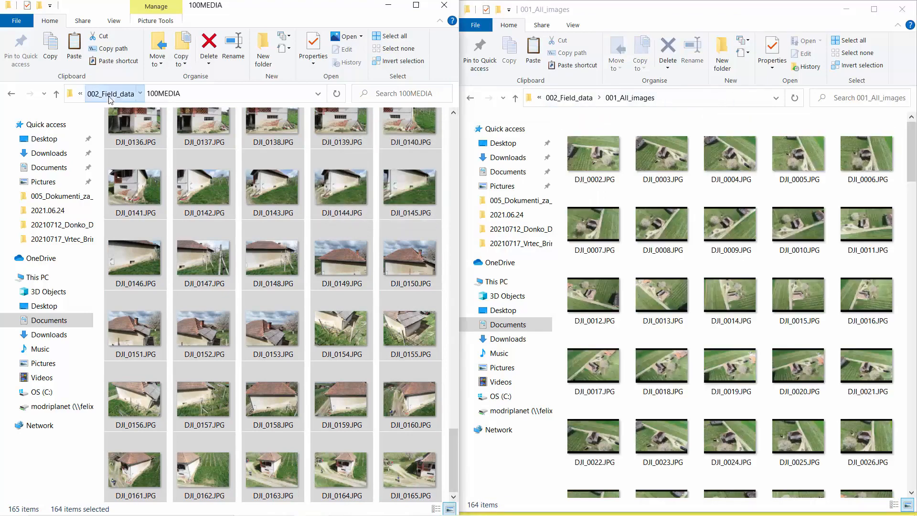
Copy all phone photos from the Phone folder into the 001_All_images folder
{"action": "left_click", "coordinate": [111, 93]}
{"action": "double_click", "coordinate": [139, 160]}
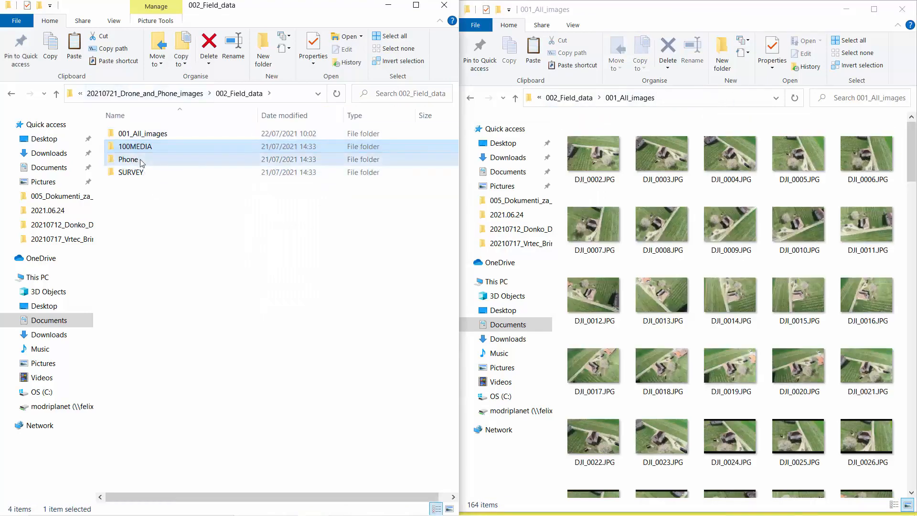
{"action": "left_click", "coordinate": [138, 140]}
{"action": "scroll", "coordinate": [138, 287], "scroll_direction": "down", "scroll_amount": 10}
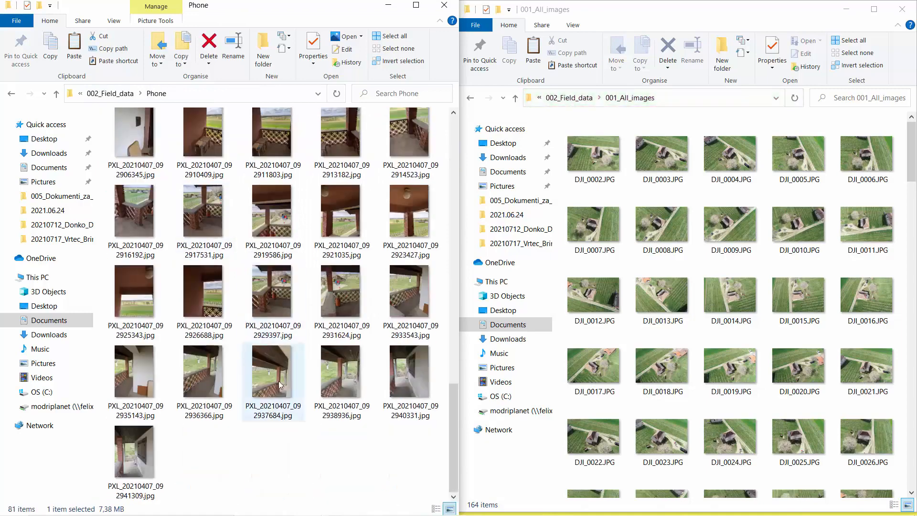
{"action": "left_click", "coordinate": [135, 449], "text": "shift"}
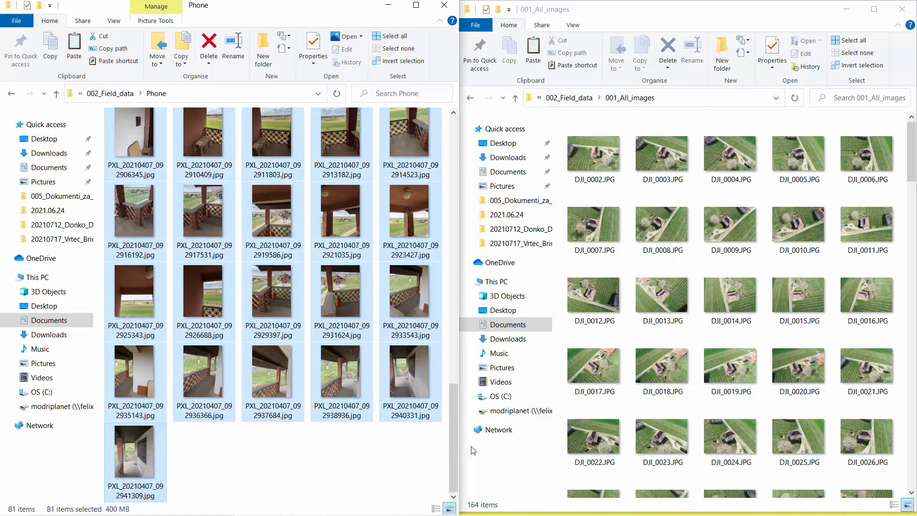
{"action": "scroll", "coordinate": [877, 488], "scroll_direction": "down", "scroll_amount": 20}
{"action": "left_click", "coordinate": [877, 487]}
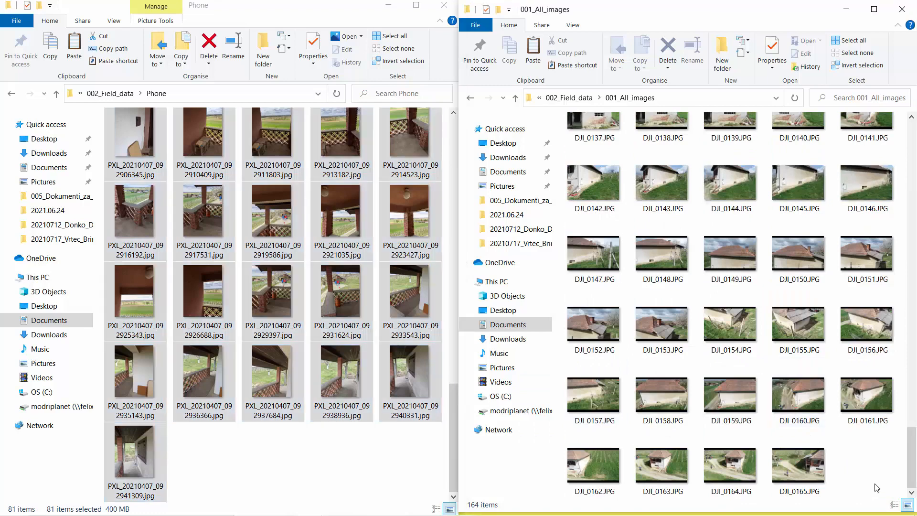
{"action": "key", "text": "ctrl+v"}
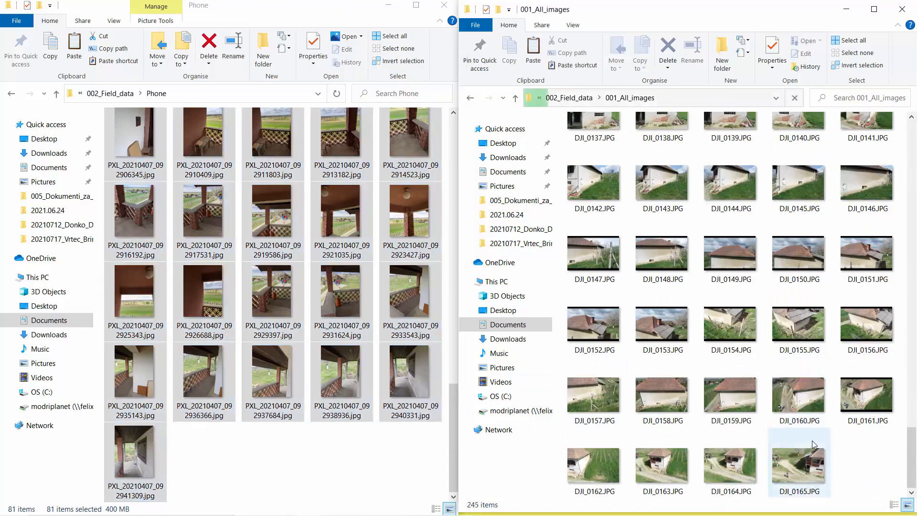
Copy the survey images up to 100_0001_0086.JPG from SURVEY\100_0001 into 001_All_images, leaving out the .bin, .sig, .obs and .MRK files
{"action": "left_click", "coordinate": [101, 93]}
{"action": "double_click", "coordinate": [127, 174]}
{"action": "left_click", "coordinate": [140, 135]}
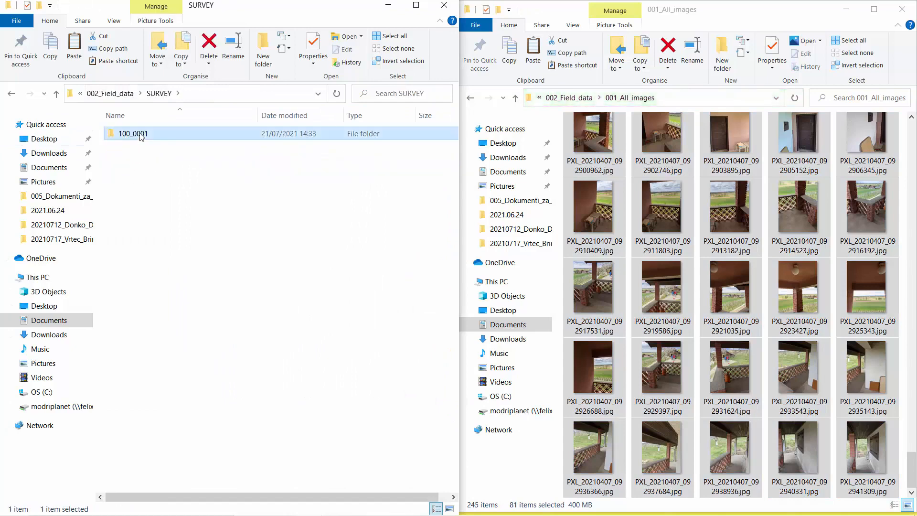
{"action": "double_click", "coordinate": [140, 135]}
{"action": "scroll", "coordinate": [200, 268], "scroll_direction": "down", "scroll_amount": 15}
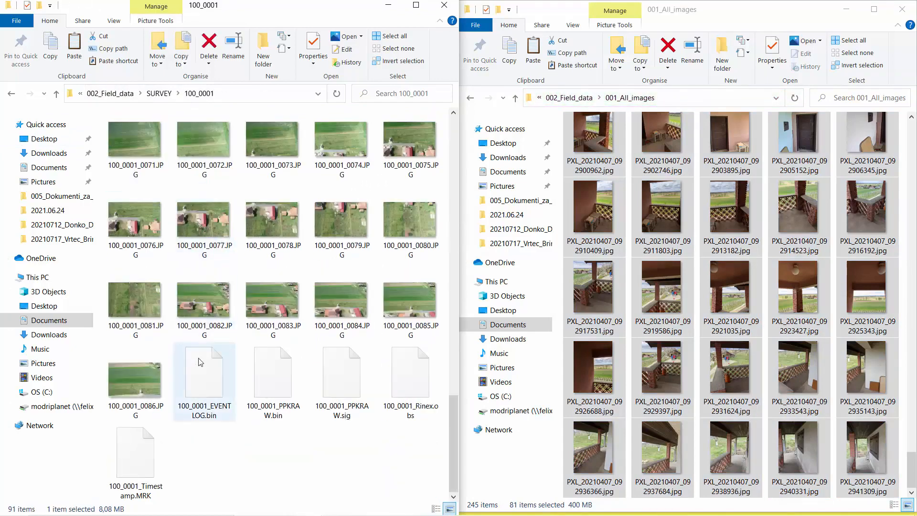
{"action": "left_click", "coordinate": [159, 374], "text": "shift"}
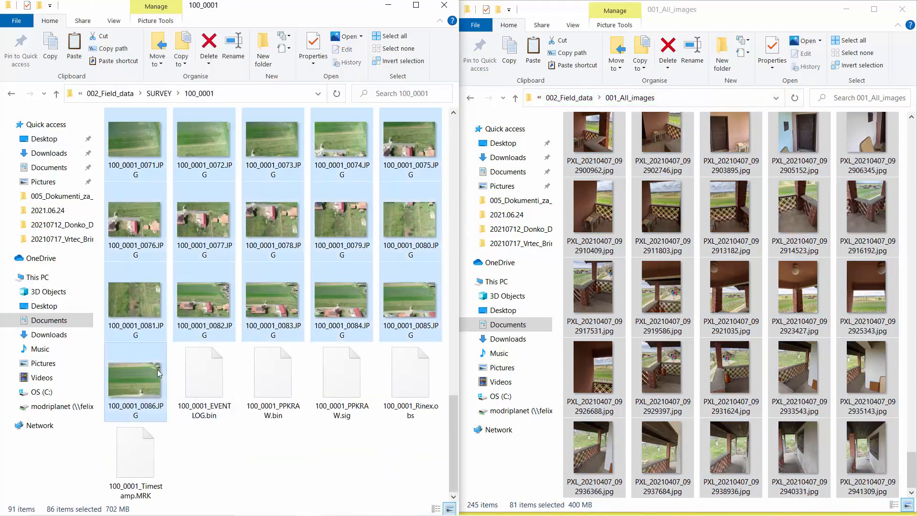
{"action": "left_click", "coordinate": [761, 409]}
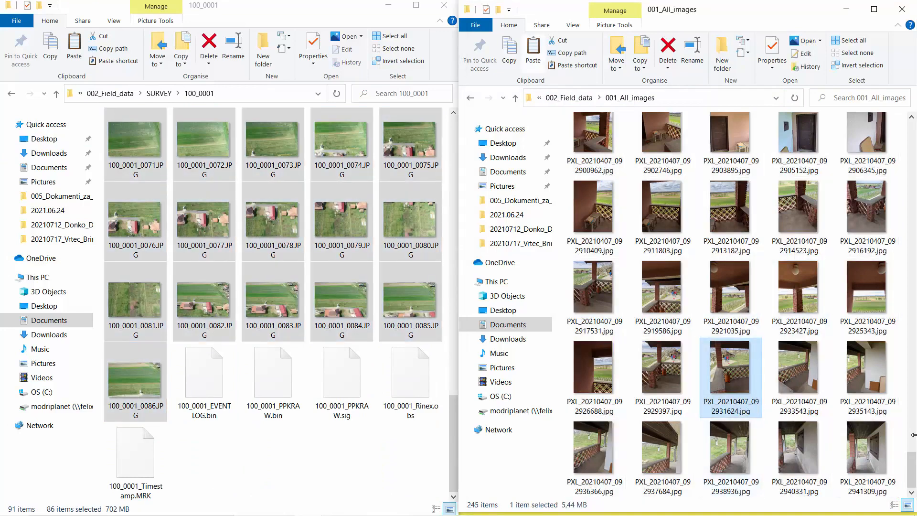
{"action": "mouse_move", "coordinate": [911, 471]}
{"action": "left_mouse_down"}
{"action": "mouse_move", "coordinate": [911, 461]}
{"action": "mouse_move", "coordinate": [911, 471]}
{"action": "left_mouse_up"}
{"action": "right_click", "coordinate": [900, 447]}
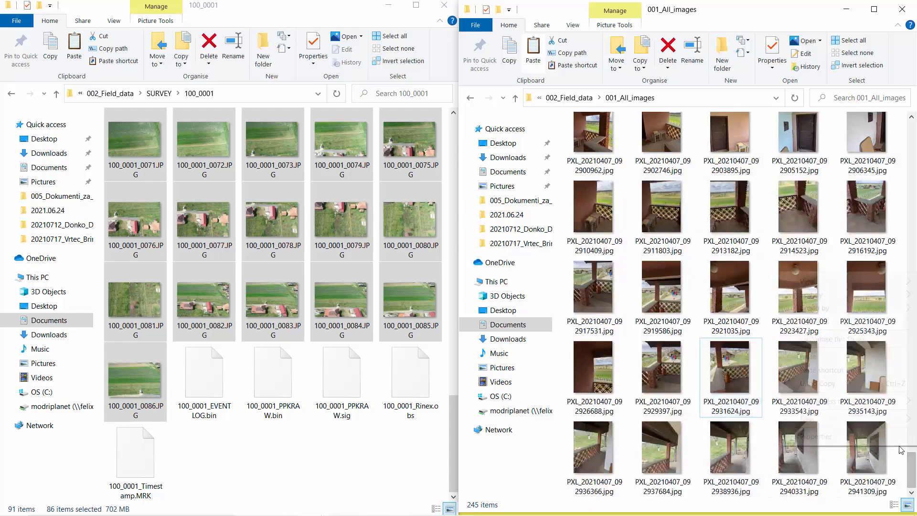
{"action": "left_click", "coordinate": [832, 357]}
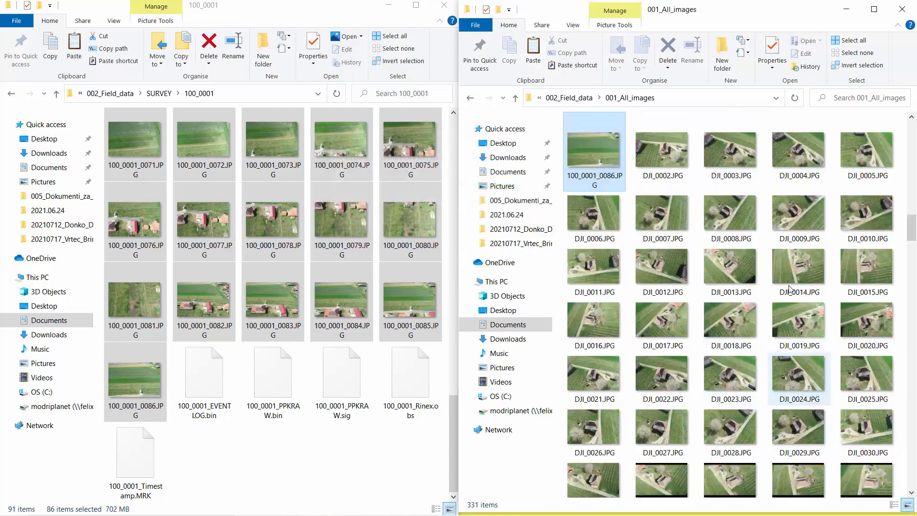
Maximize the 001_All_images window and select all files to check the number of gathered images
{"action": "left_click", "coordinate": [883, 5]}
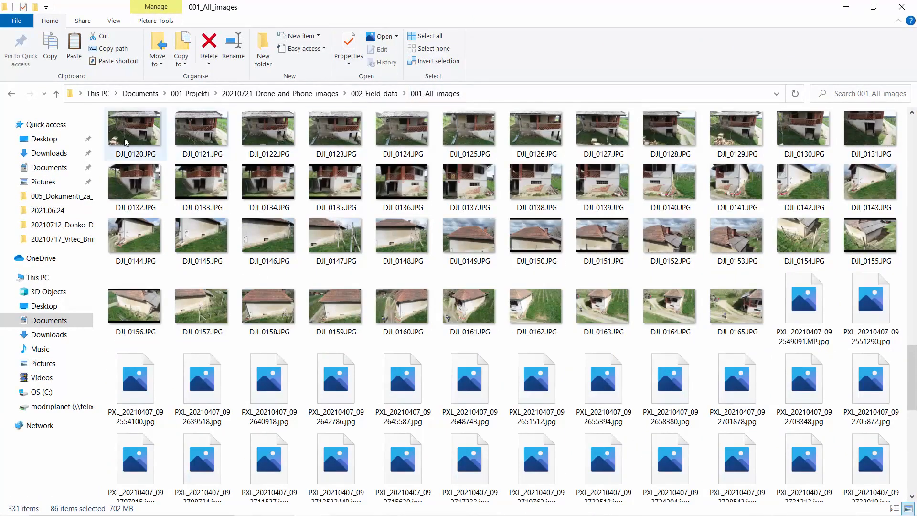
{"action": "key", "text": "ctrl+a"}
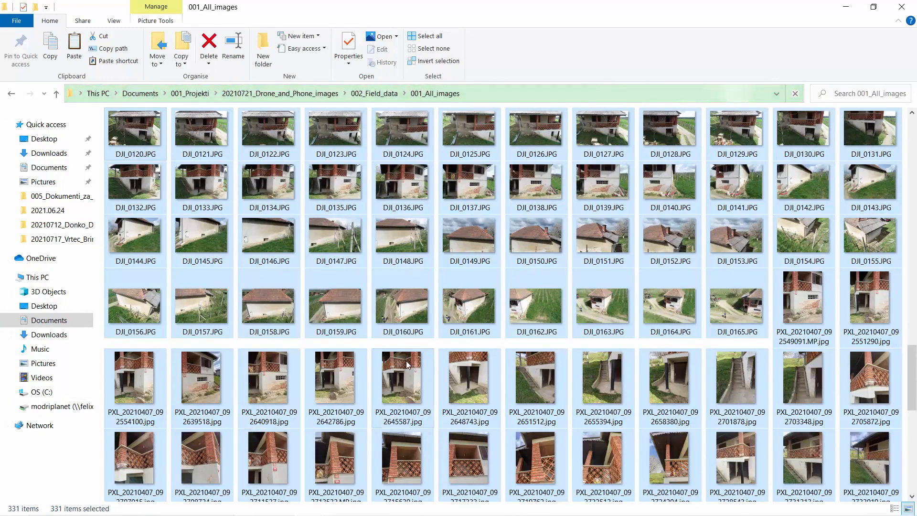
{"action": "scroll", "coordinate": [569, 271], "scroll_direction": "down", "scroll_amount": 5}
{"action": "left_click", "coordinate": [657, 465]}
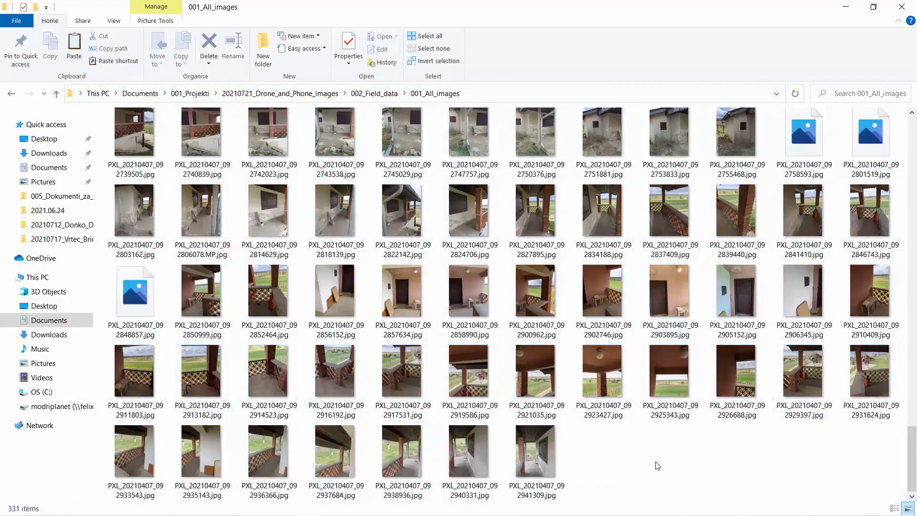
Switch to 3Dsurvey and start a new project with all images from the 001_All_images folder, using its copied folder path
{"action": "left_click", "coordinate": [483, 94]}
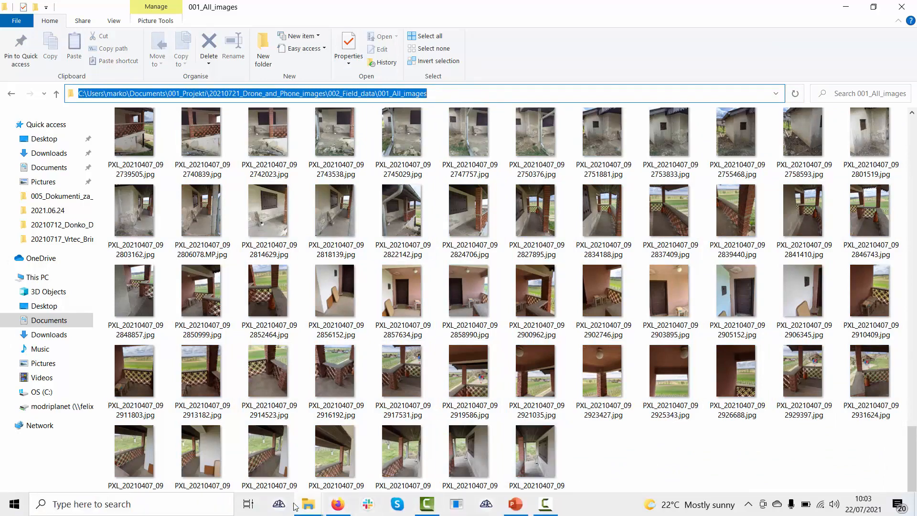
{"action": "left_click", "coordinate": [286, 505]}
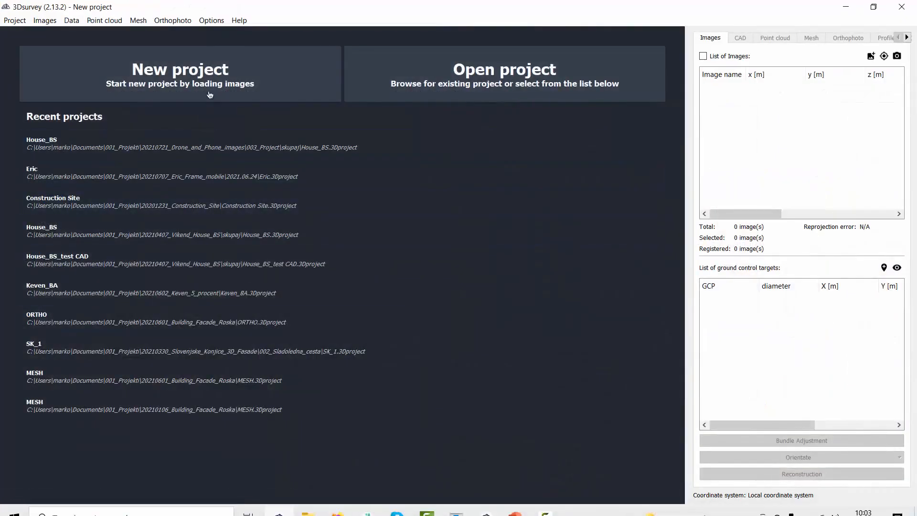
{"action": "left_click", "coordinate": [210, 86]}
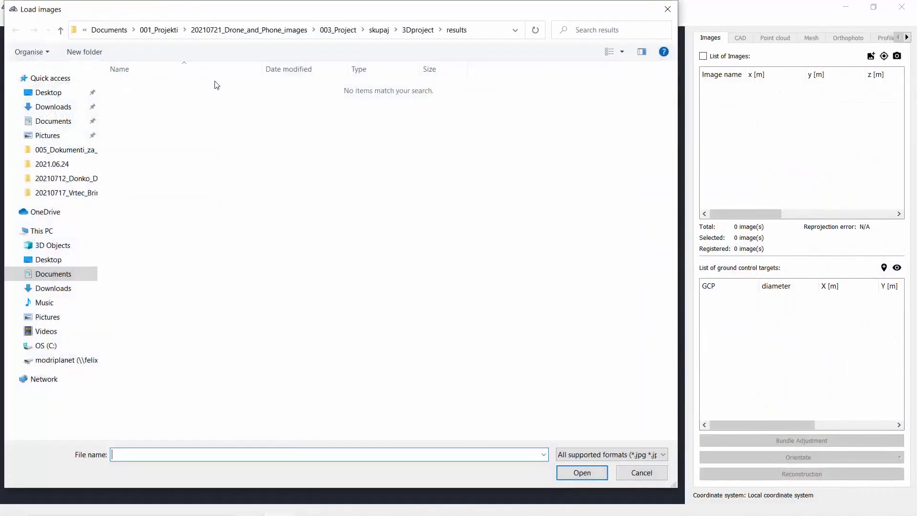
{"action": "left_click", "coordinate": [484, 32]}
{"action": "key", "text": "ctrl+v"}
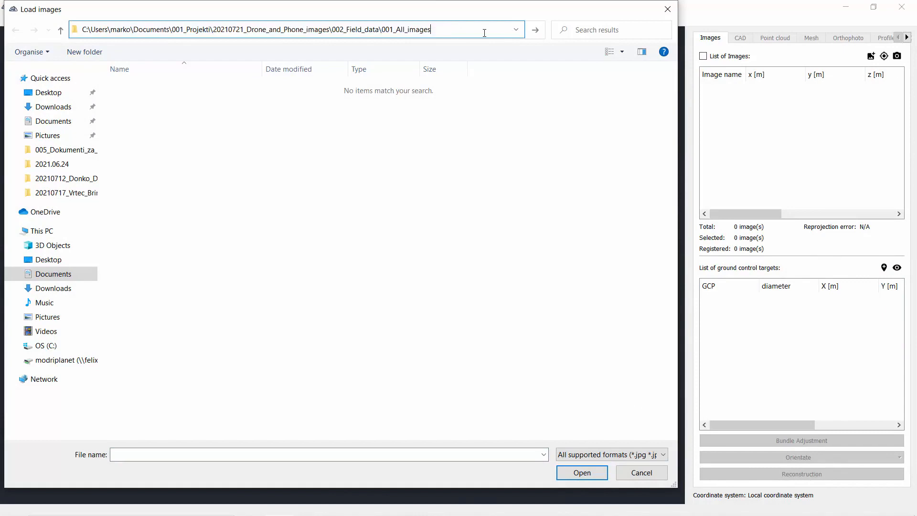
{"action": "key", "text": "Return"}
{"action": "left_click", "coordinate": [150, 102]}
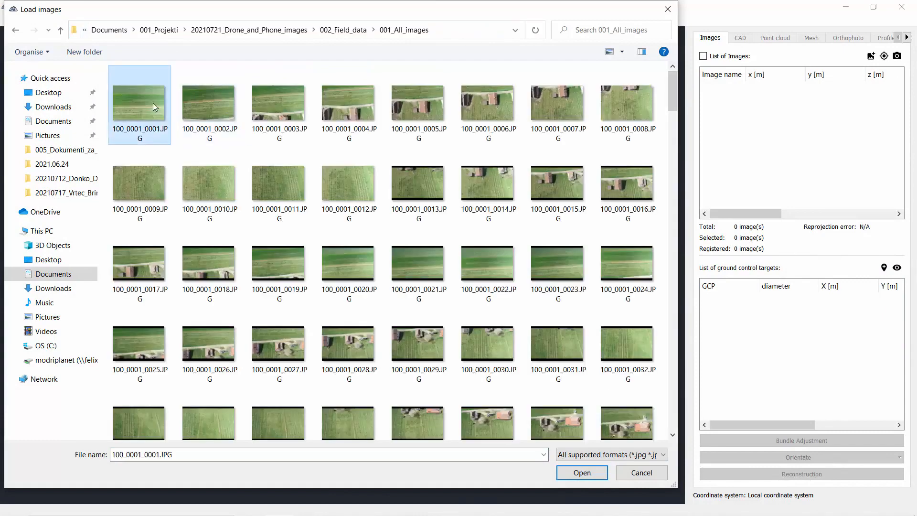
{"action": "key", "text": "ctrl+a"}
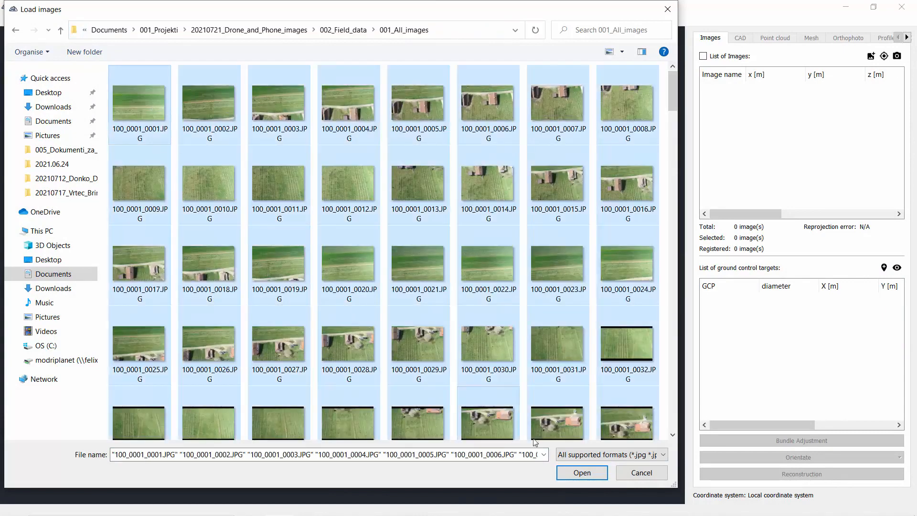
{"action": "key", "text": "Return"}
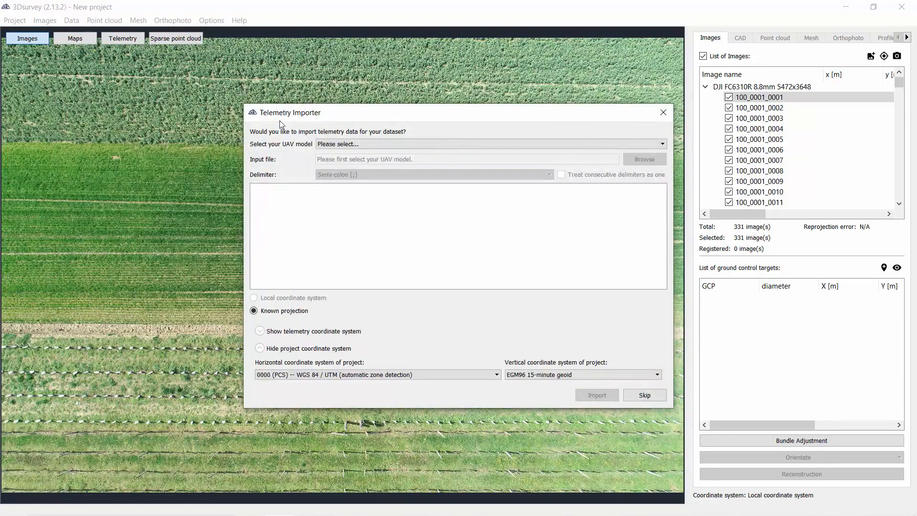
Import the Exif telemetry using 3794 Slovenia 1996 / Slovene National Grid as horizontal and Slovenia (Koper 2016) as vertical coordinate system
{"action": "left_click", "coordinate": [336, 145]}
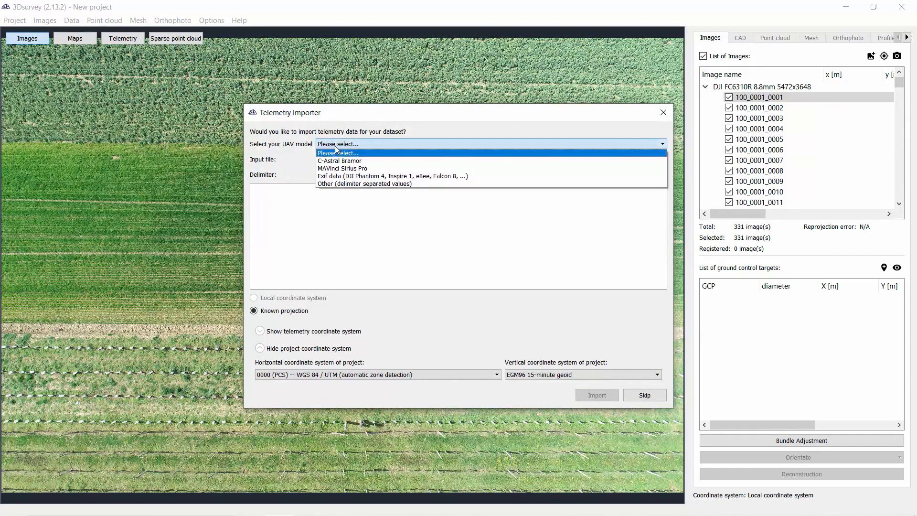
{"action": "left_click", "coordinate": [338, 175]}
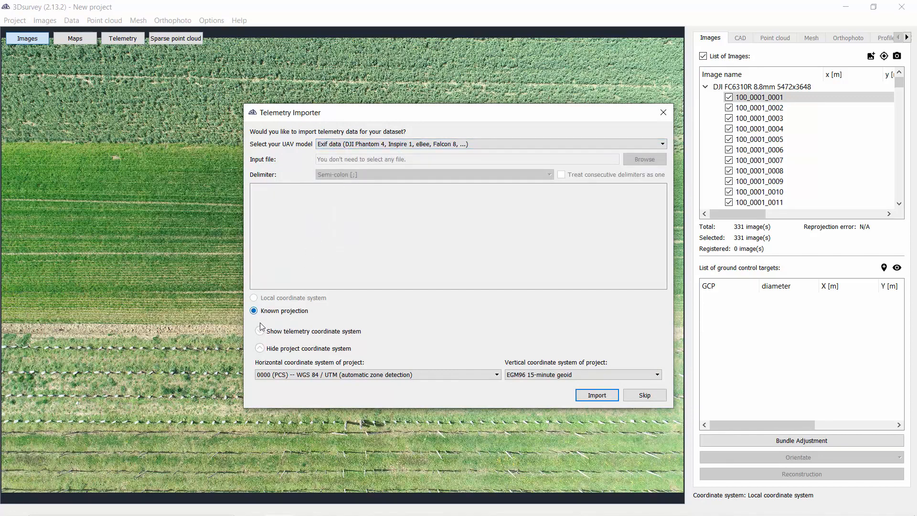
{"action": "left_click", "coordinate": [289, 375]}
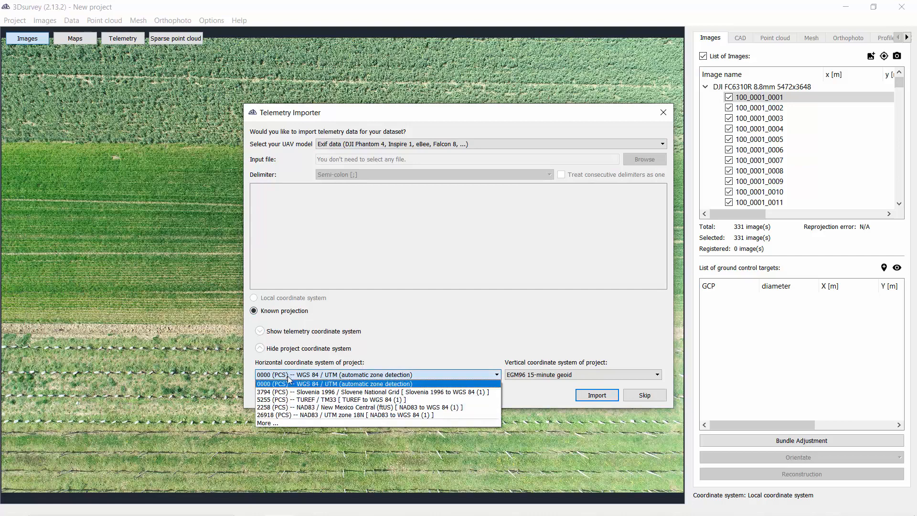
{"action": "left_click", "coordinate": [296, 391]}
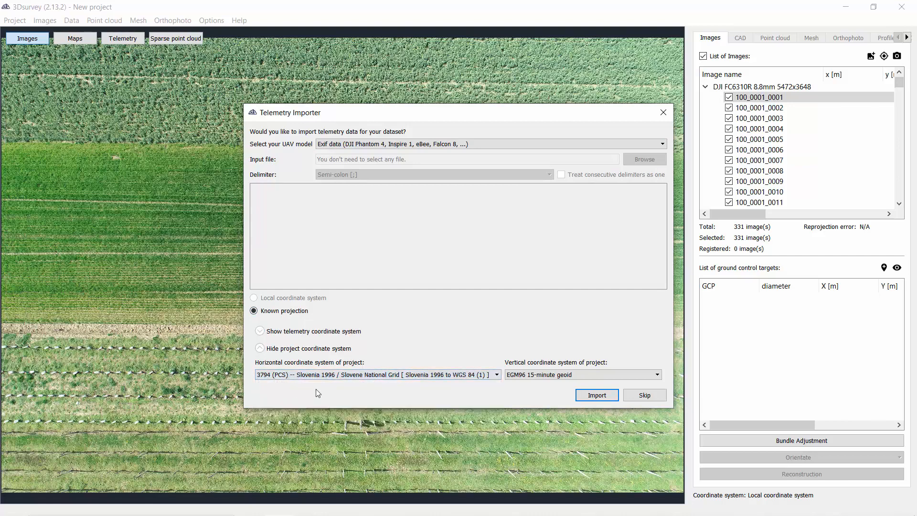
{"action": "left_click", "coordinate": [530, 375]}
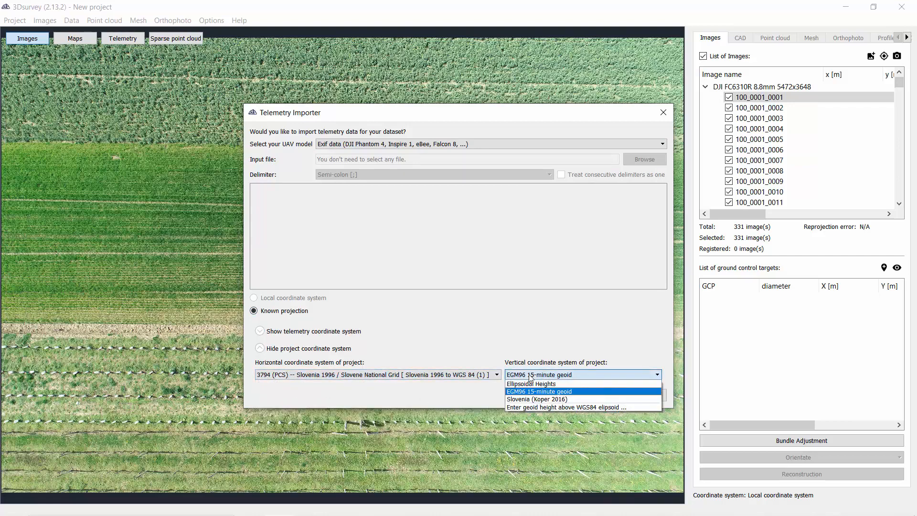
{"action": "left_click", "coordinate": [533, 400]}
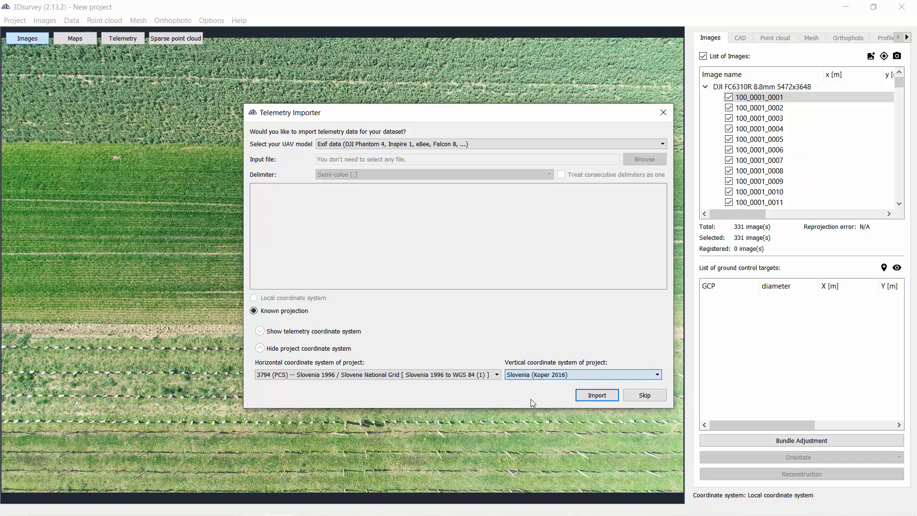
{"action": "left_click", "coordinate": [593, 395]}
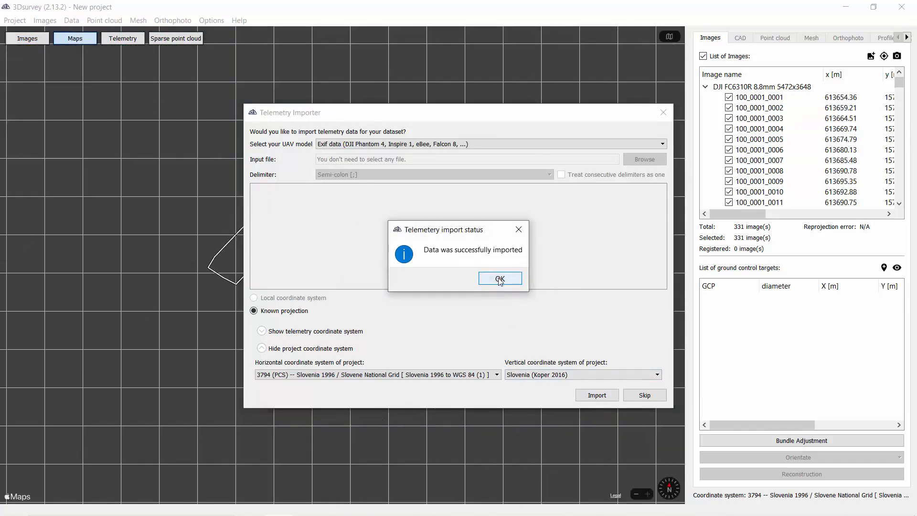
{"action": "left_click", "coordinate": [500, 279]}
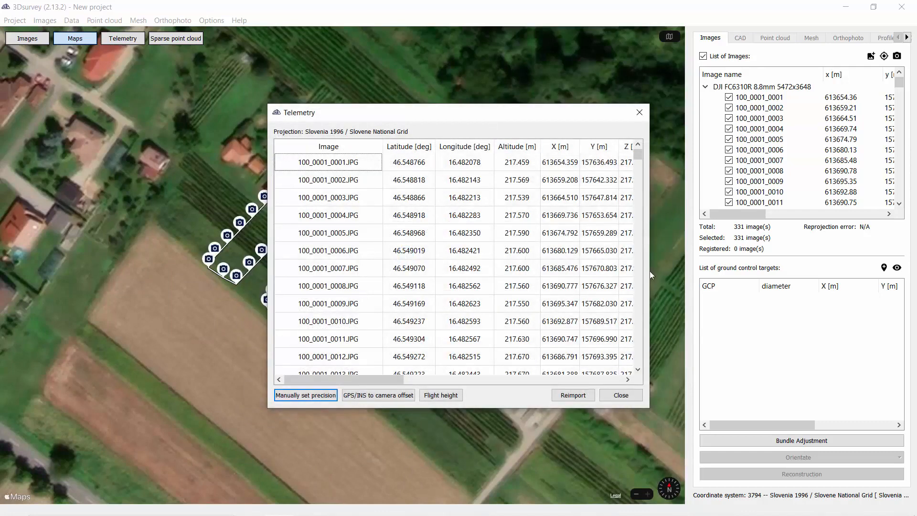
Widen the telemetry table and review coordinates and precision values down to the PXL phone images, and close it
{"action": "left_click_drag", "start_coordinate": [649, 271], "coordinate": [887, 271]}
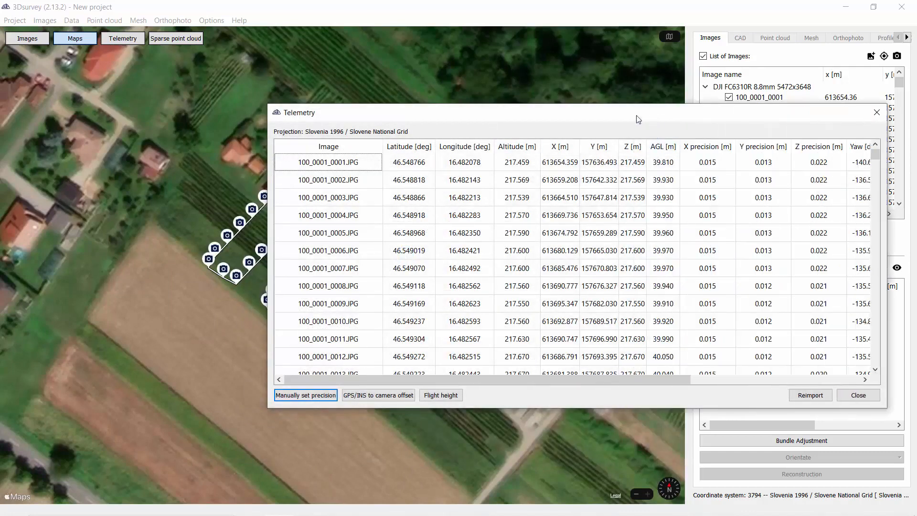
{"action": "left_click_drag", "start_coordinate": [639, 119], "coordinate": [495, 116]}
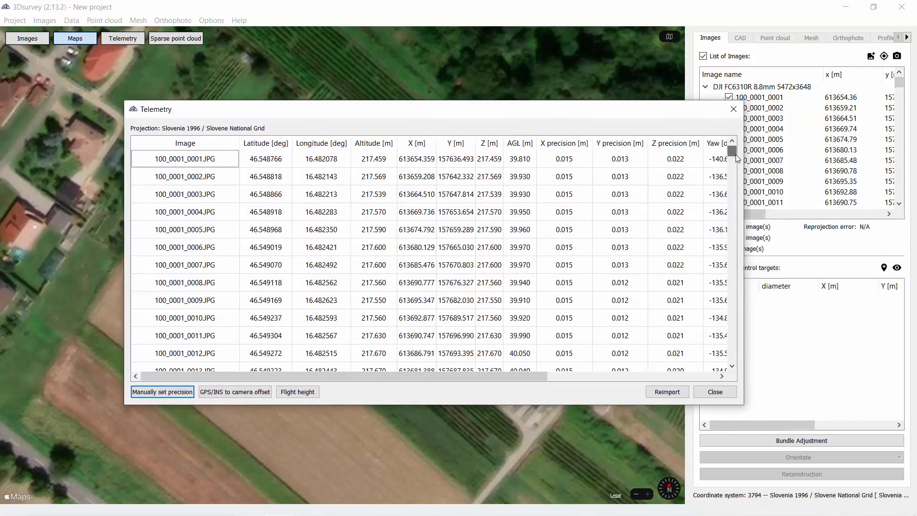
{"action": "left_click_drag", "start_coordinate": [736, 154], "coordinate": [734, 364]}
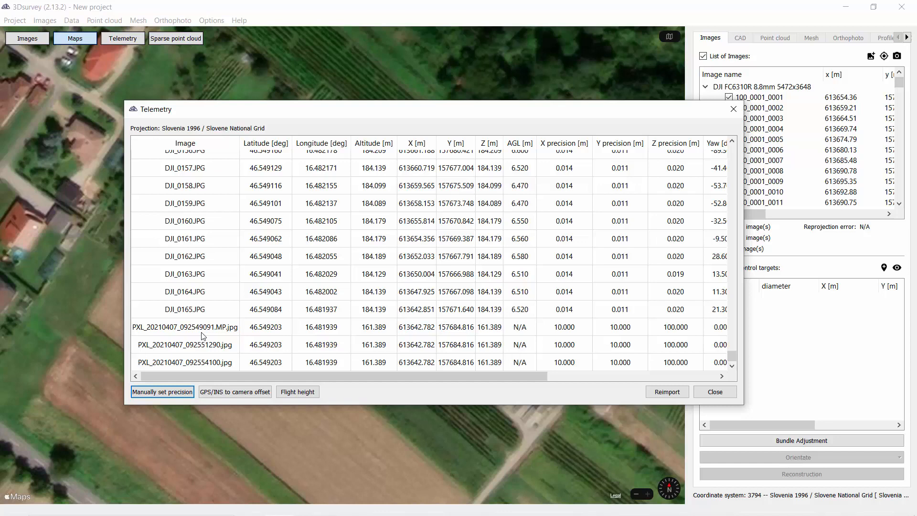
{"action": "left_click", "coordinate": [716, 393]}
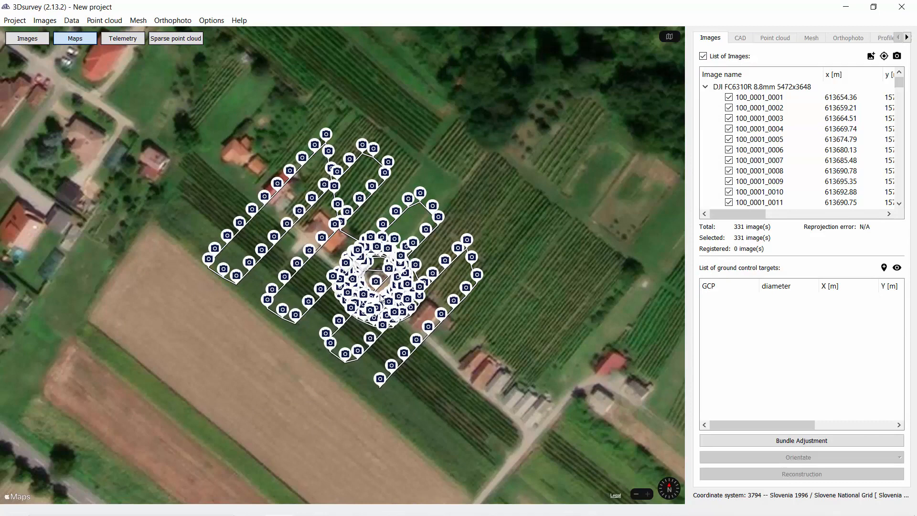
{"action": "left_click", "coordinate": [744, 438]}
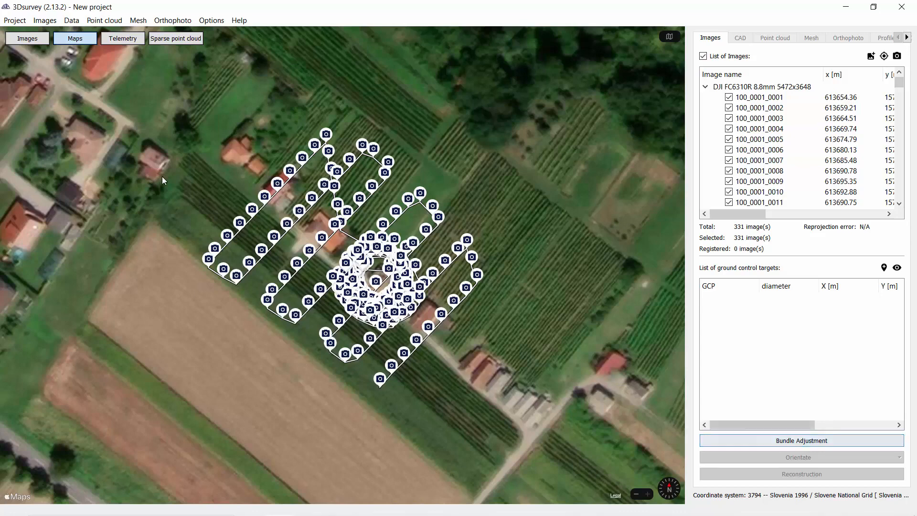
Show the image view and page through the aerial survey images from 100_0001_0001 onward
{"action": "left_click", "coordinate": [46, 42]}
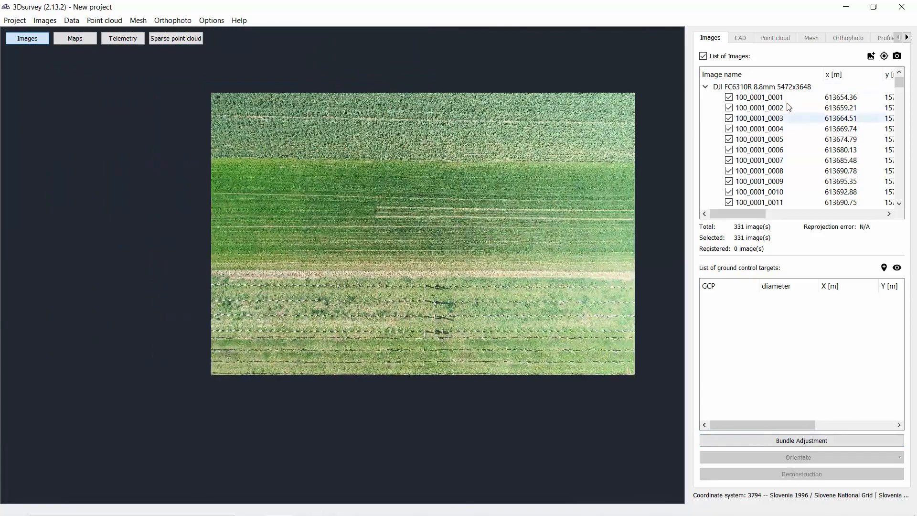
{"action": "left_click", "coordinate": [798, 103]}
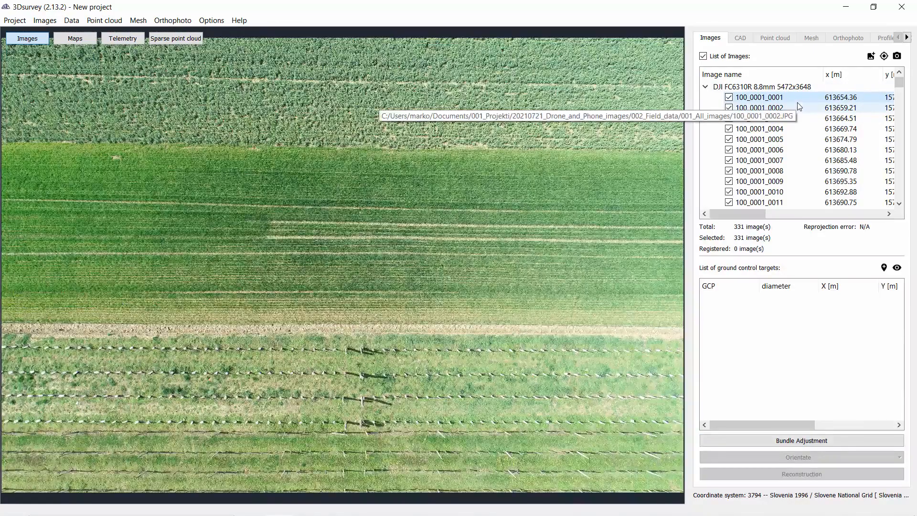
{"action": "key", "text": "Down"}
{"action": "key", "text": "Down"}
{"action": "key", "text": "Down"}
{"action": "key", "text": "Down"}
{"action": "key", "text": "Down"}
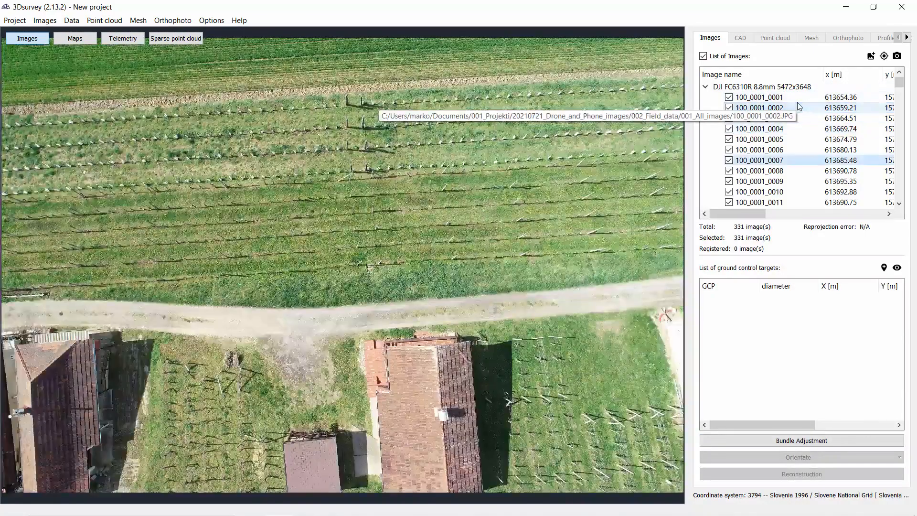
{"action": "key", "text": "Down"}
{"action": "key", "text": "Down"}
{"action": "key", "text": "Down"}
{"action": "key", "text": "Down"}
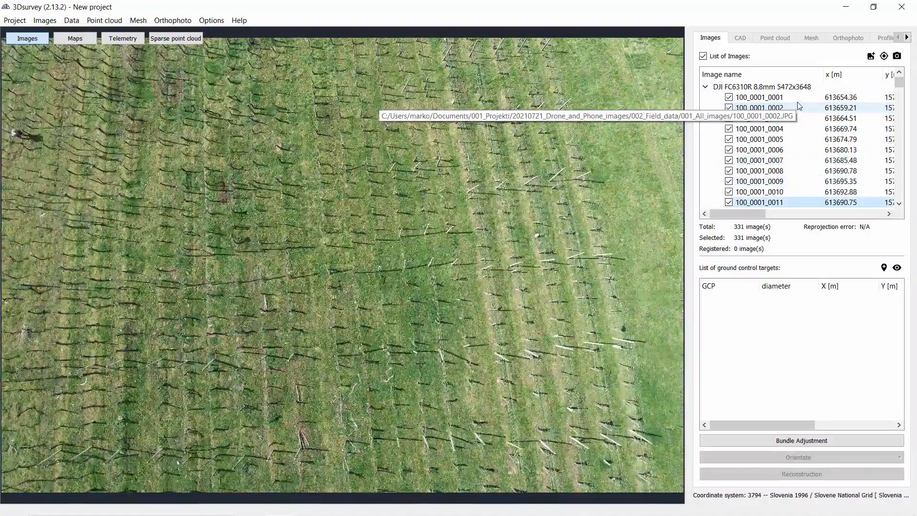
{"action": "key", "text": "Down"}
{"action": "key", "text": "Down"}
{"action": "key", "text": "Down"}
{"action": "key", "text": "Down"}
{"action": "key", "text": "Down"}
{"action": "key", "text": "Down"}
{"action": "key", "text": "Down"}
{"action": "key", "text": "Down"}
{"action": "key", "text": "Down"}
{"action": "key", "text": "Down"}
{"action": "key", "text": "Down"}
{"action": "key", "text": "Down"}
{"action": "key", "text": "Down"}
{"action": "key", "text": "Down"}
{"action": "key", "text": "Down"}
{"action": "key", "text": "Down"}
{"action": "key", "text": "Down"}
{"action": "key", "text": "Down"}
{"action": "key", "text": "Down"}
{"action": "key", "text": "Down"}
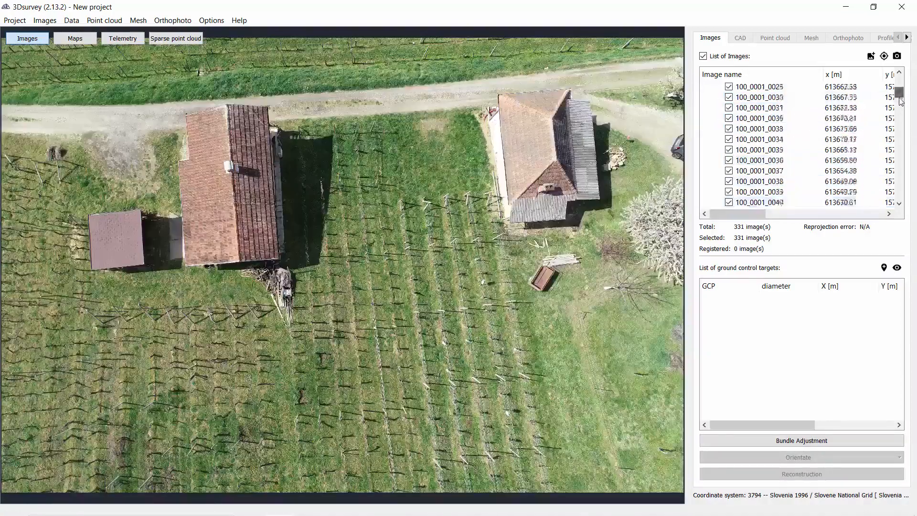
{"action": "scroll", "coordinate": [849, 132], "scroll_direction": "down", "scroll_amount": 8}
{"action": "left_click", "coordinate": [849, 132]}
Preview the oblique drone images of the house from DJI_0074 onward
{"action": "scroll", "coordinate": [846, 136], "scroll_direction": "down", "scroll_amount": 5}
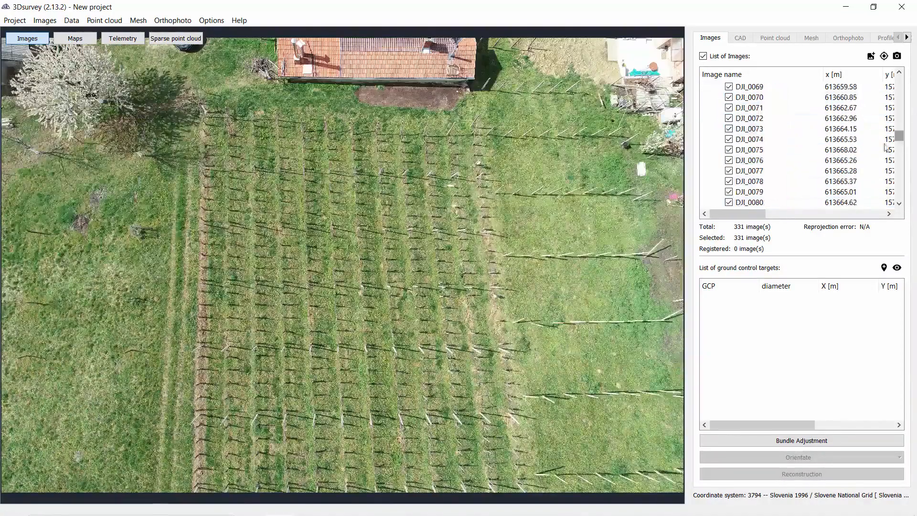
{"action": "left_click", "coordinate": [842, 139]}
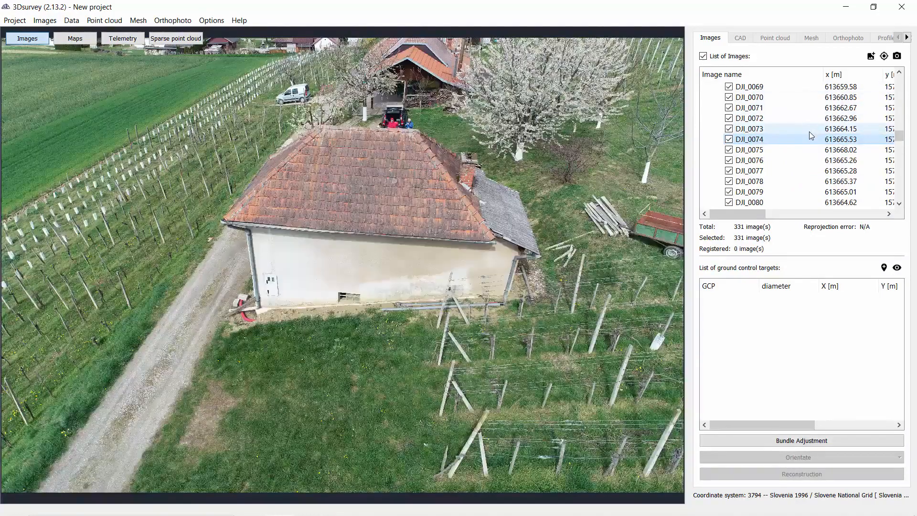
{"action": "left_click", "coordinate": [811, 150]}
{"action": "key", "text": "Down"}
{"action": "key", "text": "Down"}
{"action": "key", "text": "Down"}
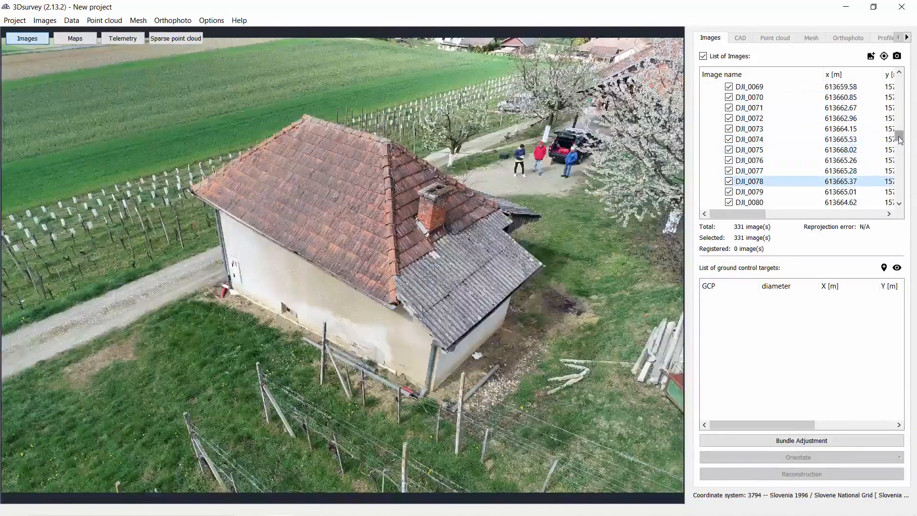
{"action": "key", "text": "Down"}
{"action": "left_click_drag", "start_coordinate": [899, 137], "coordinate": [900, 166]}
{"action": "key", "text": "Down"}
{"action": "left_click", "coordinate": [875, 137]}
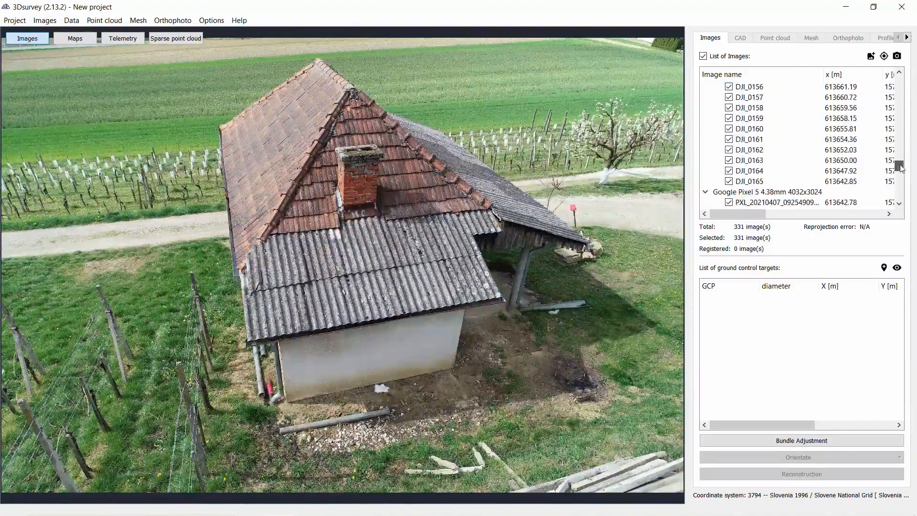
Page through the Google Pixel 5 phone images from the first one to PXL_20210407_092658380
{"action": "left_click", "coordinate": [809, 192]}
{"action": "left_click_drag", "start_coordinate": [900, 173], "coordinate": [900, 172]}
{"action": "left_click", "coordinate": [804, 114]}
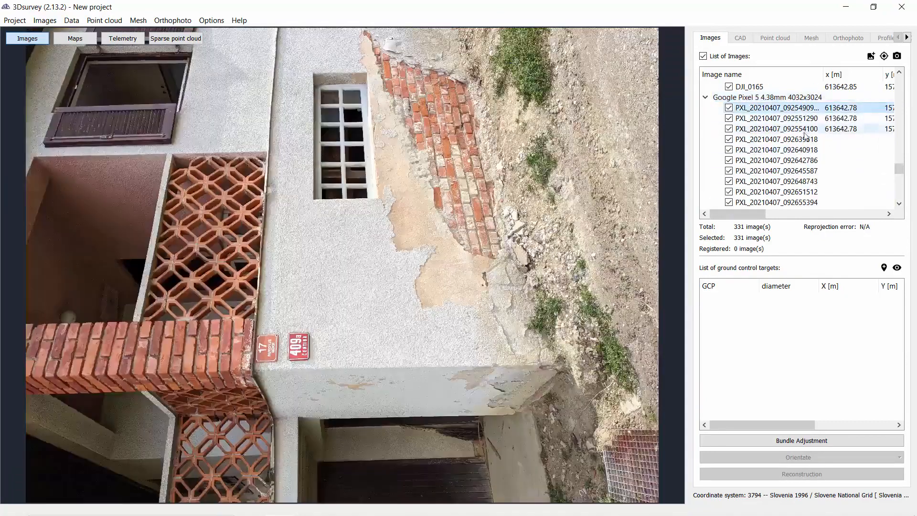
{"action": "key", "text": "Down"}
{"action": "key", "text": "Down"}
{"action": "key", "text": "Down"}
{"action": "key", "text": "Down"}
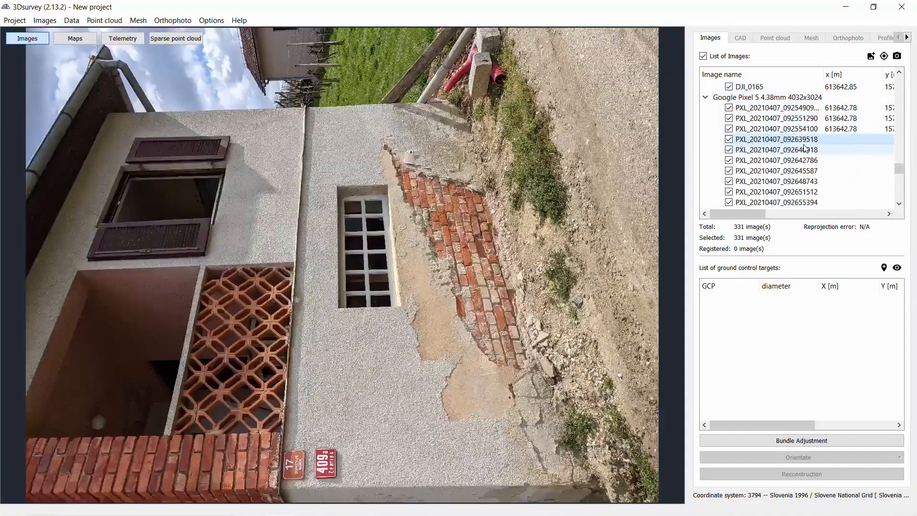
{"action": "key", "text": "Down"}
{"action": "key", "text": "Down"}
{"action": "key", "text": "Down"}
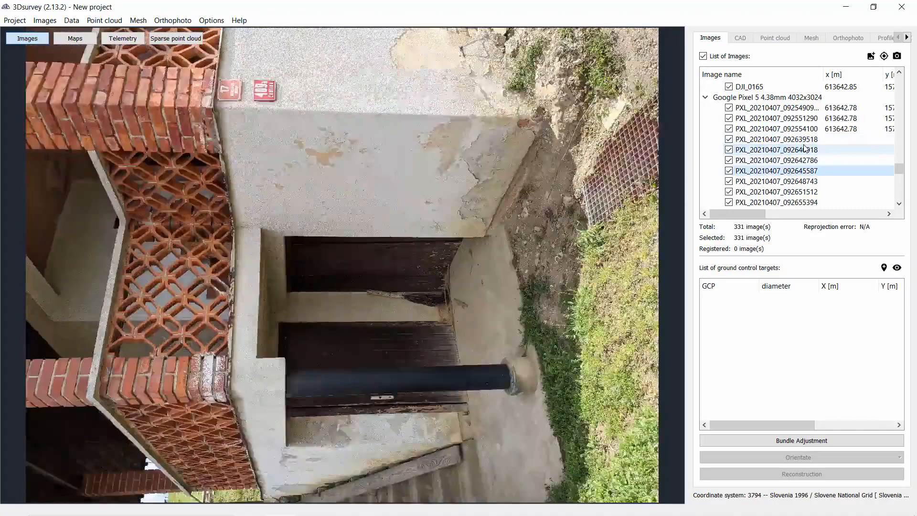
{"action": "key", "text": "Down"}
{"action": "key", "text": "Down"}
{"action": "key", "text": "Down"}
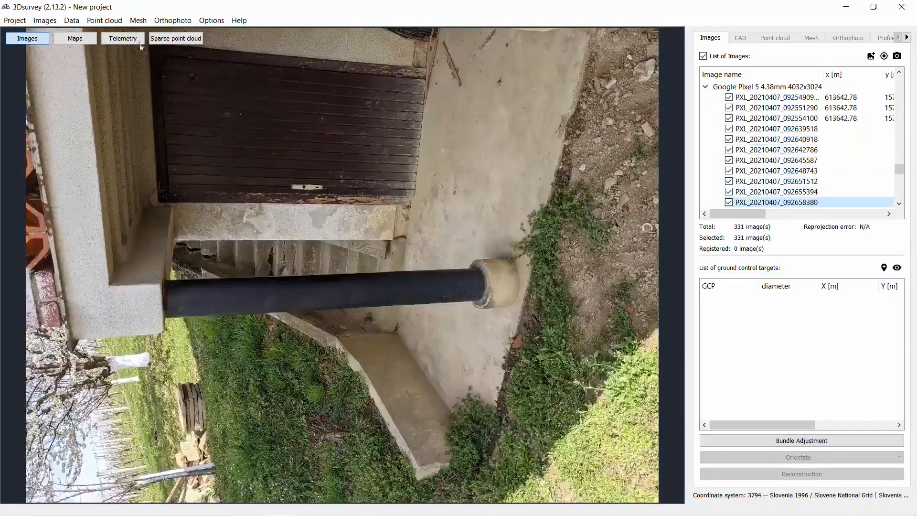
Show the camera positions in the 3D telemetry view, hide their name labels and examine the phone images' location below the drone cameras
{"action": "left_click", "coordinate": [137, 41]}
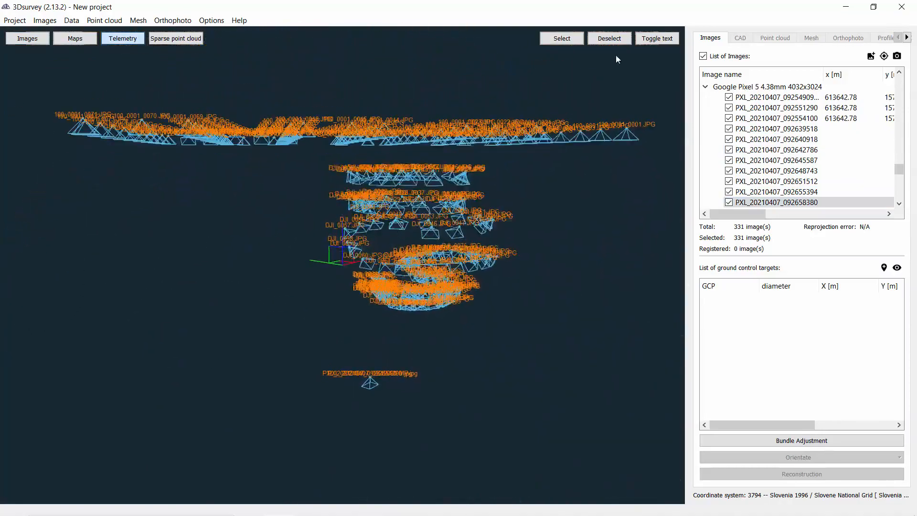
{"action": "left_click", "coordinate": [658, 38]}
{"action": "left_click_drag", "start_coordinate": [454, 205], "coordinate": [423, 168]}
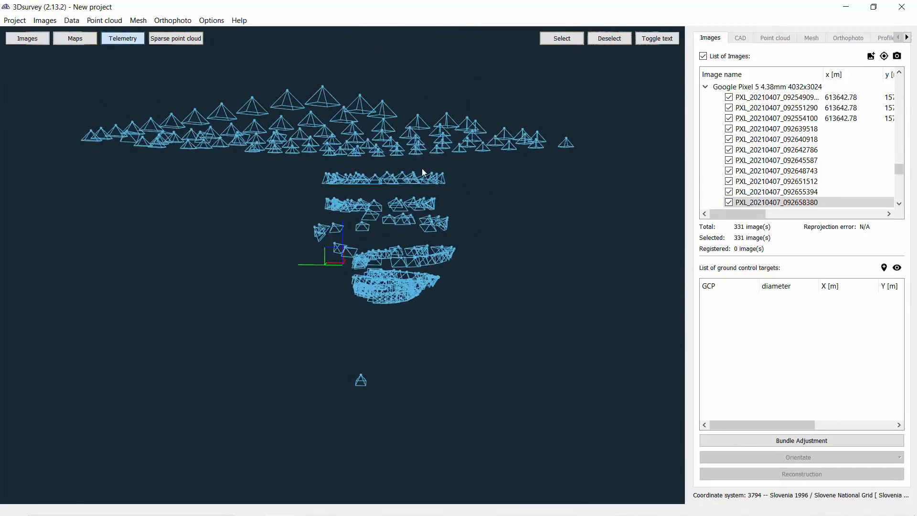
{"action": "left_click_drag", "start_coordinate": [378, 320], "coordinate": [350, 327]}
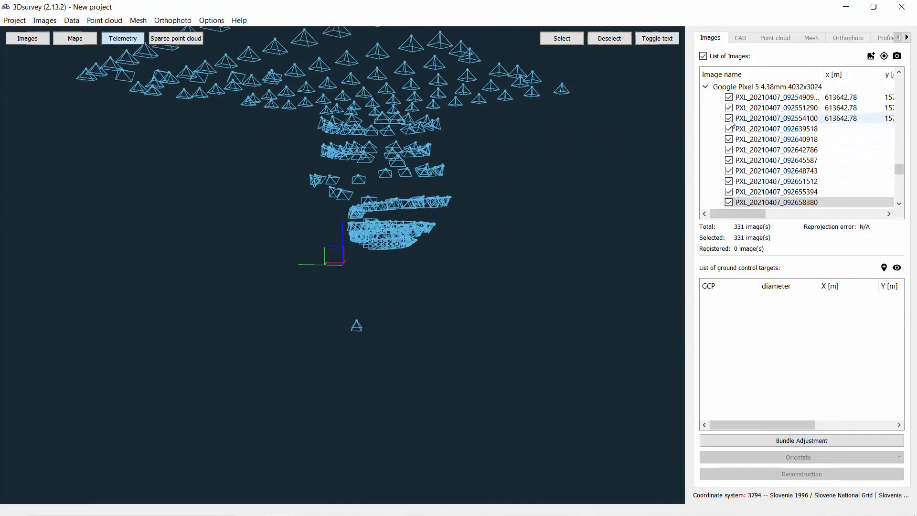
{"action": "left_click", "coordinate": [745, 108]}
{"action": "left_click", "coordinate": [729, 118]}
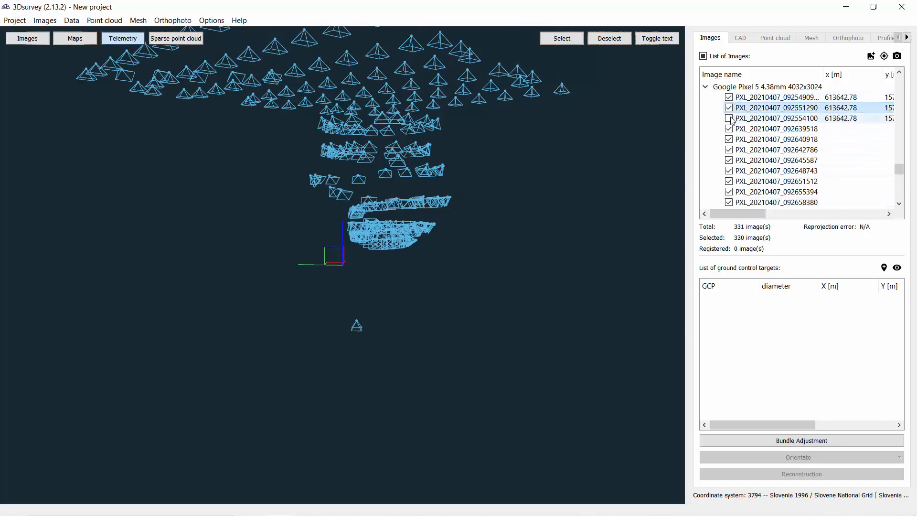
{"action": "left_click", "coordinate": [729, 118]}
Examine the flight lines, house orbits and phone camera position from several sides
{"action": "left_click_drag", "start_coordinate": [435, 273], "coordinate": [550, 317]}
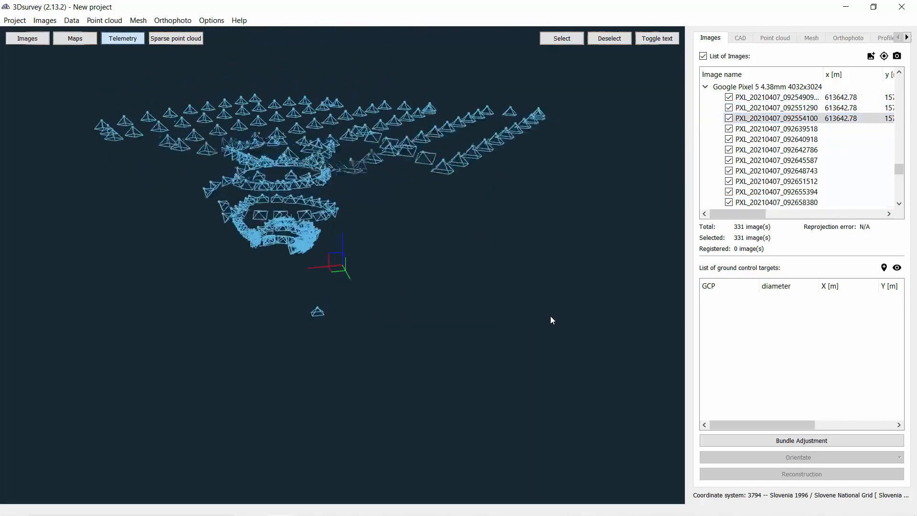
{"action": "left_click_drag", "start_coordinate": [316, 296], "coordinate": [303, 348]}
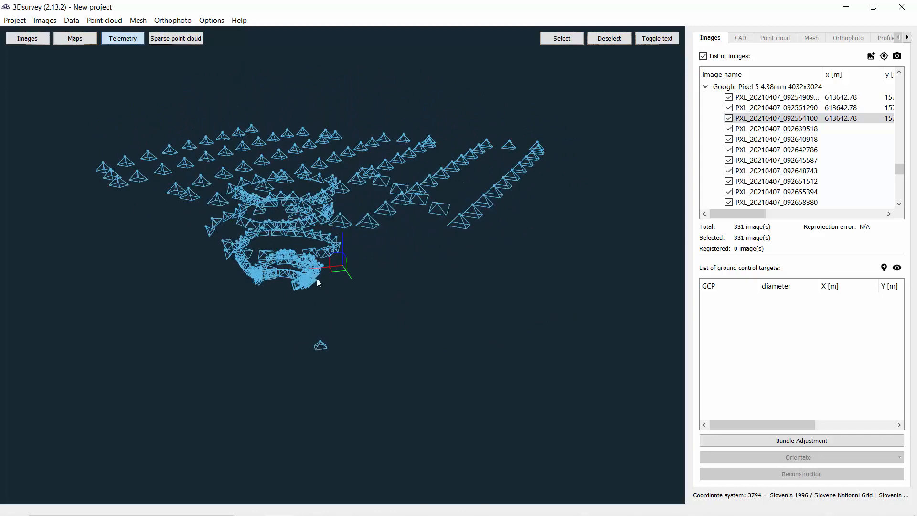
{"action": "left_click_drag", "start_coordinate": [317, 279], "coordinate": [587, 290]}
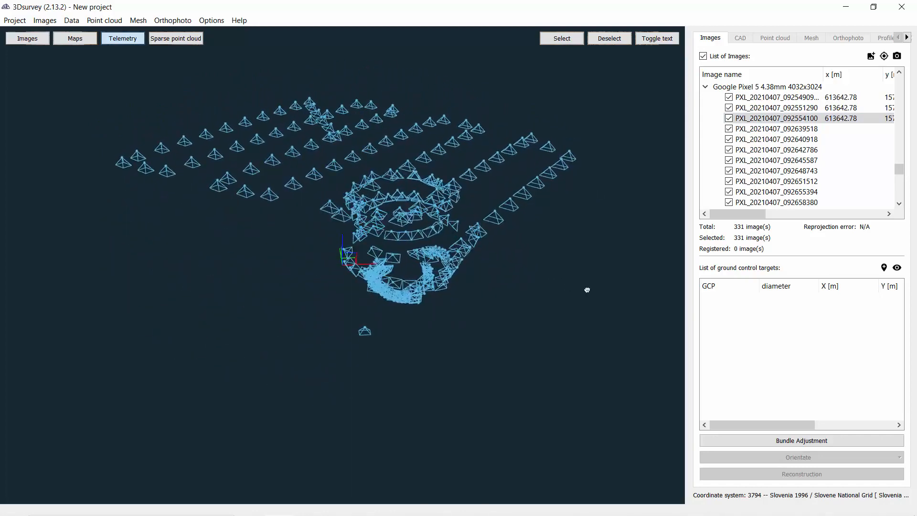
Collapse the Google Pixel 5 and DJI FC6310R camera groups in the image list
{"action": "left_click", "coordinate": [705, 86]}
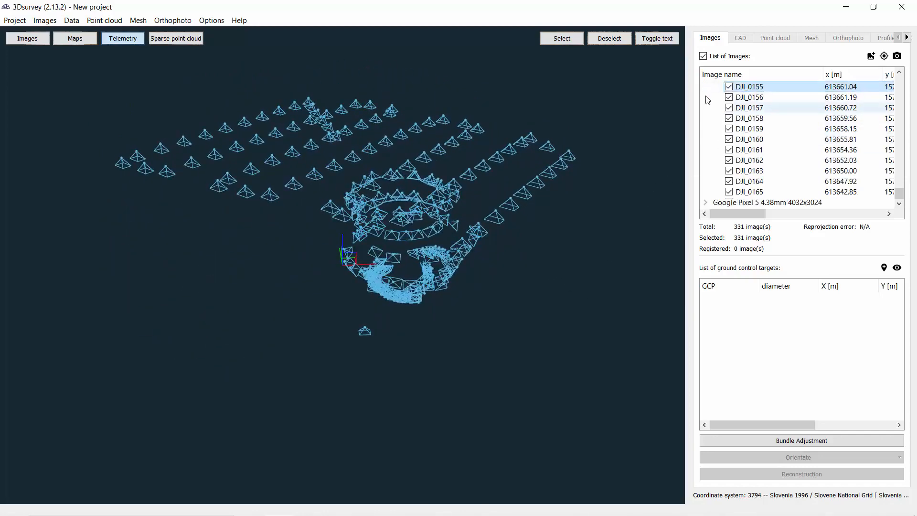
{"action": "left_click_drag", "start_coordinate": [900, 193], "coordinate": [899, 78]}
{"action": "left_click", "coordinate": [706, 87]}
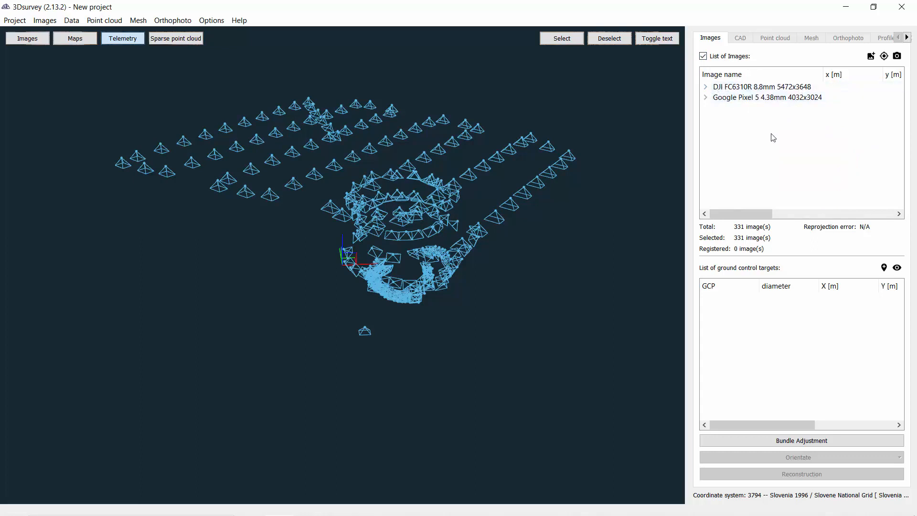
{"action": "left_click", "coordinate": [719, 99]}
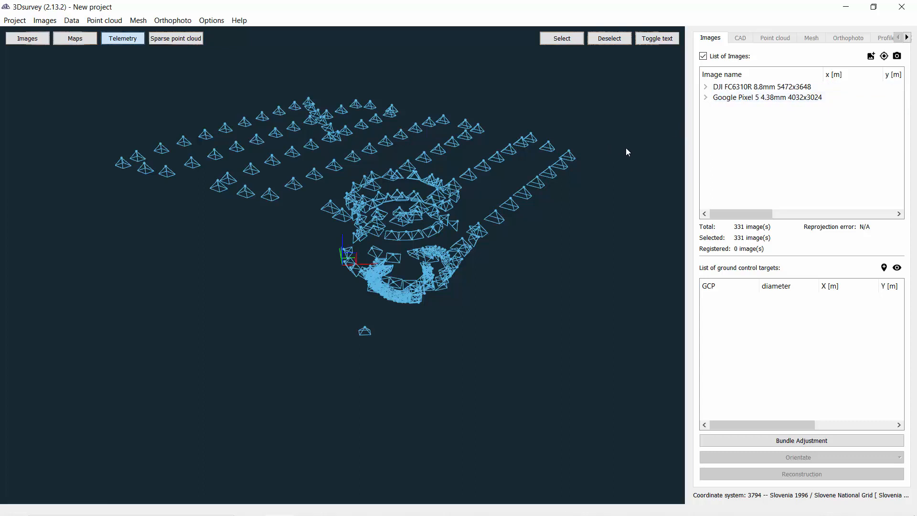
Run the bundle adjustment on all images in Hybrid mode
{"action": "left_click_drag", "start_coordinate": [437, 222], "coordinate": [479, 292]}
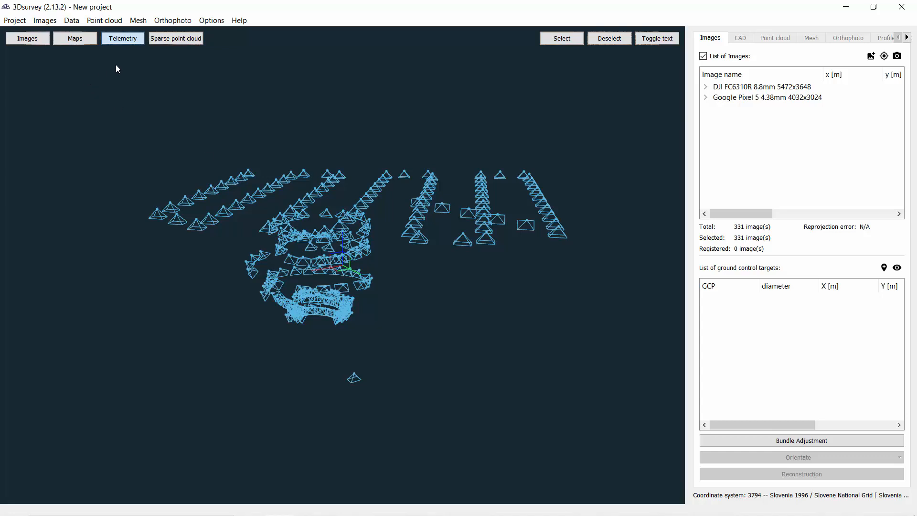
{"action": "left_click", "coordinate": [762, 440]}
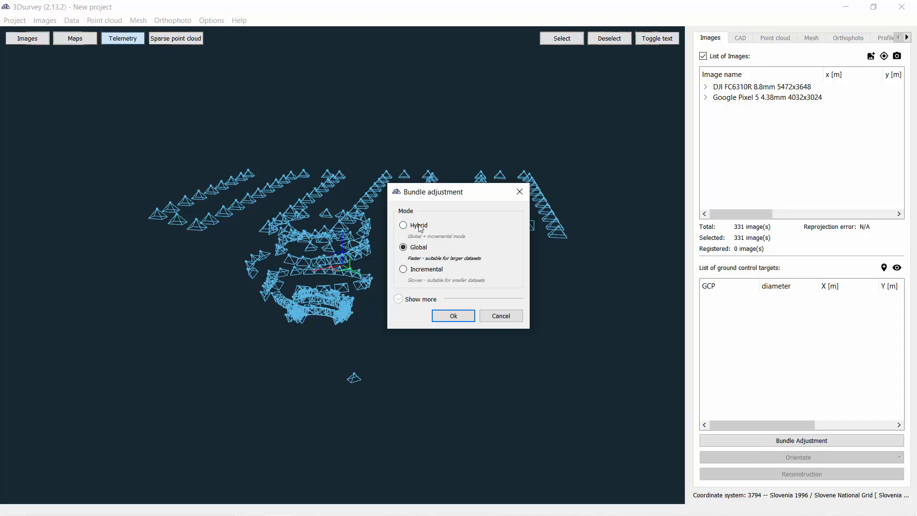
{"action": "left_click", "coordinate": [403, 226]}
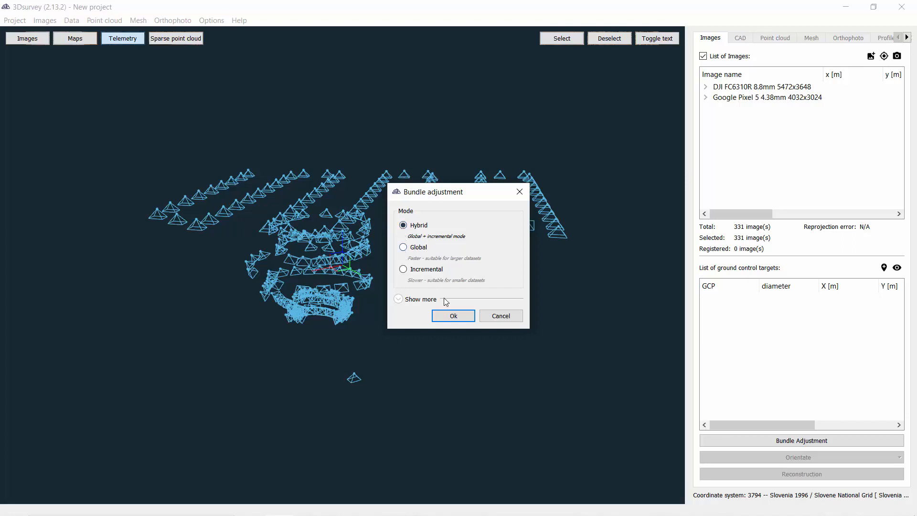
{"action": "left_click", "coordinate": [453, 316]}
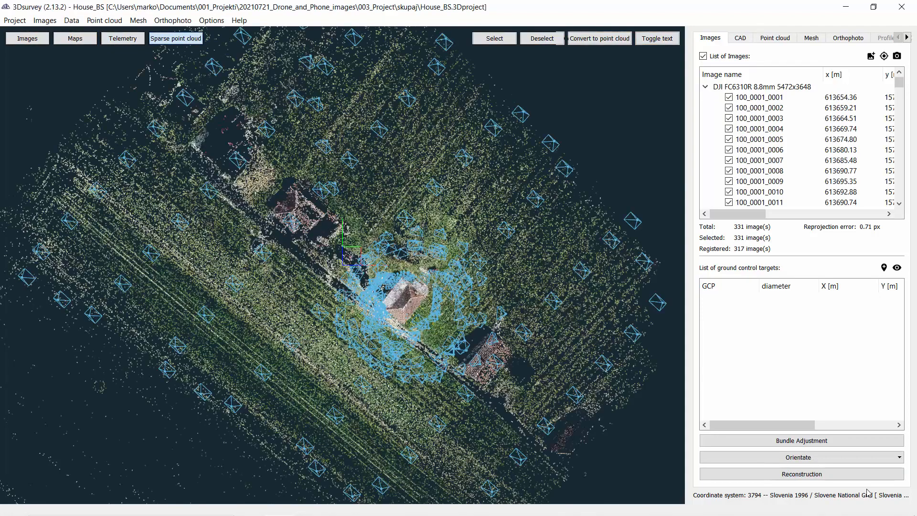
Examine the sparse point cloud and camera positions from several sides, and look through the image list down to the Google Pixel 5 group
{"action": "left_click_drag", "start_coordinate": [411, 404], "coordinate": [617, 242]}
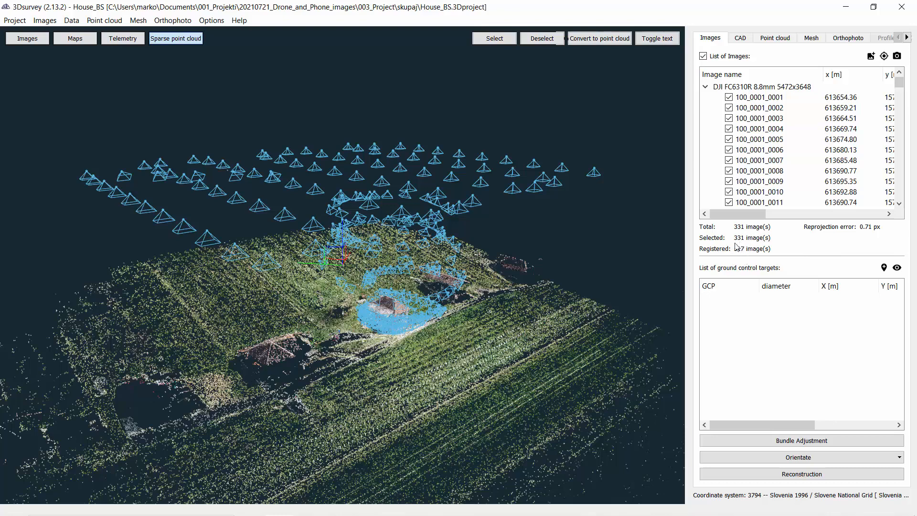
{"action": "left_click_drag", "start_coordinate": [560, 283], "coordinate": [458, 275]}
{"action": "scroll", "coordinate": [803, 143], "scroll_direction": "down", "scroll_amount": 4}
{"action": "scroll", "coordinate": [803, 143], "scroll_direction": "down", "scroll_amount": 20}
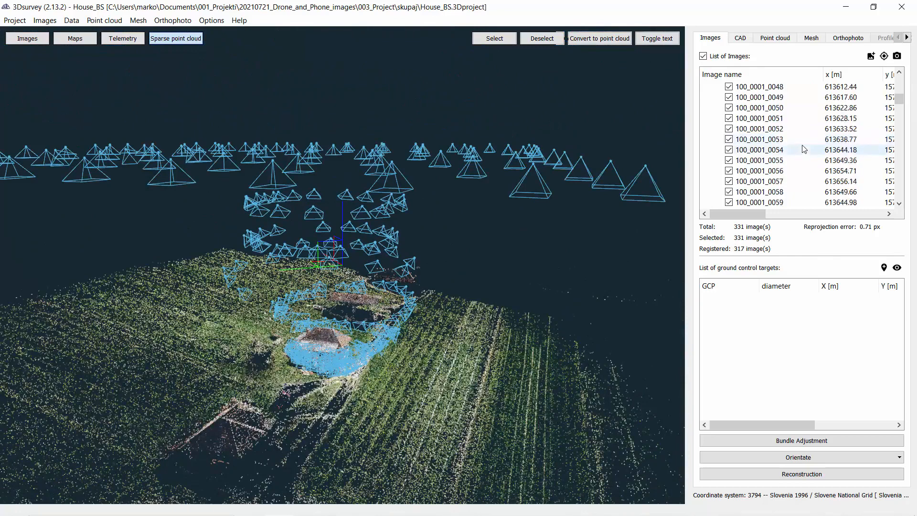
{"action": "scroll", "coordinate": [805, 150], "scroll_direction": "down", "scroll_amount": 20}
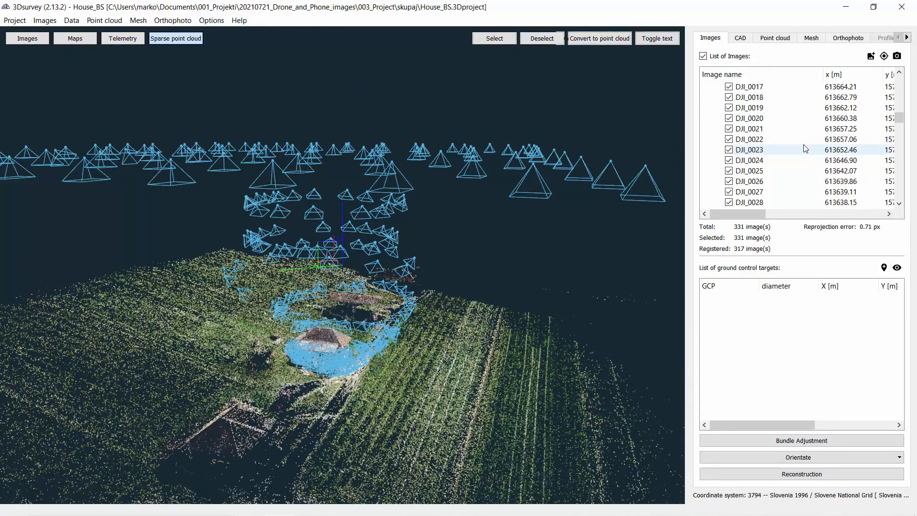
{"action": "scroll", "coordinate": [806, 152], "scroll_direction": "down", "scroll_amount": 20}
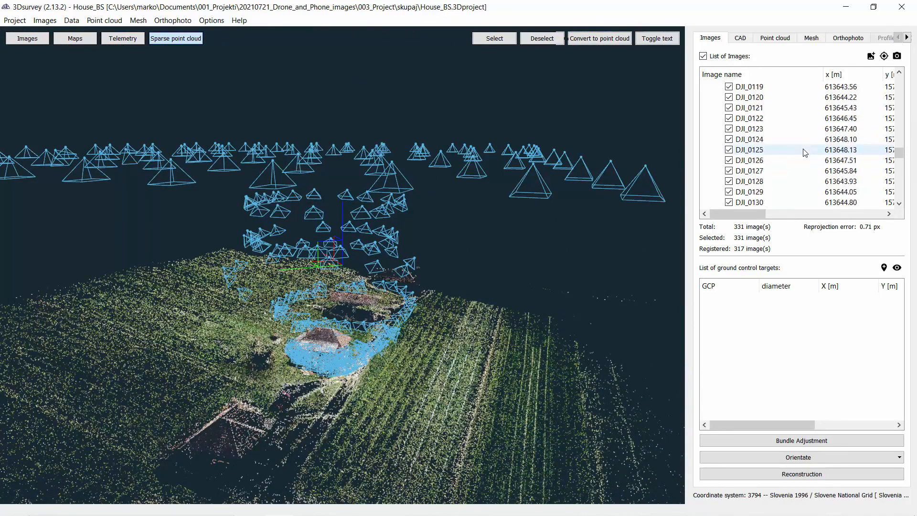
{"action": "scroll", "coordinate": [804, 155], "scroll_direction": "up", "scroll_amount": 1}
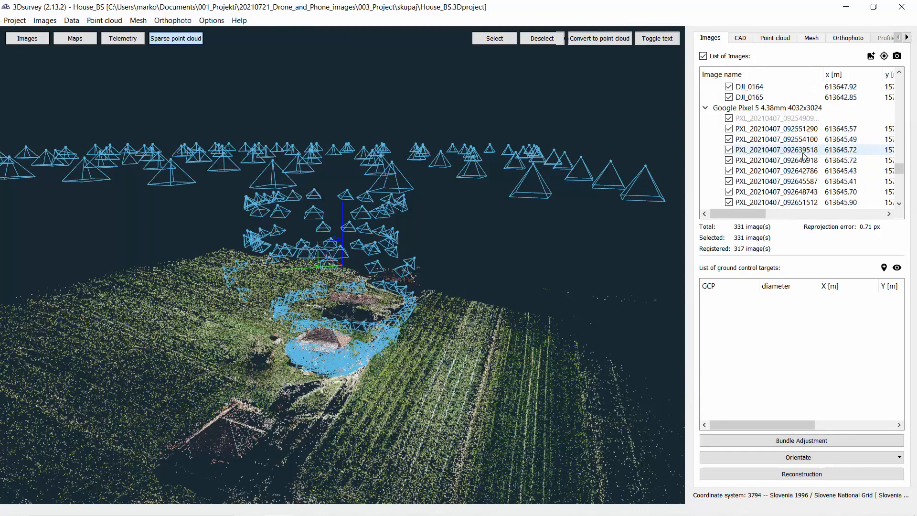
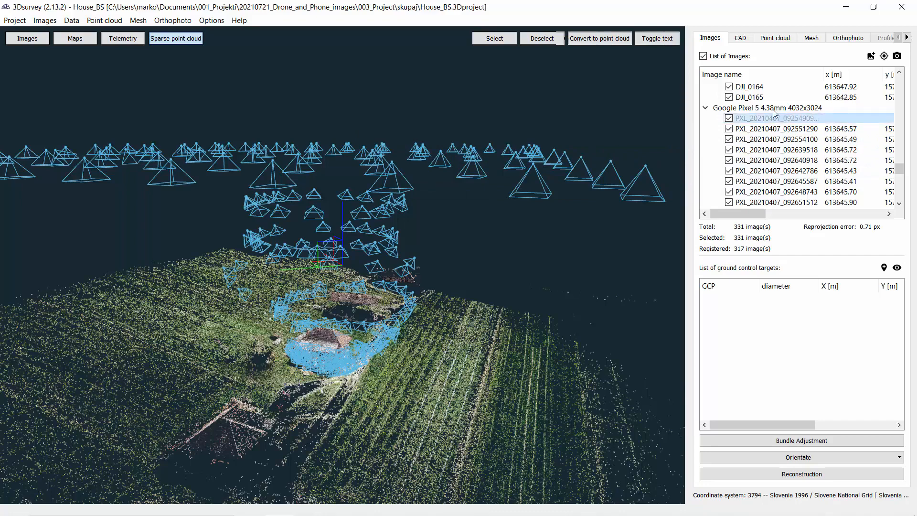
View the first Google Pixel 5 photos, including PXL_20210407_092551290 and PXL_20210407_092639518, and one greyed-out photo further down the list
{"action": "left_click", "coordinate": [22, 40]}
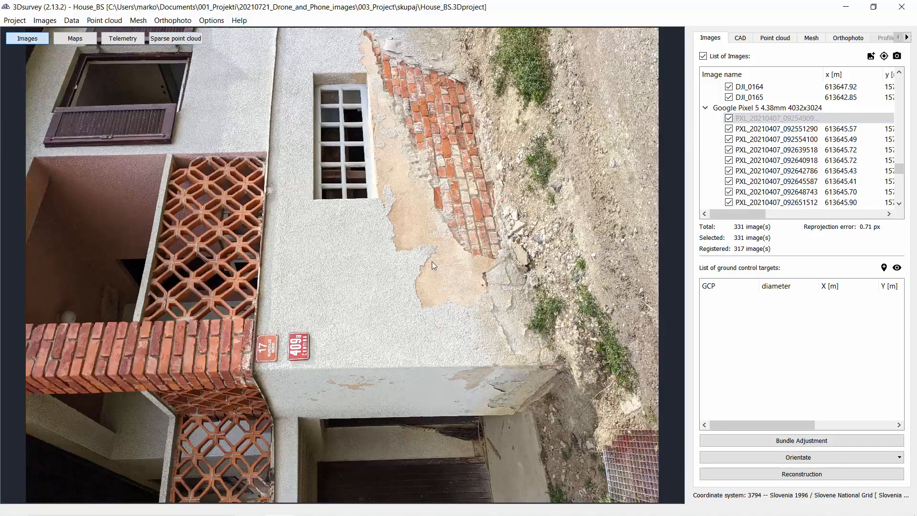
{"action": "left_click", "coordinate": [770, 128]}
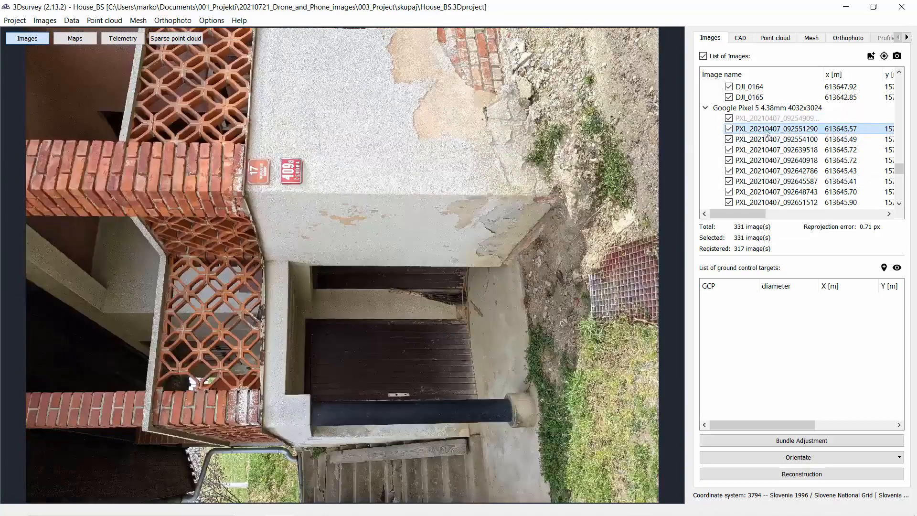
{"action": "left_click", "coordinate": [771, 149]}
{"action": "scroll", "coordinate": [771, 148], "scroll_direction": "down", "scroll_amount": 6}
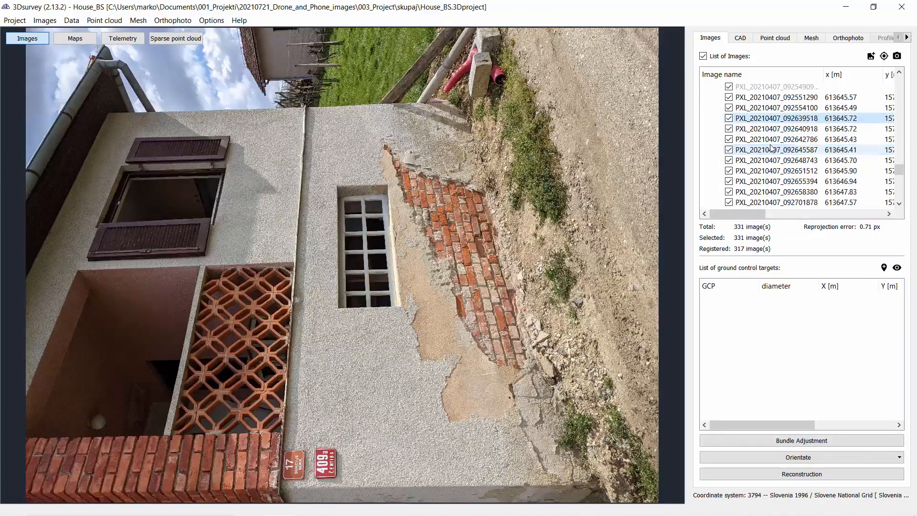
{"action": "left_click", "coordinate": [783, 140]}
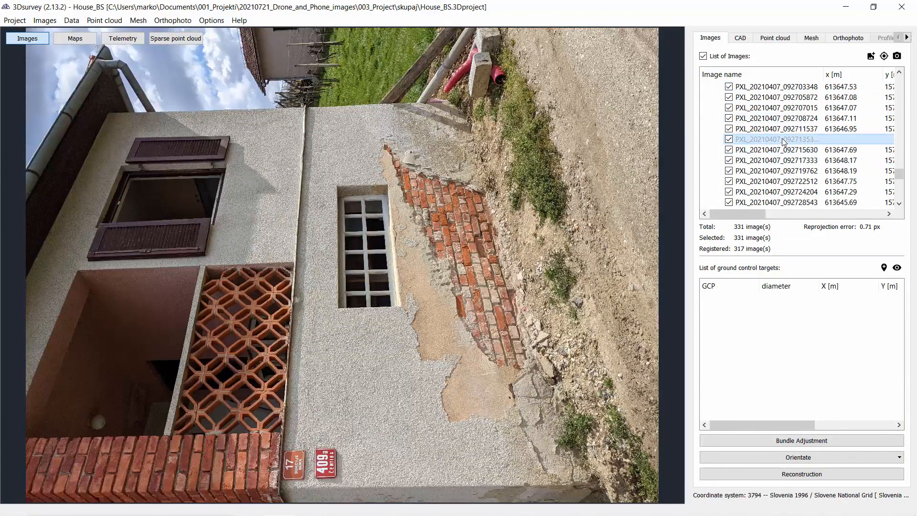
Inspect the unregistered phone photos PXL_20210407_092919586, 092921035, 092923427 and 092931624, comparing them with neighbouring registered ones
{"action": "scroll", "coordinate": [784, 144], "scroll_direction": "down", "scroll_amount": 3}
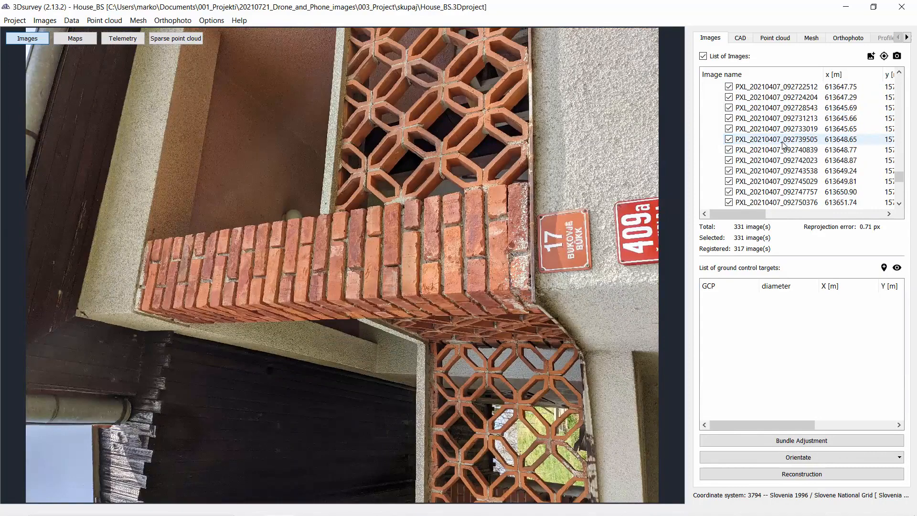
{"action": "scroll", "coordinate": [784, 143], "scroll_direction": "down", "scroll_amount": 5}
{"action": "scroll", "coordinate": [784, 146], "scroll_direction": "down", "scroll_amount": 4}
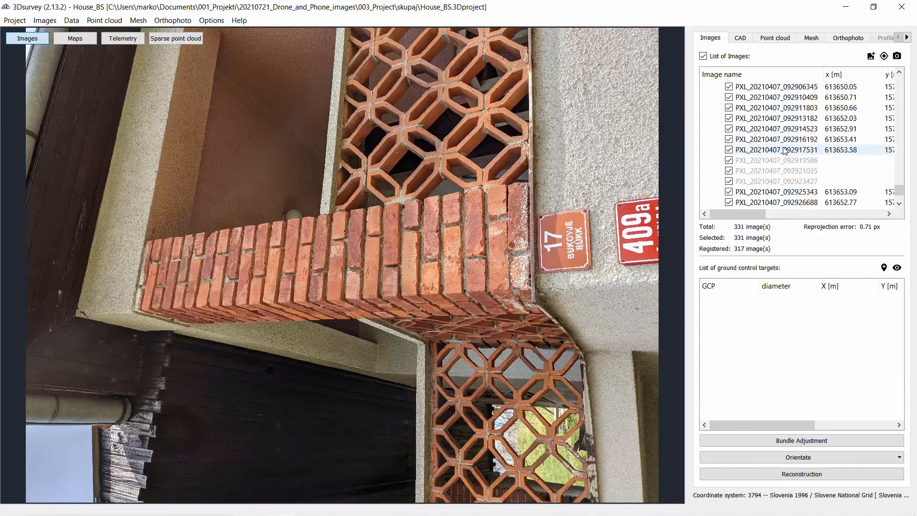
{"action": "left_click", "coordinate": [787, 160]}
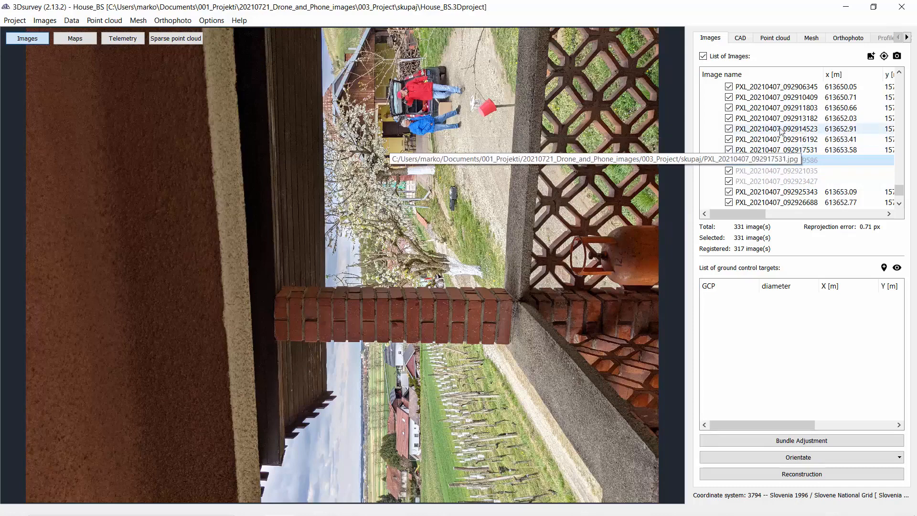
{"action": "left_click", "coordinate": [792, 172]}
{"action": "left_click", "coordinate": [793, 182]}
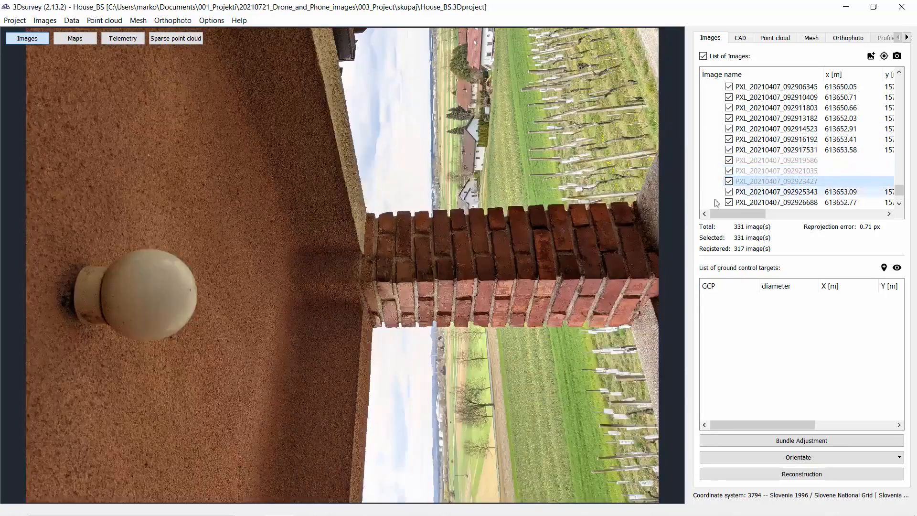
{"action": "left_click", "coordinate": [782, 140]}
{"action": "left_click", "coordinate": [782, 134]}
{"action": "scroll", "coordinate": [780, 136], "scroll_direction": "down", "scroll_amount": 3}
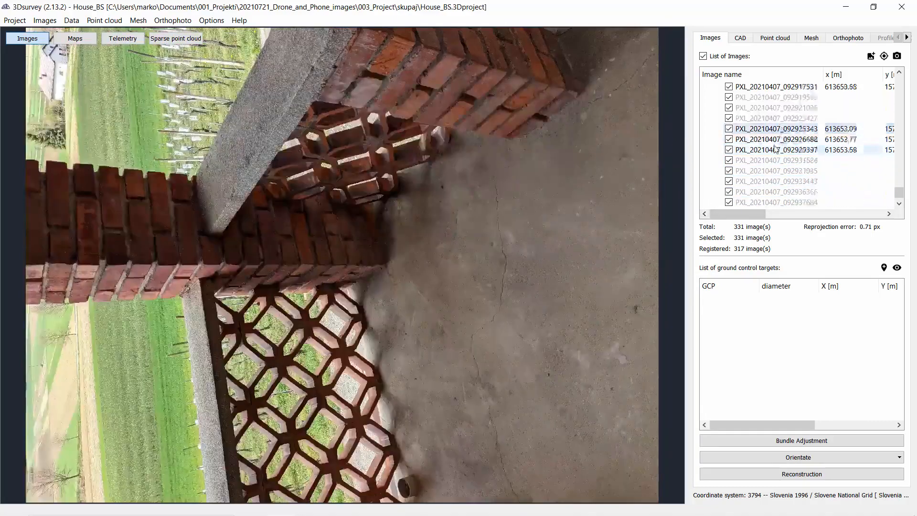
{"action": "left_click", "coordinate": [777, 135]}
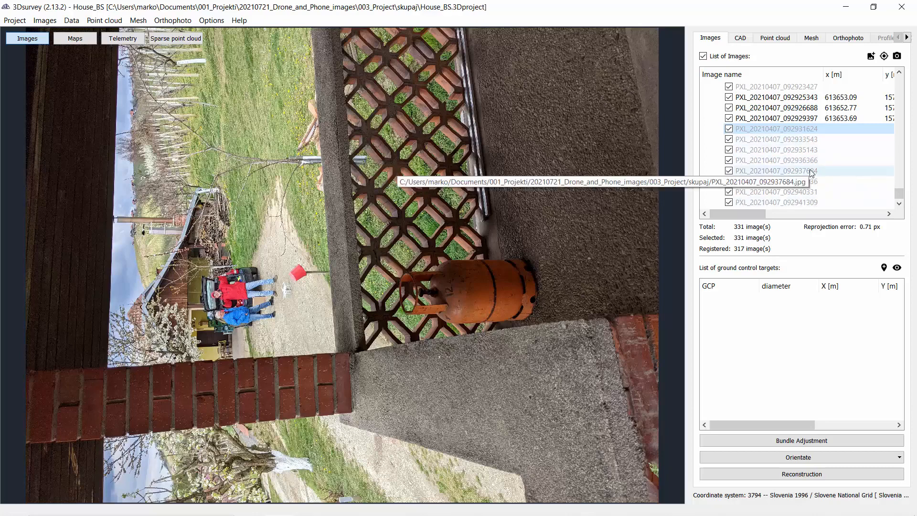
Look back through the earlier registered phone photos of the balcony and facade, up to PXL_20210407_092753833
{"action": "scroll", "coordinate": [765, 174], "scroll_direction": "up", "scroll_amount": 6}
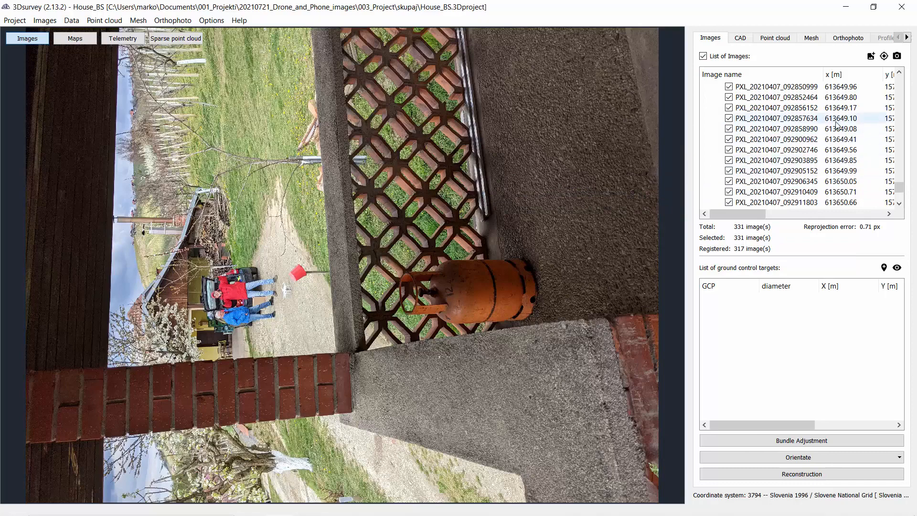
{"action": "key", "text": "Up"}
{"action": "key", "text": "Up"}
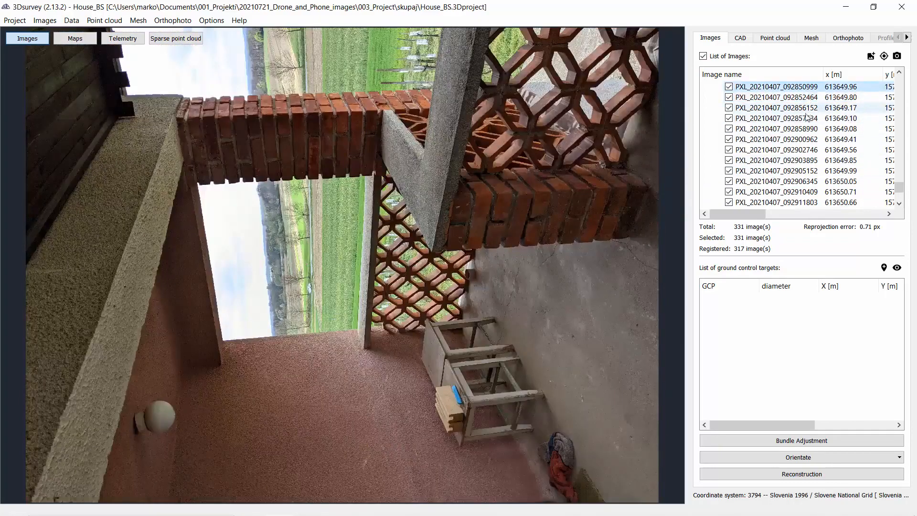
{"action": "key", "text": "Up"}
{"action": "key", "text": "Up"}
{"action": "key", "text": "Up"}
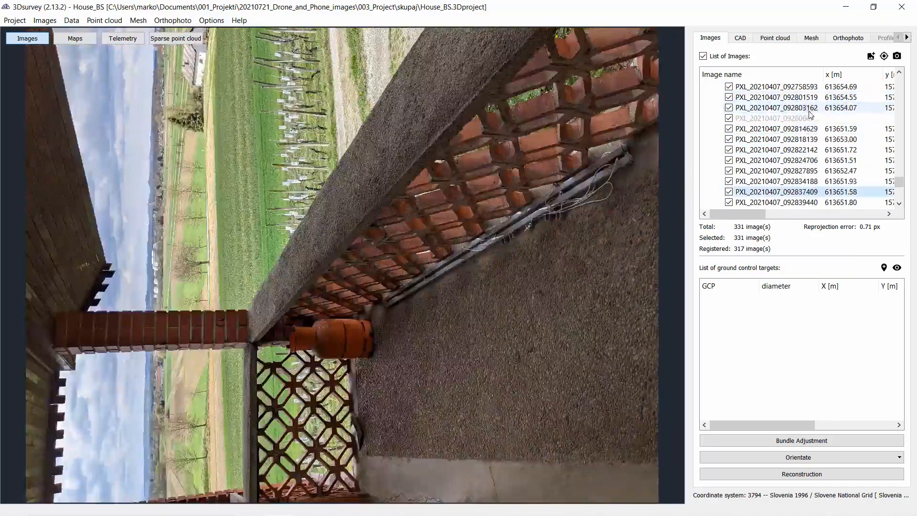
{"action": "left_click", "coordinate": [809, 108]}
{"action": "scroll", "coordinate": [809, 105], "scroll_direction": "up", "scroll_amount": 1}
{"action": "left_click", "coordinate": [808, 98]}
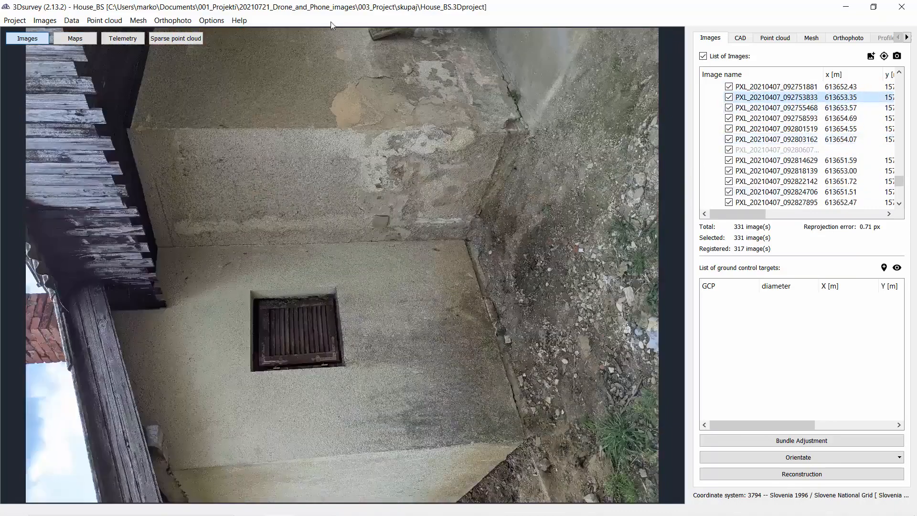
Show the sparse point cloud and examine the phone and drone camera positions around the house, close up and from several sides
{"action": "left_click", "coordinate": [171, 39]}
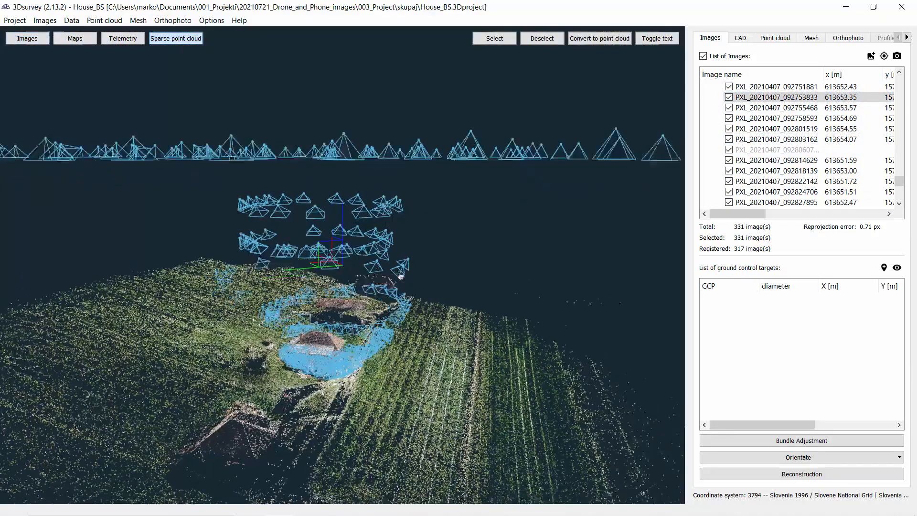
{"action": "left_click_drag", "start_coordinate": [400, 276], "coordinate": [351, 292]}
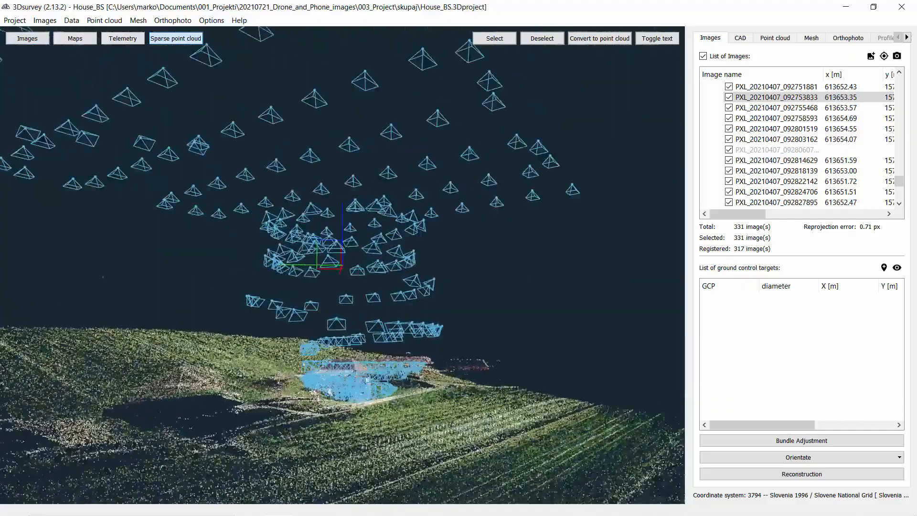
{"action": "scroll", "coordinate": [390, 276], "scroll_direction": "up", "scroll_amount": 10}
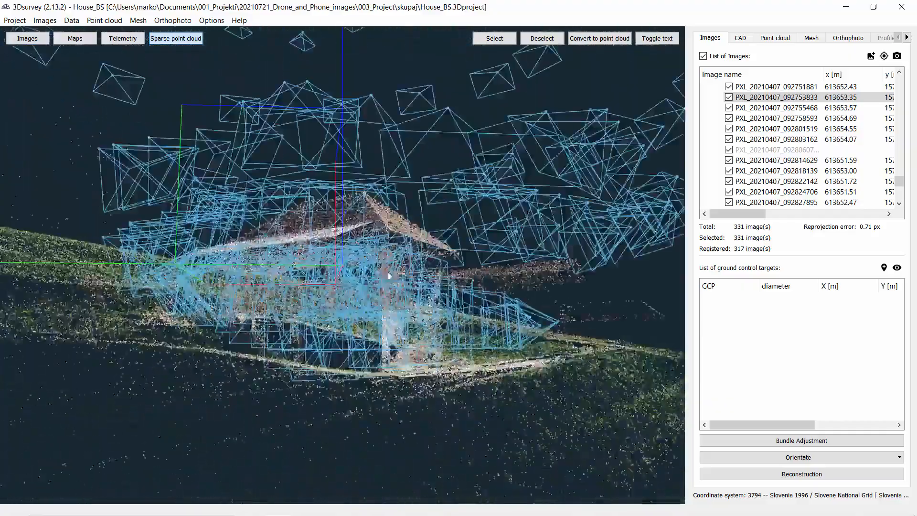
{"action": "scroll", "coordinate": [390, 276], "scroll_direction": "up", "scroll_amount": 10}
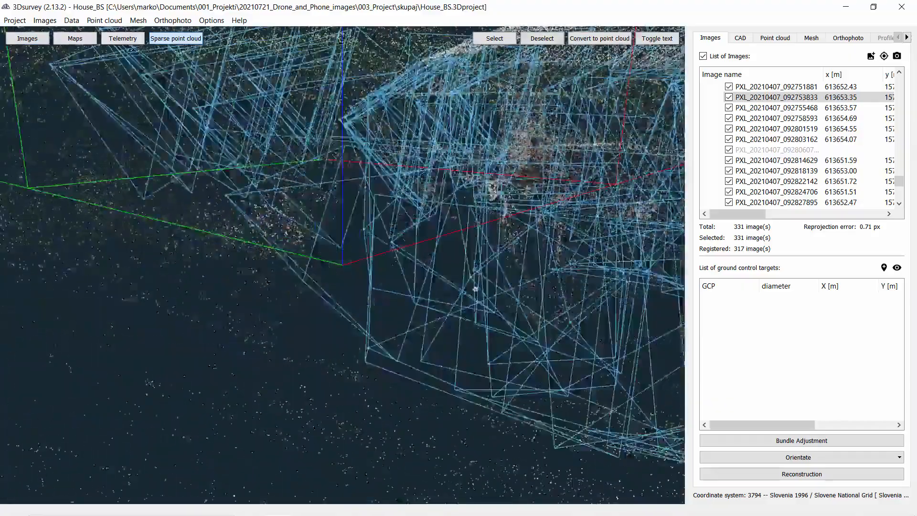
{"action": "scroll", "coordinate": [475, 288], "scroll_direction": "down", "scroll_amount": 10}
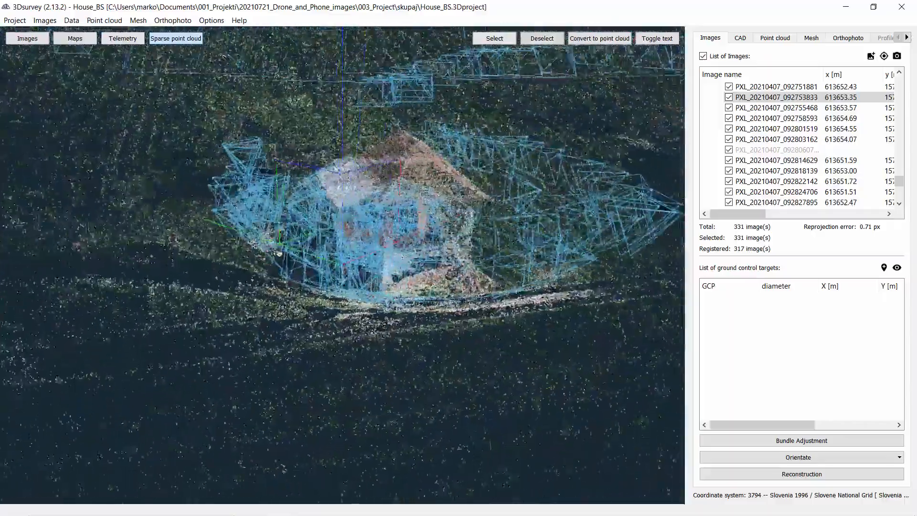
{"action": "left_click_drag", "start_coordinate": [279, 253], "coordinate": [249, 252]}
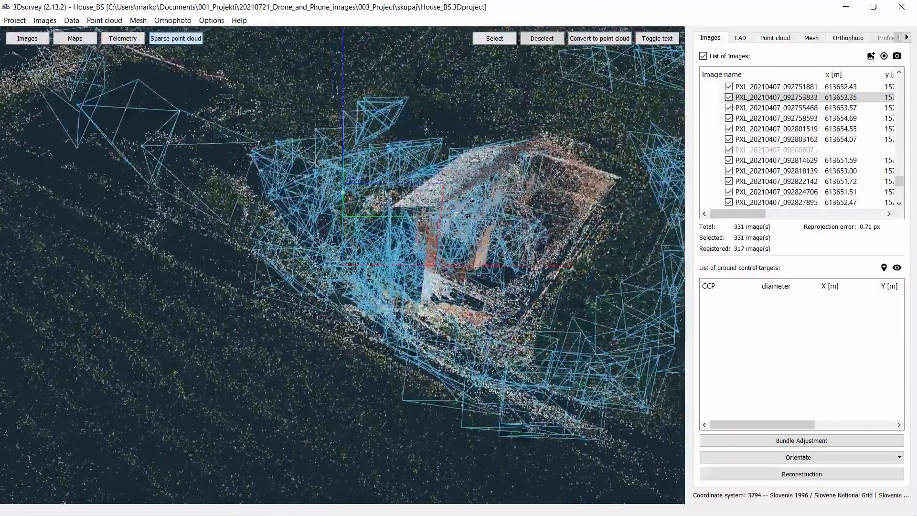
{"action": "scroll", "coordinate": [342, 266], "scroll_direction": "up", "scroll_amount": 5}
{"action": "left_click_drag", "start_coordinate": [401, 201], "coordinate": [401, 108]}
{"action": "scroll", "coordinate": [383, 175], "scroll_direction": "down", "scroll_amount": 6}
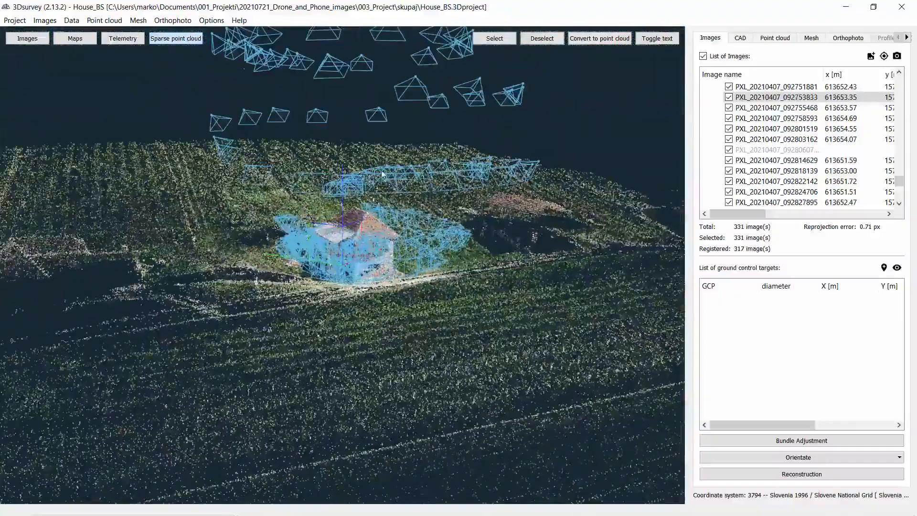
{"action": "left_click_drag", "start_coordinate": [382, 174], "coordinate": [376, 251]}
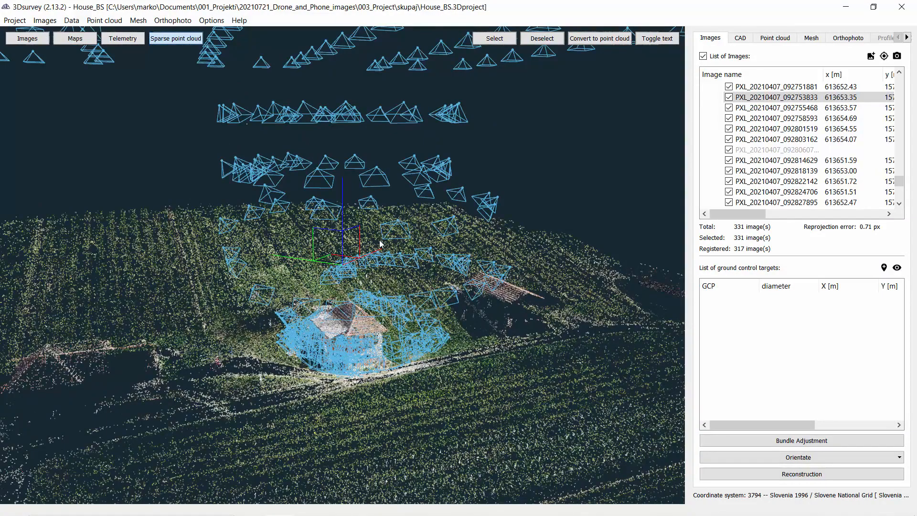
{"action": "scroll", "coordinate": [370, 363], "scroll_direction": "up", "scroll_amount": 5}
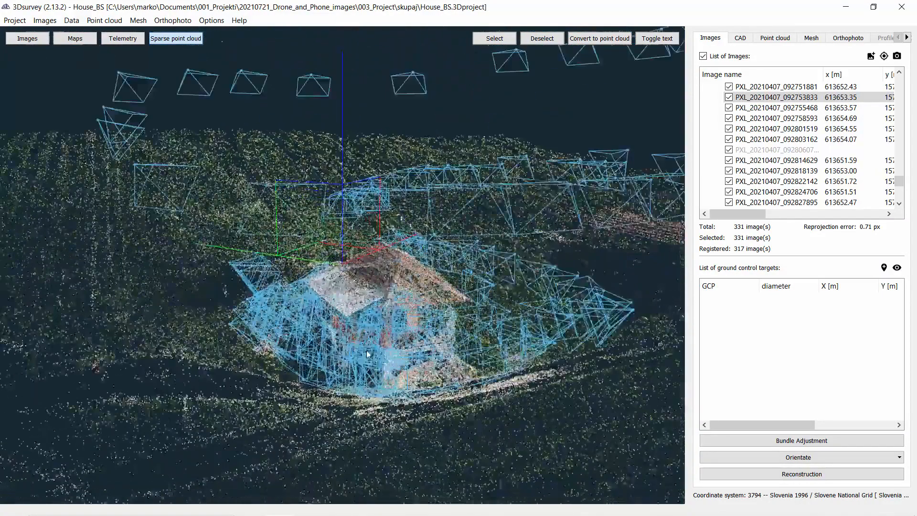
{"action": "scroll", "coordinate": [368, 353], "scroll_direction": "up", "scroll_amount": 5}
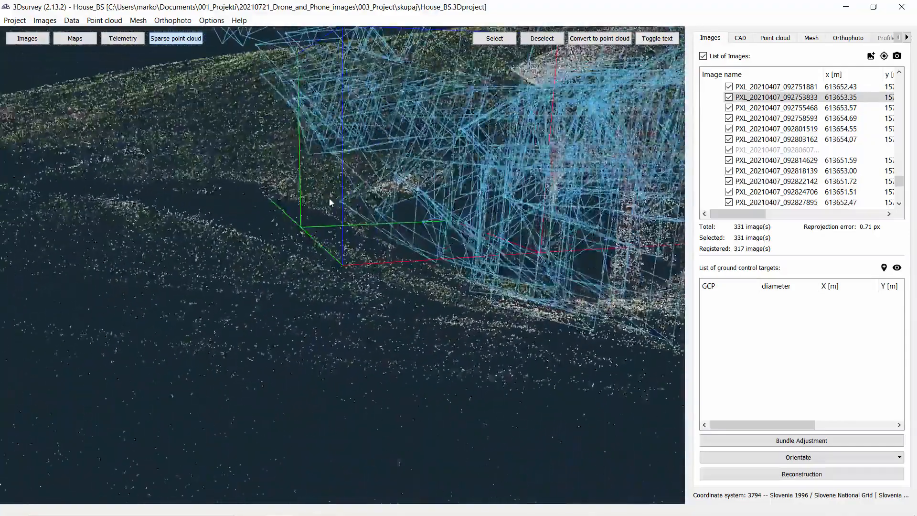
{"action": "scroll", "coordinate": [330, 202], "scroll_direction": "up", "scroll_amount": 3}
{"action": "scroll", "coordinate": [803, 111], "scroll_direction": "up", "scroll_amount": 3}
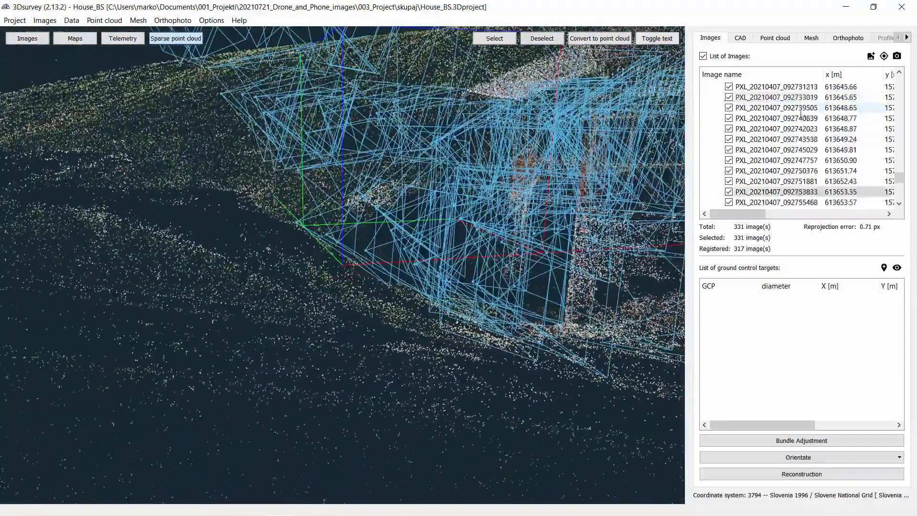
Return to the photo view and step through the consecutive phone images starting at PXL_20210407_092551290
{"action": "scroll", "coordinate": [802, 115], "scroll_direction": "up", "scroll_amount": 5}
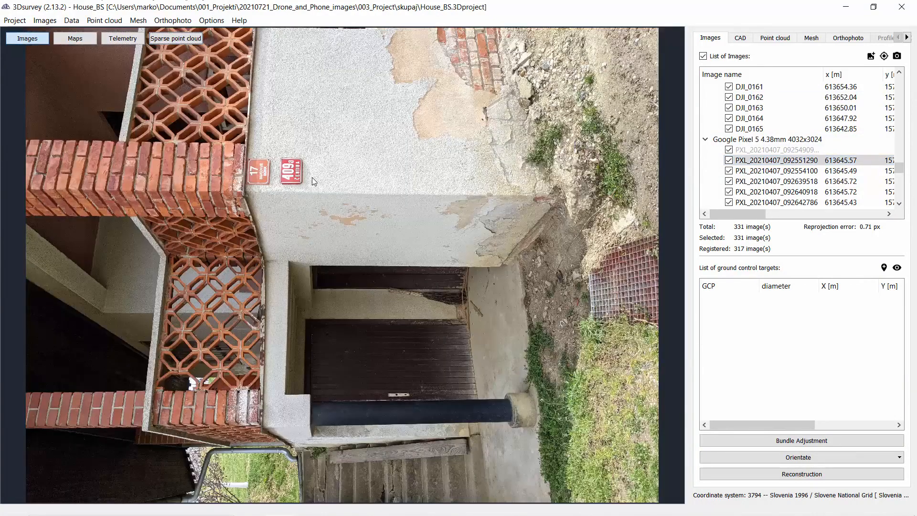
{"action": "left_click", "coordinate": [820, 164]}
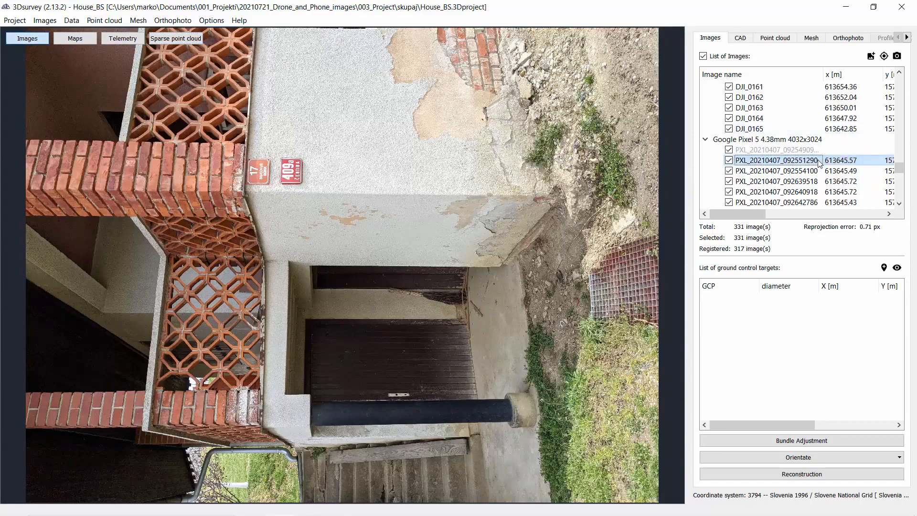
{"action": "key", "text": "Down"}
{"action": "key", "text": "Down"}
{"action": "key", "text": "Down"}
{"action": "key", "text": "Down"}
{"action": "key", "text": "Down"}
{"action": "key", "text": "Down"}
{"action": "key", "text": "Down"}
{"action": "key", "text": "Down"}
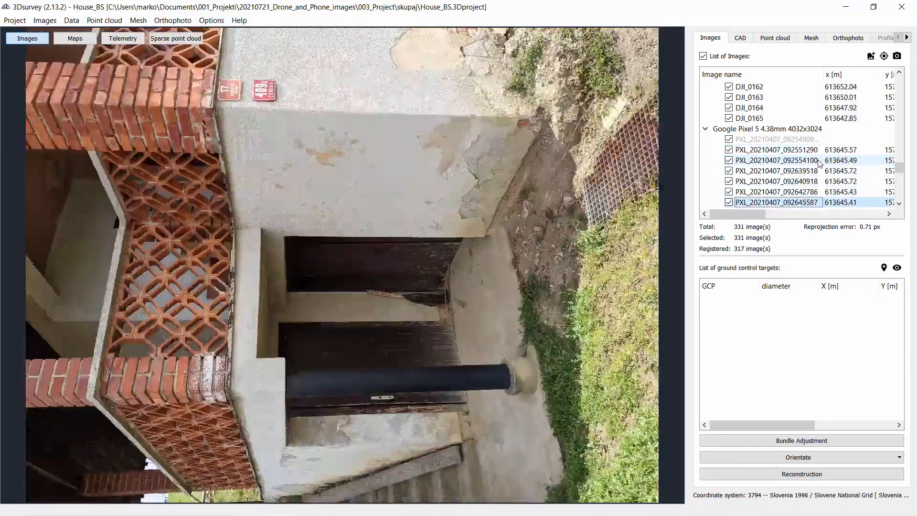
Review the Google Pixel 5 phone photos of the house one by one, through PXL_20210407_092906345
{"action": "key", "text": "Down"}
{"action": "key", "text": "Down"}
{"action": "key", "text": "Down"}
{"action": "key", "text": "Down"}
{"action": "key", "text": "Down"}
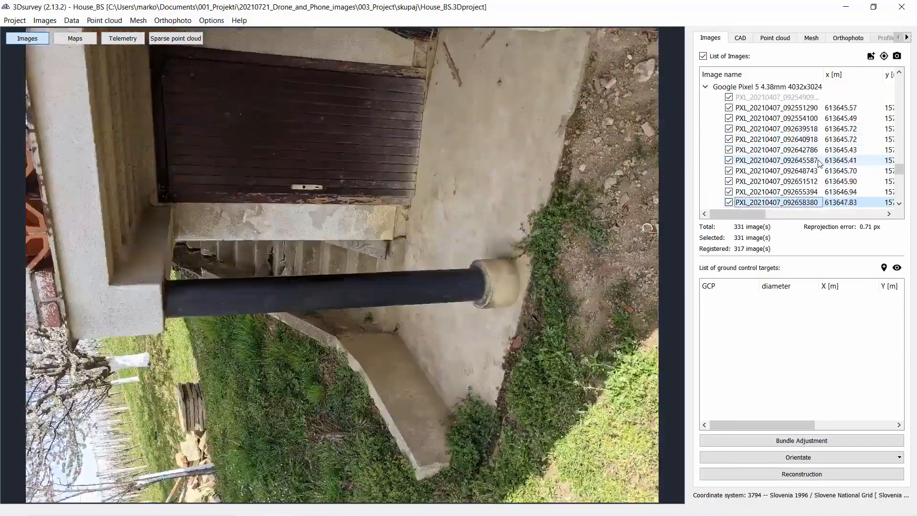
{"action": "key", "text": "Down"}
{"action": "key", "text": "Down"}
{"action": "key", "text": "Down"}
{"action": "key", "text": "Down"}
{"action": "key", "text": "Down"}
{"action": "key", "text": "Down"}
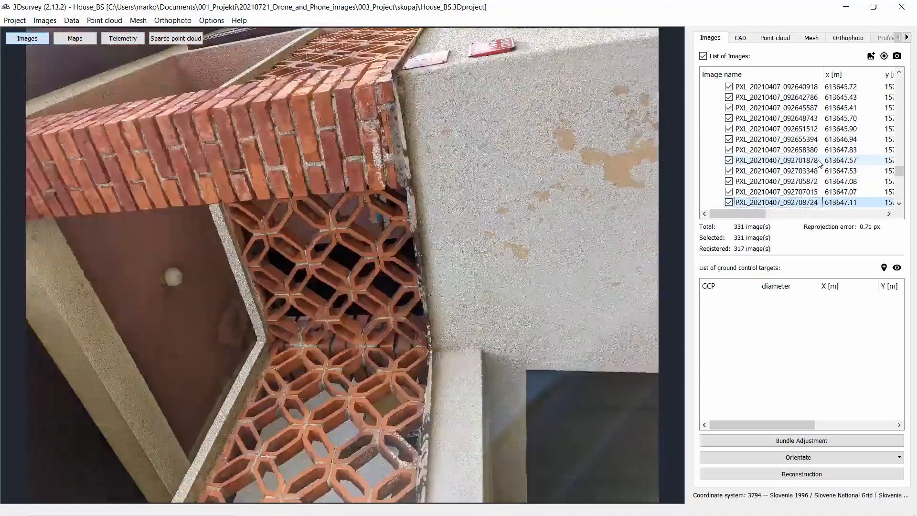
{"action": "key", "text": "Down"}
{"action": "key", "text": "Down"}
{"action": "key", "text": "Down"}
{"action": "key", "text": "Down"}
{"action": "key", "text": "Down"}
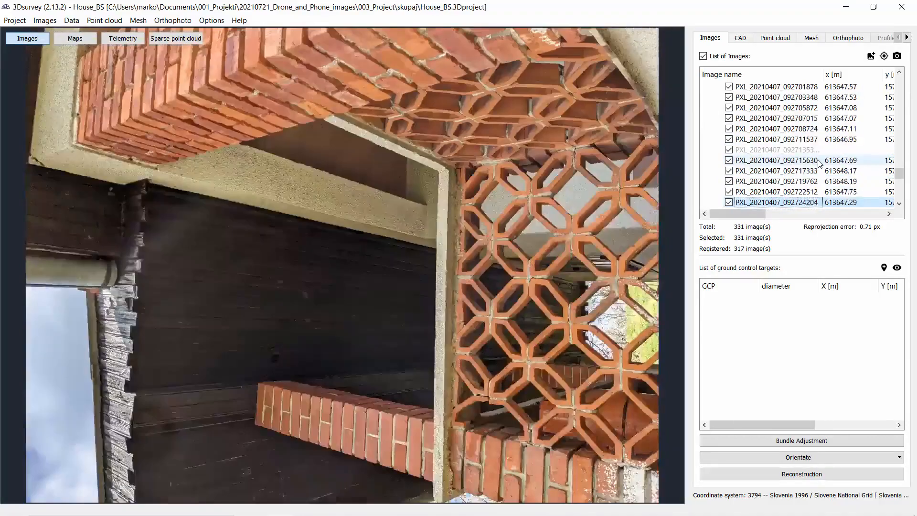
{"action": "key", "text": "Down"}
{"action": "key", "text": "Down"}
{"action": "key", "text": "Down"}
{"action": "key", "text": "Down"}
{"action": "key", "text": "Down"}
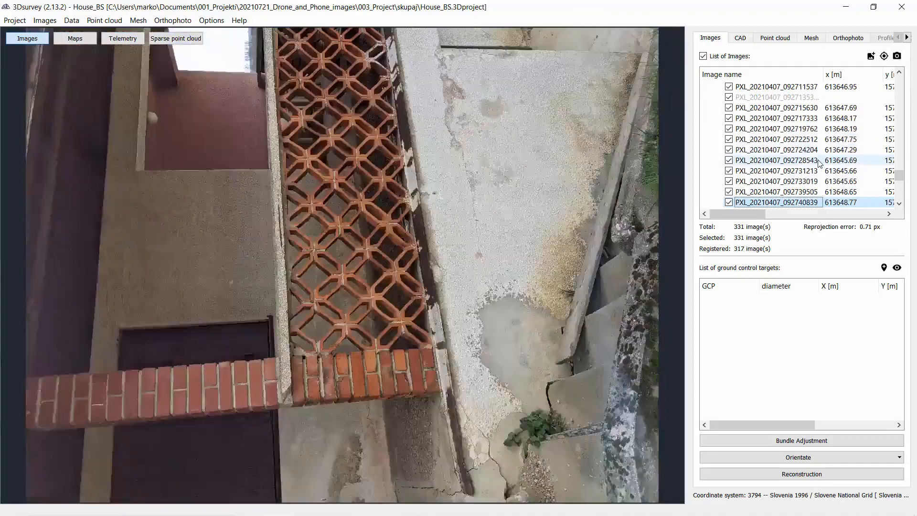
{"action": "key", "text": "Down"}
{"action": "key", "text": "Down"}
{"action": "key", "text": "Down"}
{"action": "key", "text": "Down"}
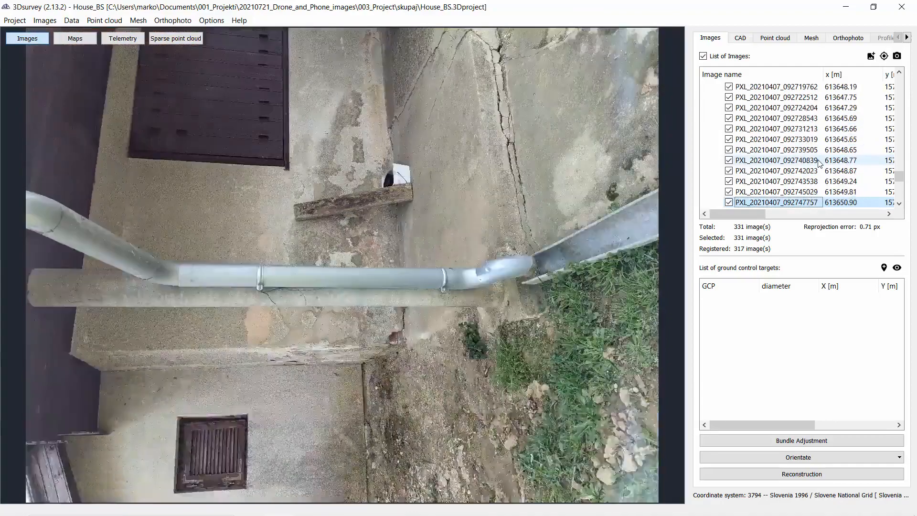
{"action": "key", "text": "Down"}
{"action": "key", "text": "Down"}
{"action": "key", "text": "Down"}
{"action": "key", "text": "Down"}
{"action": "key", "text": "Down"}
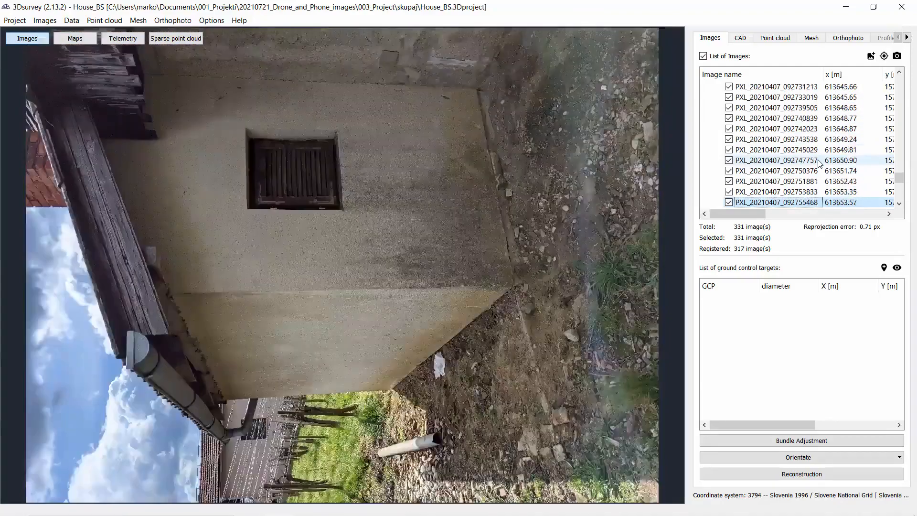
{"action": "key", "text": "Down"}
{"action": "key", "text": "Down"}
{"action": "key", "text": "Down"}
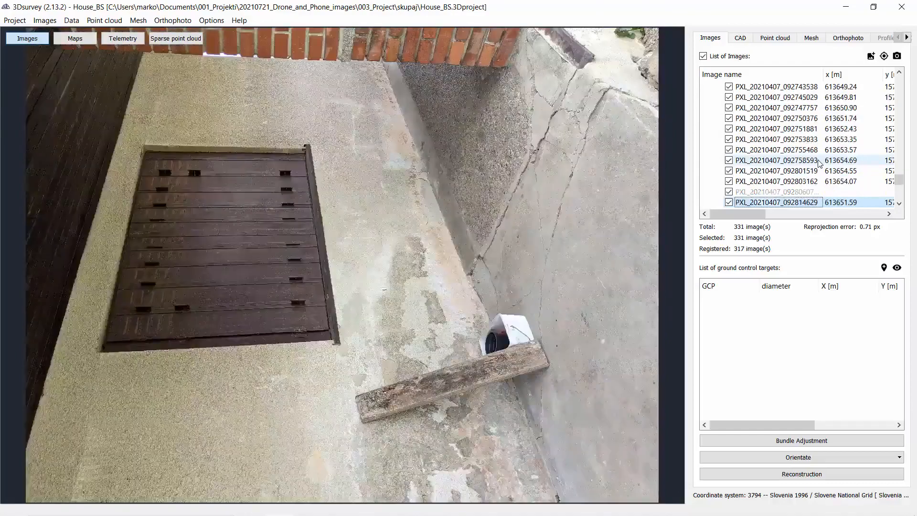
{"action": "key", "text": "Down"}
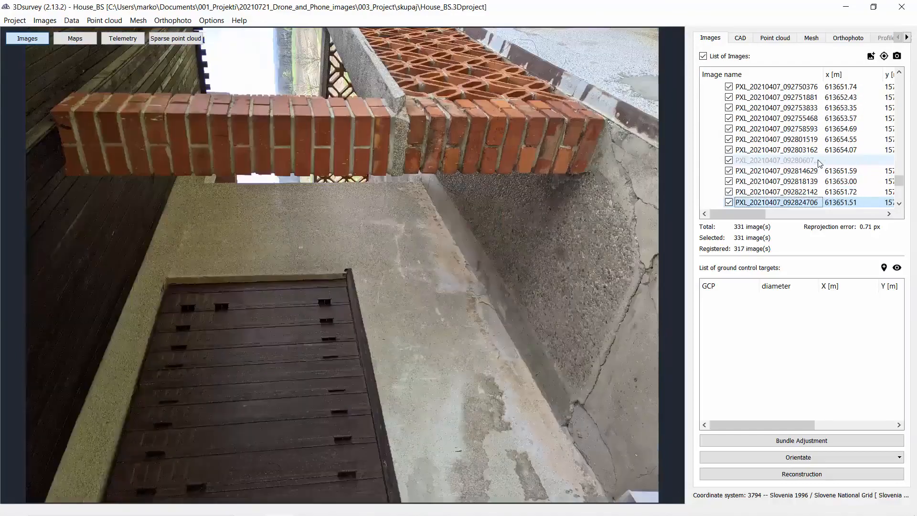
{"action": "key", "text": "Down"}
{"action": "key", "text": "Down"}
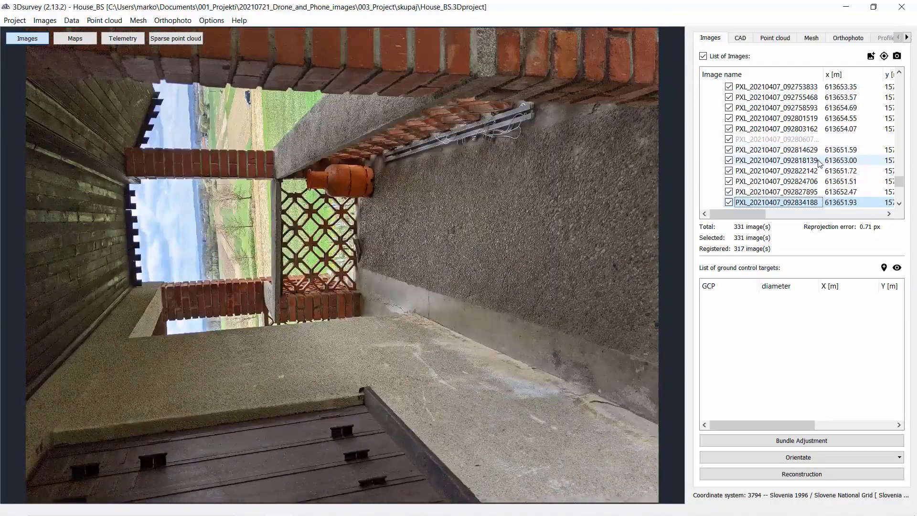
{"action": "key", "text": "Down"}
{"action": "key", "text": "Down"}
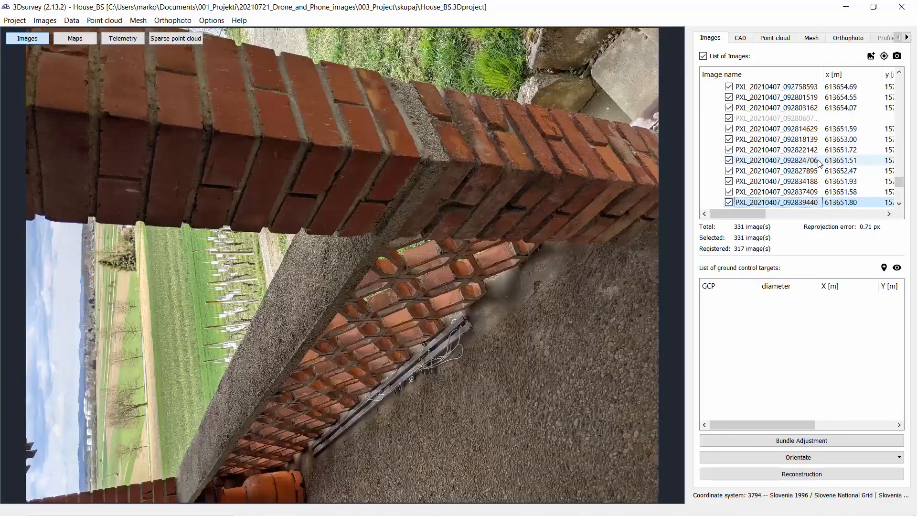
{"action": "key", "text": "Down"}
{"action": "key", "text": "Down"}
{"action": "key", "text": "Down"}
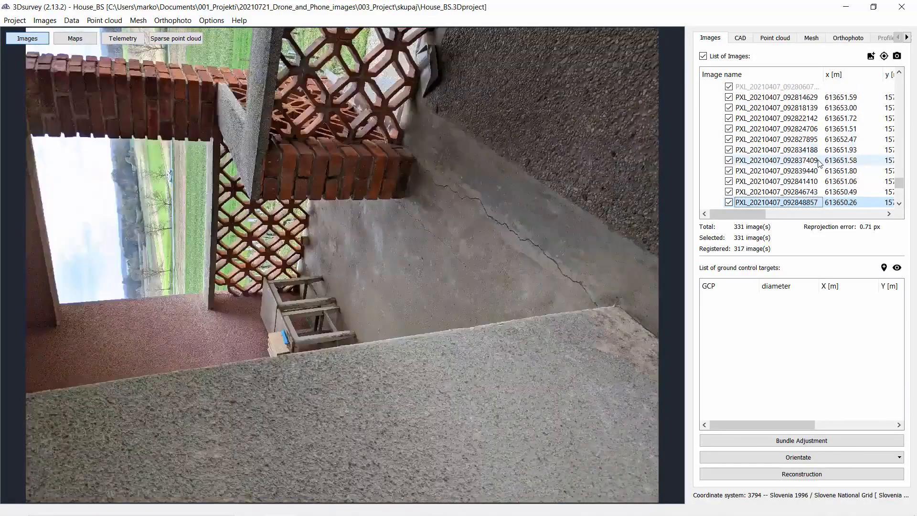
{"action": "key", "text": "Down"}
{"action": "key", "text": "Down"}
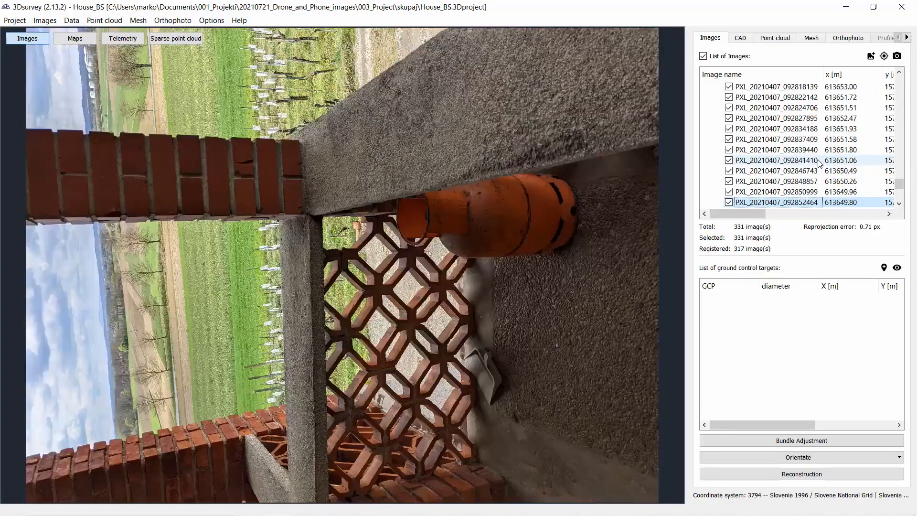
{"action": "key", "text": "Down"}
{"action": "key", "text": "Down"}
{"action": "key", "text": "Down"}
{"action": "key", "text": "Down"}
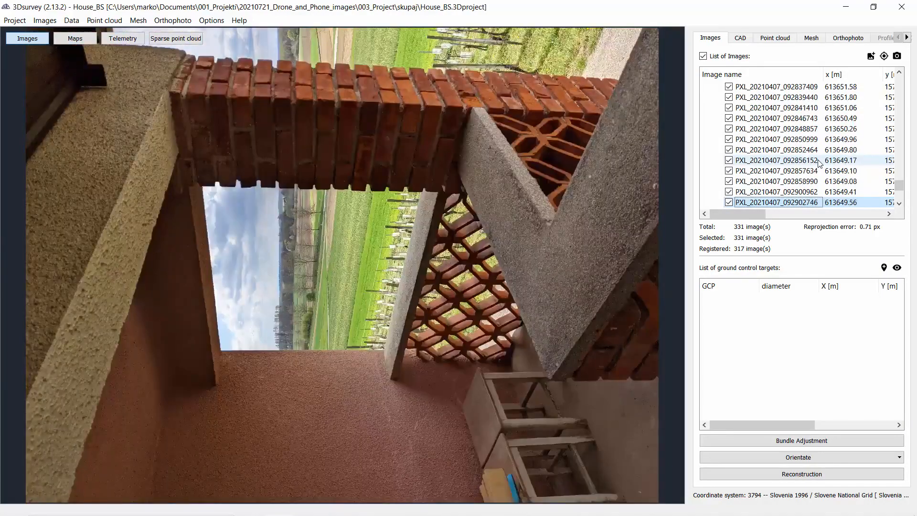
{"action": "key", "text": "Down"}
{"action": "key", "text": "Down"}
{"action": "key", "text": "Down"}
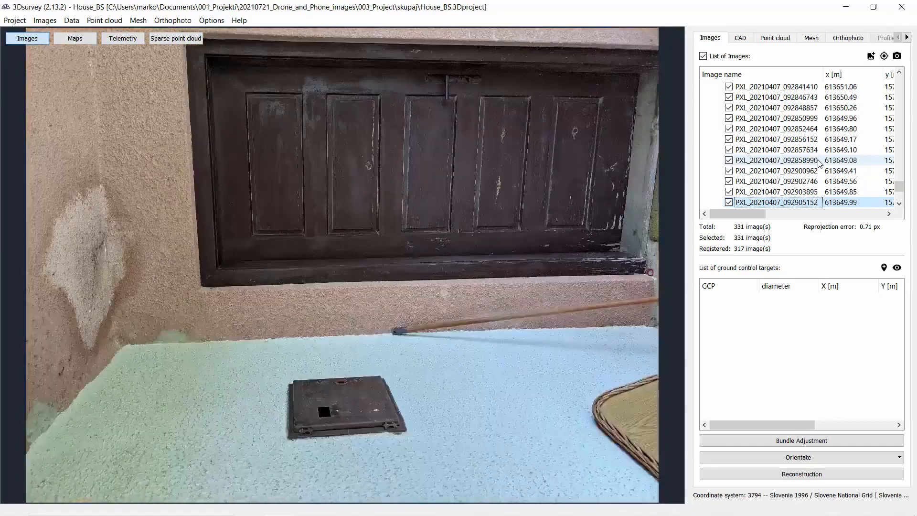
{"action": "key", "text": "Down"}
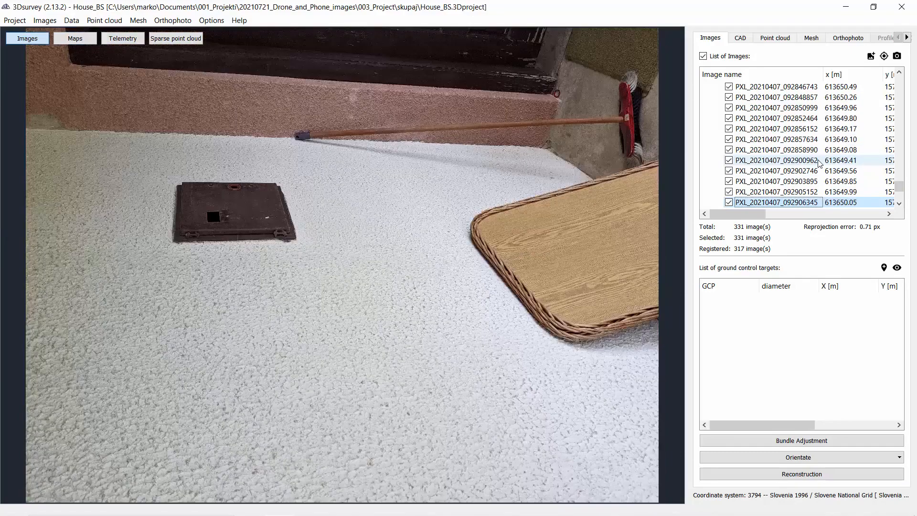
Inspect the sparse point cloud of the house and its surroundings together with the drone and phone camera positions
{"action": "left_click", "coordinate": [174, 38]}
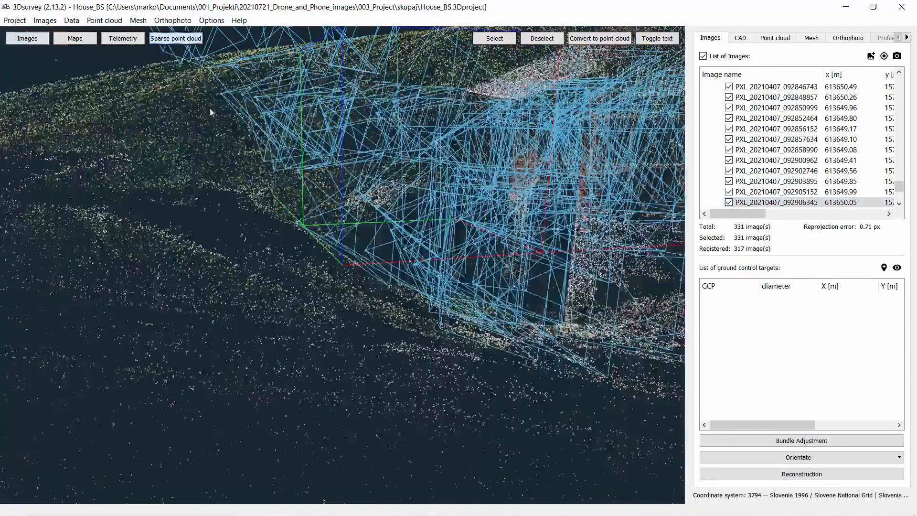
{"action": "left_click_drag", "start_coordinate": [354, 197], "coordinate": [342, 235]}
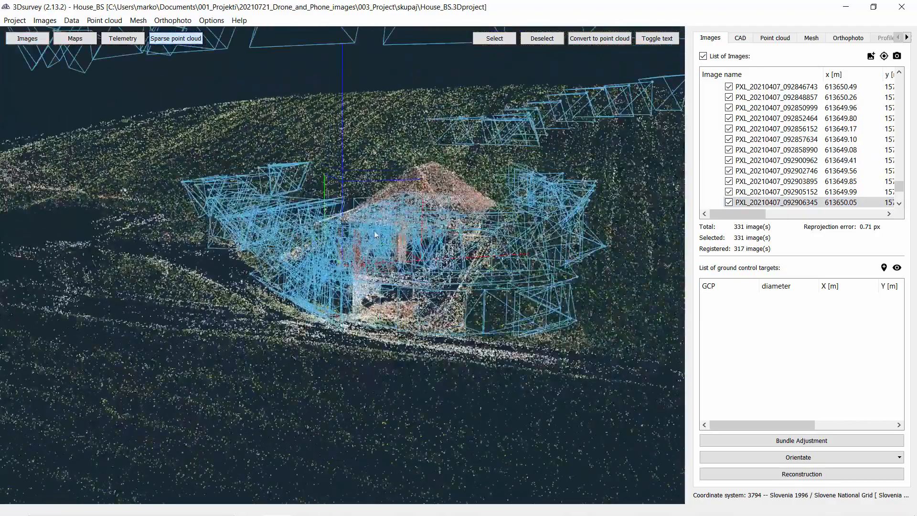
{"action": "scroll", "coordinate": [373, 231], "scroll_direction": "down", "scroll_amount": 2}
{"action": "scroll", "coordinate": [372, 231], "scroll_direction": "down", "scroll_amount": 2}
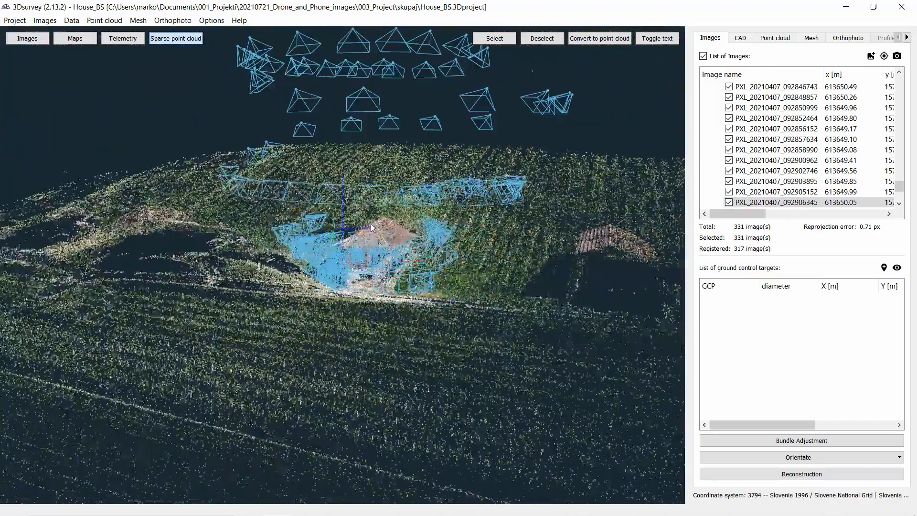
{"action": "left_click_drag", "start_coordinate": [375, 277], "coordinate": [364, 296]}
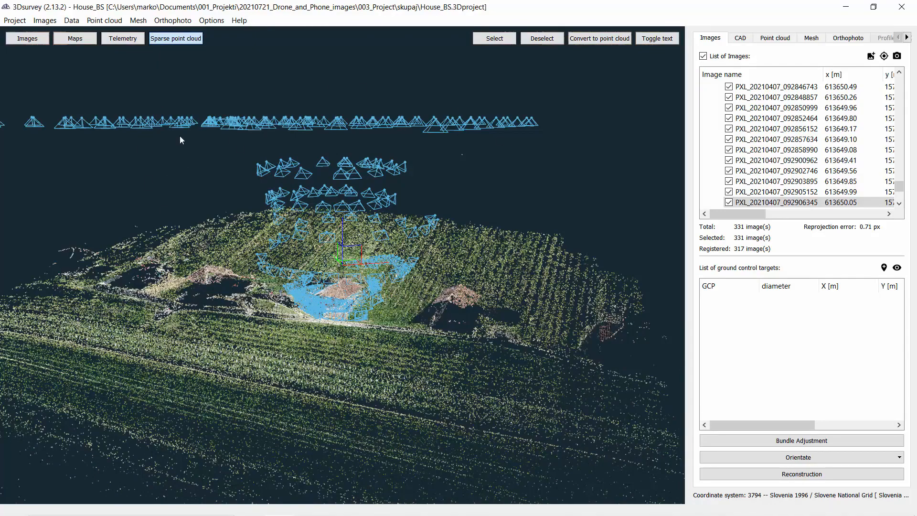
{"action": "left_click_drag", "start_coordinate": [349, 255], "coordinate": [441, 275]}
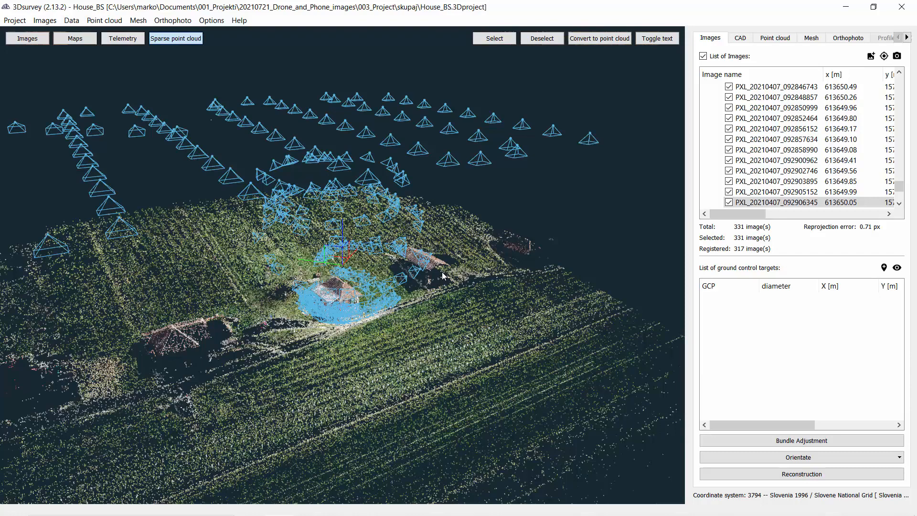
Start orienting the model with GCP data and open the file browser for the ground control points input file
{"action": "left_click", "coordinate": [821, 460]}
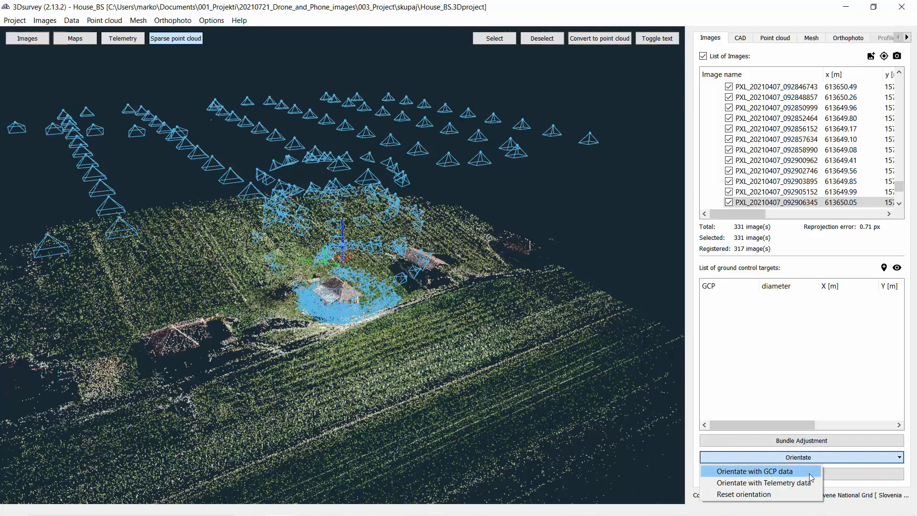
{"action": "left_click", "coordinate": [763, 472]}
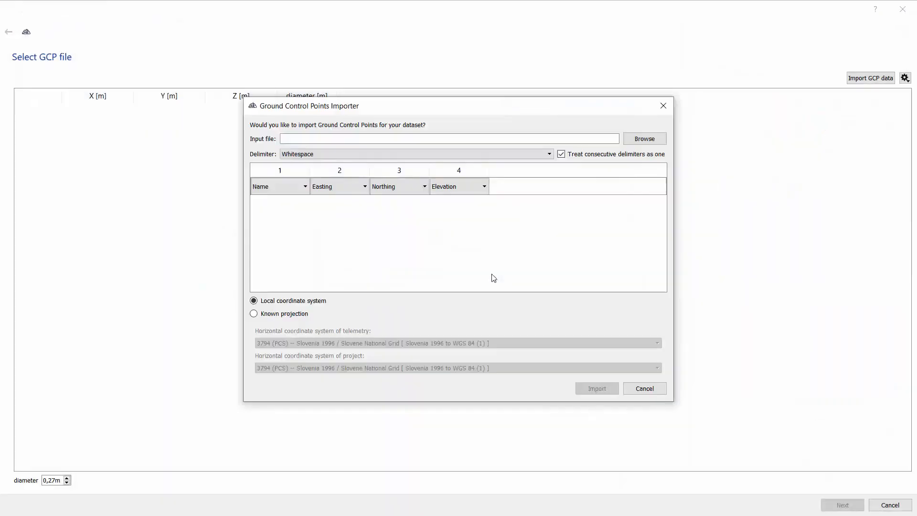
{"action": "left_click", "coordinate": [645, 139]}
Look for the GCP file in the project folder and go to 20210721_Drone_and_Phone_images/002_Field_data/001_All_images
{"action": "scroll", "coordinate": [683, 233], "scroll_direction": "down", "scroll_amount": 3}
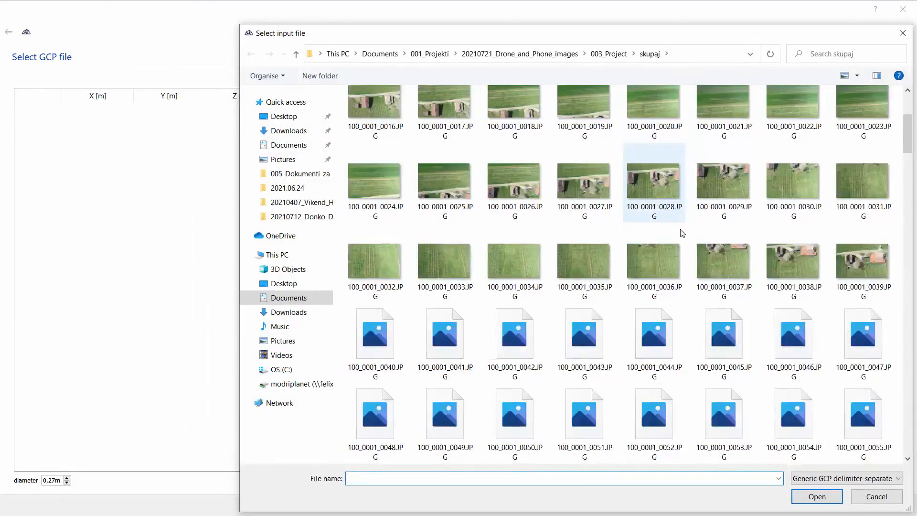
{"action": "scroll", "coordinate": [682, 233], "scroll_direction": "down", "scroll_amount": 15}
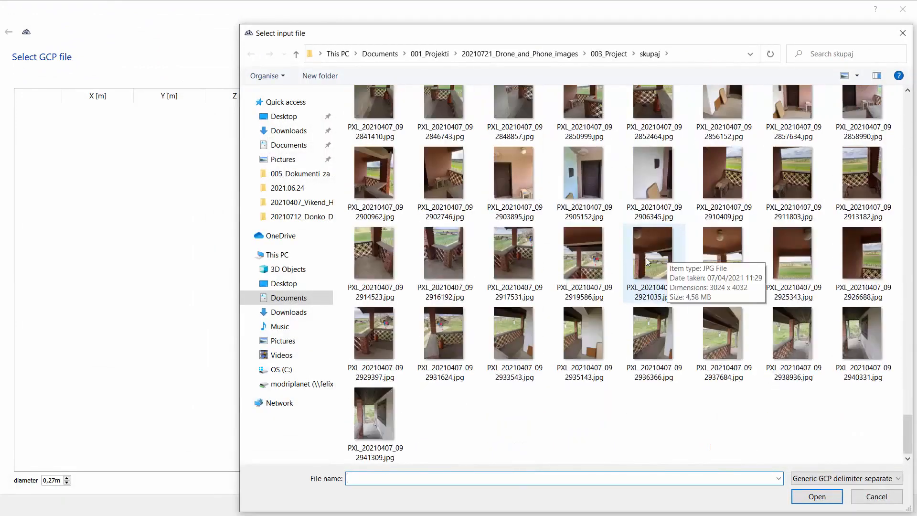
{"action": "scroll", "coordinate": [600, 267], "scroll_direction": "up", "scroll_amount": 10}
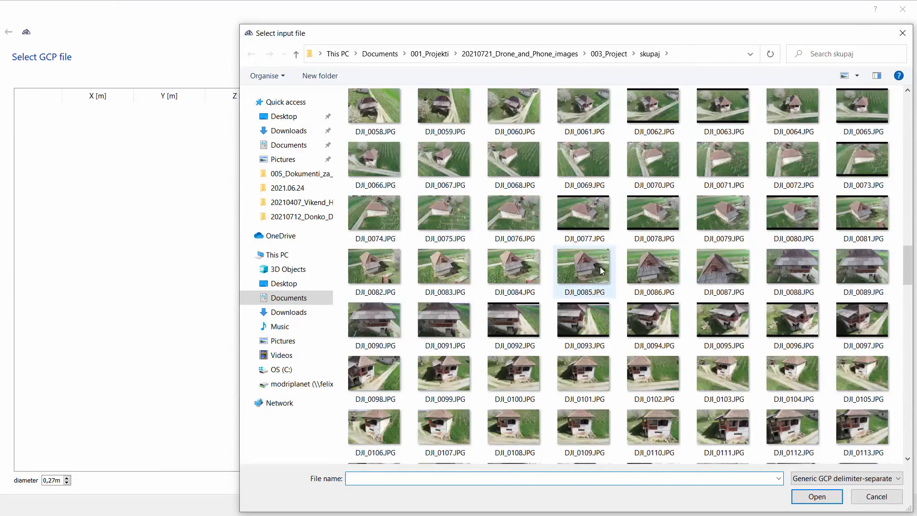
{"action": "left_click", "coordinate": [520, 57]}
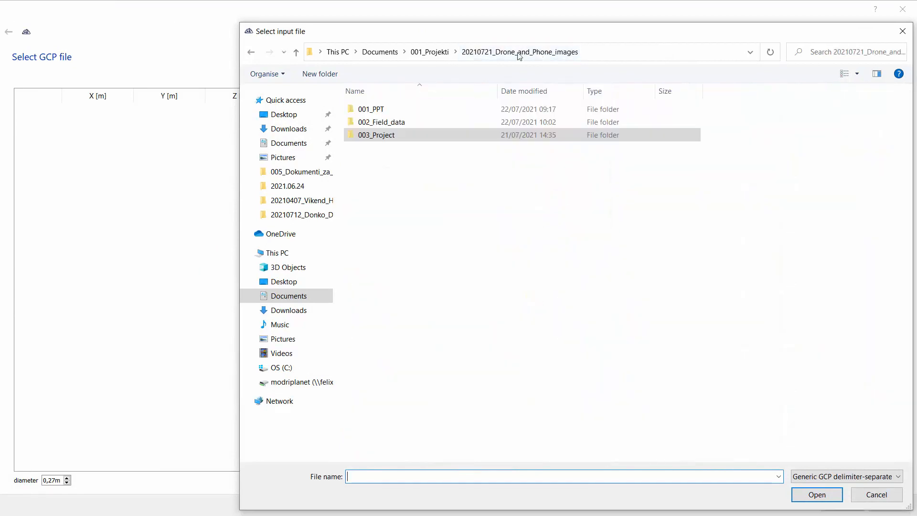
{"action": "left_click", "coordinate": [430, 52]}
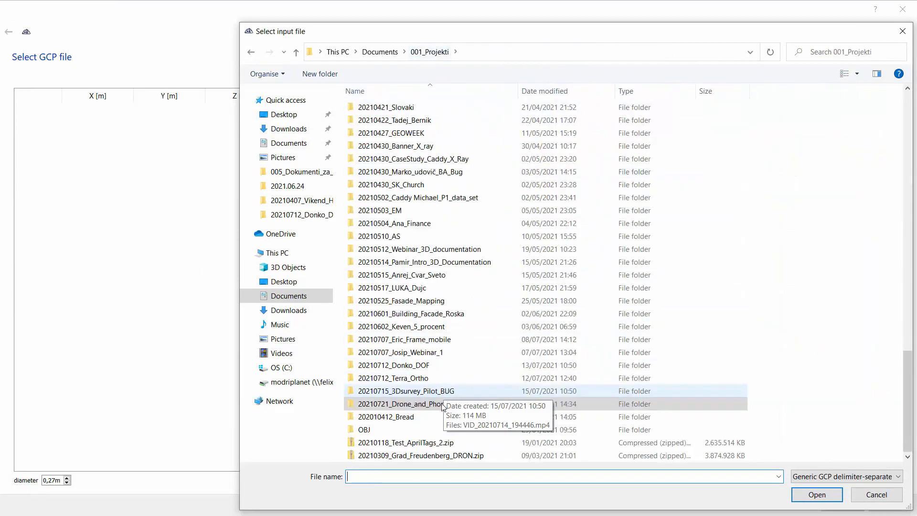
{"action": "double_click", "coordinate": [401, 404]}
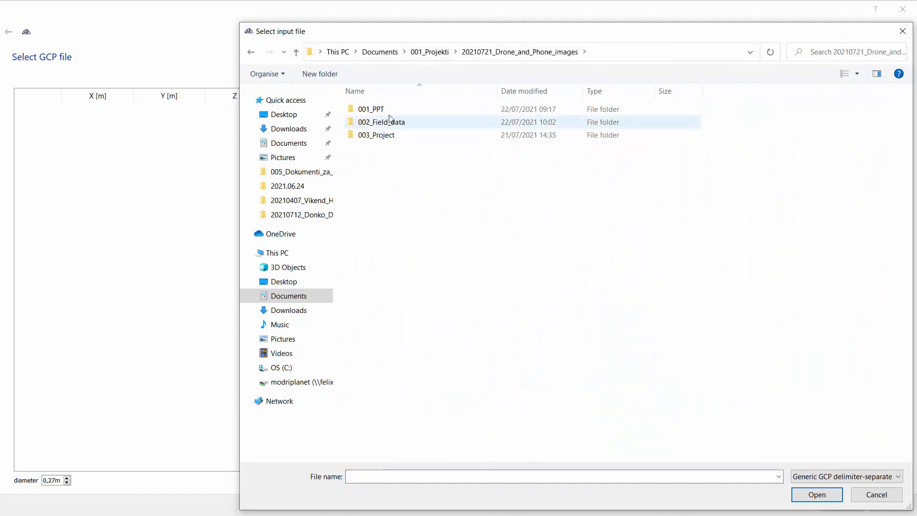
{"action": "double_click", "coordinate": [390, 122]}
{"action": "double_click", "coordinate": [388, 109]}
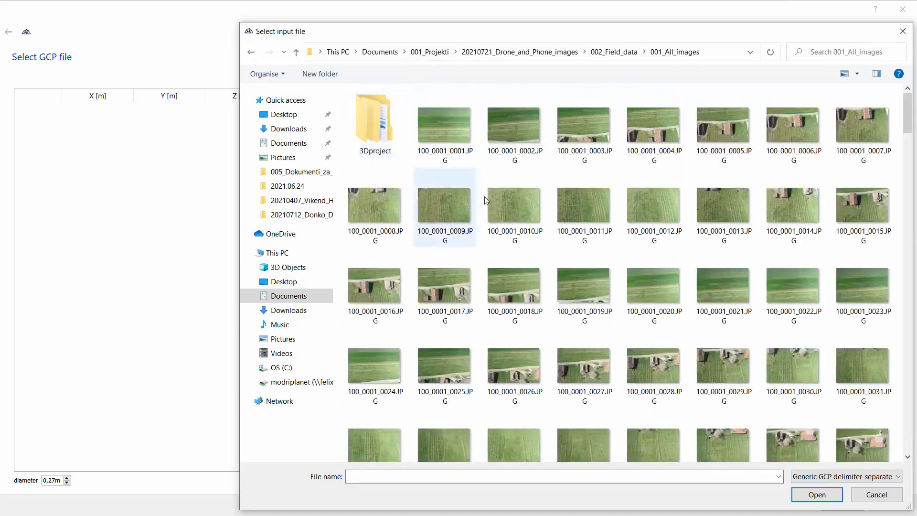
Load GCP.TXT and import its ground control point with the known projection 3794 Slovenia 1996 / Slovene National Grid
{"action": "scroll", "coordinate": [559, 220], "scroll_direction": "down", "scroll_amount": 20}
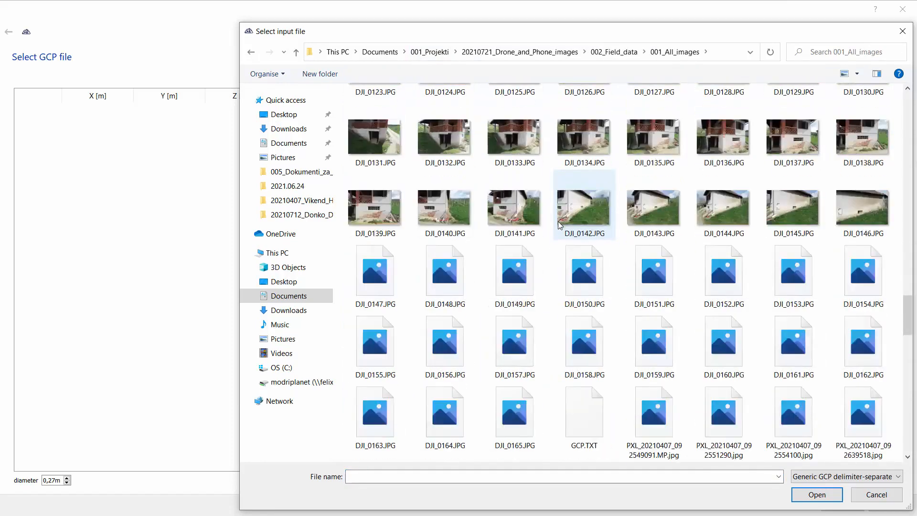
{"action": "scroll", "coordinate": [559, 224], "scroll_direction": "down", "scroll_amount": 10}
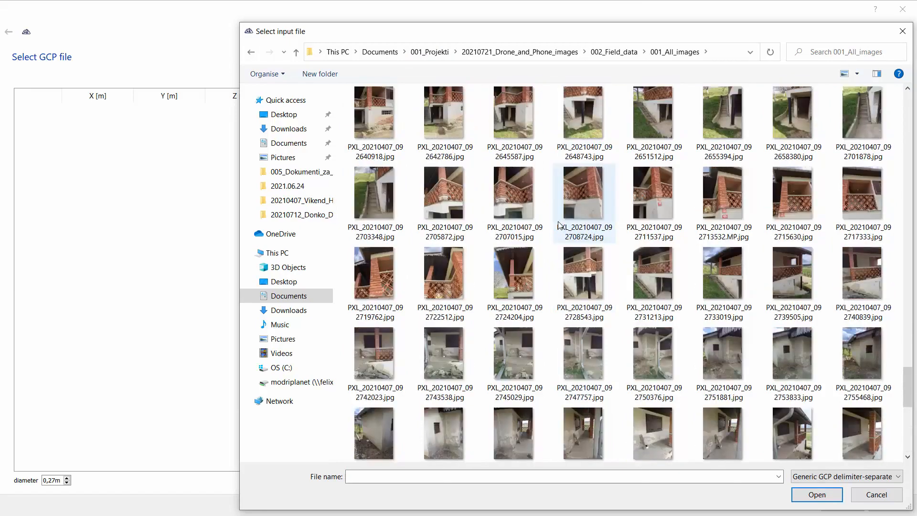
{"action": "scroll", "coordinate": [558, 222], "scroll_direction": "up", "scroll_amount": 5}
{"action": "left_click", "coordinate": [583, 382]}
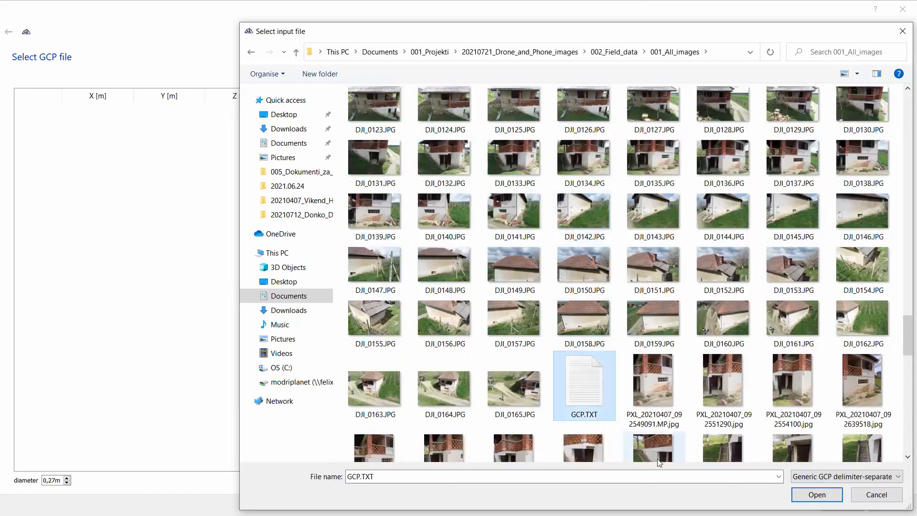
{"action": "left_click", "coordinate": [798, 496]}
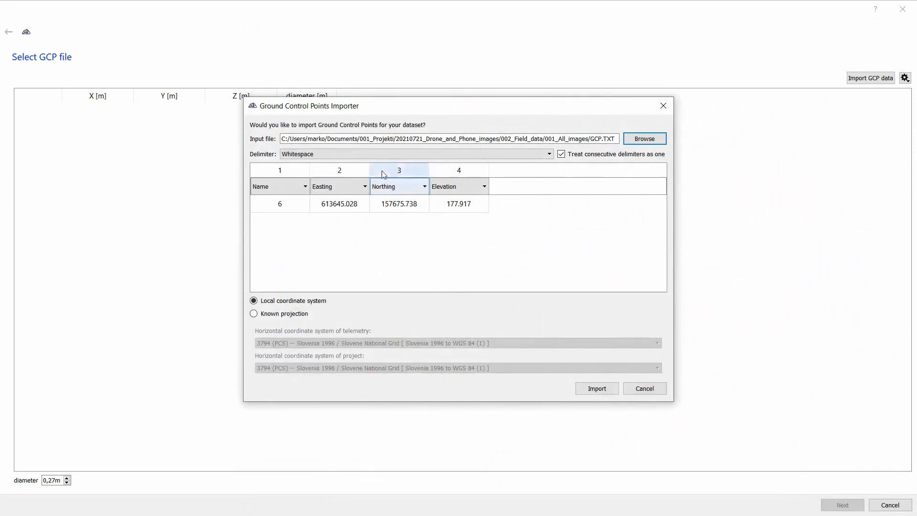
{"action": "left_click", "coordinate": [285, 316]}
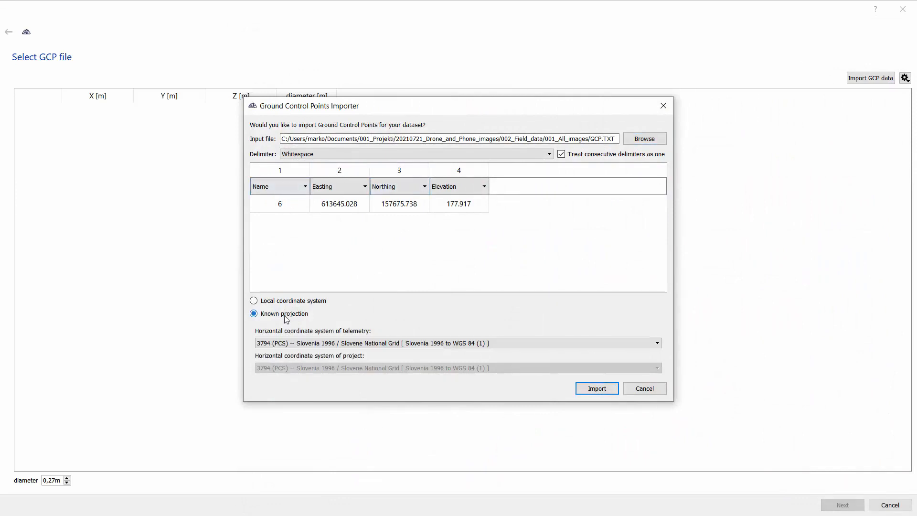
{"action": "left_click", "coordinate": [591, 391]}
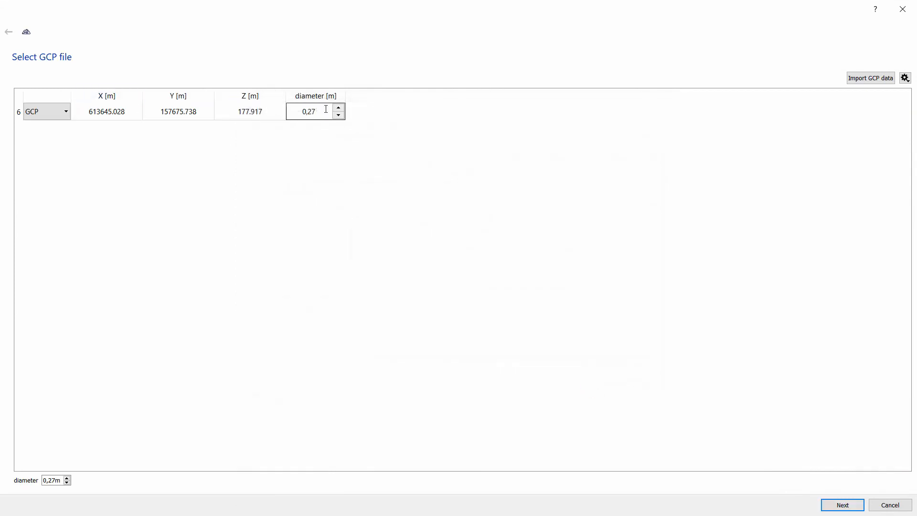
Accept the imported GCP list and locate the L-shaped ground marker in drone image 100_0001_0025.JPG
{"action": "left_click", "coordinate": [830, 505]}
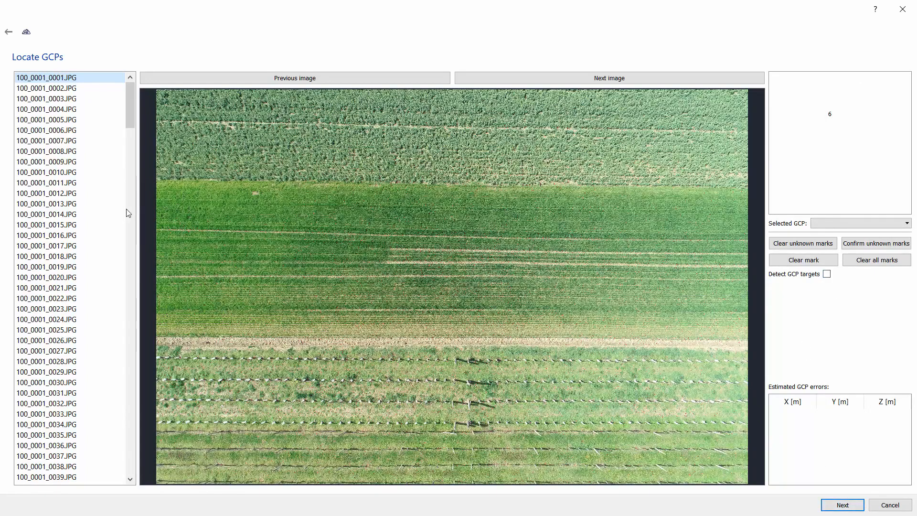
{"action": "left_click", "coordinate": [97, 215]}
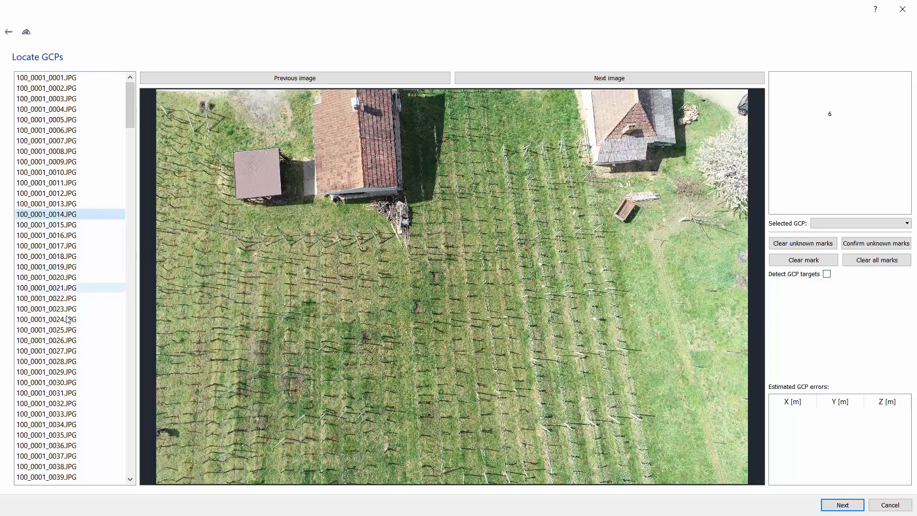
{"action": "left_click", "coordinate": [67, 288]}
{"action": "left_click", "coordinate": [67, 330]}
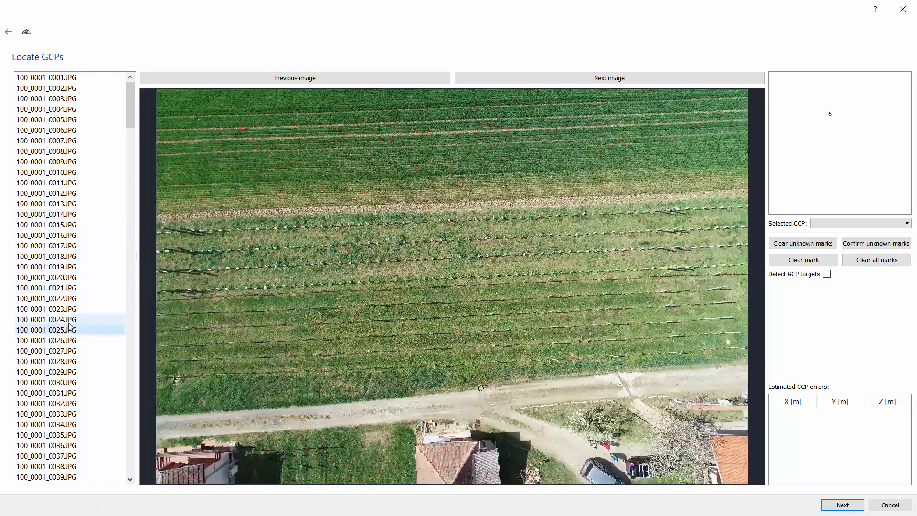
{"action": "scroll", "coordinate": [501, 388], "scroll_direction": "up", "scroll_amount": 5}
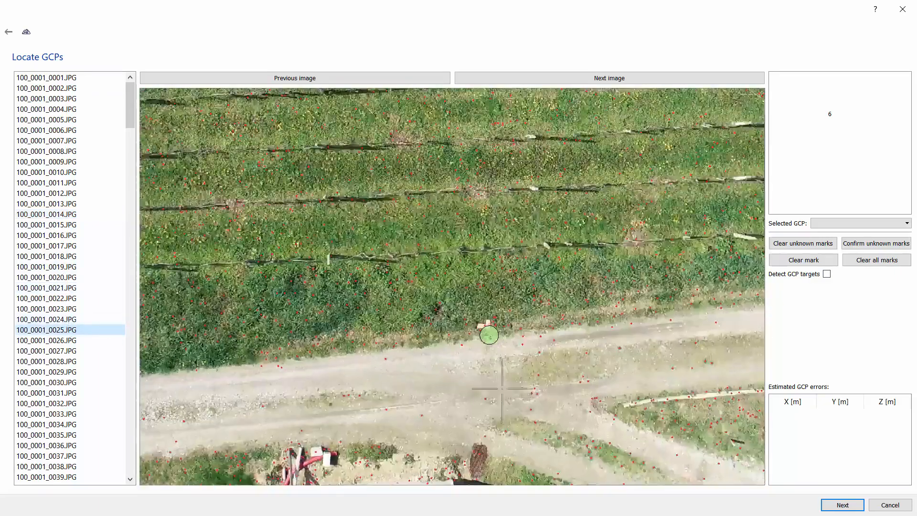
{"action": "scroll", "coordinate": [501, 388], "scroll_direction": "up", "scroll_amount": 5}
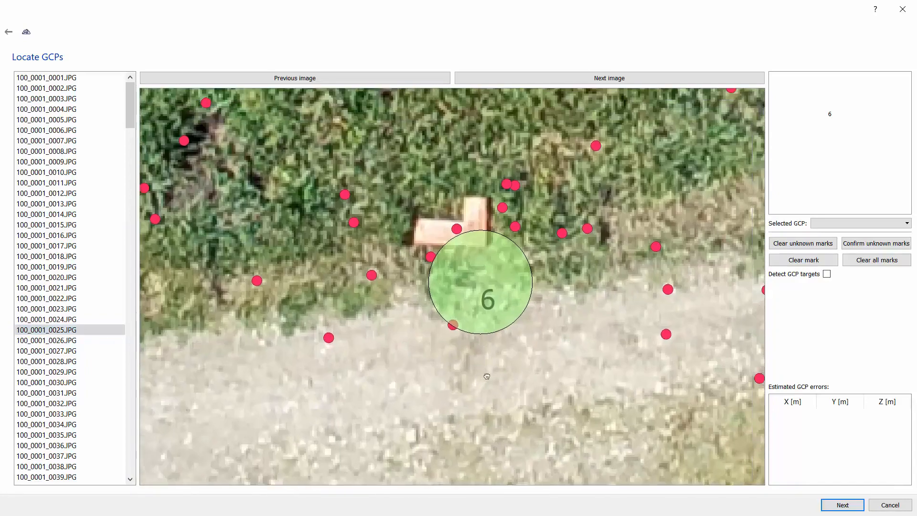
{"action": "scroll", "coordinate": [486, 411], "scroll_direction": "up", "scroll_amount": 4}
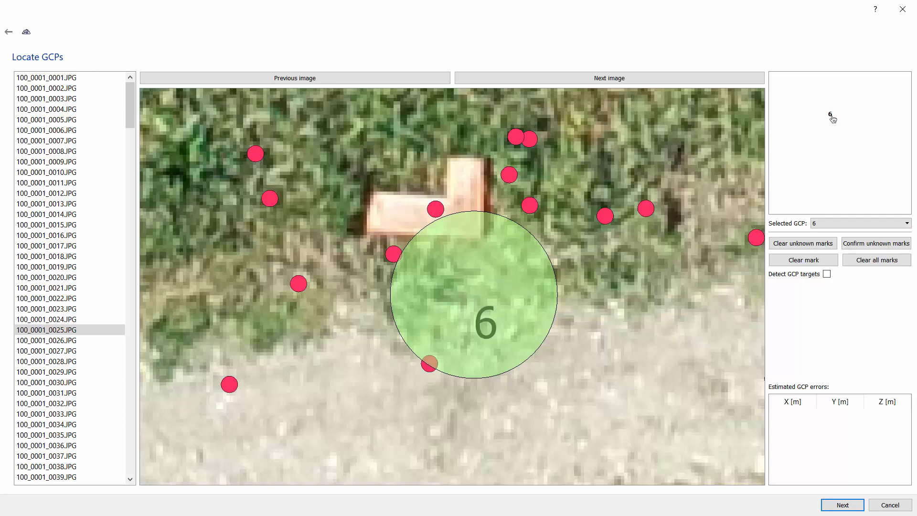
Mark GCP 6 on the outer corner of the L-shaped marker in images 100_0001_0025.JPG and 100_0001_0028.JPG
{"action": "left_click", "coordinate": [844, 225]}
{"action": "left_click", "coordinate": [845, 232]}
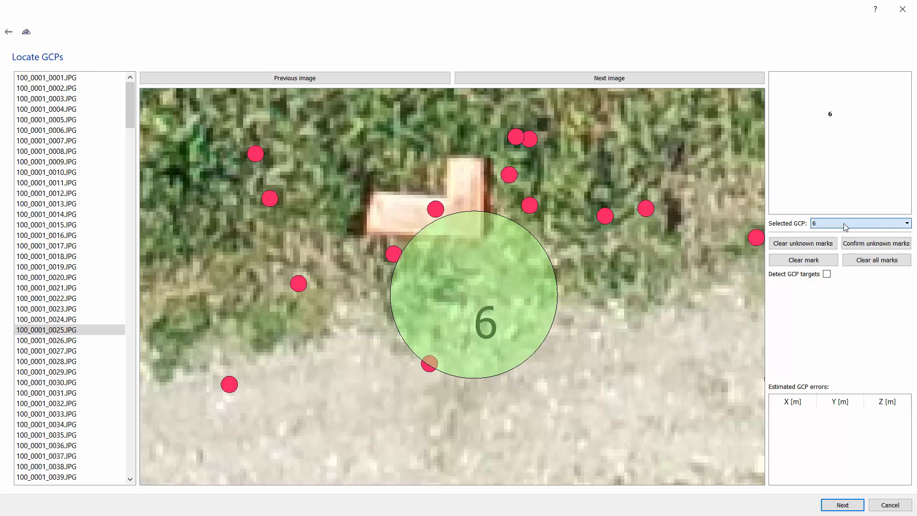
{"action": "scroll", "coordinate": [473, 235], "scroll_direction": "up", "scroll_amount": 2}
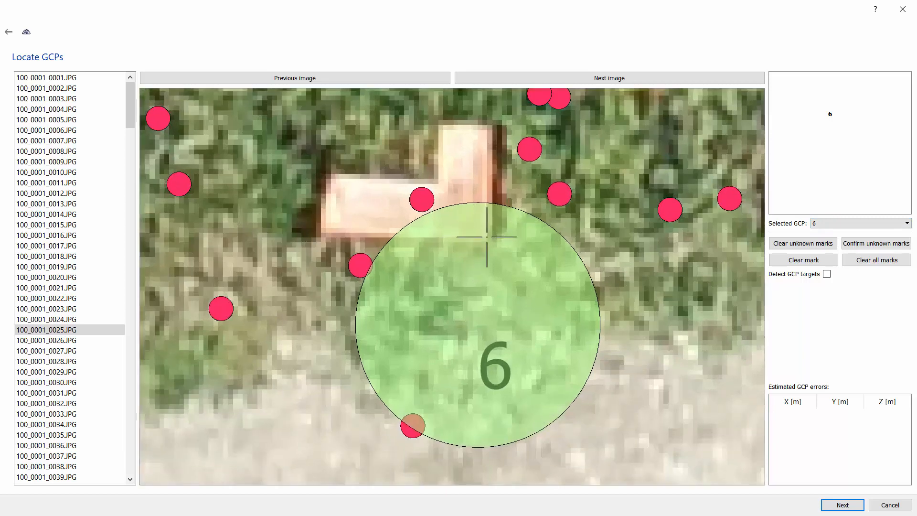
{"action": "left_click", "coordinate": [487, 237]}
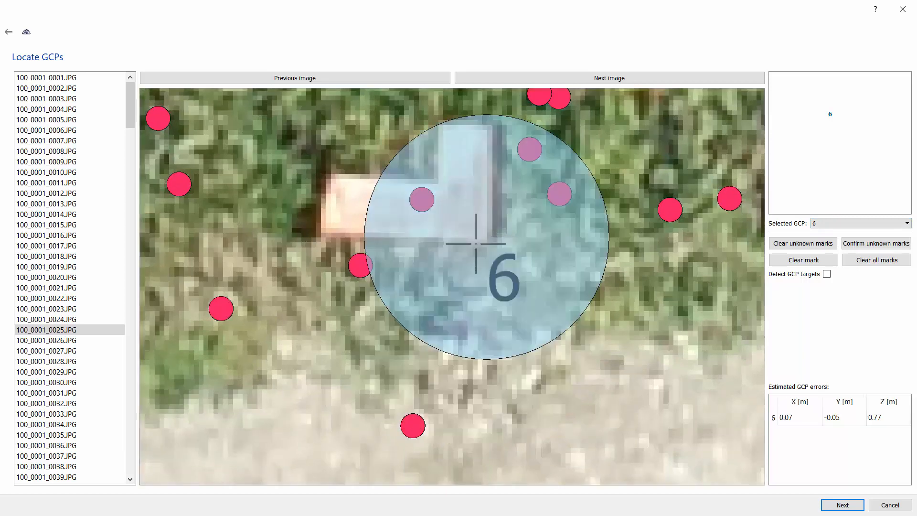
{"action": "left_click", "coordinate": [61, 361]}
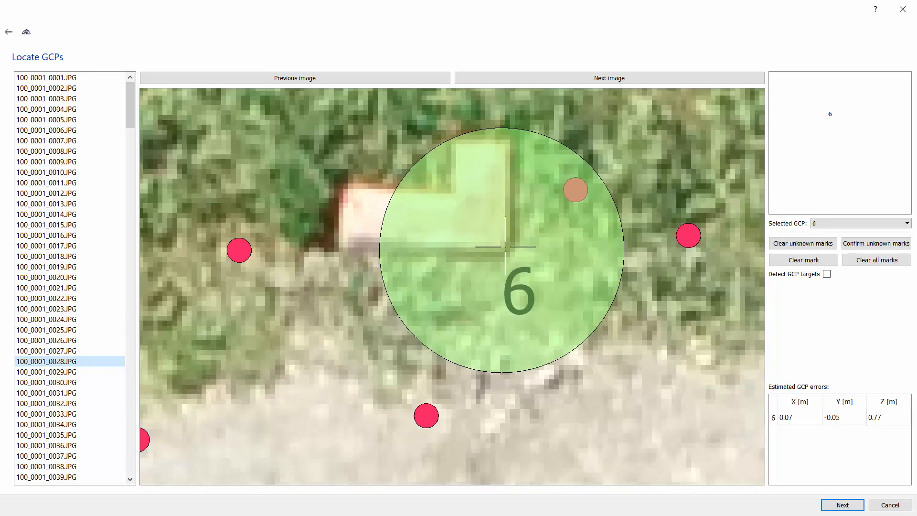
{"action": "left_click", "coordinate": [504, 246]}
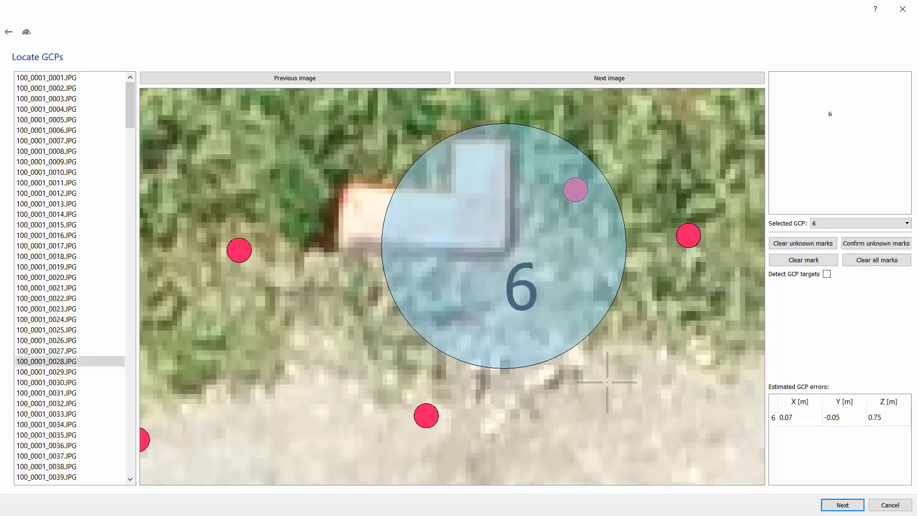
Generate the GCP 6 detection overview and deactivate the six detections showing roof surfaces in the fourth and fifth rows
{"action": "left_click", "coordinate": [842, 505]}
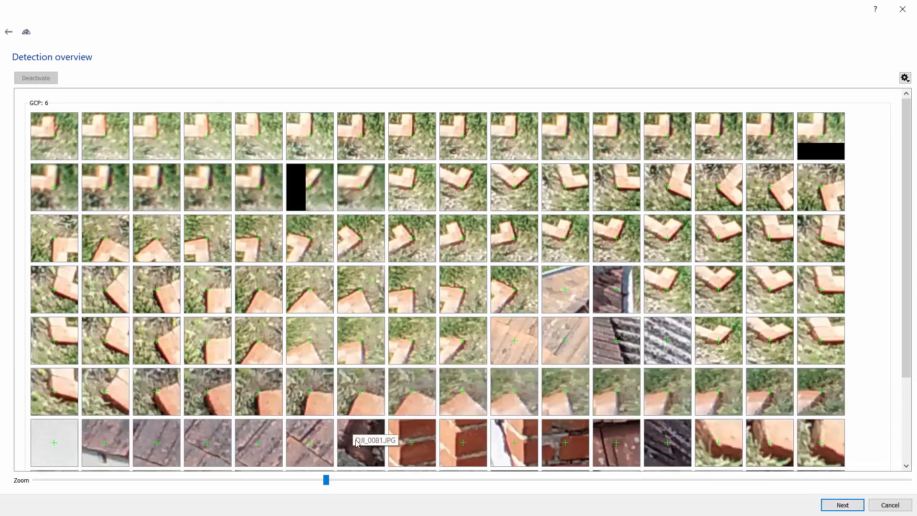
{"action": "left_click_drag", "start_coordinate": [326, 480], "coordinate": [675, 480]}
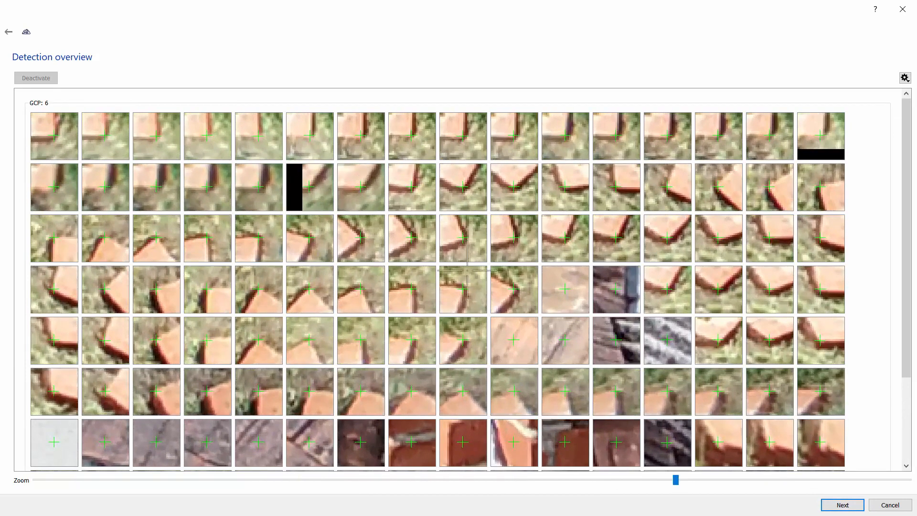
{"action": "left_click", "coordinate": [555, 299]}
{"action": "left_click", "coordinate": [612, 292]}
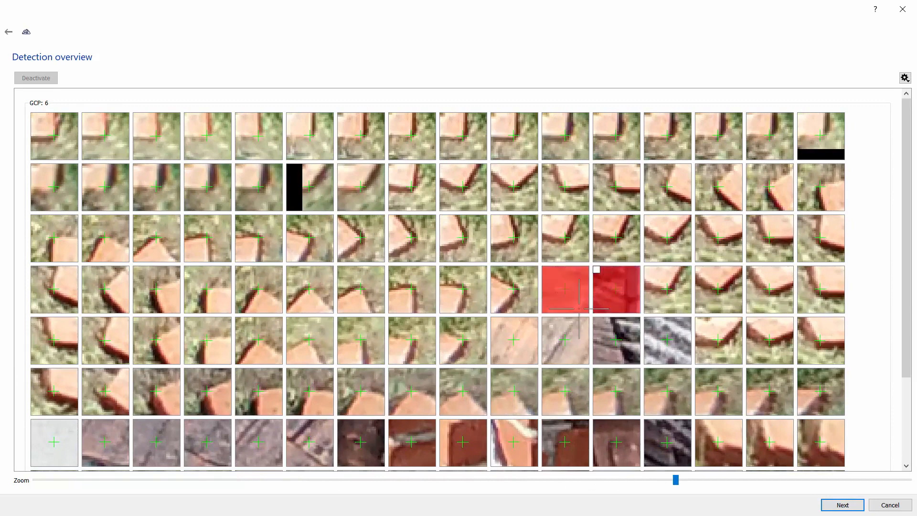
{"action": "left_click", "coordinate": [513, 334]}
{"action": "left_click", "coordinate": [565, 337]}
{"action": "left_click", "coordinate": [616, 340]}
{"action": "left_click", "coordinate": [662, 341]}
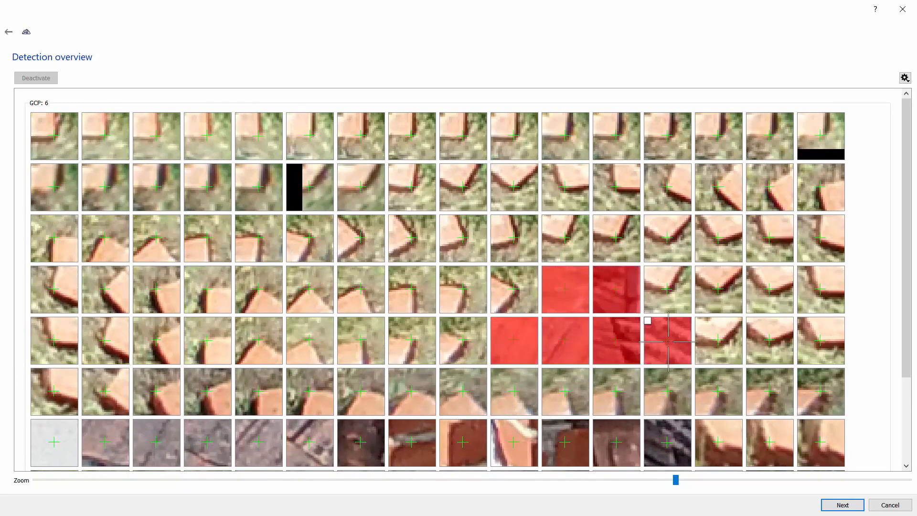
Deactivate the first thirteen GCP 6 detections in the seventh row, which show walls, roof and brickwork instead of the marker
{"action": "scroll", "coordinate": [114, 367], "scroll_direction": "down", "scroll_amount": 1}
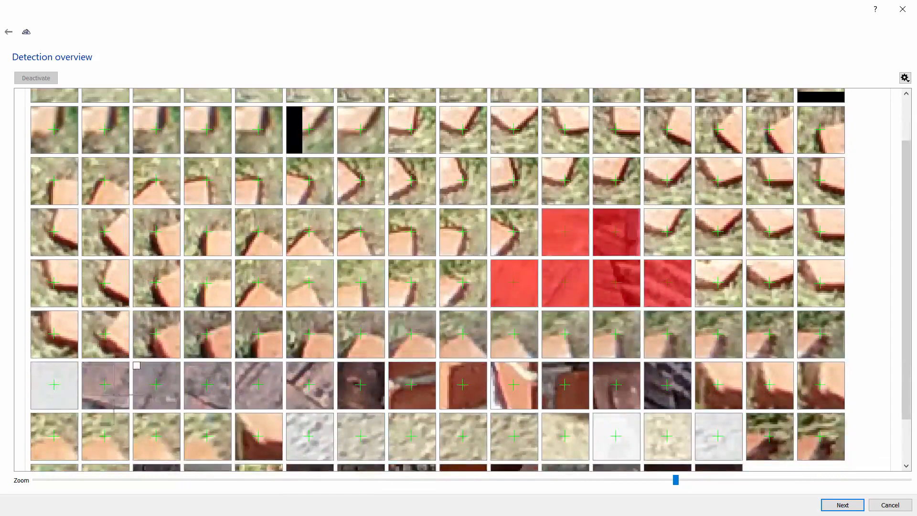
{"action": "left_click", "coordinate": [66, 389]}
{"action": "left_click", "coordinate": [106, 389]}
{"action": "left_click", "coordinate": [149, 388]}
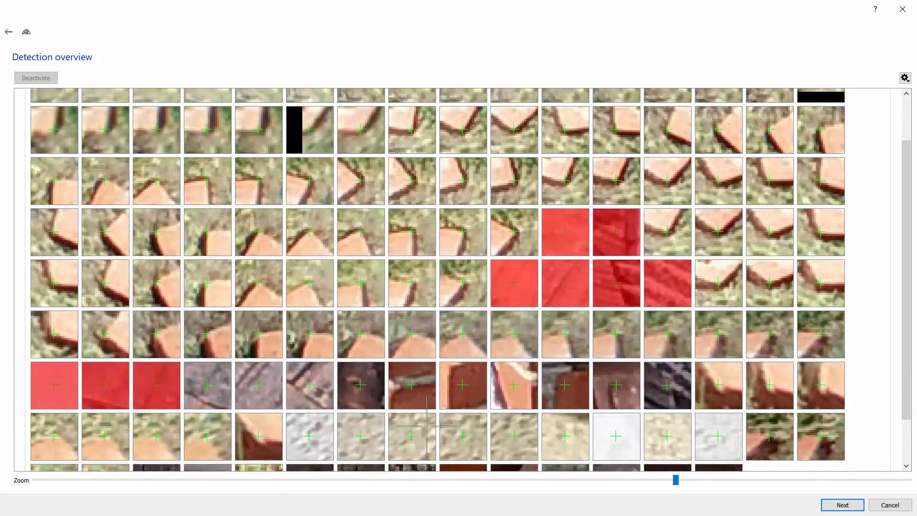
{"action": "left_click_drag", "start_coordinate": [675, 481], "coordinate": [287, 480]}
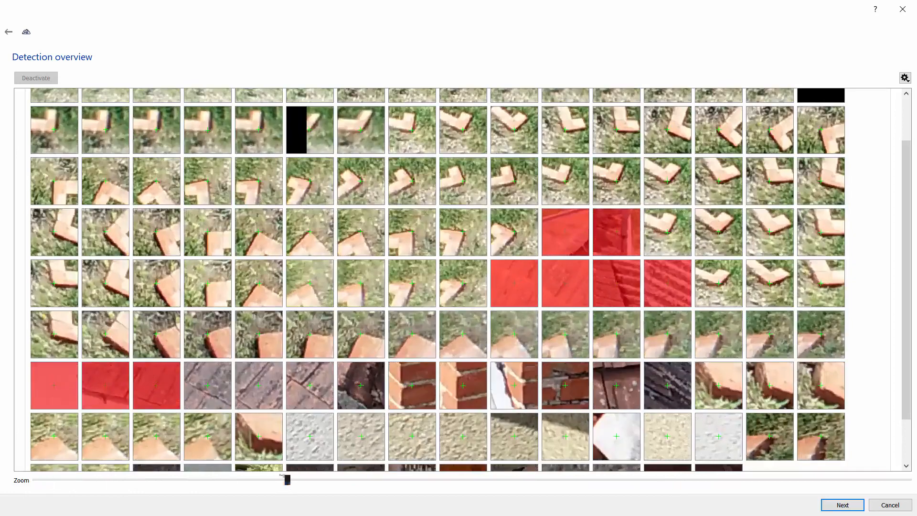
{"action": "left_click", "coordinate": [189, 367]}
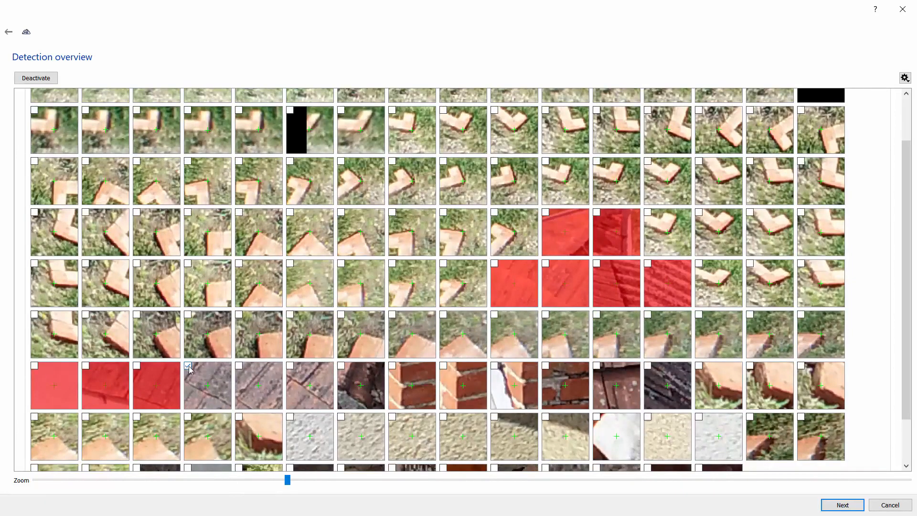
{"action": "left_click", "coordinate": [668, 385], "text": "shift"}
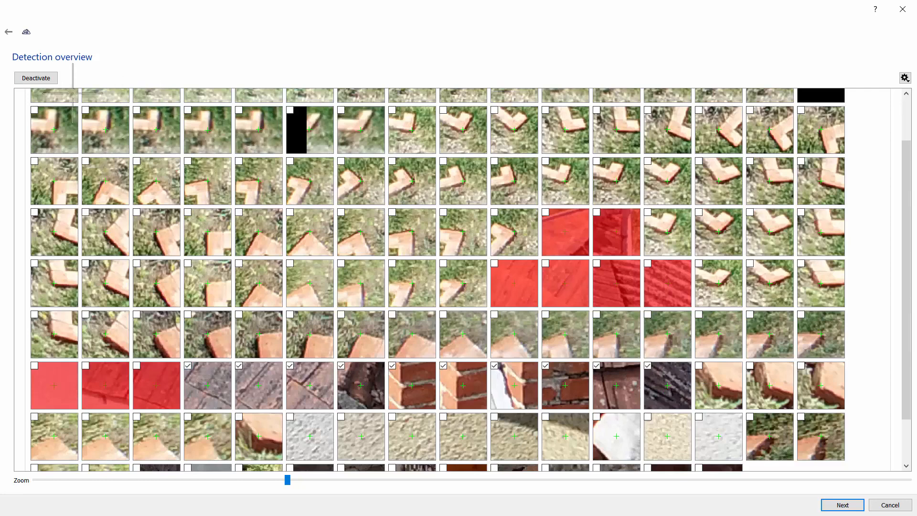
{"action": "left_click", "coordinate": [36, 78]}
Deactivate all GCP 6 detections from the last three of the seventh row through the end of the overview
{"action": "scroll", "coordinate": [409, 258], "scroll_direction": "down", "scroll_amount": 2}
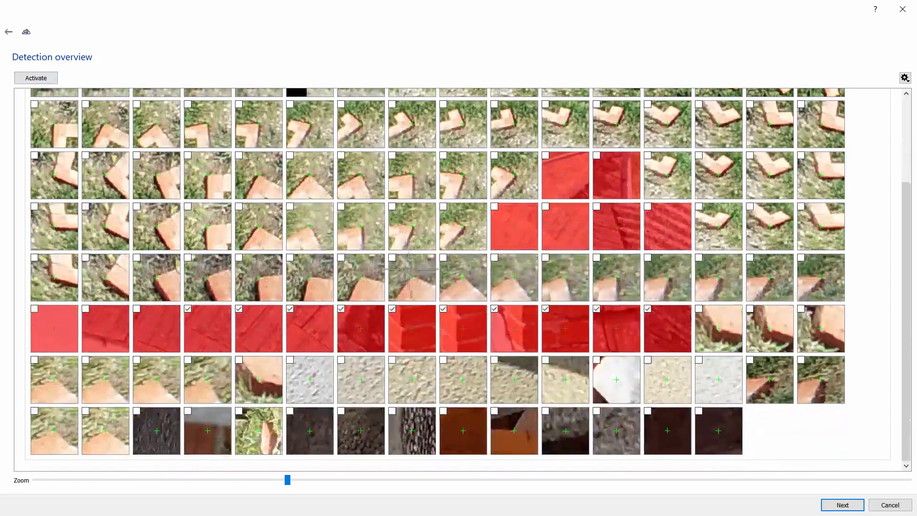
{"action": "left_click", "coordinate": [711, 427]}
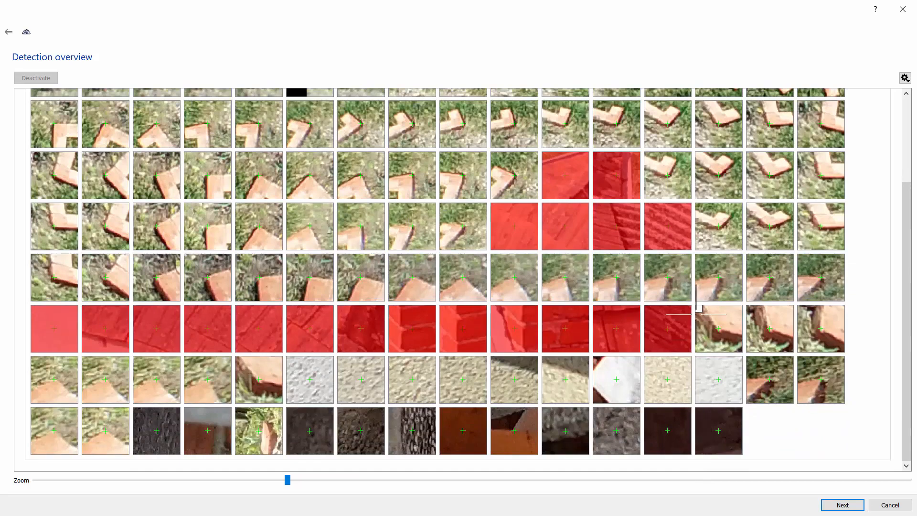
{"action": "left_click", "coordinate": [699, 309], "text": "shift"}
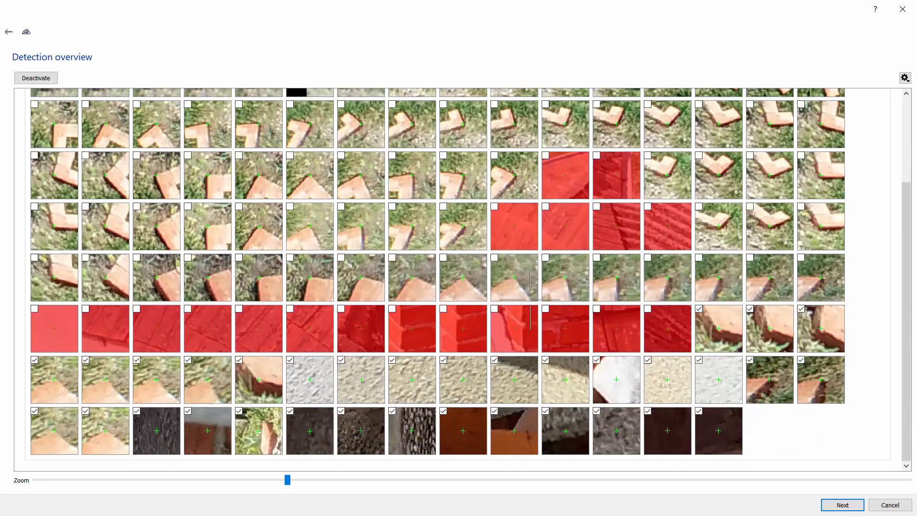
{"action": "left_click", "coordinate": [39, 82]}
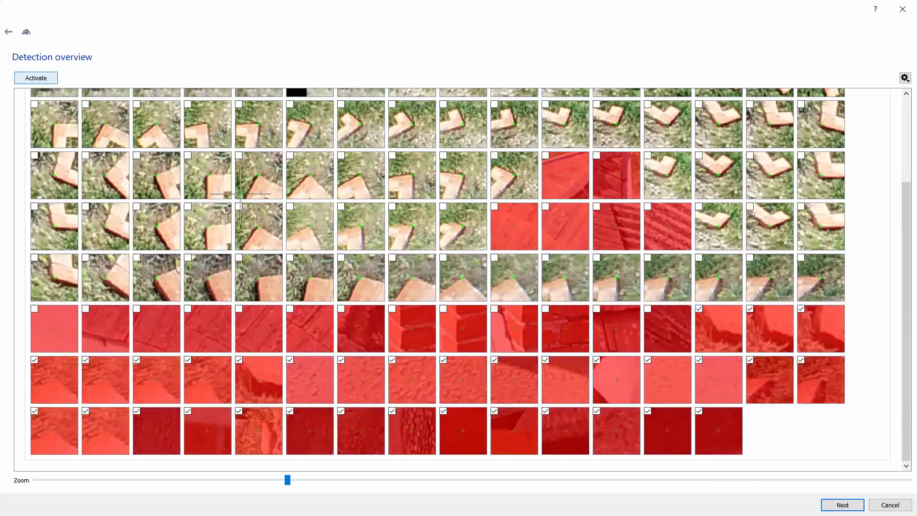
Orient the model with the remaining active GCP 6 detections and accept the orientation summary
{"action": "scroll", "coordinate": [395, 222], "scroll_direction": "up", "scroll_amount": 3}
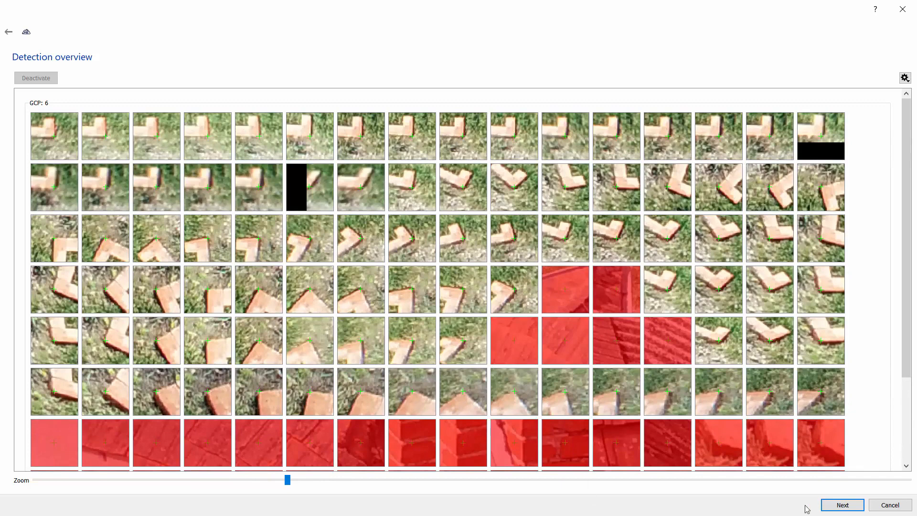
{"action": "left_click", "coordinate": [843, 505]}
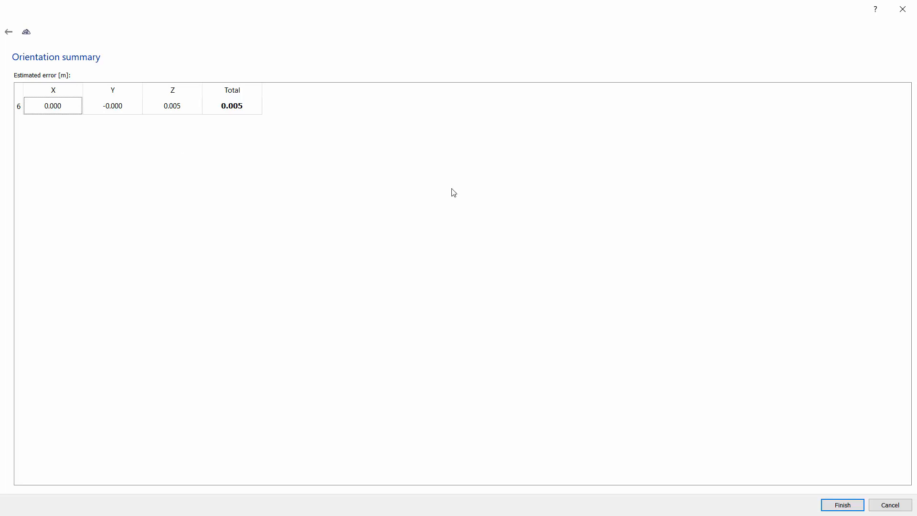
{"action": "left_click", "coordinate": [839, 508]}
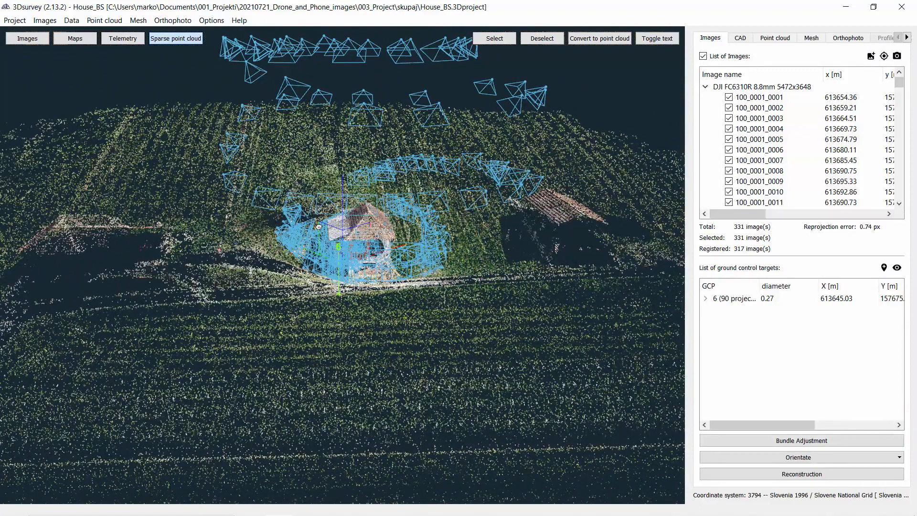
Run the dense reconstruction at High level using the NVIDIA graphics card
{"action": "left_click", "coordinate": [818, 475]}
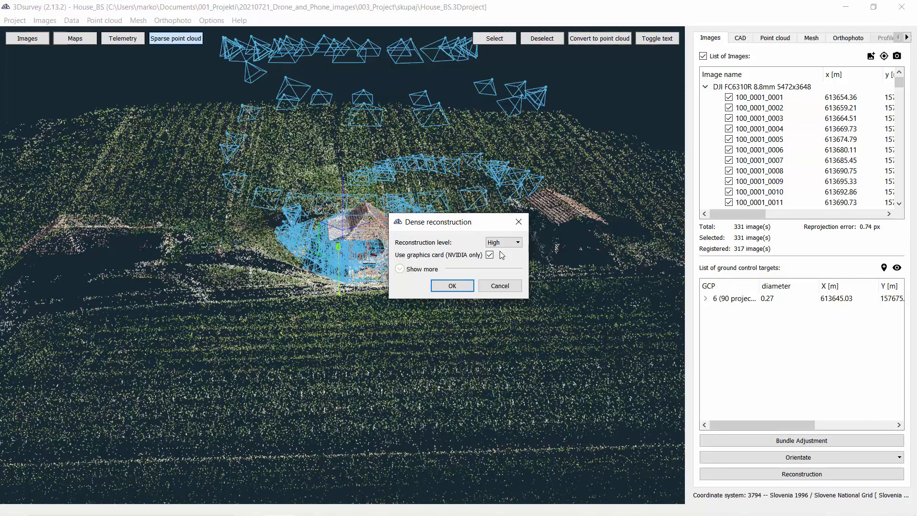
{"action": "left_click", "coordinate": [466, 288]}
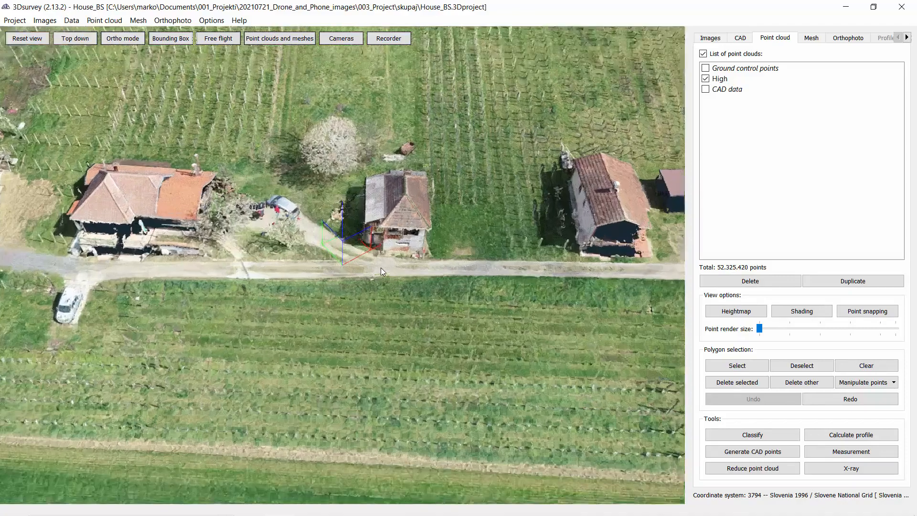
Examine the dense point cloud of the site and the house facade, with the camera positions shown and then hidden
{"action": "scroll", "coordinate": [417, 261], "scroll_direction": "down", "scroll_amount": 5}
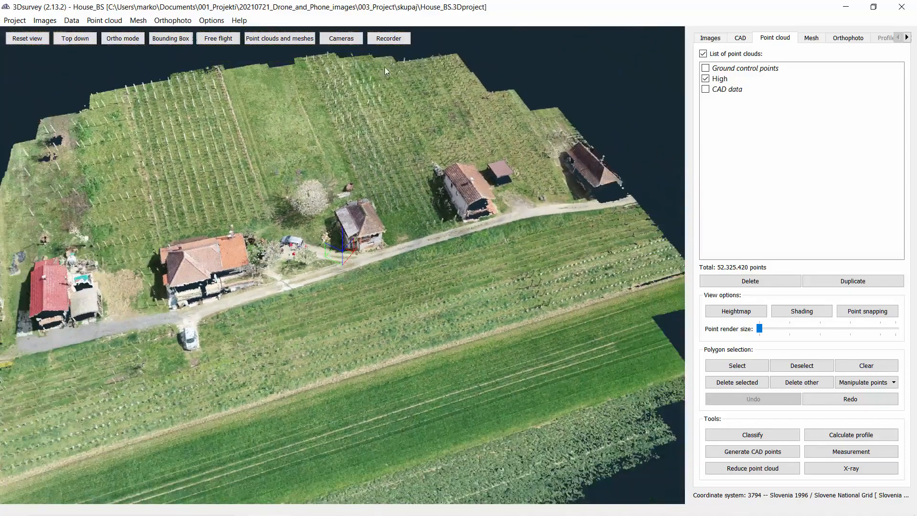
{"action": "left_click_drag", "start_coordinate": [373, 165], "coordinate": [241, 139]}
{"action": "scroll", "coordinate": [350, 242], "scroll_direction": "up", "scroll_amount": 5}
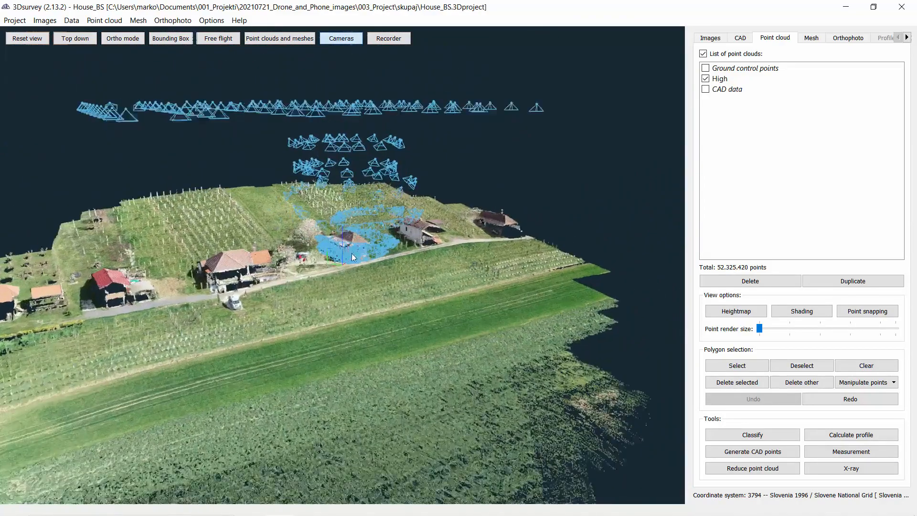
{"action": "scroll", "coordinate": [368, 242], "scroll_direction": "up", "scroll_amount": 5}
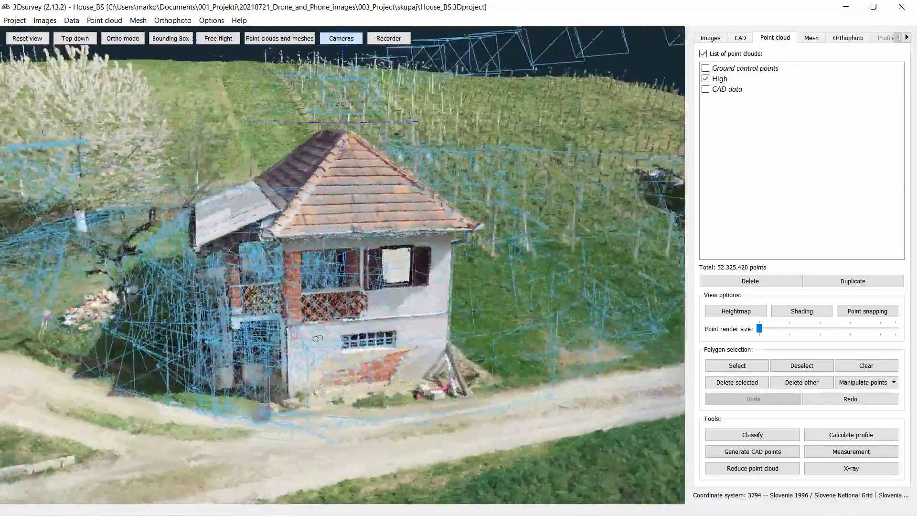
{"action": "left_click_drag", "start_coordinate": [315, 338], "coordinate": [329, 53]}
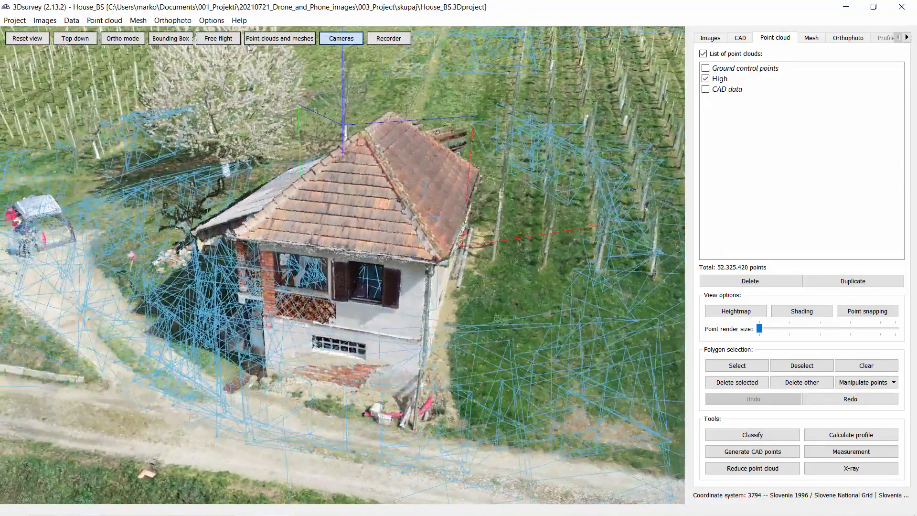
{"action": "left_click", "coordinate": [335, 39]}
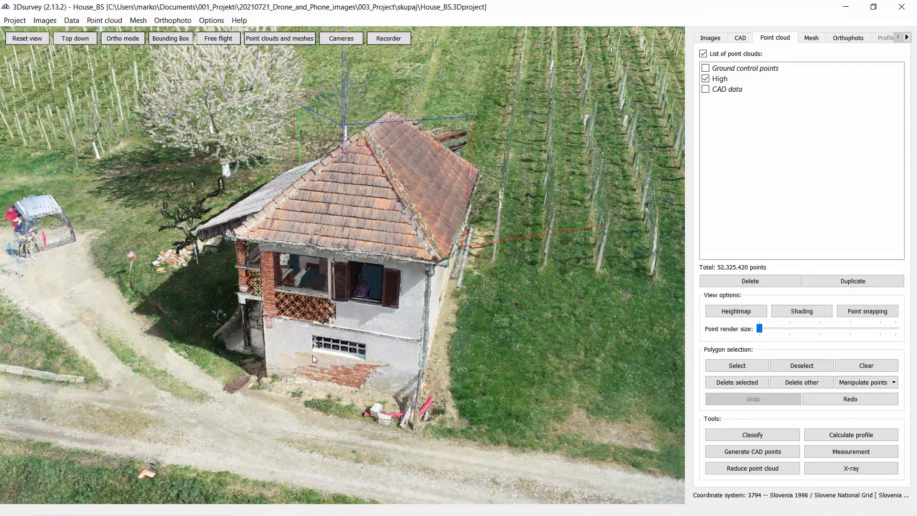
{"action": "scroll", "coordinate": [303, 358], "scroll_direction": "up", "scroll_amount": 3}
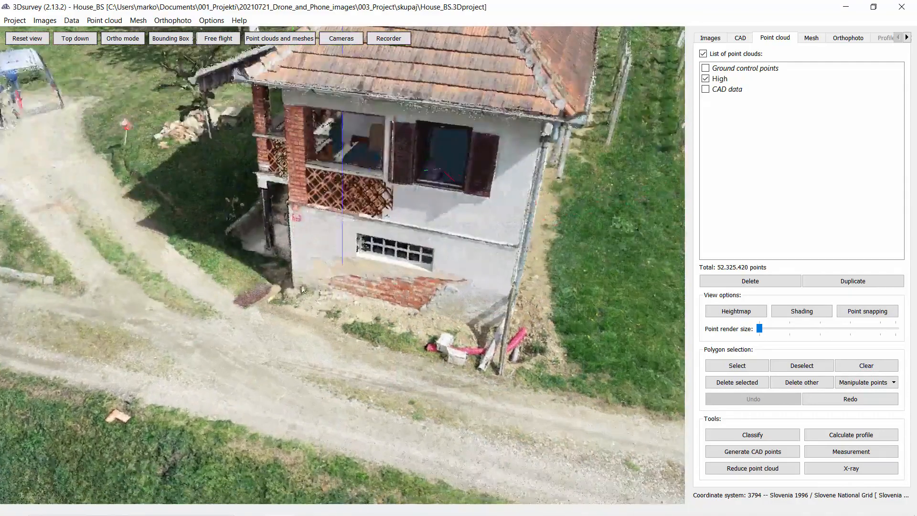
Examine the dense point cloud around the house, including the facade, house number plates, entrance, outside stairs, rear walls and roof
{"action": "scroll", "coordinate": [307, 267], "scroll_direction": "up", "scroll_amount": 5}
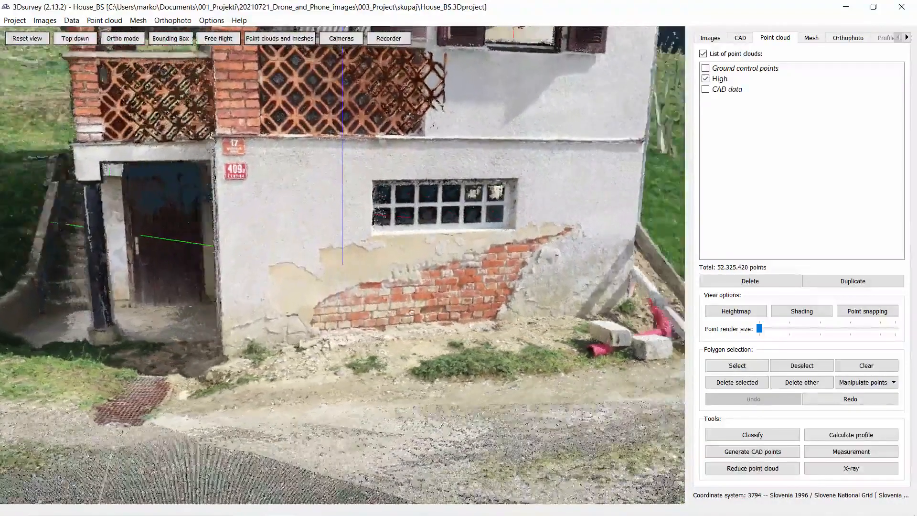
{"action": "left_click_drag", "start_coordinate": [411, 312], "coordinate": [323, 184]}
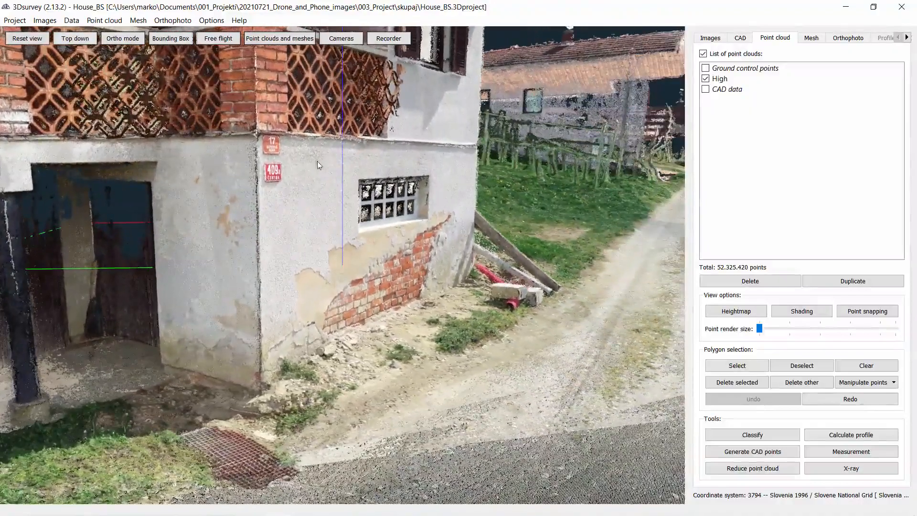
{"action": "scroll", "coordinate": [271, 175], "scroll_direction": "up", "scroll_amount": 5}
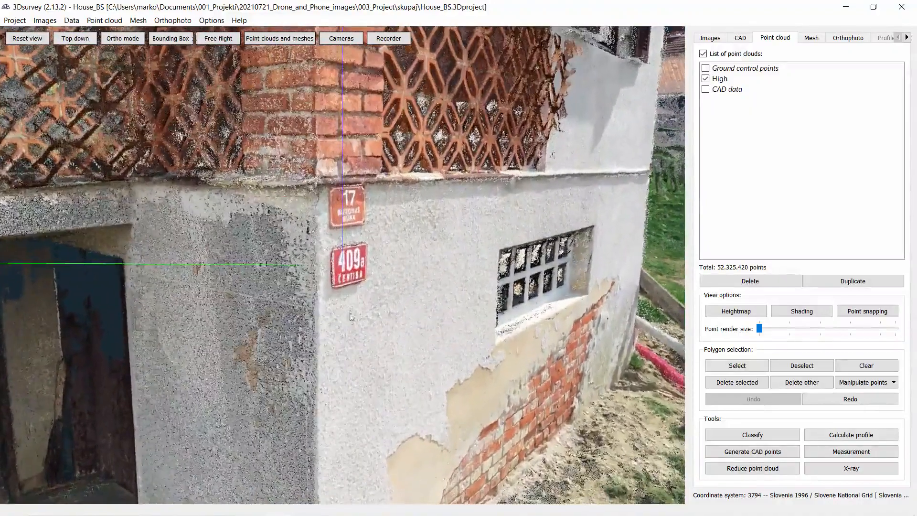
{"action": "left_click_drag", "start_coordinate": [350, 315], "coordinate": [463, 408]}
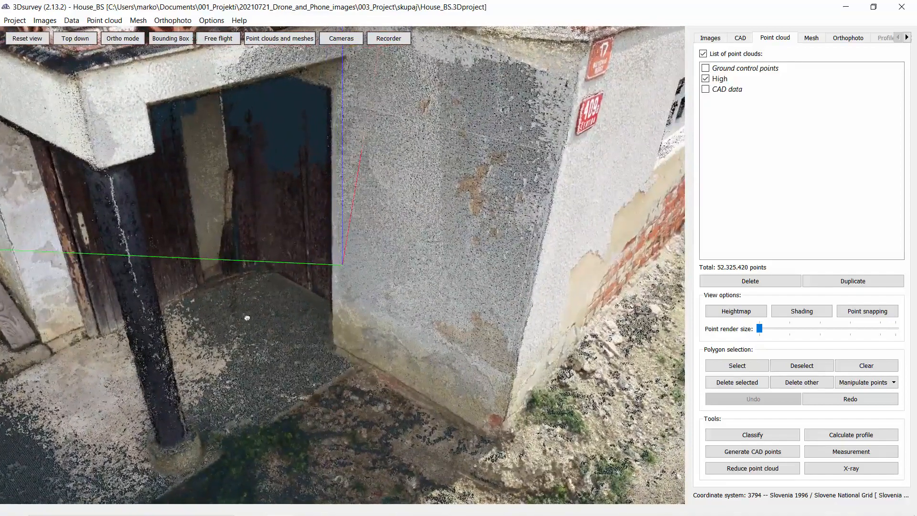
{"action": "left_click_drag", "start_coordinate": [247, 318], "coordinate": [467, 319]}
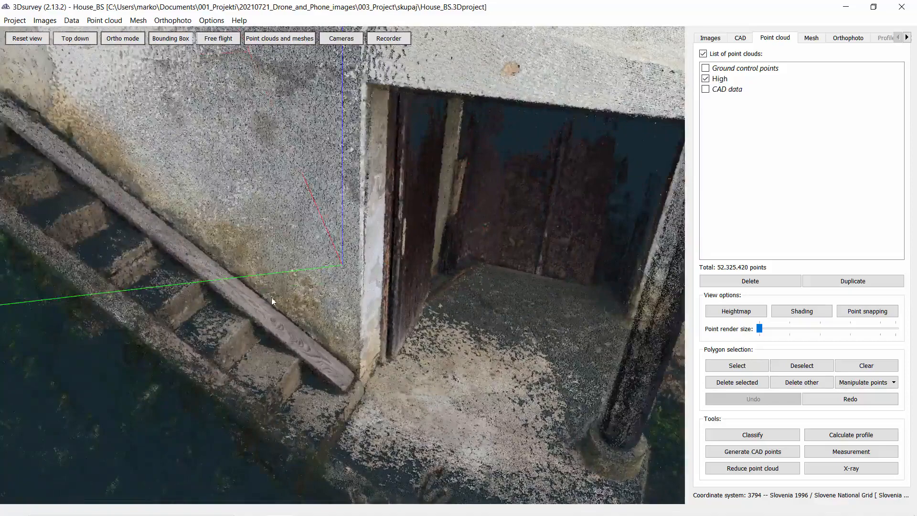
{"action": "left_click_drag", "start_coordinate": [272, 297], "coordinate": [270, 277]}
{"action": "left_click_drag", "start_coordinate": [164, 294], "coordinate": [298, 292]}
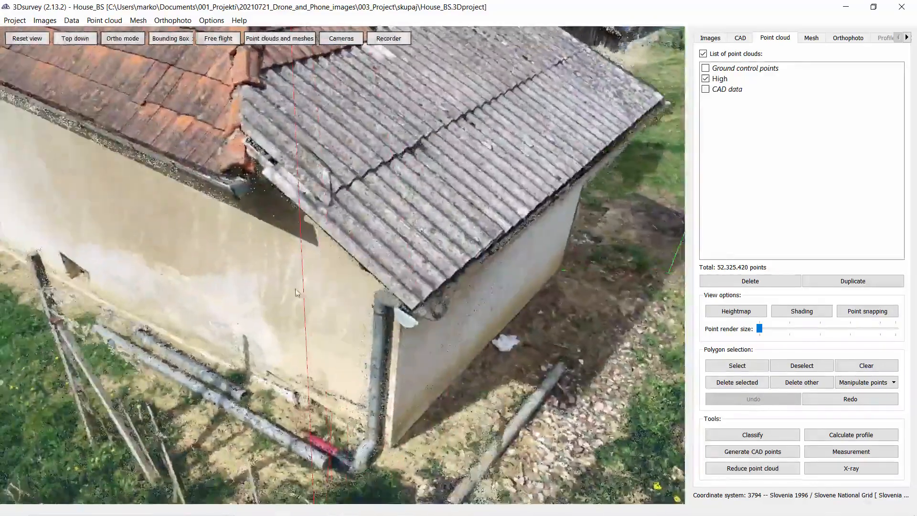
{"action": "scroll", "coordinate": [270, 277], "scroll_direction": "down", "scroll_amount": 5}
{"action": "left_click_drag", "start_coordinate": [171, 311], "coordinate": [369, 241]}
{"action": "left_click_drag", "start_coordinate": [323, 300], "coordinate": [375, 267]}
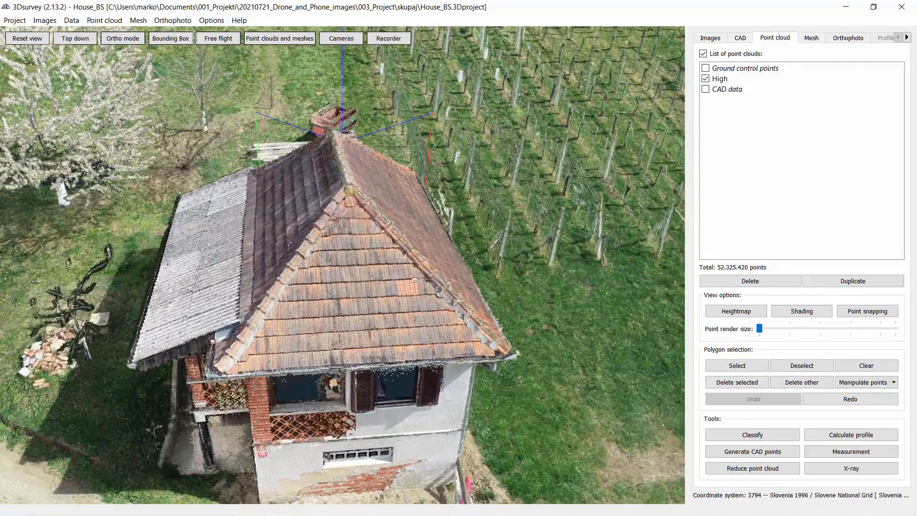
{"action": "left_click_drag", "start_coordinate": [414, 280], "coordinate": [340, 411]}
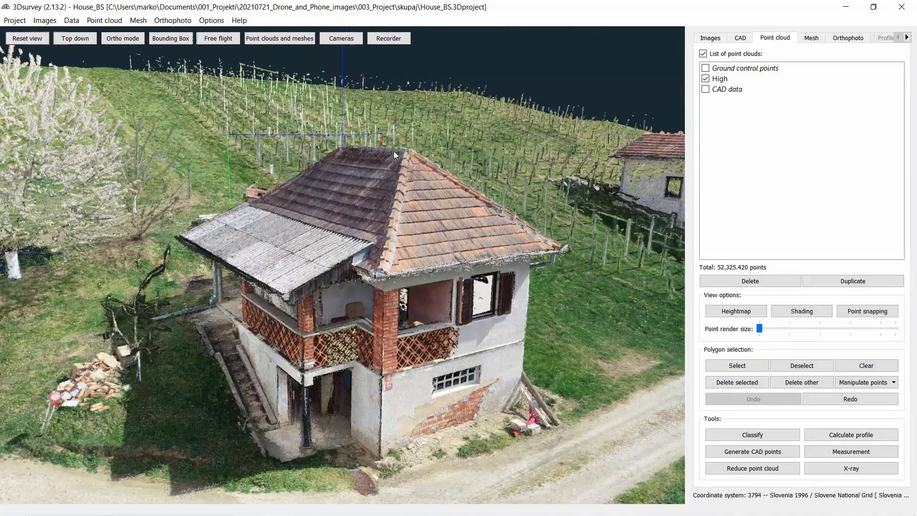
{"action": "left_click_drag", "start_coordinate": [394, 150], "coordinate": [392, 240]}
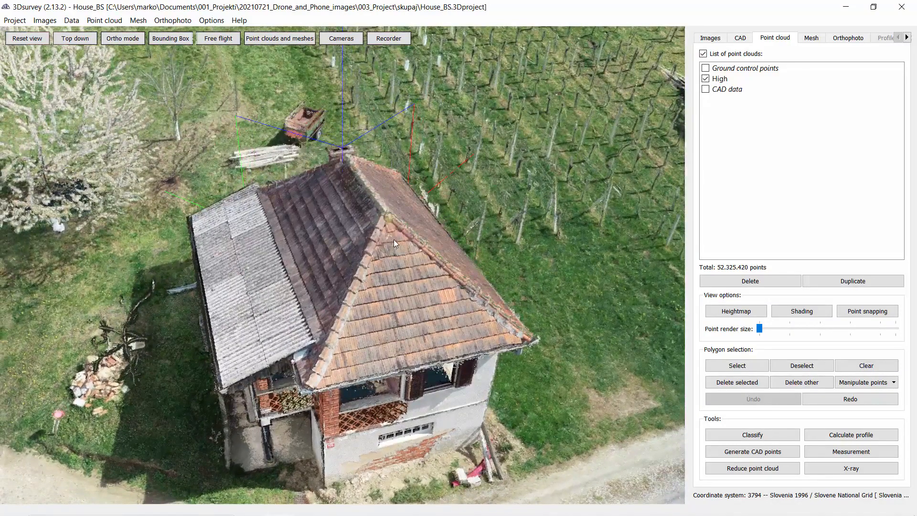
{"action": "scroll", "coordinate": [394, 239], "scroll_direction": "down", "scroll_amount": 10}
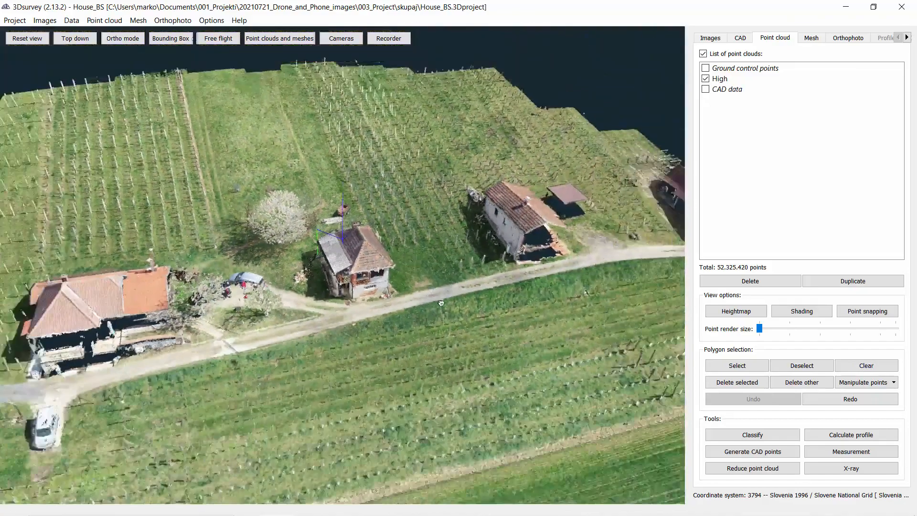
Crop the High point cloud from above to a polygon around the house, blossoming tree and adjoining road, then clear the selection
{"action": "left_click_drag", "start_coordinate": [442, 303], "coordinate": [624, 368]}
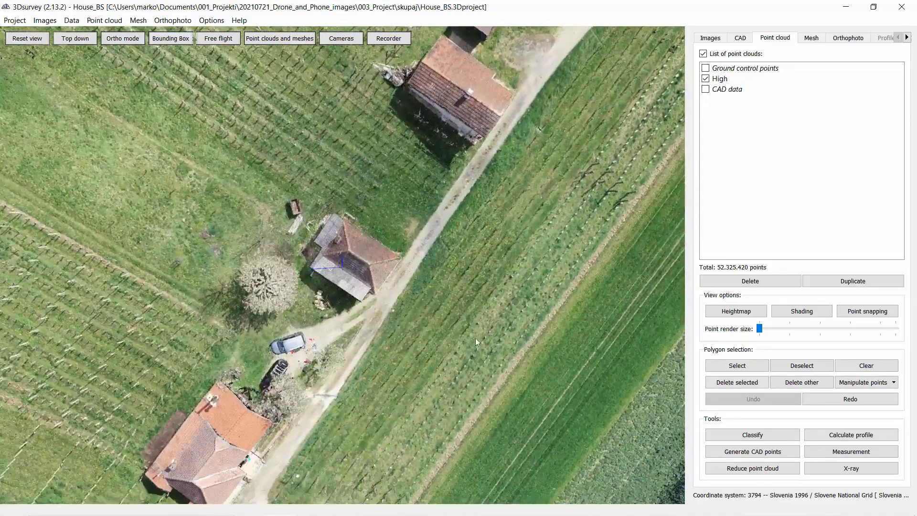
{"action": "left_click", "coordinate": [752, 366]}
{"action": "left_click", "coordinate": [280, 184]}
{"action": "left_click", "coordinate": [234, 230]}
{"action": "left_click", "coordinate": [230, 271]}
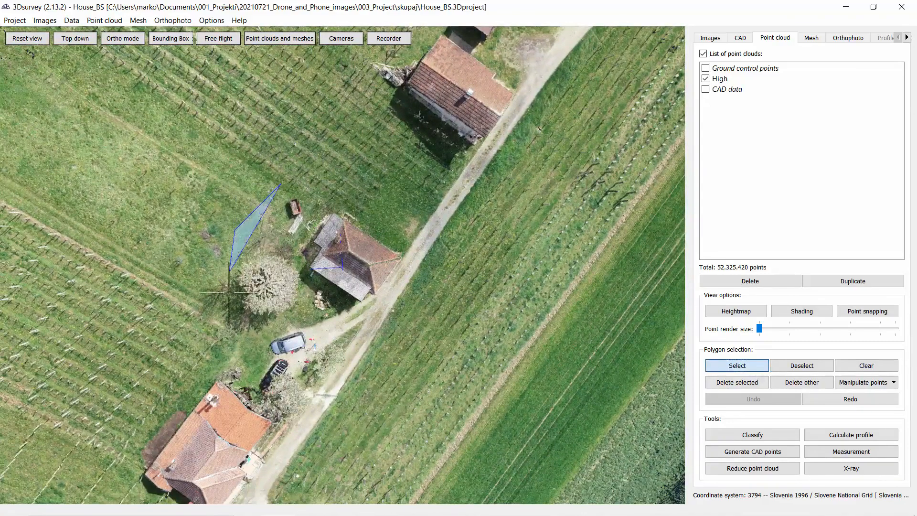
{"action": "left_click", "coordinate": [234, 304]}
{"action": "left_click", "coordinate": [279, 332]}
{"action": "left_click", "coordinate": [316, 346]}
{"action": "left_click", "coordinate": [376, 346]}
{"action": "left_click", "coordinate": [405, 326]}
{"action": "left_click", "coordinate": [429, 295]}
{"action": "left_click", "coordinate": [429, 270]}
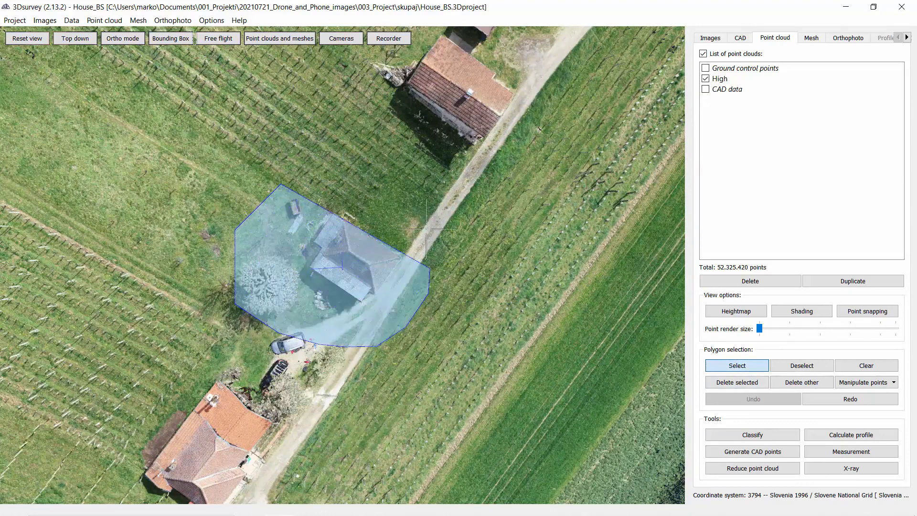
{"action": "left_click", "coordinate": [424, 217]}
{"action": "left_click", "coordinate": [406, 202]}
{"action": "left_click", "coordinate": [369, 182]}
{"action": "left_click", "coordinate": [339, 179]}
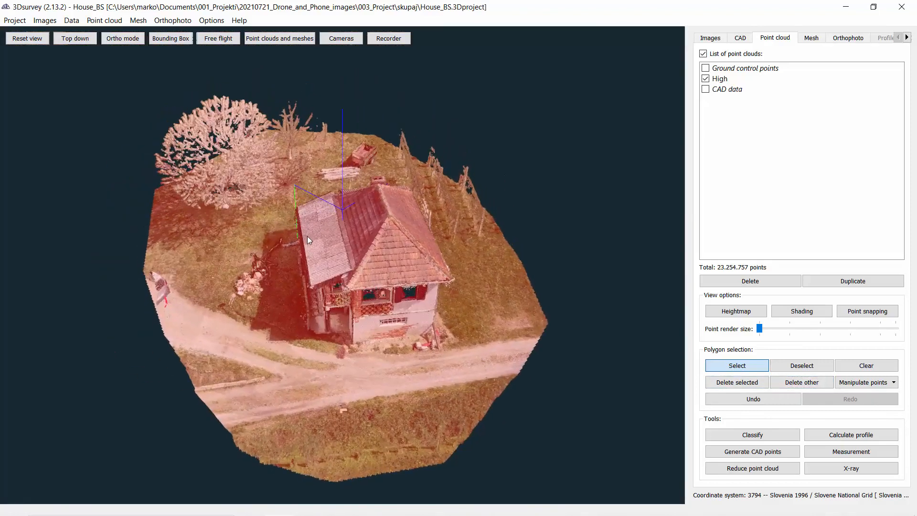
{"action": "left_click_drag", "start_coordinate": [359, 329], "coordinate": [377, 290]}
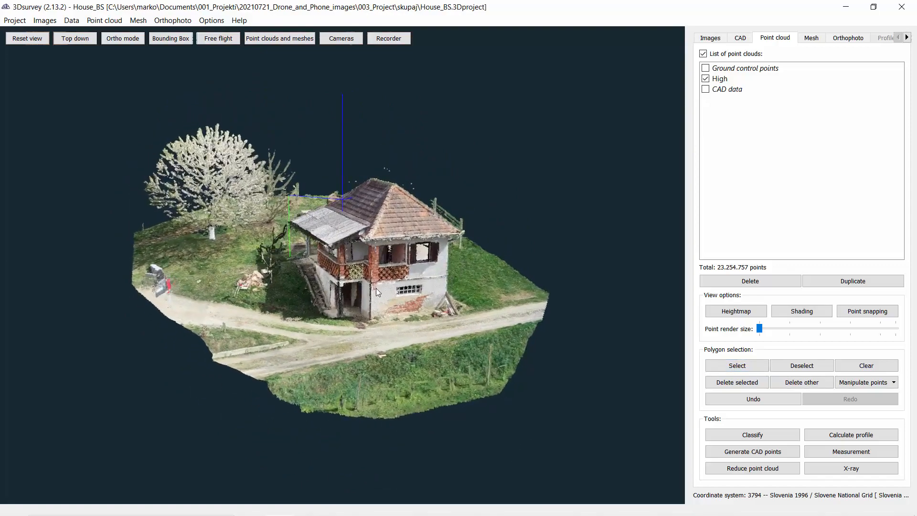
{"action": "scroll", "coordinate": [376, 288], "scroll_direction": "up", "scroll_amount": 3}
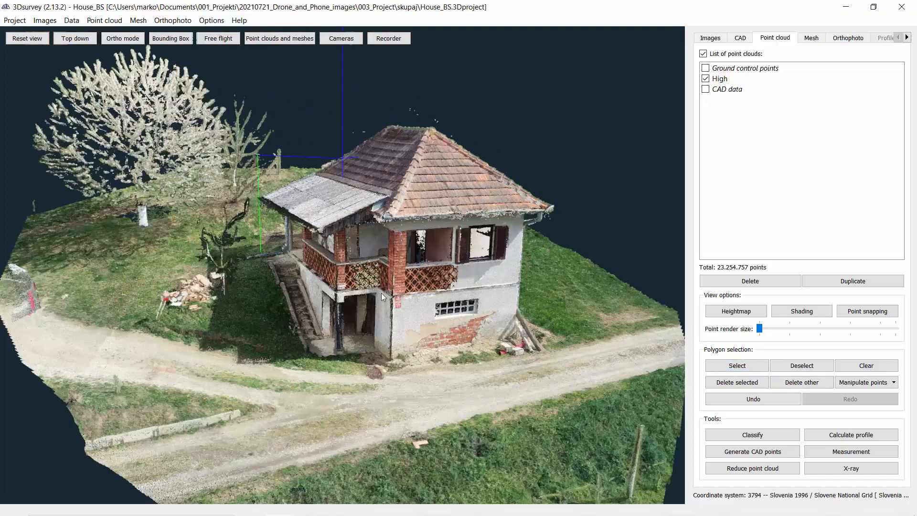
Calculate a full 3D mesh with texture from the High point cloud, keeping the preset advanced settings
{"action": "left_click", "coordinate": [136, 21]}
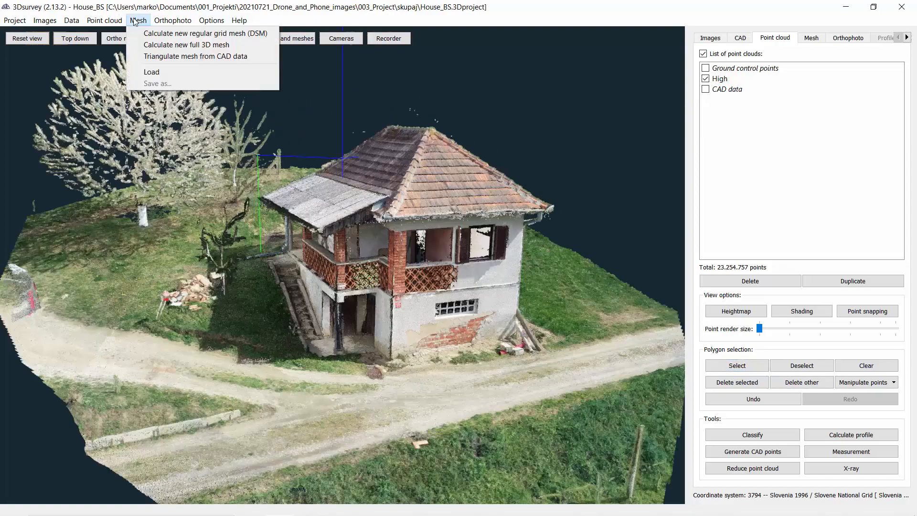
{"action": "left_click", "coordinate": [161, 45]}
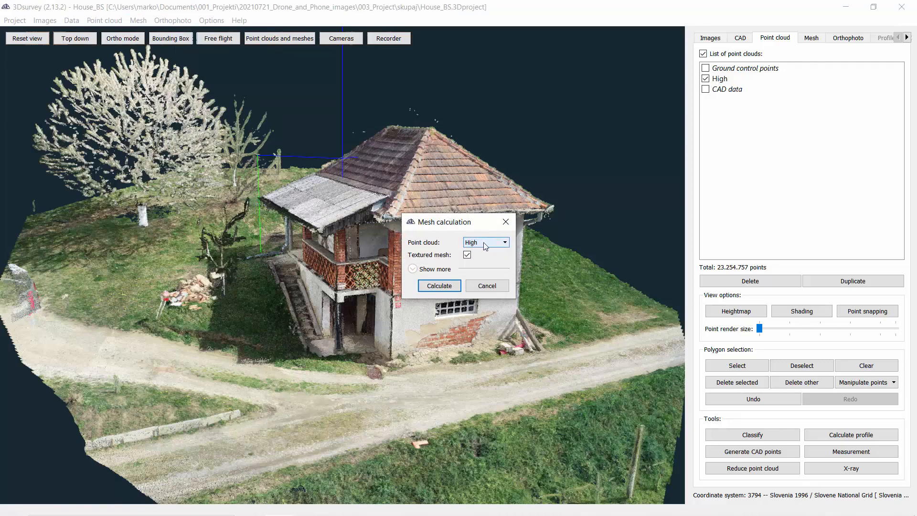
{"action": "left_click", "coordinate": [413, 270]}
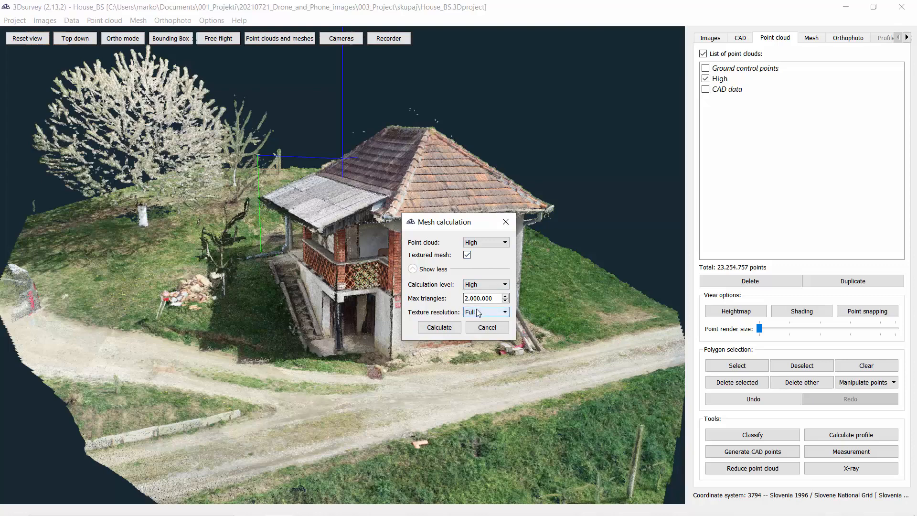
{"action": "left_click", "coordinate": [435, 269]}
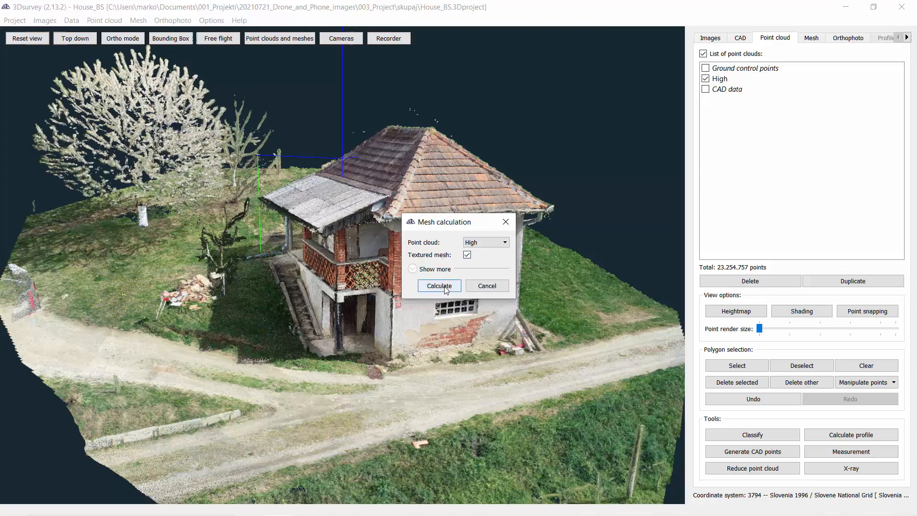
{"action": "left_click", "coordinate": [440, 286]}
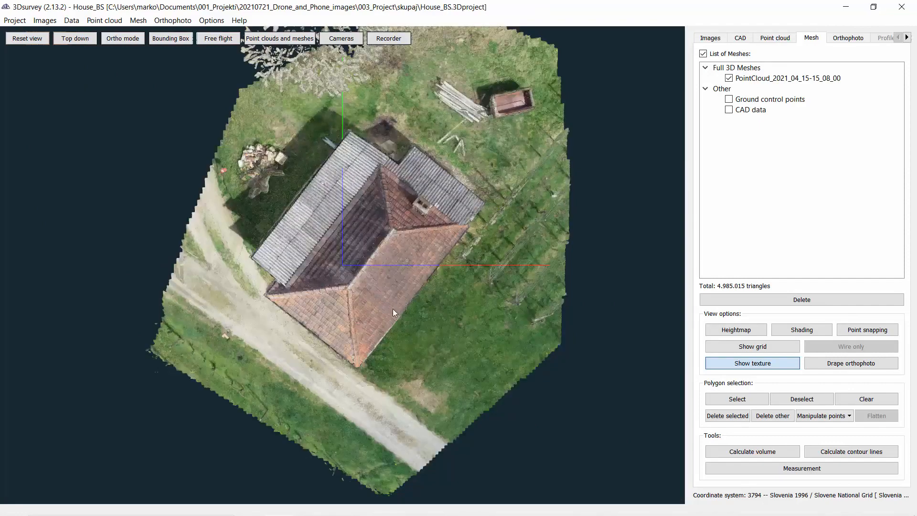
Examine the textured mesh from the whole site down to the side wall with its meter cabinet, drainpipe and foundation
{"action": "scroll", "coordinate": [393, 313], "scroll_direction": "up", "scroll_amount": 3}
{"action": "left_click_drag", "start_coordinate": [403, 339], "coordinate": [497, 218]}
{"action": "left_click_drag", "start_coordinate": [282, 340], "coordinate": [221, 359]}
{"action": "scroll", "coordinate": [283, 347], "scroll_direction": "up", "scroll_amount": 3}
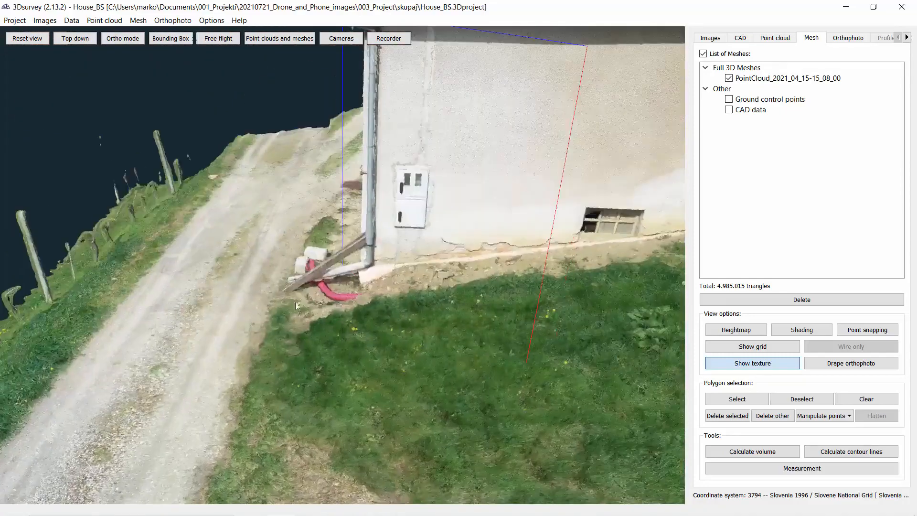
{"action": "scroll", "coordinate": [310, 291], "scroll_direction": "up", "scroll_amount": 5}
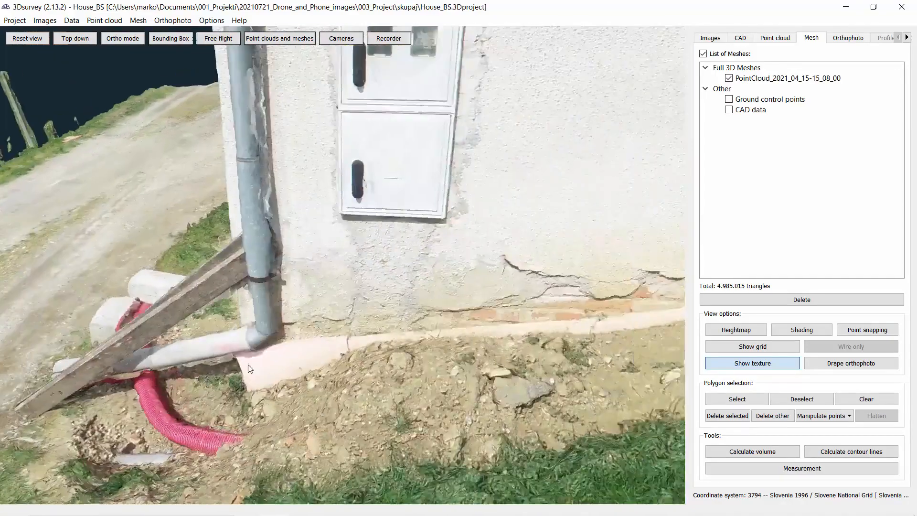
{"action": "left_click_drag", "start_coordinate": [304, 352], "coordinate": [405, 314]}
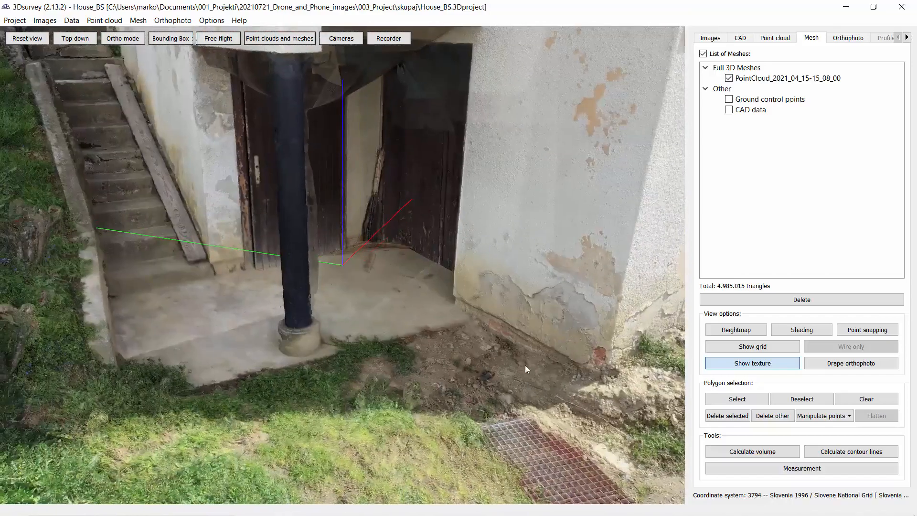
Examine the textured mesh at the balcony floor, roof edge, outside stairs and entrance, then the house as a whole
{"action": "left_click", "coordinate": [343, 42]}
{"action": "left_click", "coordinate": [343, 42]}
{"action": "left_click_drag", "start_coordinate": [354, 188], "coordinate": [256, 238]}
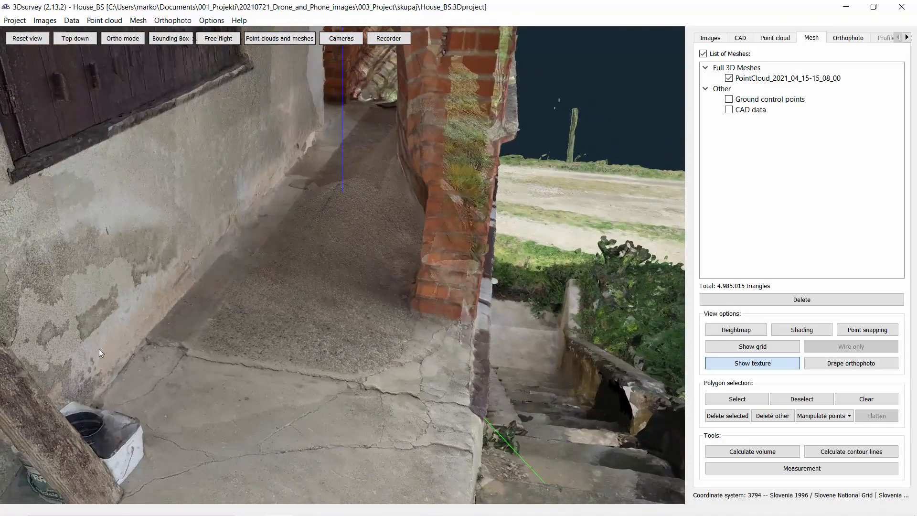
{"action": "left_click_drag", "start_coordinate": [173, 303], "coordinate": [267, 347]}
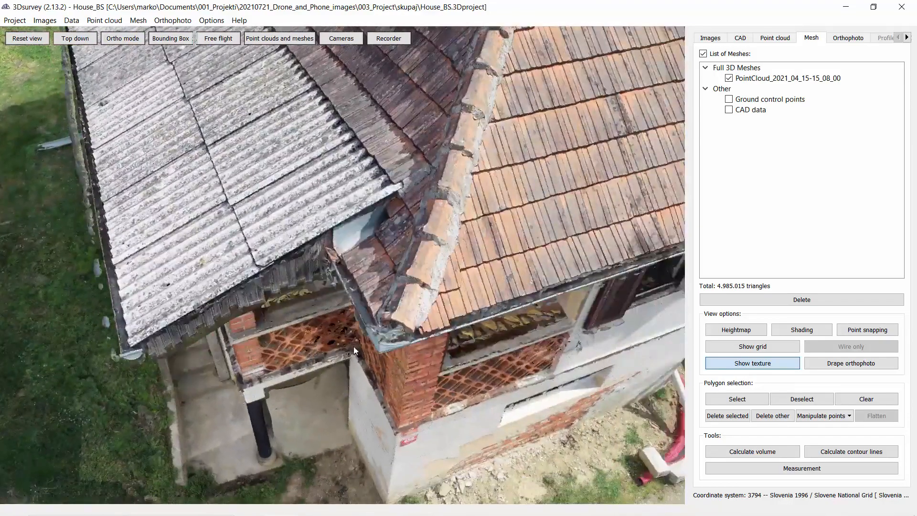
{"action": "left_click_drag", "start_coordinate": [436, 367], "coordinate": [443, 266]}
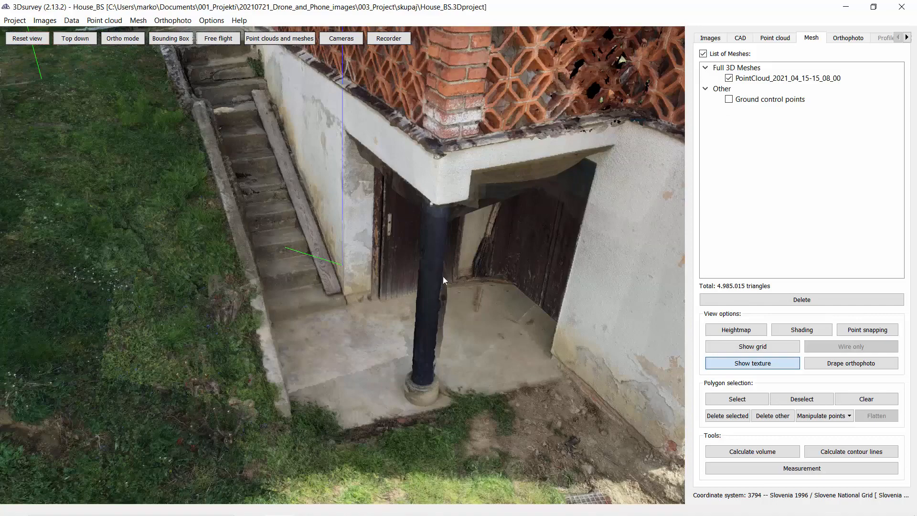
{"action": "scroll", "coordinate": [526, 357], "scroll_direction": "down", "scroll_amount": 10}
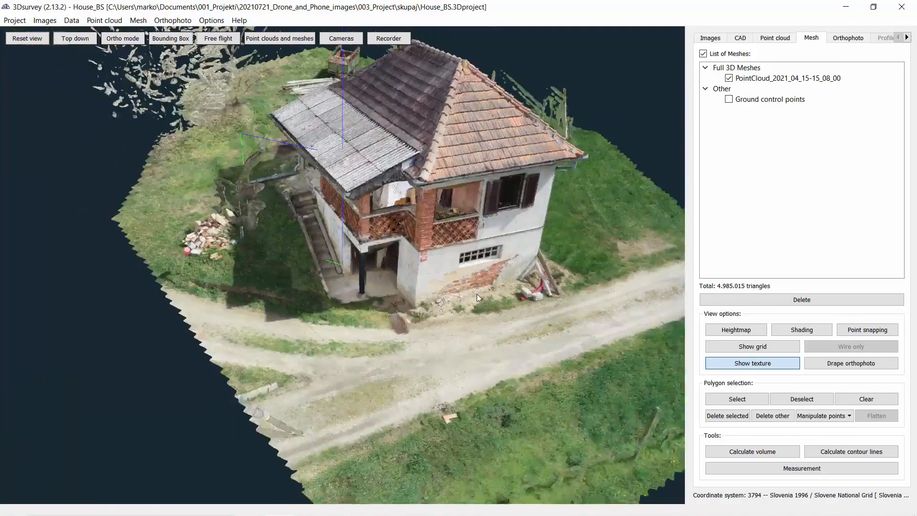
{"action": "left_click_drag", "start_coordinate": [476, 294], "coordinate": [380, 321]}
{"action": "scroll", "coordinate": [379, 322], "scroll_direction": "up", "scroll_amount": 5}
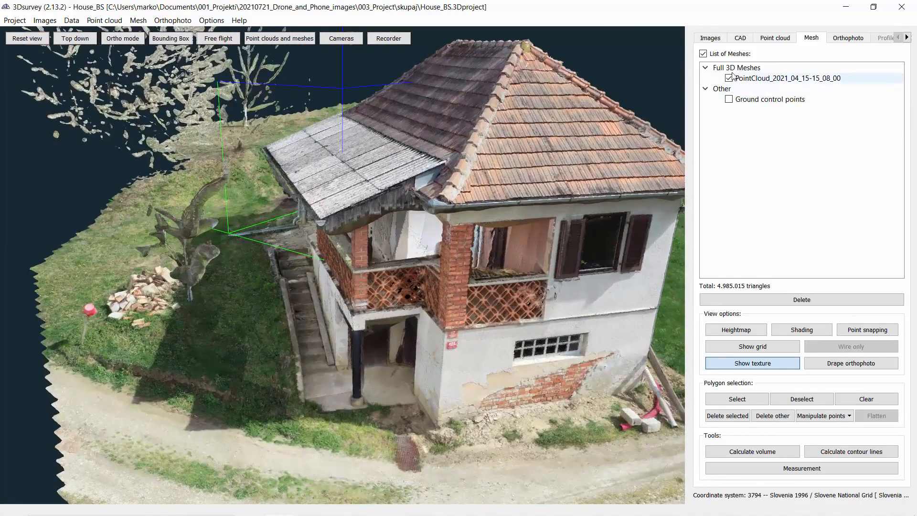
Open the CAD tools and examine the facade, balcony and entrance with the point cloud displayed together with the mesh
{"action": "left_click", "coordinate": [741, 38]}
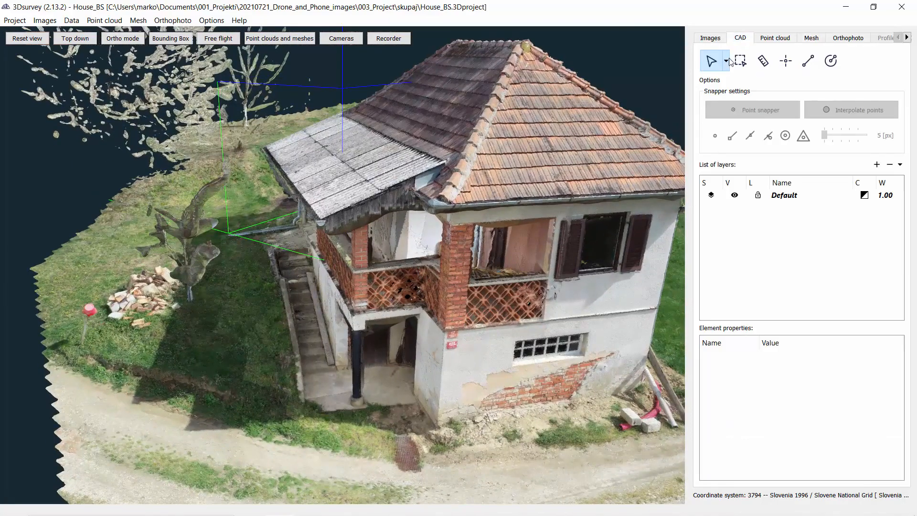
{"action": "left_click_drag", "start_coordinate": [361, 331], "coordinate": [380, 359]}
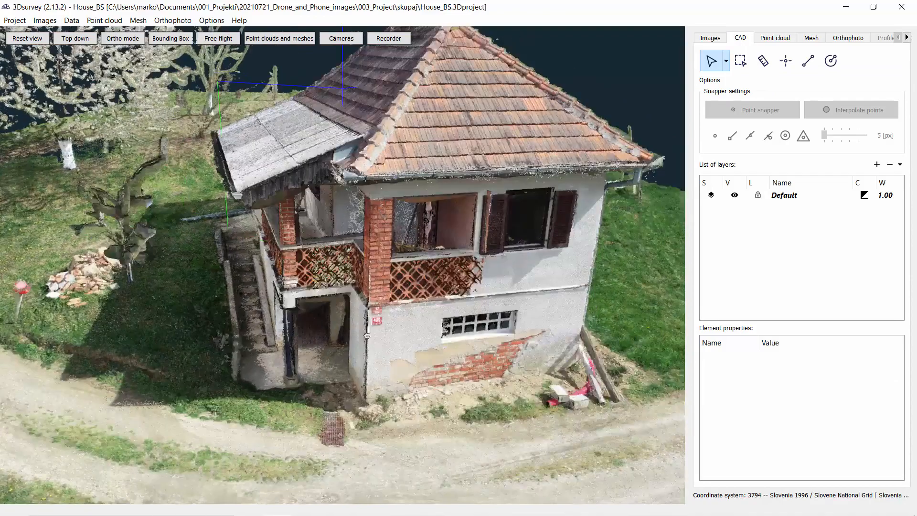
{"action": "scroll", "coordinate": [438, 437], "scroll_direction": "up", "scroll_amount": 4}
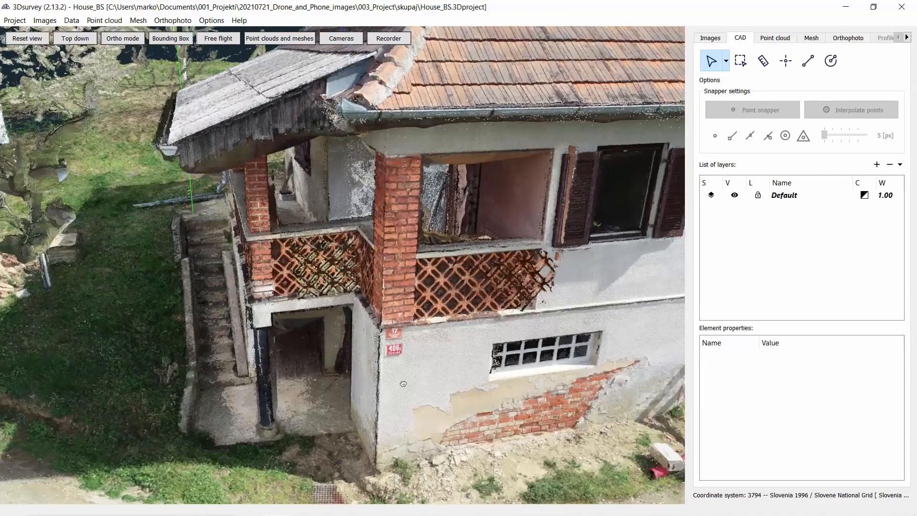
{"action": "left_click_drag", "start_coordinate": [438, 437], "coordinate": [400, 322]}
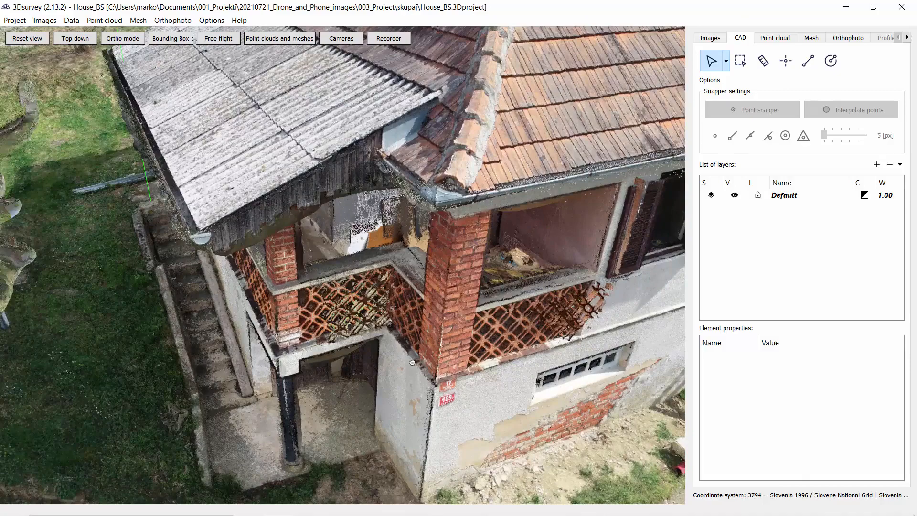
{"action": "left_click_drag", "start_coordinate": [412, 362], "coordinate": [419, 395]}
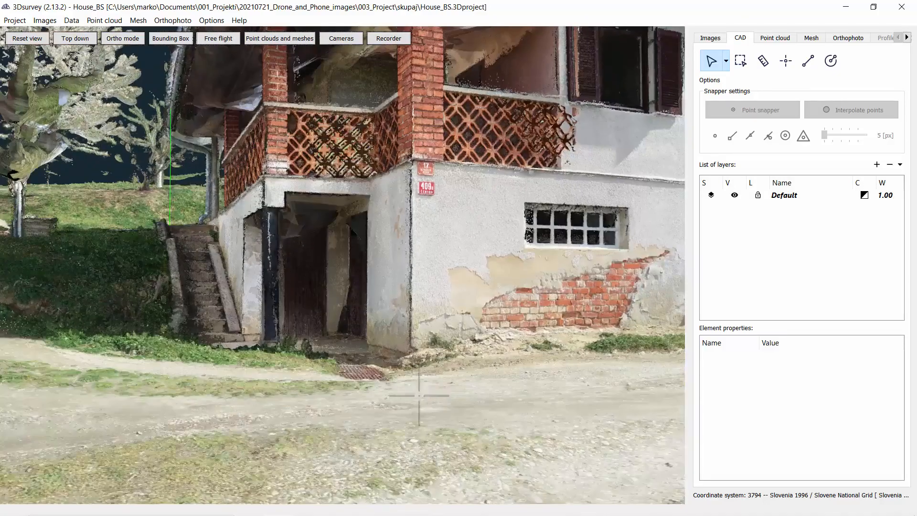
{"action": "scroll", "coordinate": [421, 406], "scroll_direction": "up", "scroll_amount": 5}
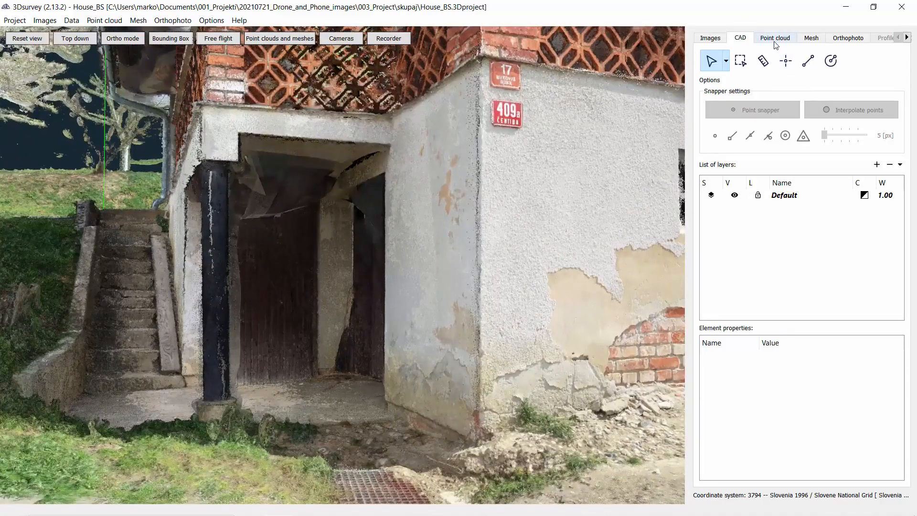
Hide the High point cloud and view the textured mesh alone around the entrance and balcony corner
{"action": "left_click", "coordinate": [775, 38]}
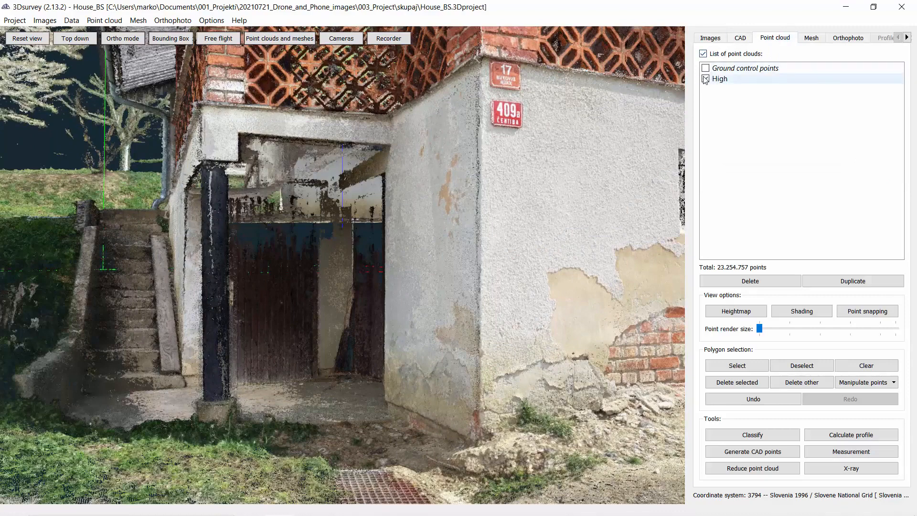
{"action": "left_click", "coordinate": [705, 79]}
{"action": "left_click", "coordinate": [811, 39]}
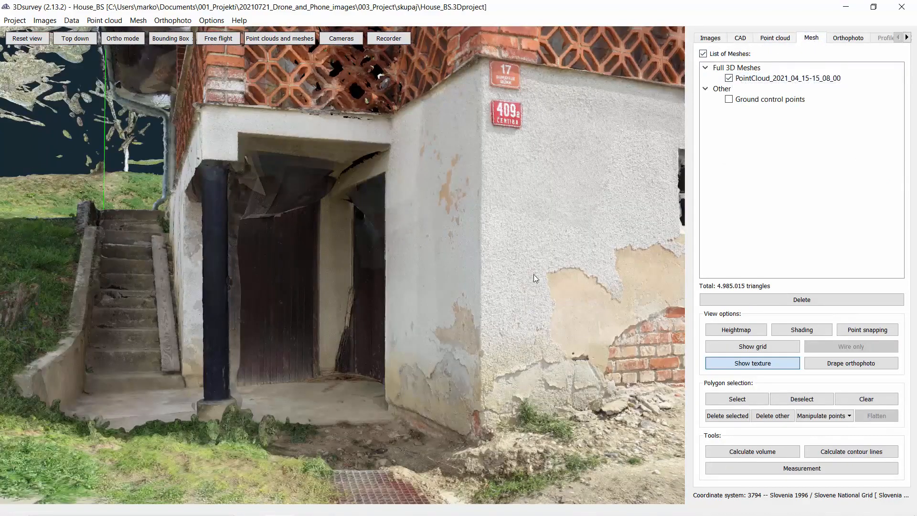
{"action": "left_click_drag", "start_coordinate": [547, 302], "coordinate": [391, 413]}
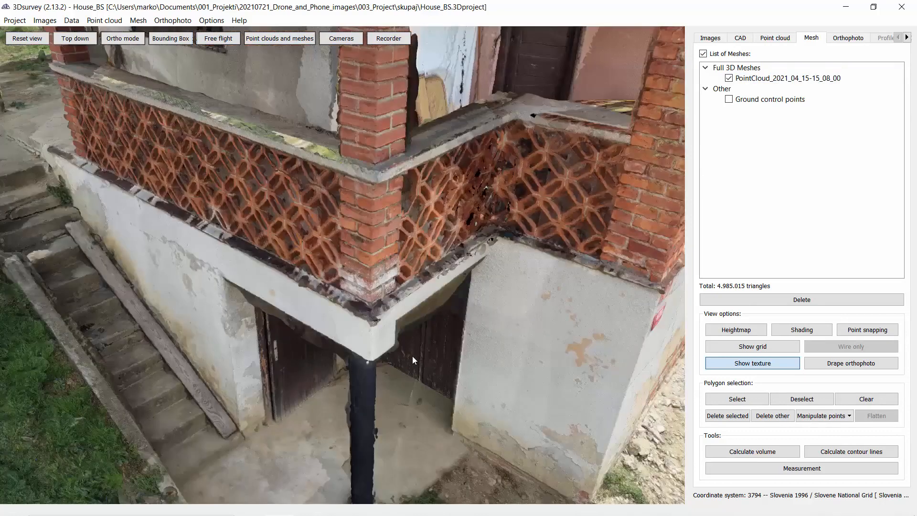
{"action": "left_click_drag", "start_coordinate": [412, 357], "coordinate": [467, 402]}
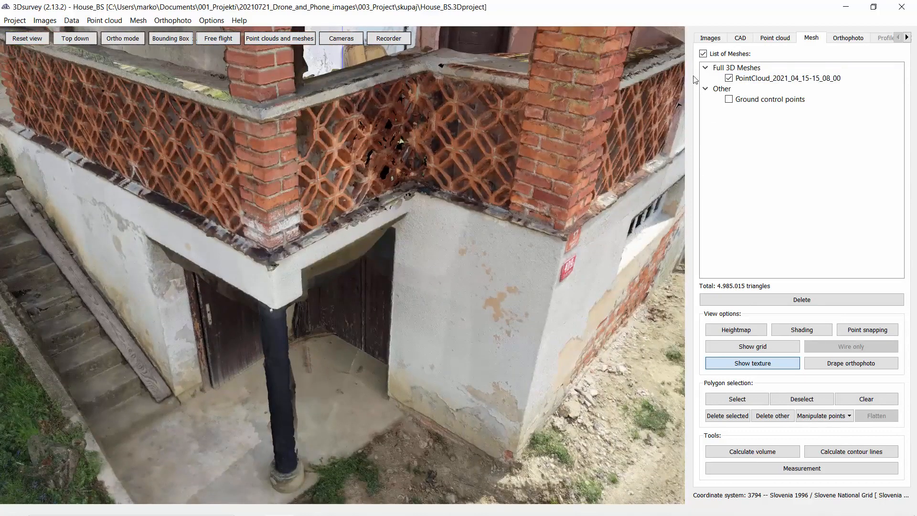
Add a CAD layer named House and make it the current drawing layer
{"action": "left_click", "coordinate": [741, 38]}
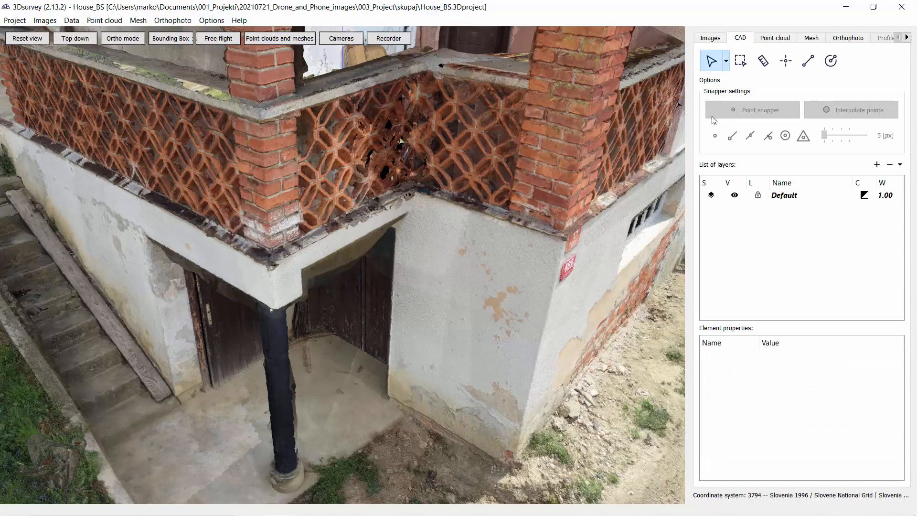
{"action": "left_click", "coordinate": [877, 165]}
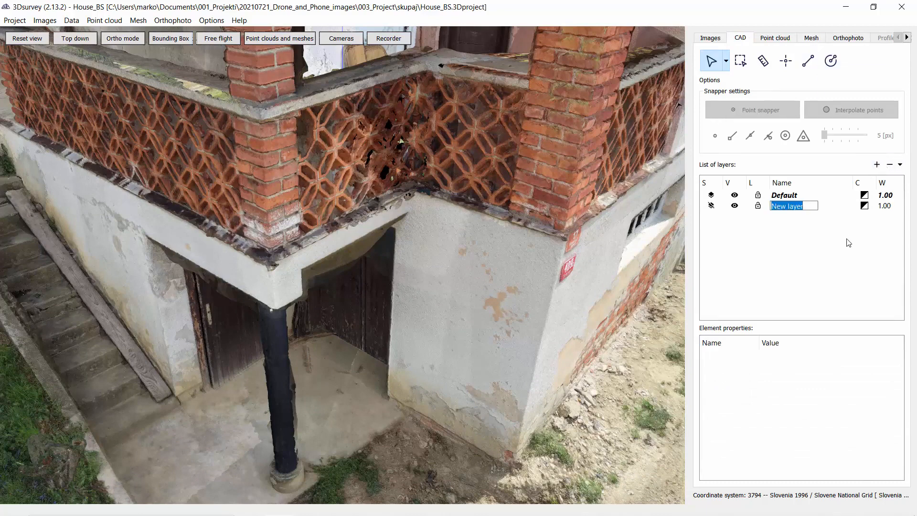
{"action": "type", "text": "House"}
{"action": "left_click", "coordinate": [712, 206]}
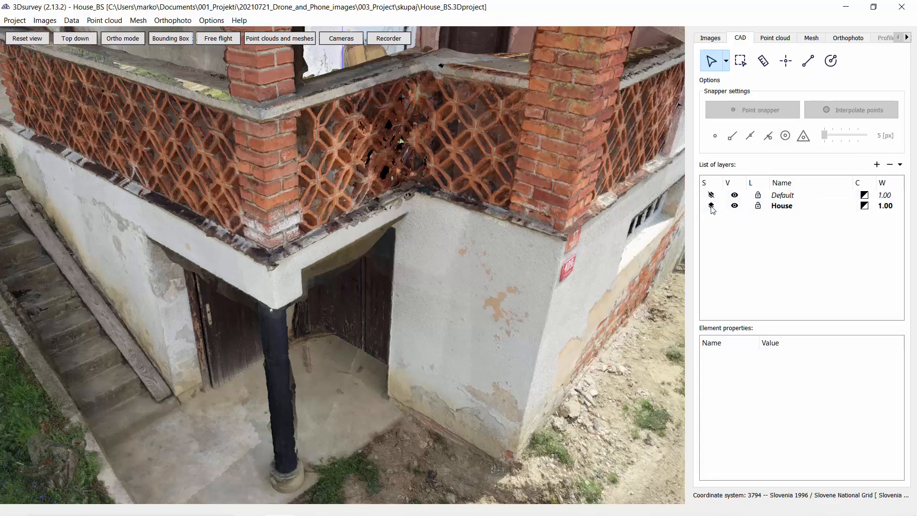
Give the House layer a red line color and a line width of 3.00
{"action": "left_click", "coordinate": [866, 209]}
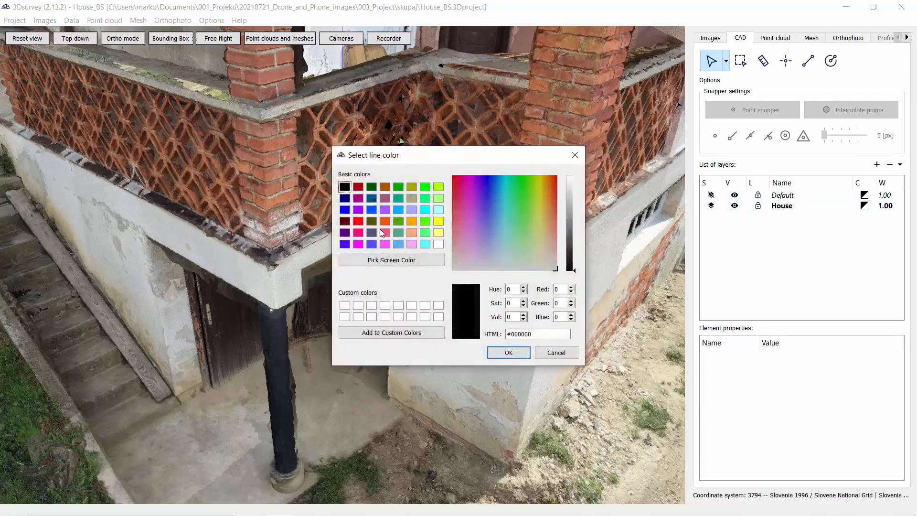
{"action": "left_click", "coordinate": [358, 221]}
{"action": "left_click", "coordinate": [509, 352]}
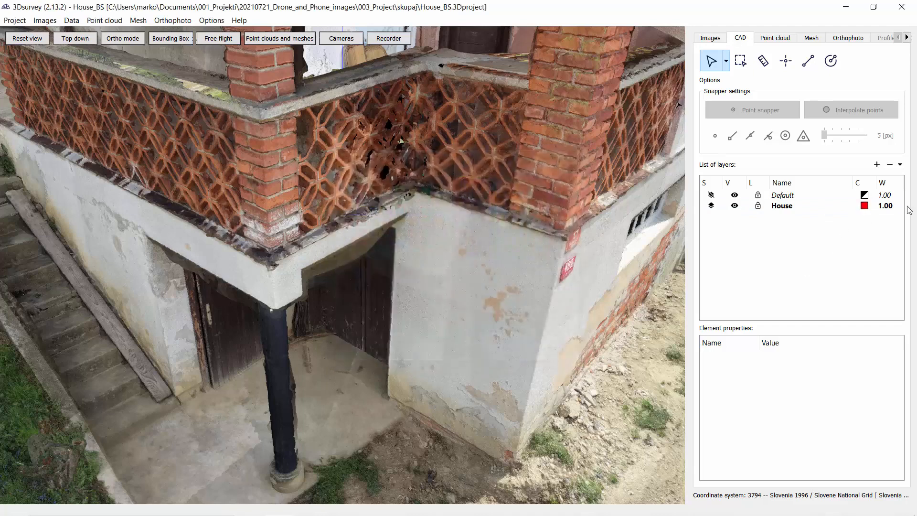
{"action": "double_click", "coordinate": [887, 207]}
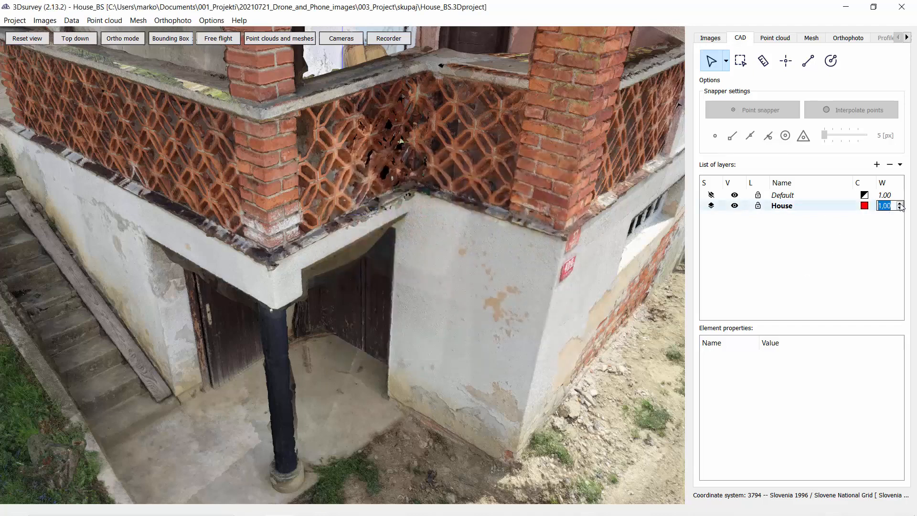
{"action": "left_click", "coordinate": [900, 204]}
{"action": "left_click", "coordinate": [887, 220]}
Start a polyline with endpoint snapping enabled, running from the outer wall corner's ground point to the inner corner between the entrance doors
{"action": "left_click", "coordinate": [808, 62]}
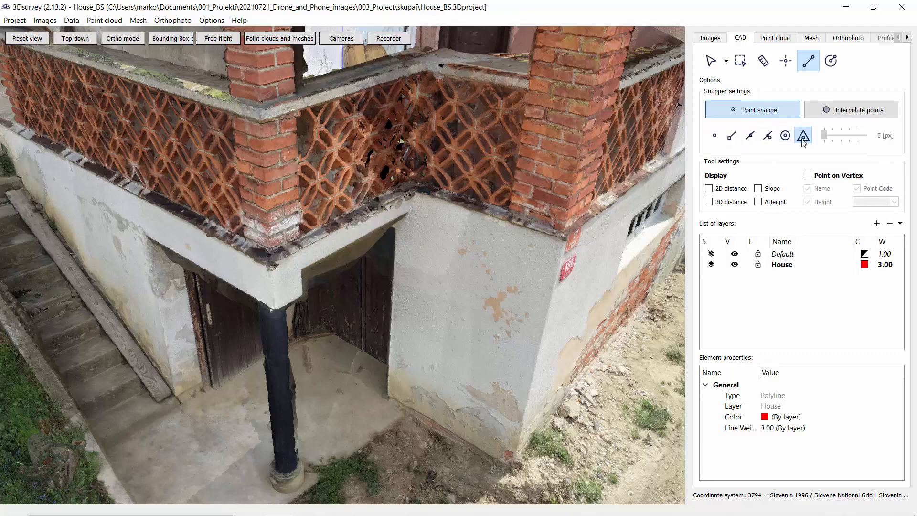
{"action": "left_click", "coordinate": [737, 139]}
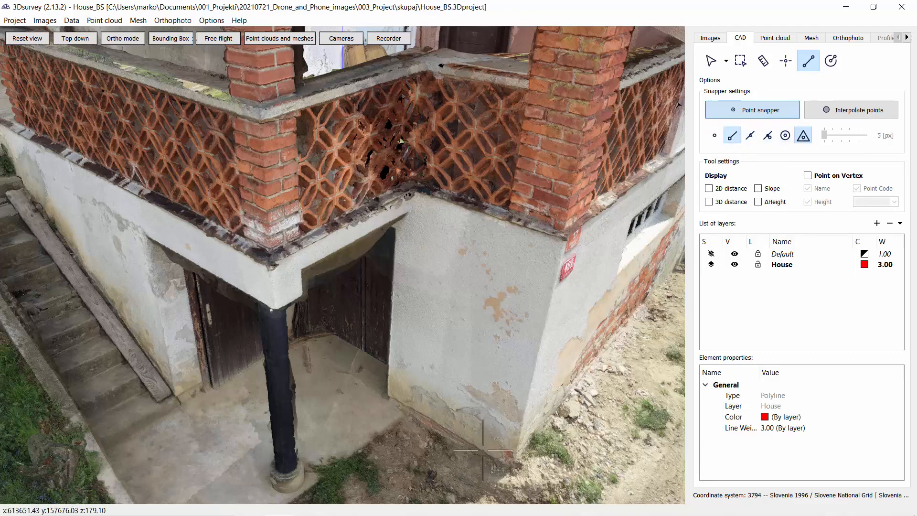
{"action": "scroll", "coordinate": [492, 430], "scroll_direction": "up", "scroll_amount": 5}
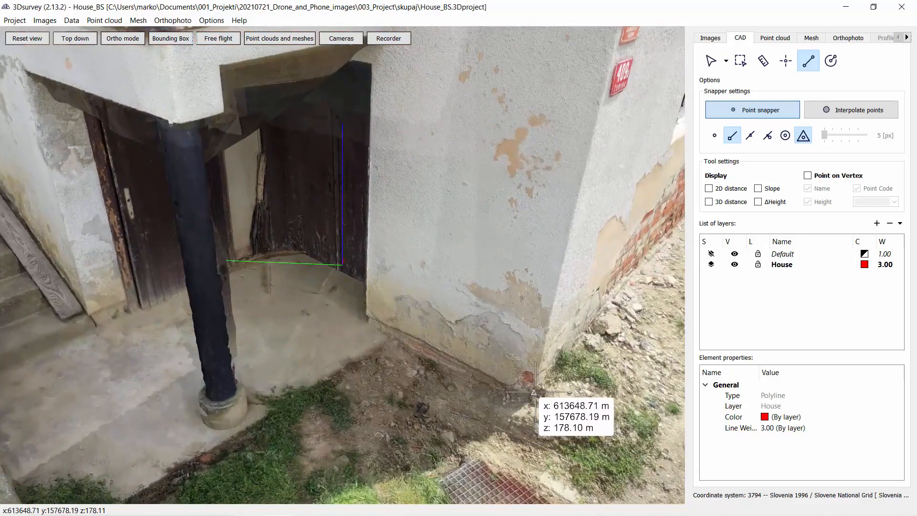
{"action": "left_click", "coordinate": [535, 392]}
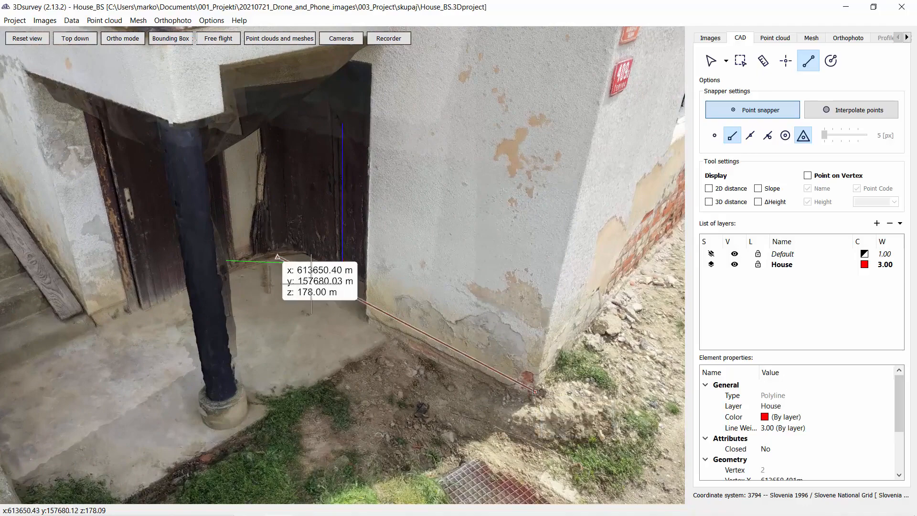
{"action": "key", "text": "Right"}
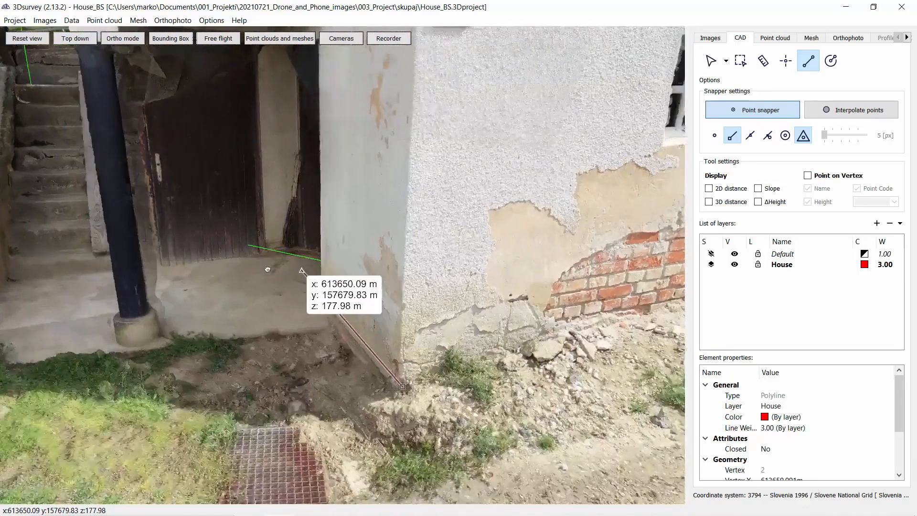
{"action": "left_click_drag", "start_coordinate": [268, 269], "coordinate": [249, 249]}
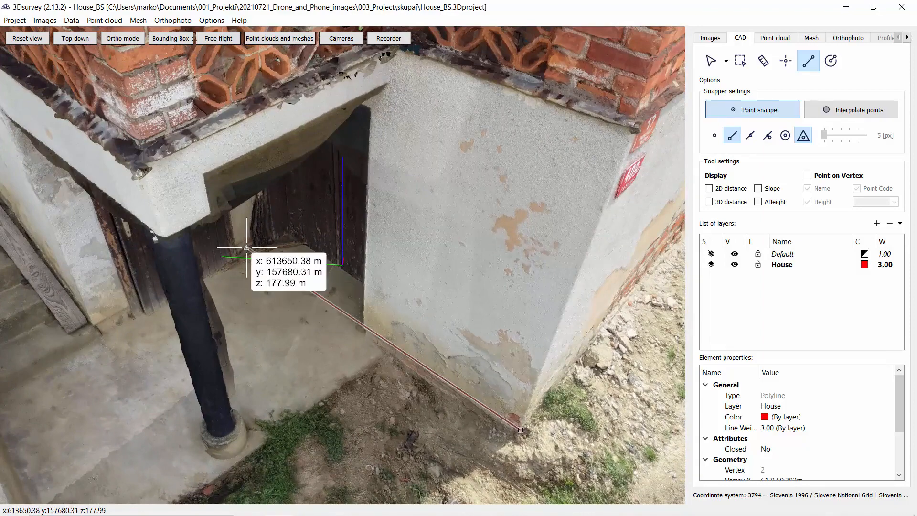
{"action": "left_click", "coordinate": [239, 252]}
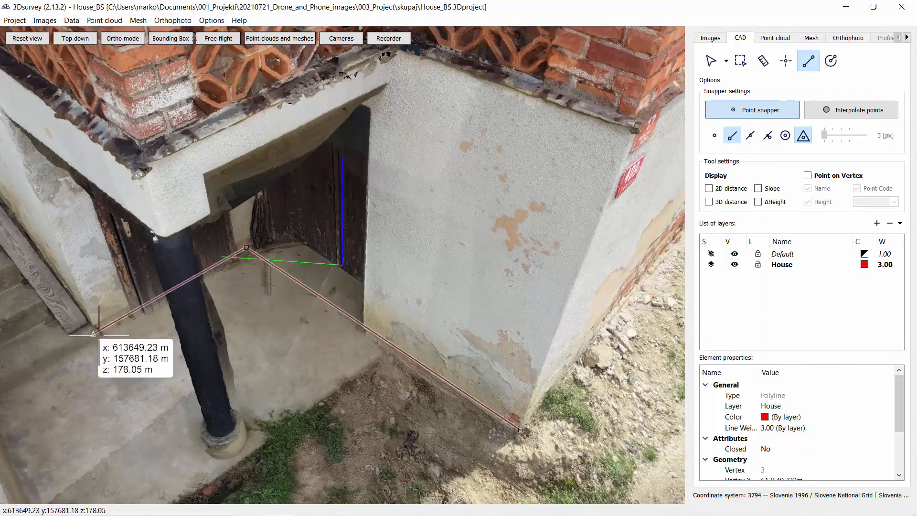
Extend the polyline along the wall base to the corner at the foot of the stairs and up to the landing
{"action": "scroll", "coordinate": [94, 363], "scroll_direction": "up", "scroll_amount": 5}
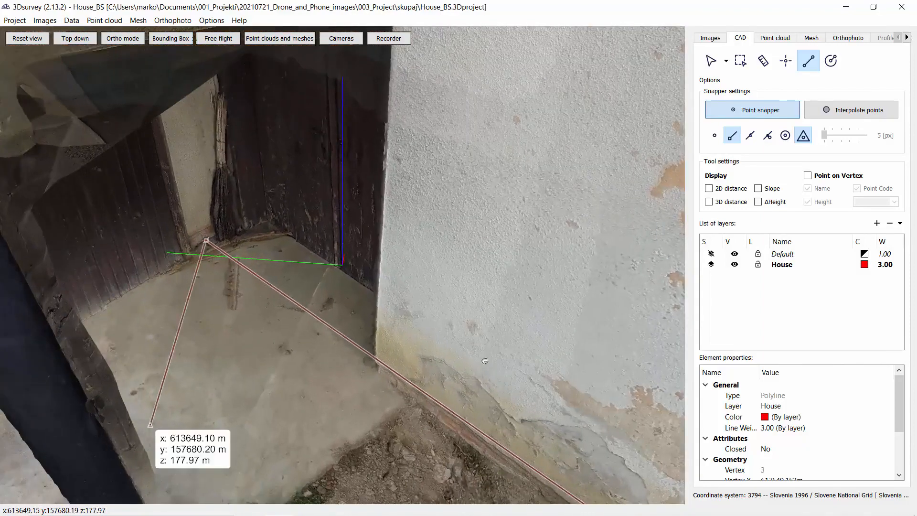
{"action": "left_click_drag", "start_coordinate": [153, 420], "coordinate": [369, 383]}
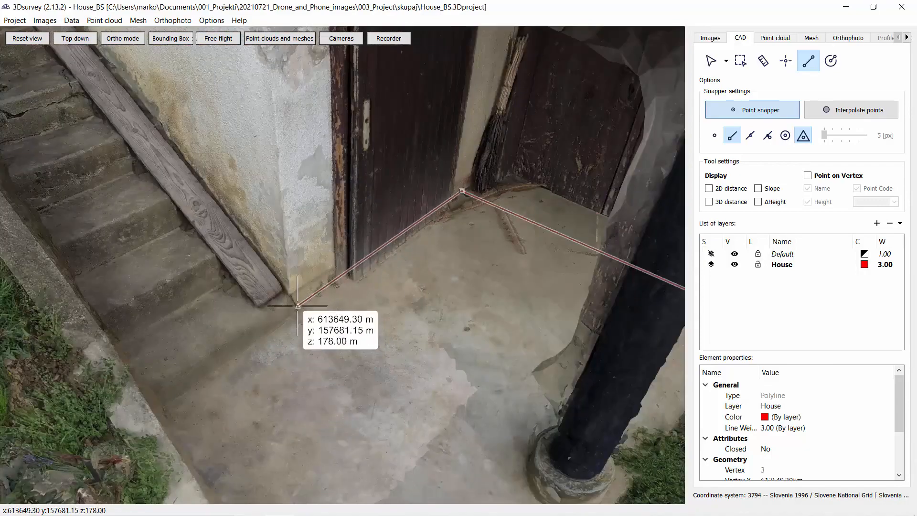
{"action": "left_click_drag", "start_coordinate": [511, 343], "coordinate": [379, 169]}
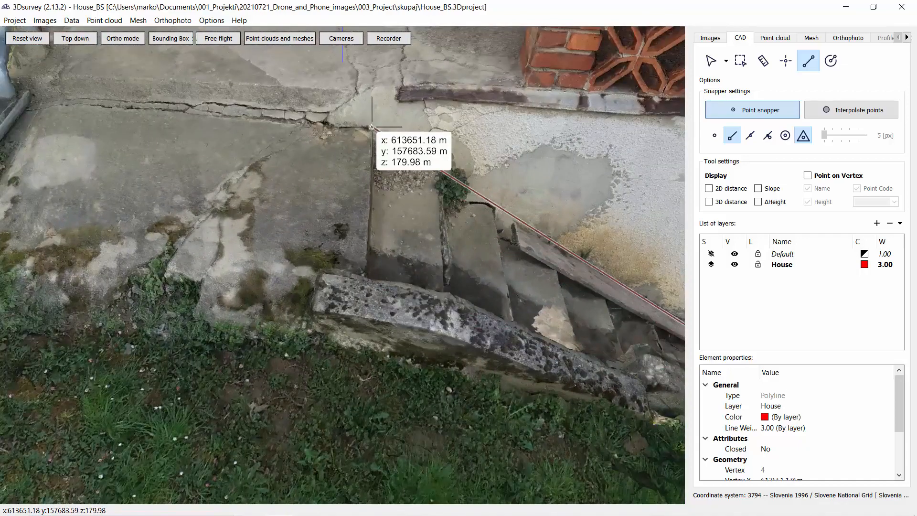
{"action": "left_click", "coordinate": [450, 178]}
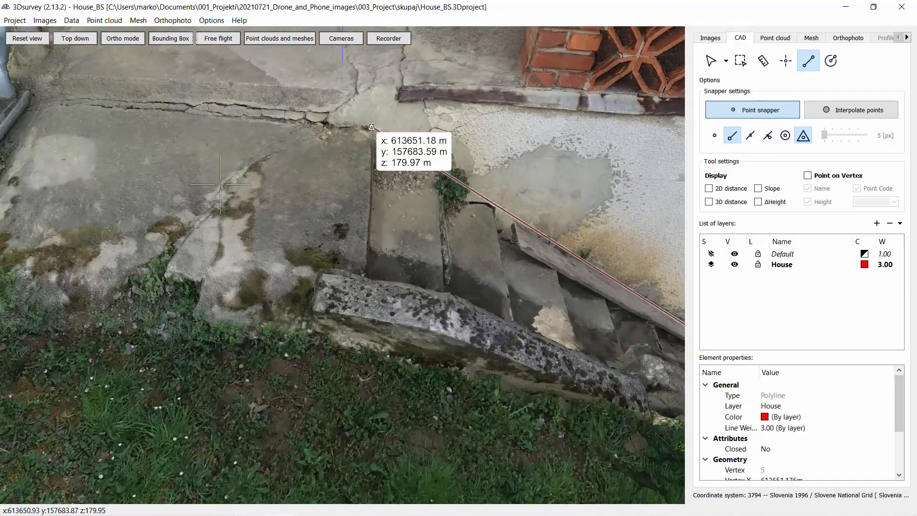
{"action": "left_click_drag", "start_coordinate": [450, 178], "coordinate": [205, 185]}
Continue the polyline past the pillar with the drainpipe and around the rear recess to the projecting wall's outer corner
{"action": "left_click_drag", "start_coordinate": [263, 188], "coordinate": [387, 181]}
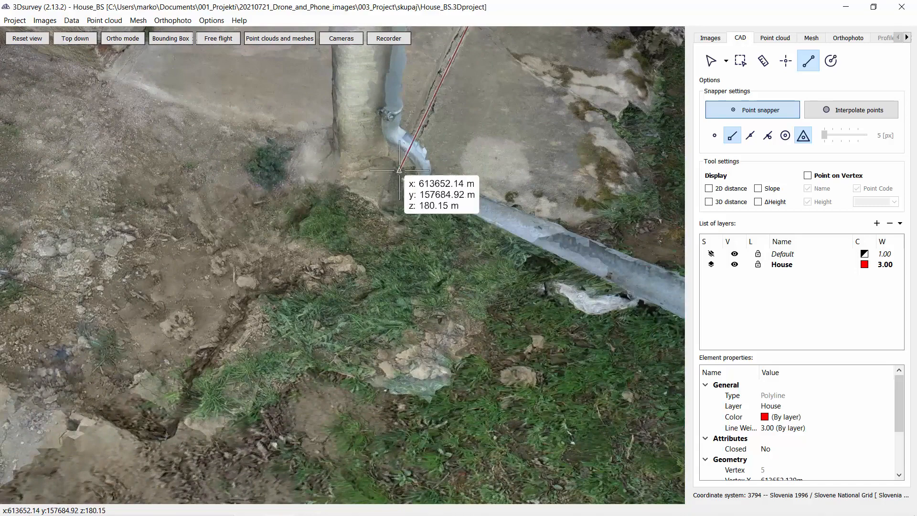
{"action": "left_click_drag", "start_coordinate": [389, 205], "coordinate": [430, 215]}
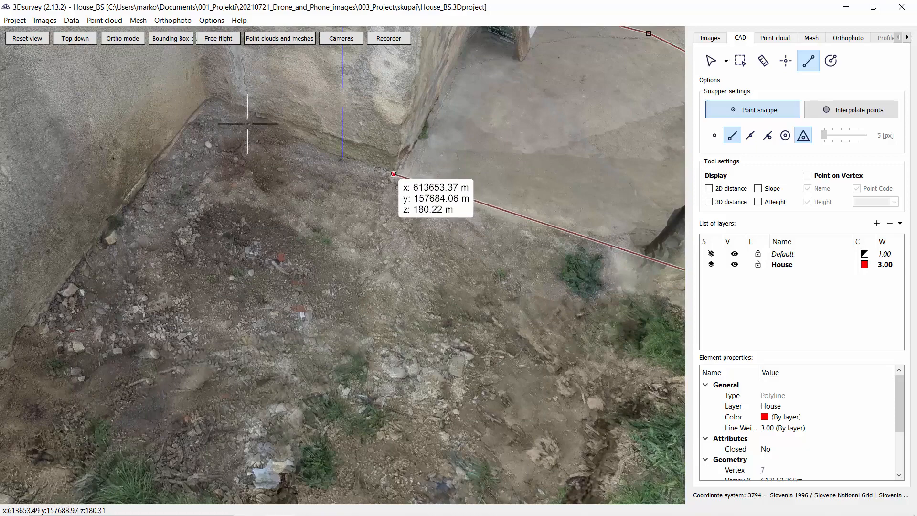
{"action": "left_click", "coordinate": [393, 174]}
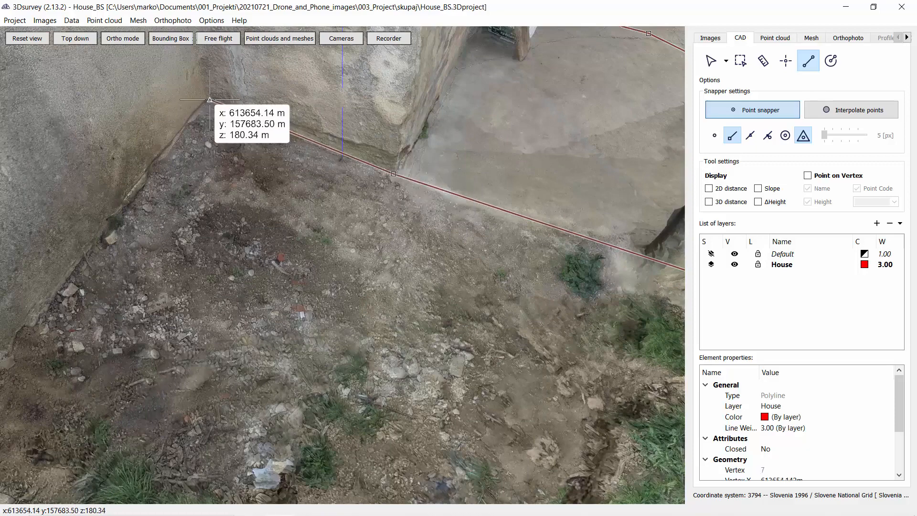
{"action": "left_click", "coordinate": [210, 100]}
{"action": "left_click_drag", "start_coordinate": [394, 174], "coordinate": [290, 240]}
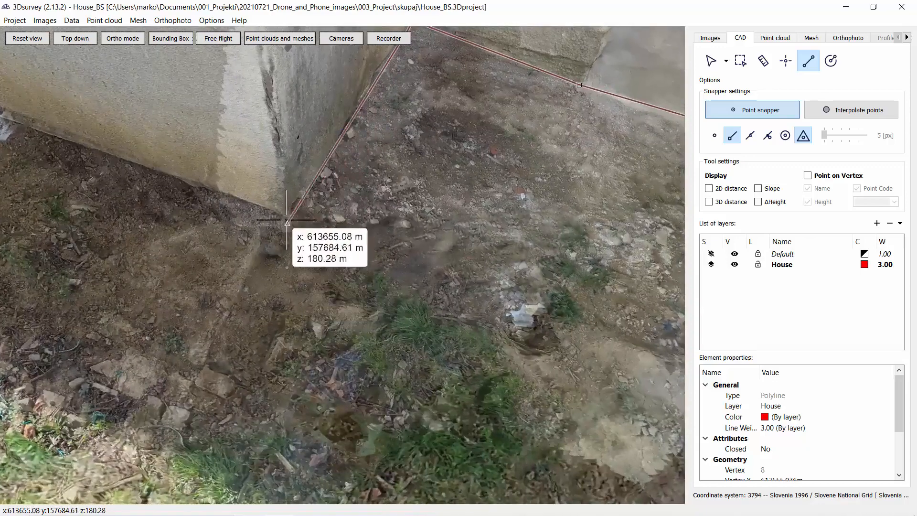
{"action": "left_click", "coordinate": [259, 235]}
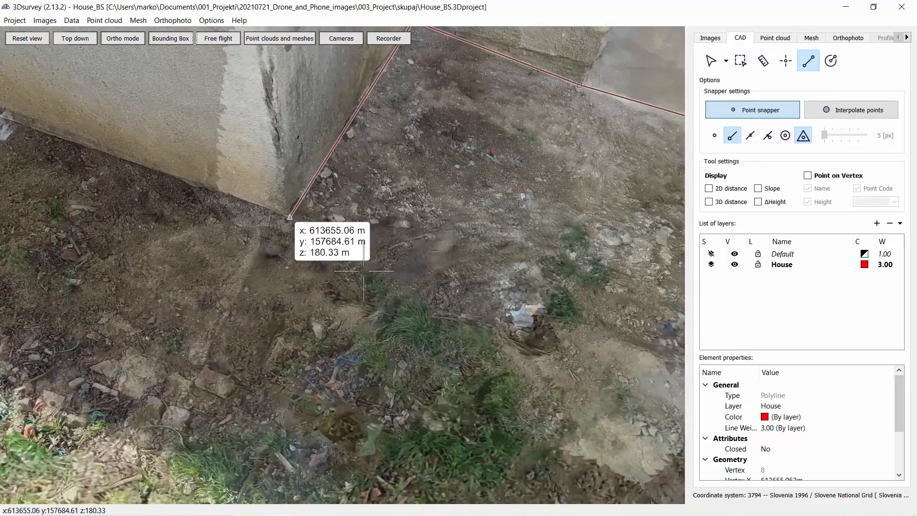
Extend the polyline along the base of the rear wall to the house corner beside the downpipe and loose pipes
{"action": "left_click_drag", "start_coordinate": [374, 316], "coordinate": [339, 315]}
{"action": "right_click_drag", "start_coordinate": [144, 270], "coordinate": [323, 362]}
{"action": "left_click_drag", "start_coordinate": [215, 295], "coordinate": [317, 314]}
{"action": "right_click_drag", "start_coordinate": [317, 314], "coordinate": [379, 244]}
{"action": "left_click_drag", "start_coordinate": [316, 356], "coordinate": [291, 271]}
{"action": "scroll", "coordinate": [330, 257], "scroll_direction": "up", "scroll_amount": 3}
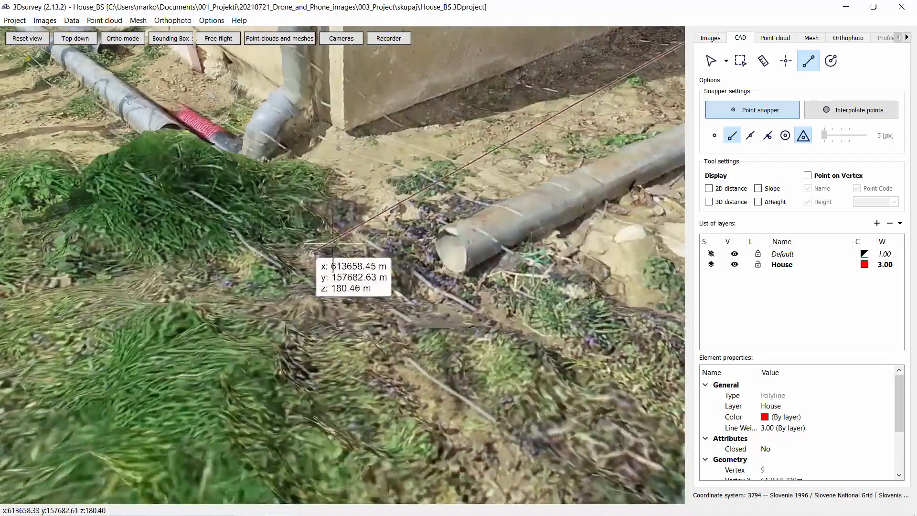
{"action": "right_click_drag", "start_coordinate": [322, 239], "coordinate": [344, 334]}
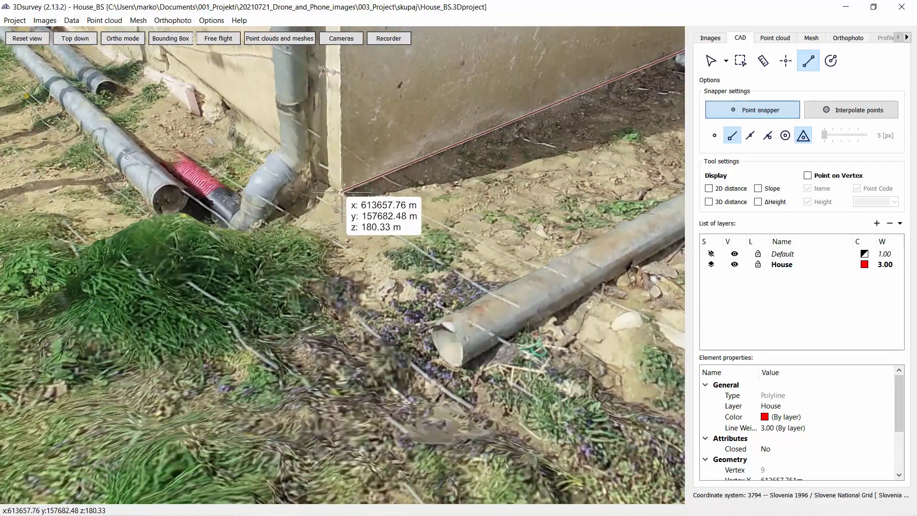
Extend the polyline along the meter cabinet wall to the ground corner at the downpipe near the red corrugated pipe
{"action": "left_click_drag", "start_coordinate": [255, 293], "coordinate": [475, 277]}
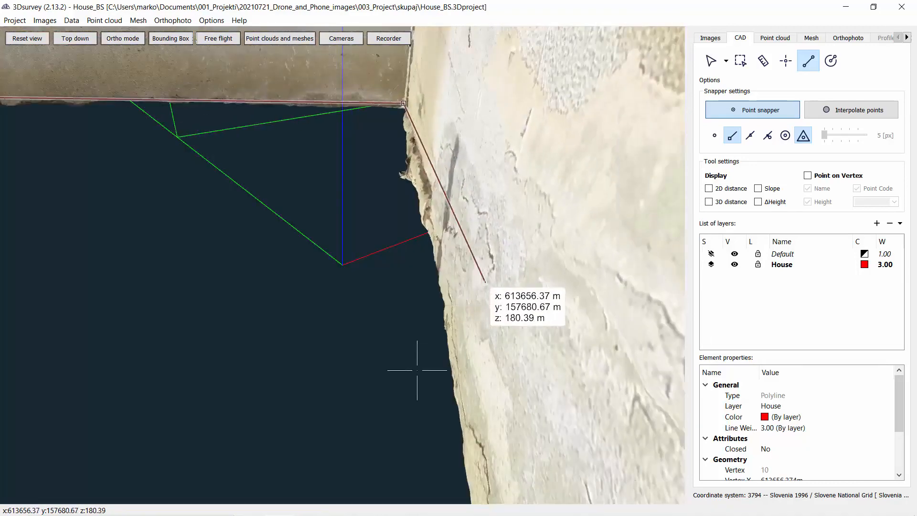
{"action": "left_click_drag", "start_coordinate": [417, 370], "coordinate": [335, 275]}
{"action": "scroll", "coordinate": [373, 358], "scroll_direction": "down", "scroll_amount": 10}
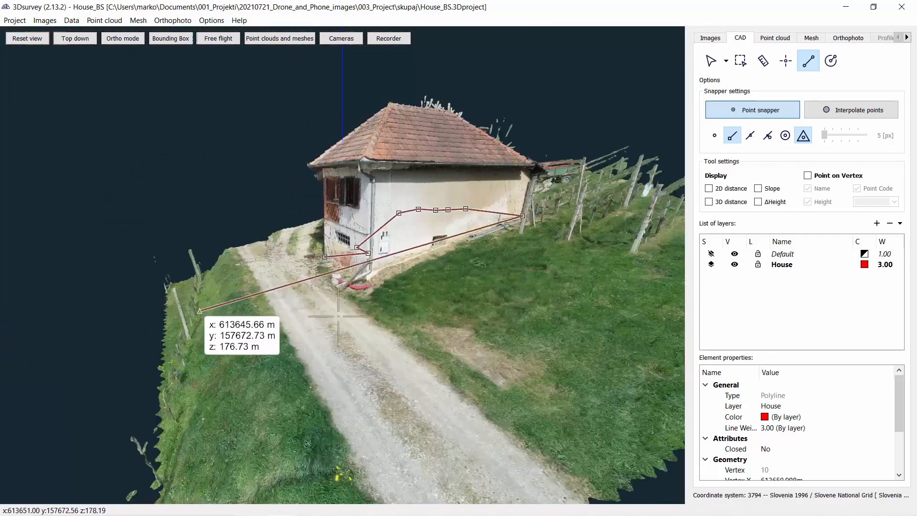
{"action": "scroll", "coordinate": [354, 268], "scroll_direction": "up", "scroll_amount": 5}
{"action": "scroll", "coordinate": [358, 267], "scroll_direction": "up", "scroll_amount": 5}
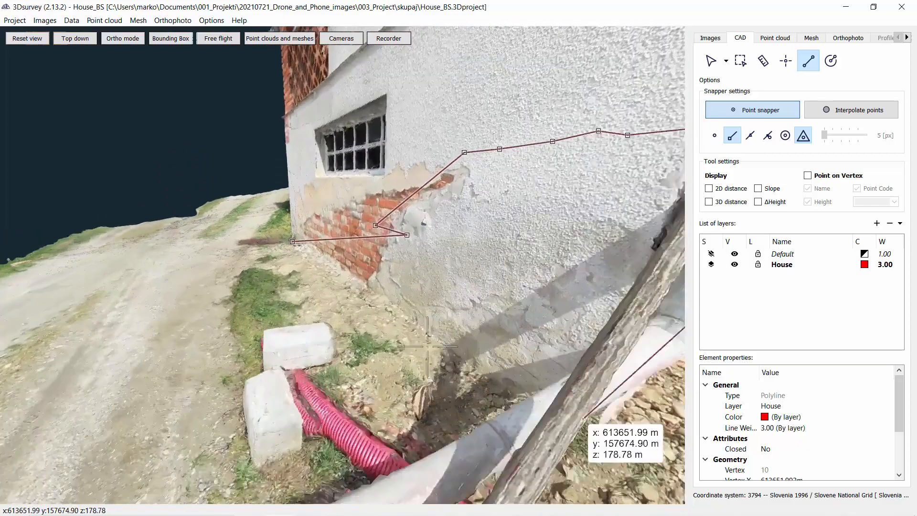
{"action": "left_click_drag", "start_coordinate": [428, 346], "coordinate": [213, 233]}
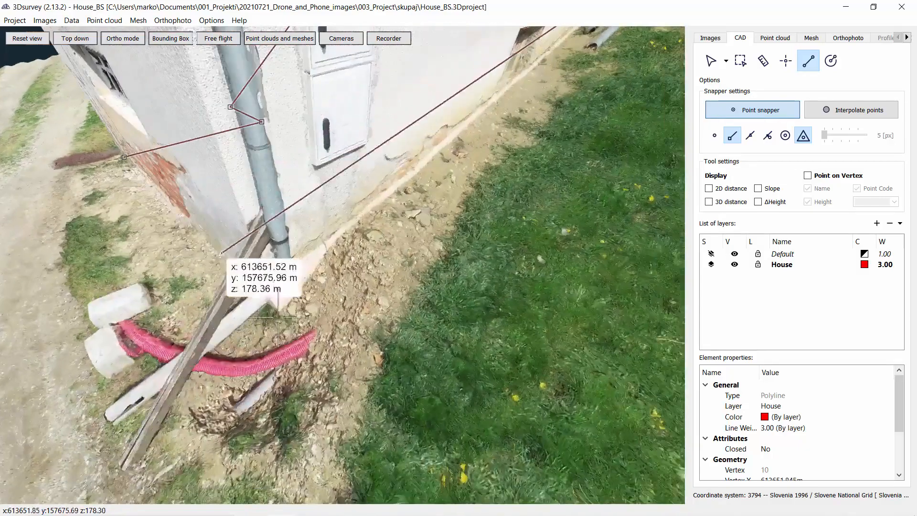
{"action": "scroll", "coordinate": [260, 305], "scroll_direction": "up", "scroll_amount": 3}
{"action": "scroll", "coordinate": [328, 364], "scroll_direction": "up", "scroll_amount": 5}
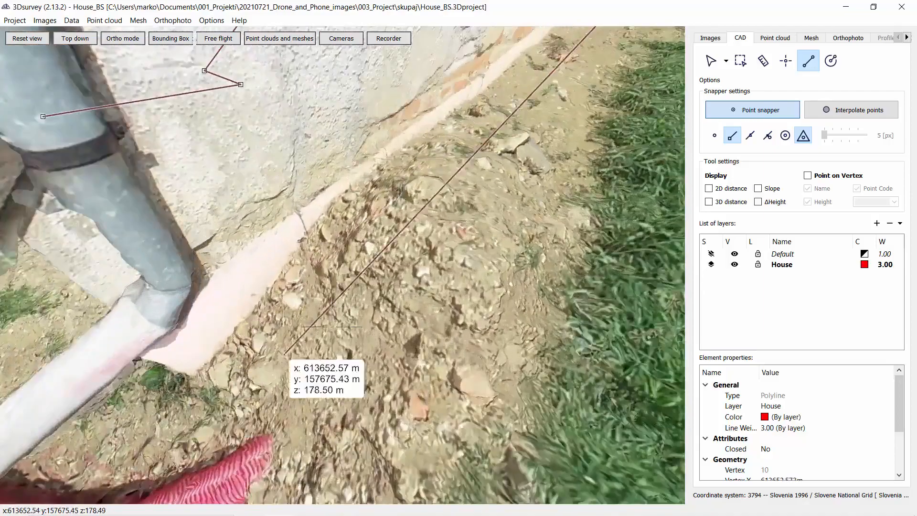
{"action": "scroll", "coordinate": [390, 292], "scroll_direction": "down", "scroll_amount": 5}
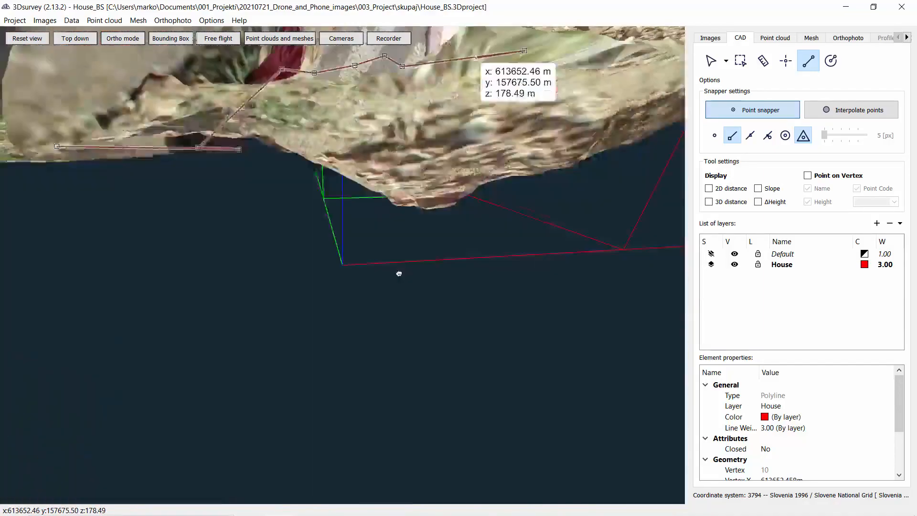
{"action": "scroll", "coordinate": [394, 291], "scroll_direction": "up", "scroll_amount": 5}
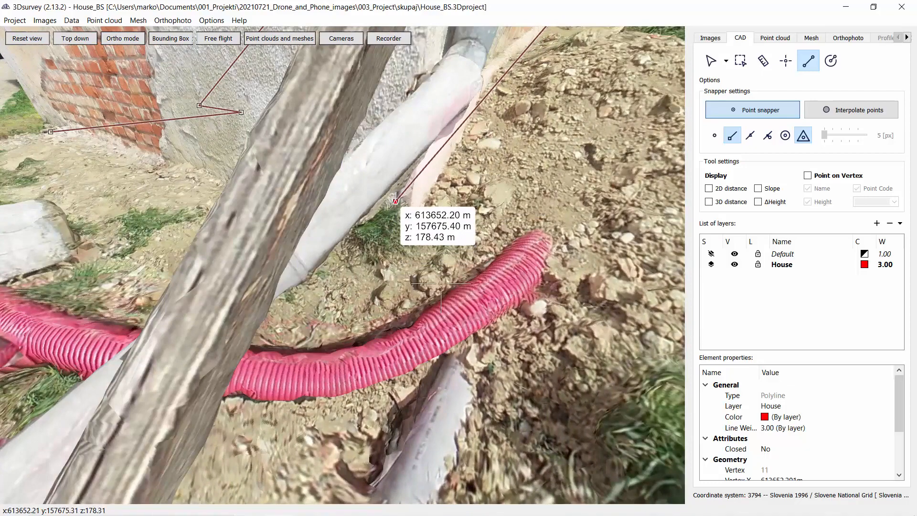
Close the house outline polyline by extending it along the brick wall base to its starting corner
{"action": "left_click_drag", "start_coordinate": [446, 281], "coordinate": [399, 230]}
{"action": "scroll", "coordinate": [464, 258], "scroll_direction": "up", "scroll_amount": 3}
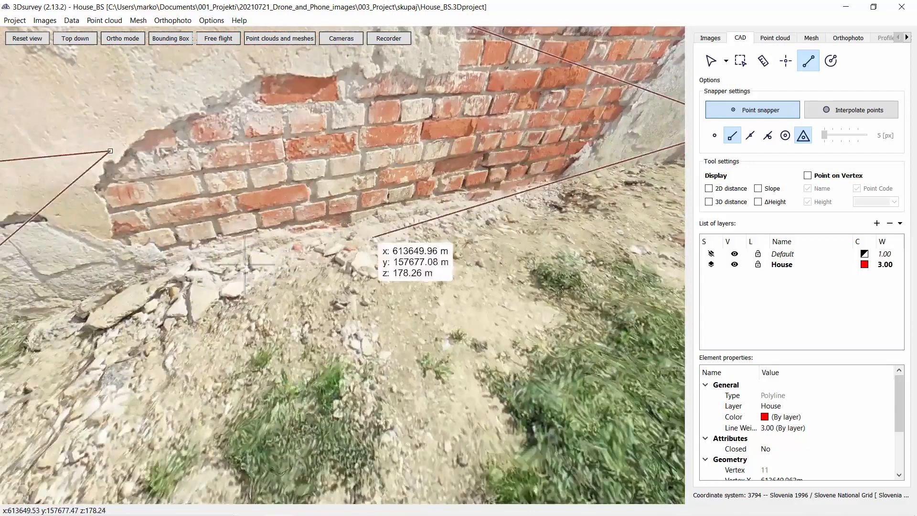
{"action": "left_click_drag", "start_coordinate": [244, 264], "coordinate": [277, 266]}
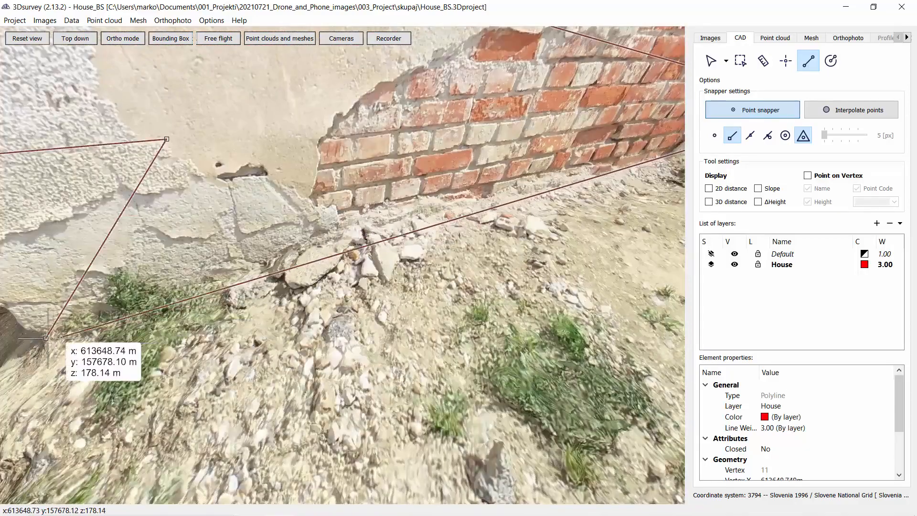
{"action": "left_click", "coordinate": [45, 338]}
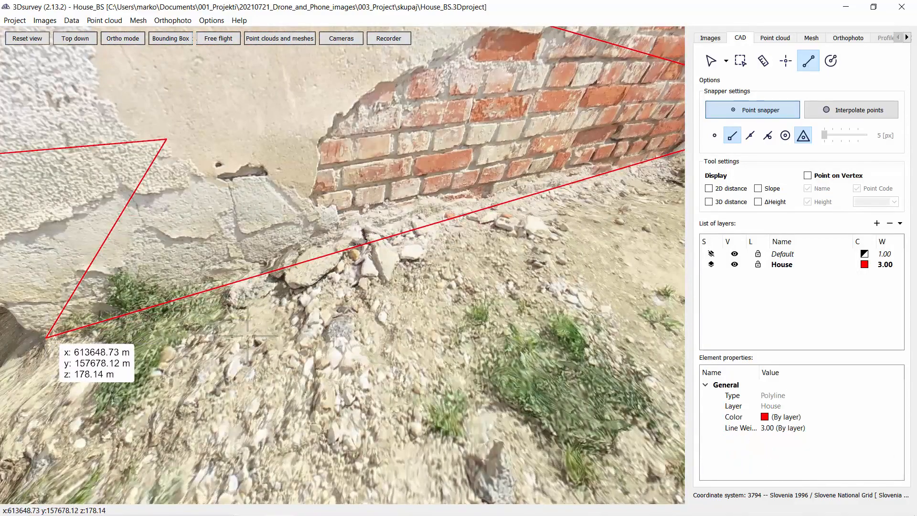
Add a layer named 3D points and place a height point on the floor in front of the house entrance
{"action": "scroll", "coordinate": [247, 333], "scroll_direction": "down", "scroll_amount": 10}
{"action": "left_click_drag", "start_coordinate": [365, 304], "coordinate": [301, 258]}
{"action": "scroll", "coordinate": [292, 260], "scroll_direction": "up", "scroll_amount": 5}
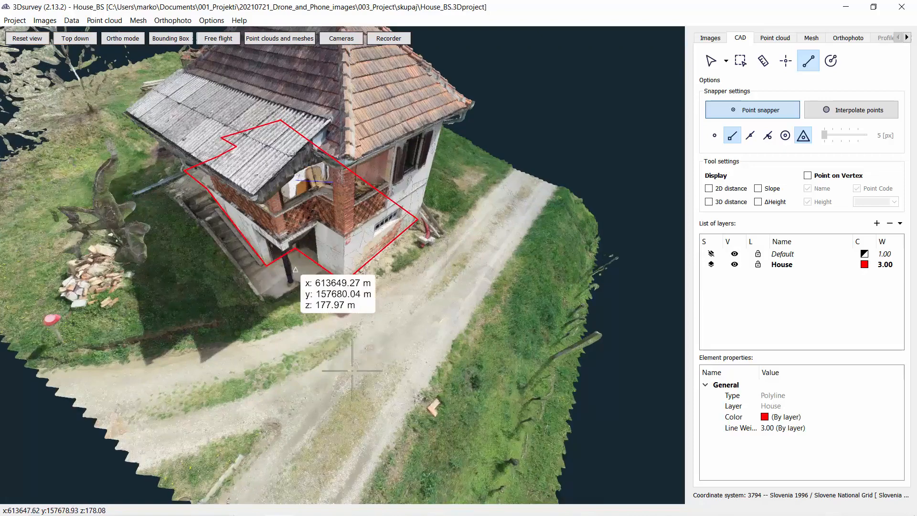
{"action": "scroll", "coordinate": [292, 260], "scroll_direction": "up", "scroll_amount": 3}
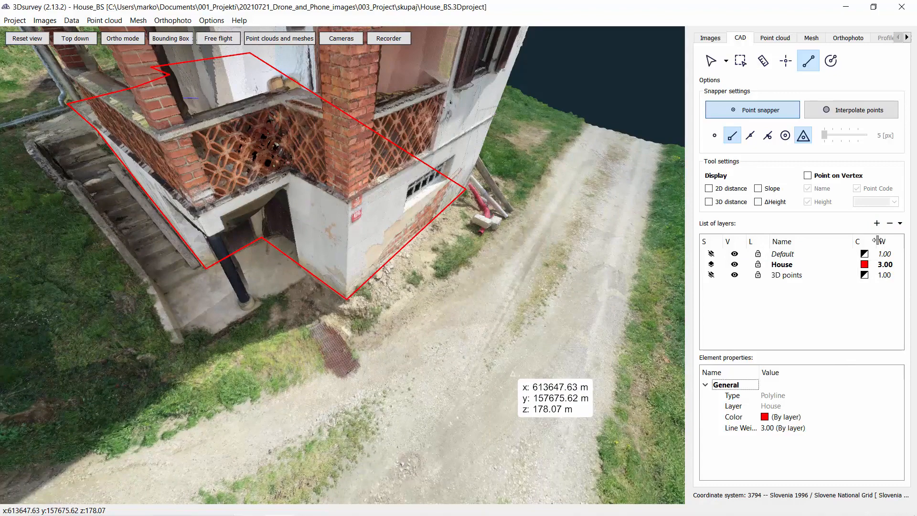
{"action": "left_click", "coordinate": [785, 60]}
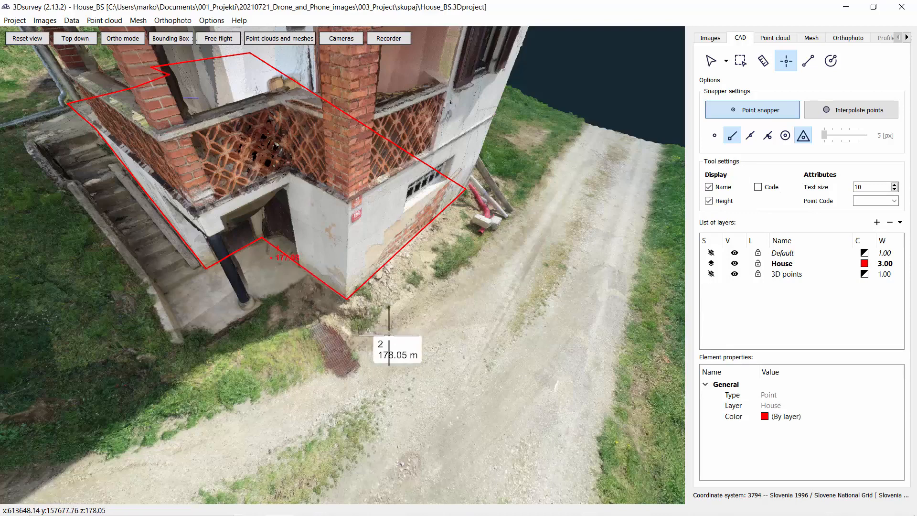
Make the 3D points layer current and move the point at the entrance from the House layer to it
{"action": "left_click", "coordinate": [711, 274]}
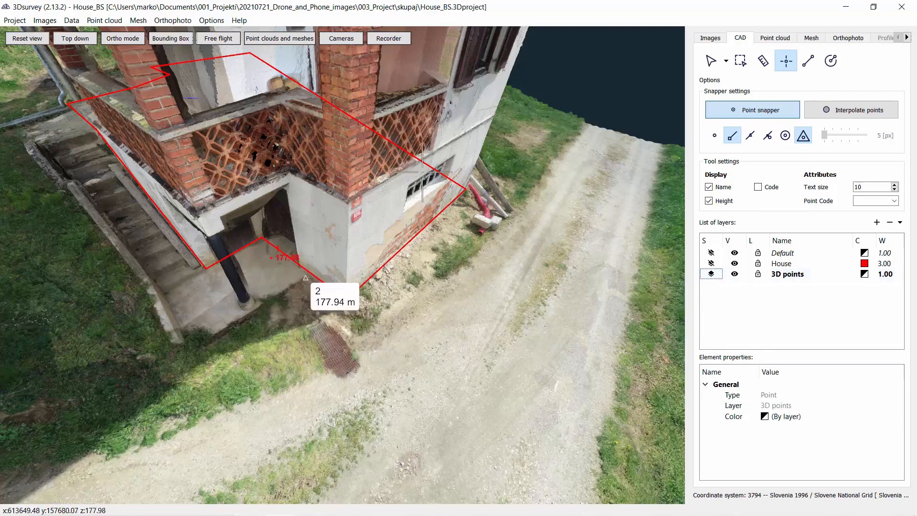
{"action": "key", "text": "Escape"}
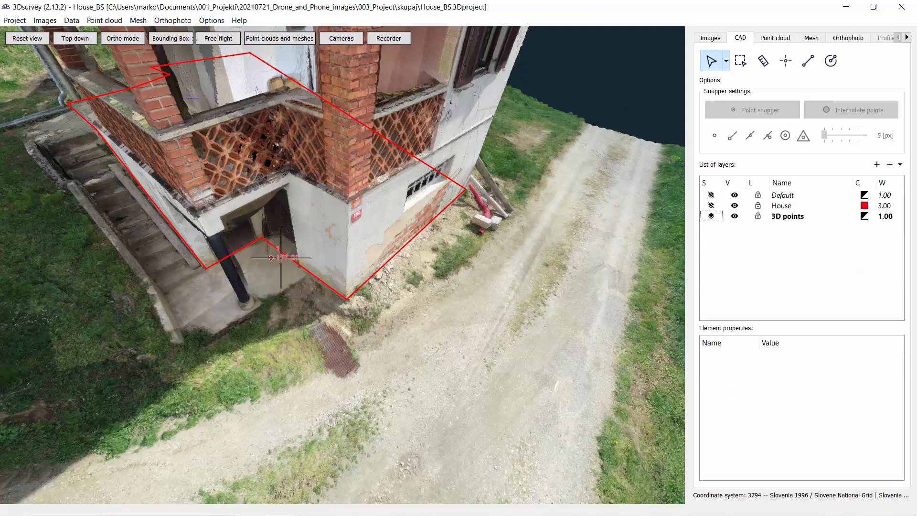
{"action": "left_click", "coordinate": [281, 258]}
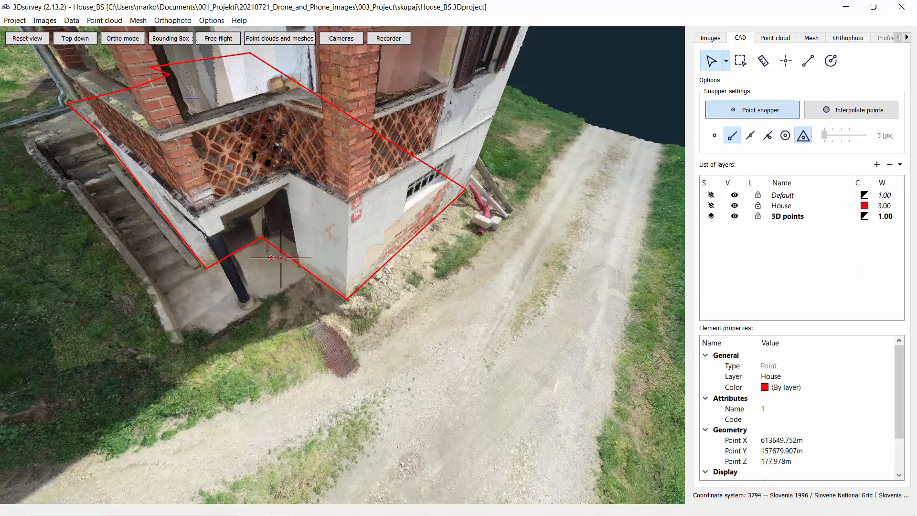
{"action": "left_click", "coordinate": [776, 377]}
{"action": "left_click", "coordinate": [776, 377]}
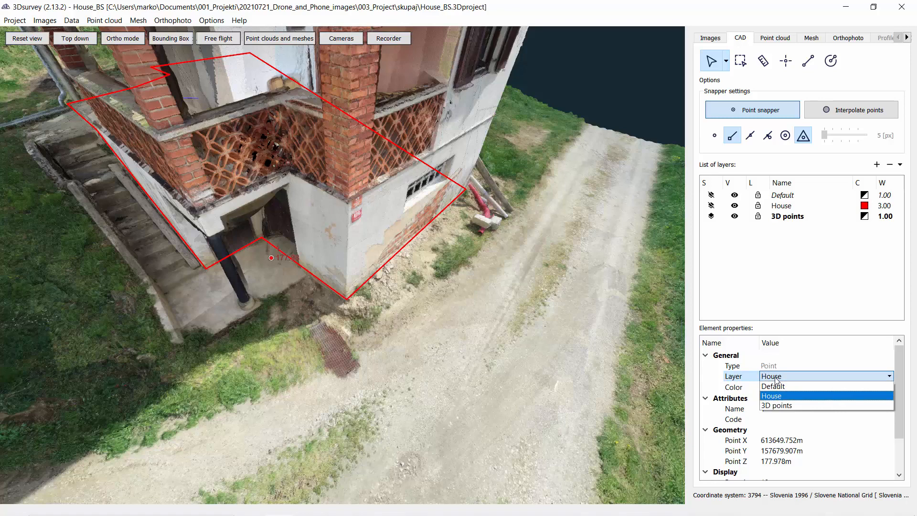
{"action": "left_click", "coordinate": [777, 406]}
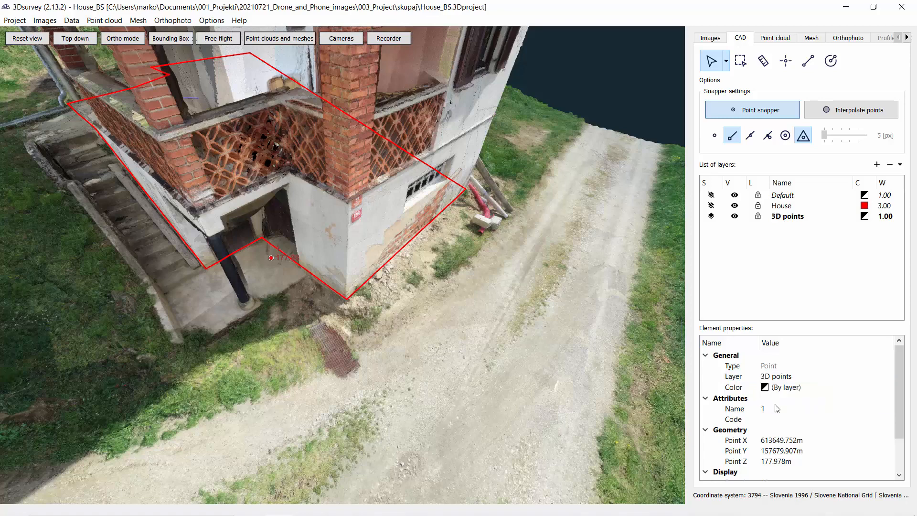
{"action": "left_click", "coordinate": [287, 297]}
Place a second 3D point on top of the roof at the peak where the ridge meets the hips
{"action": "left_click_drag", "start_coordinate": [285, 289], "coordinate": [652, 197]}
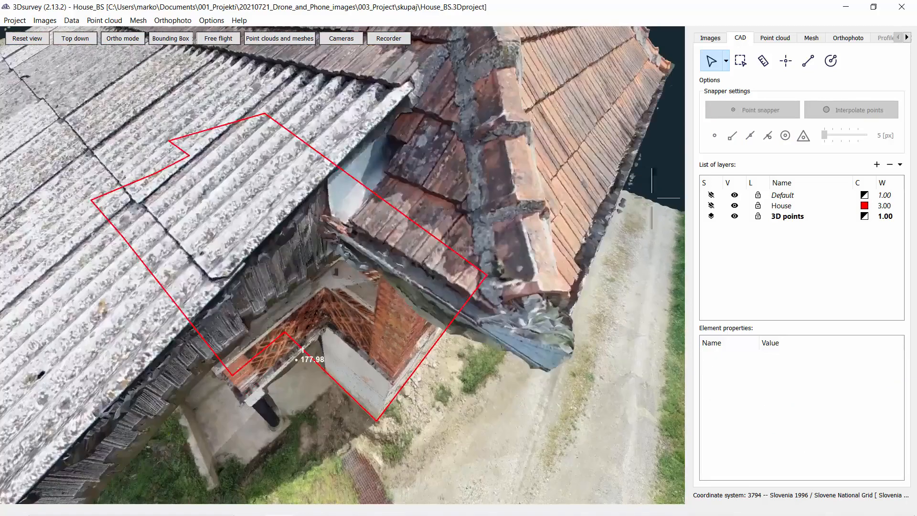
{"action": "left_click", "coordinate": [785, 61]}
{"action": "scroll", "coordinate": [440, 478], "scroll_direction": "up", "scroll_amount": 2}
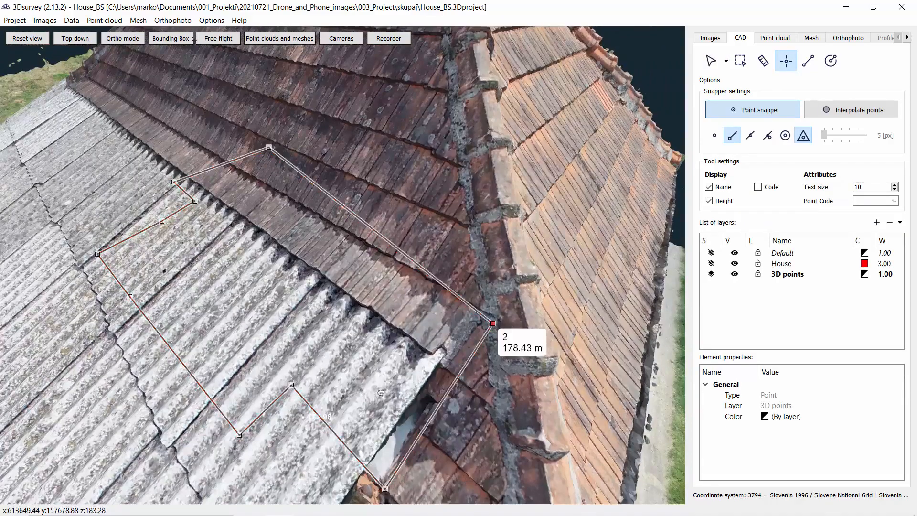
{"action": "scroll", "coordinate": [493, 323], "scroll_direction": "down", "scroll_amount": 2}
{"action": "scroll", "coordinate": [410, 157], "scroll_direction": "down", "scroll_amount": 2}
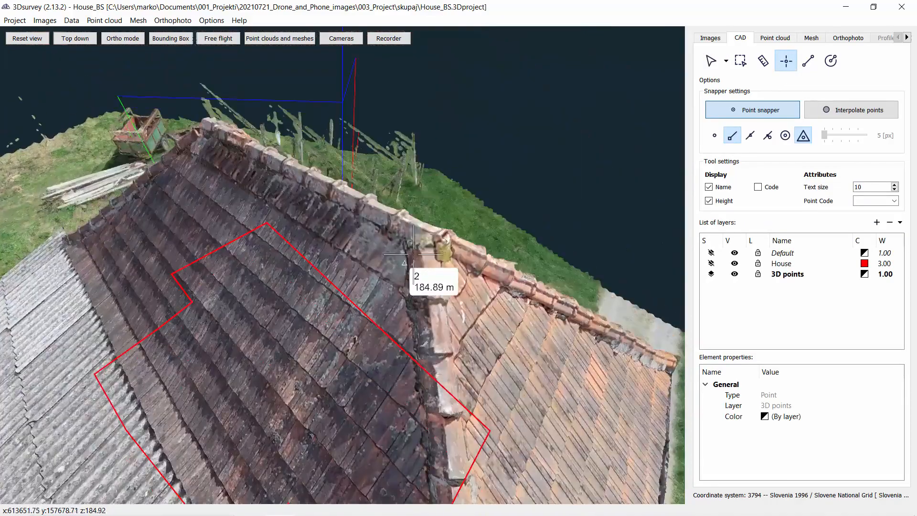
{"action": "left_click_drag", "start_coordinate": [414, 254], "coordinate": [387, 273]}
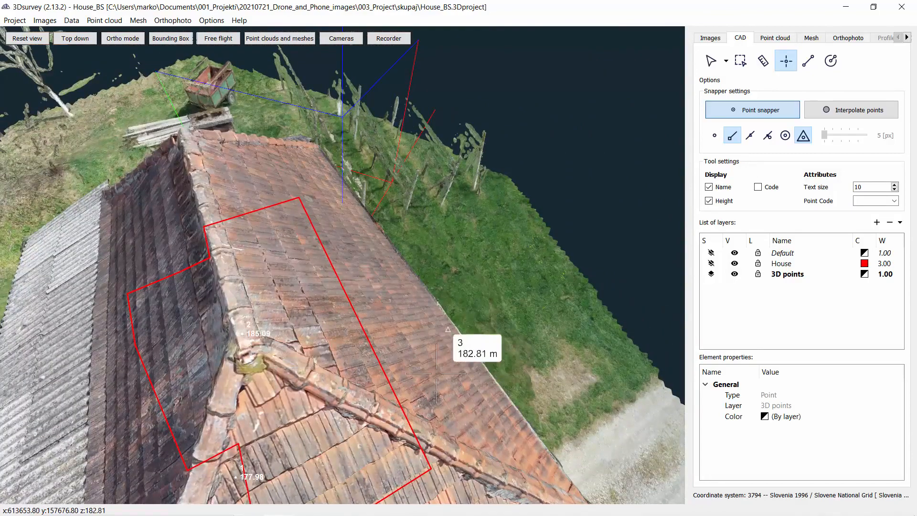
Add a layer named Roof, make it current, and give it an orange colour and a line weight of 3
{"action": "scroll", "coordinate": [447, 367], "scroll_direction": "down", "scroll_amount": 3}
{"action": "left_click_drag", "start_coordinate": [458, 317], "coordinate": [404, 373]}
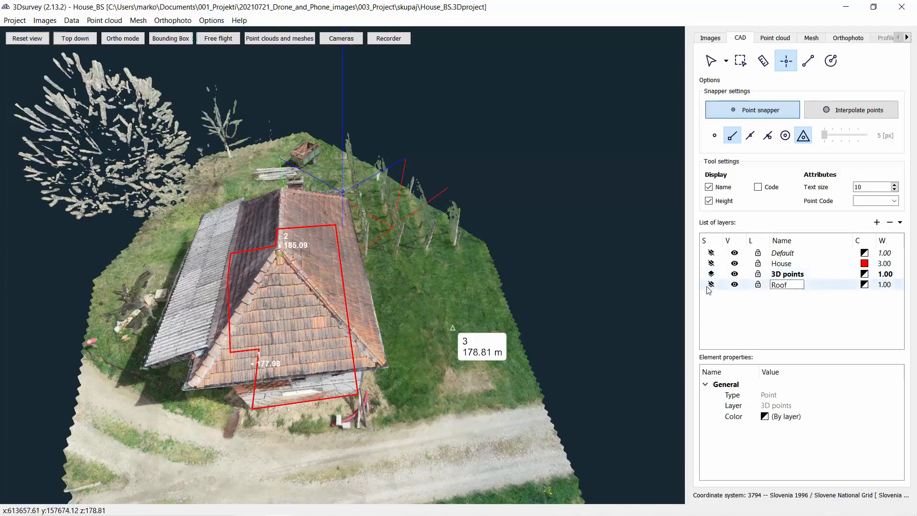
{"action": "left_click", "coordinate": [865, 285]}
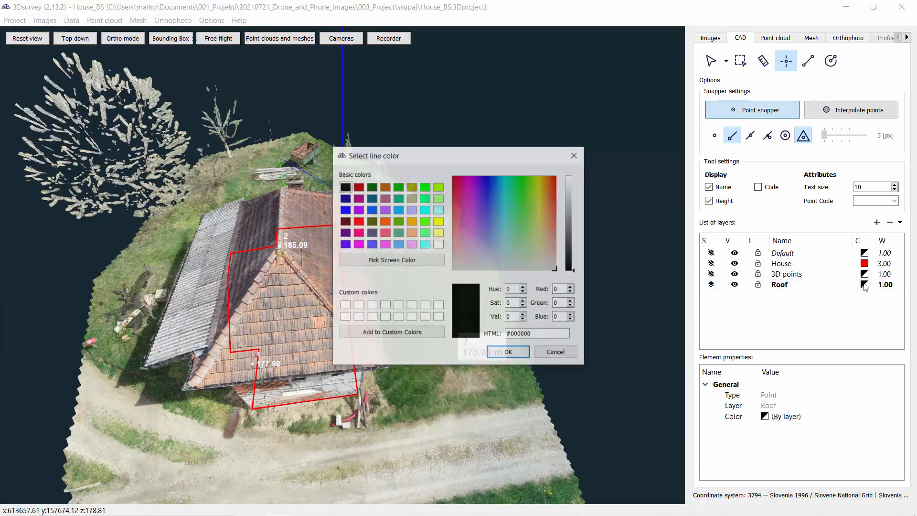
{"action": "left_click", "coordinate": [508, 353]}
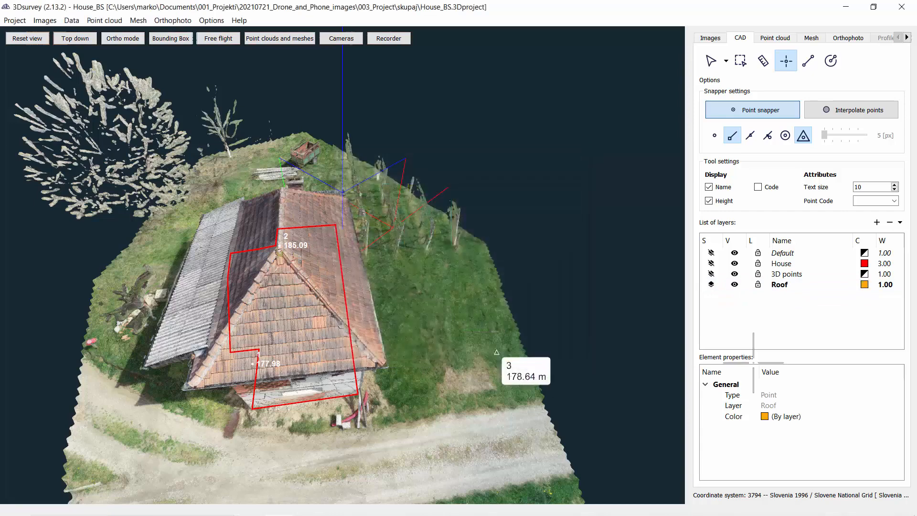
{"action": "double_click", "coordinate": [898, 285]}
{"action": "key", "text": "Return"}
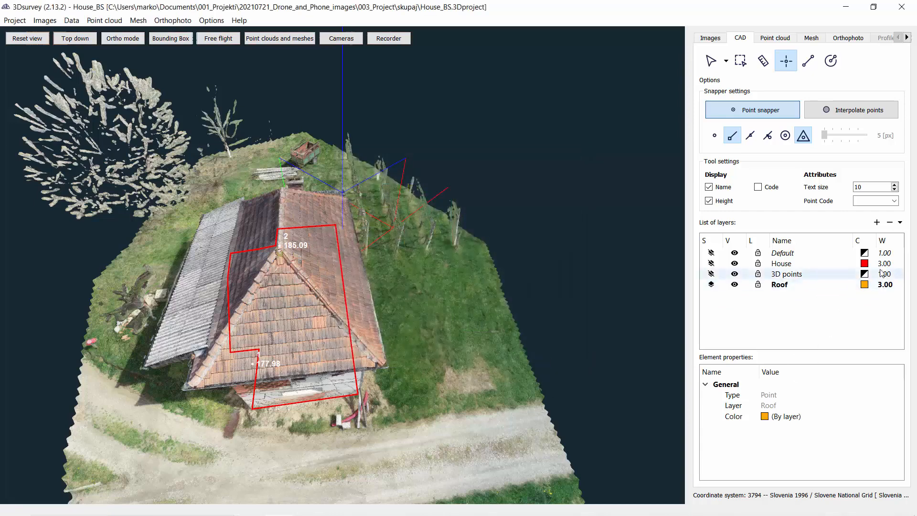
Start a polyline on the Roof layer along the eaves of the triangular roof face, from the corner above the red pipe to the opposite corner
{"action": "left_click", "coordinate": [813, 59]}
{"action": "scroll", "coordinate": [321, 218], "scroll_direction": "up", "scroll_amount": 5}
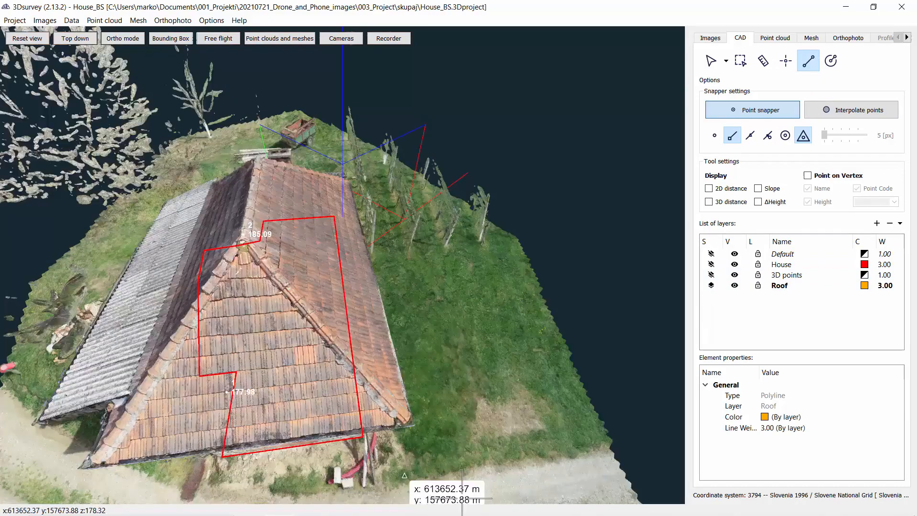
{"action": "left_click_drag", "start_coordinate": [321, 218], "coordinate": [317, 171]}
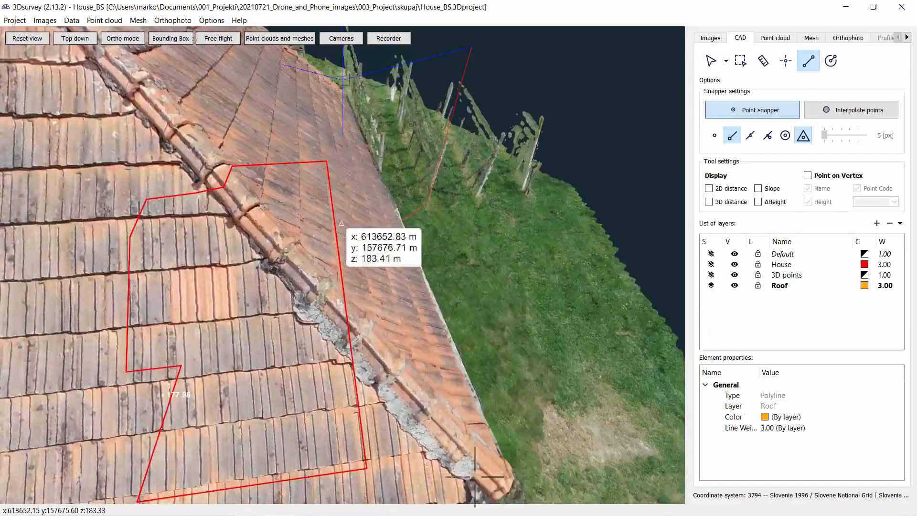
{"action": "left_click_drag", "start_coordinate": [377, 379], "coordinate": [362, 358]}
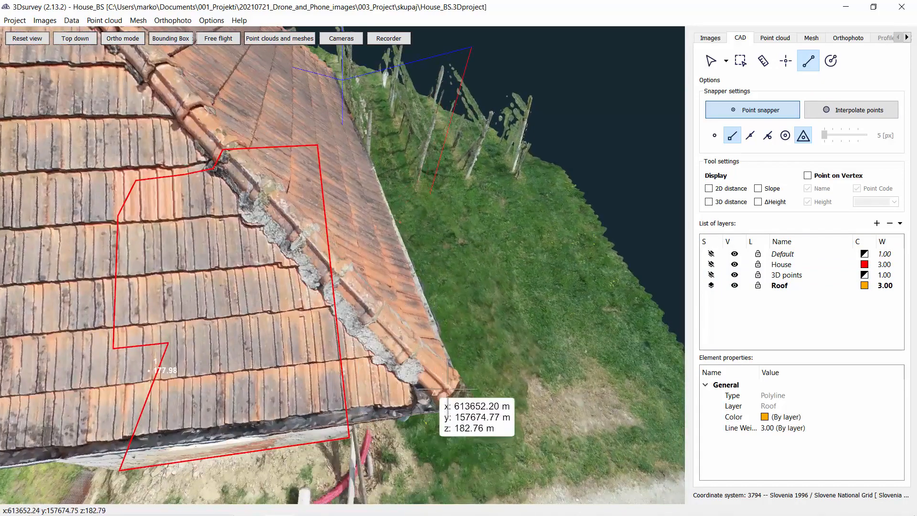
{"action": "left_click", "coordinate": [456, 390]}
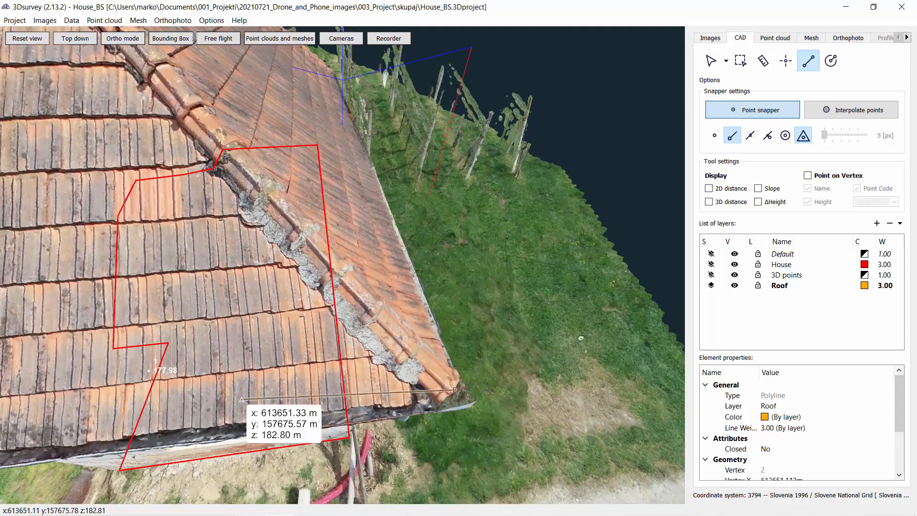
{"action": "left_click_drag", "start_coordinate": [134, 389], "coordinate": [374, 424]}
{"action": "left_click", "coordinate": [311, 362]}
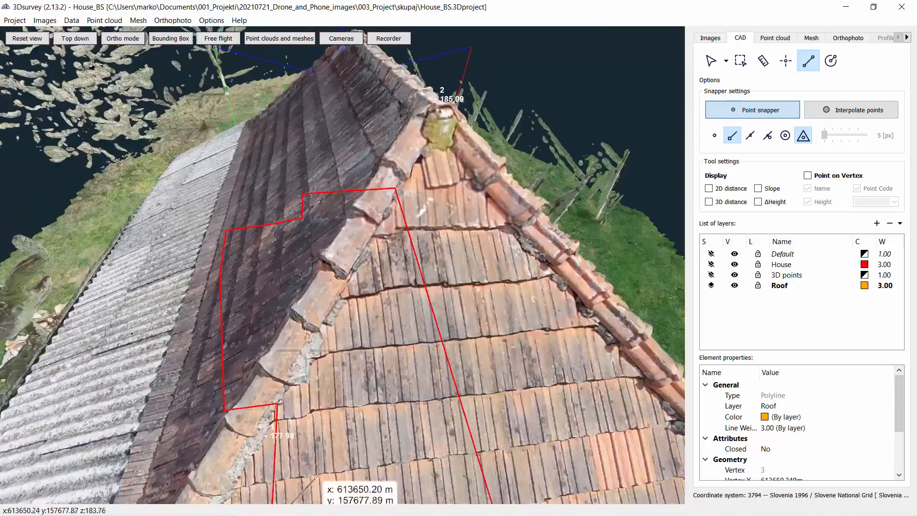
Continue the roof polyline up to the peak and close it at the starting eaves corner
{"action": "left_click_drag", "start_coordinate": [403, 209], "coordinate": [399, 125]}
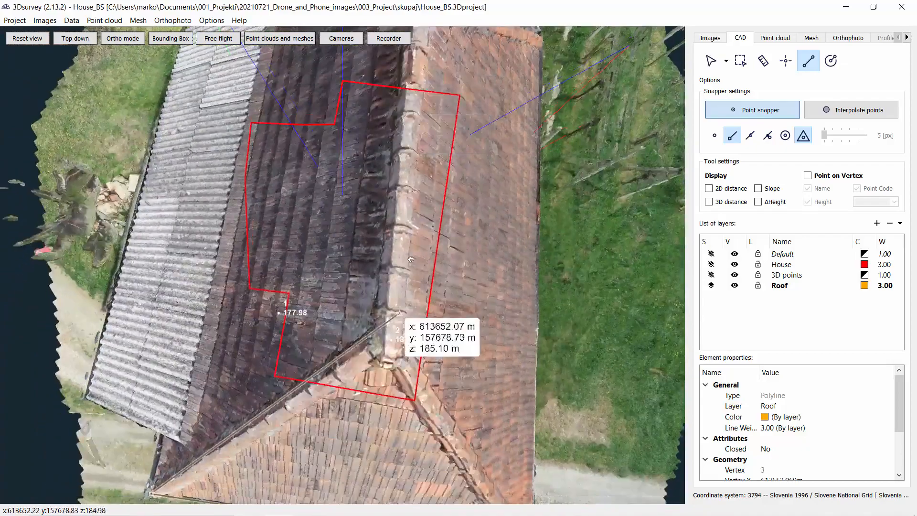
{"action": "left_click_drag", "start_coordinate": [387, 344], "coordinate": [330, 289]}
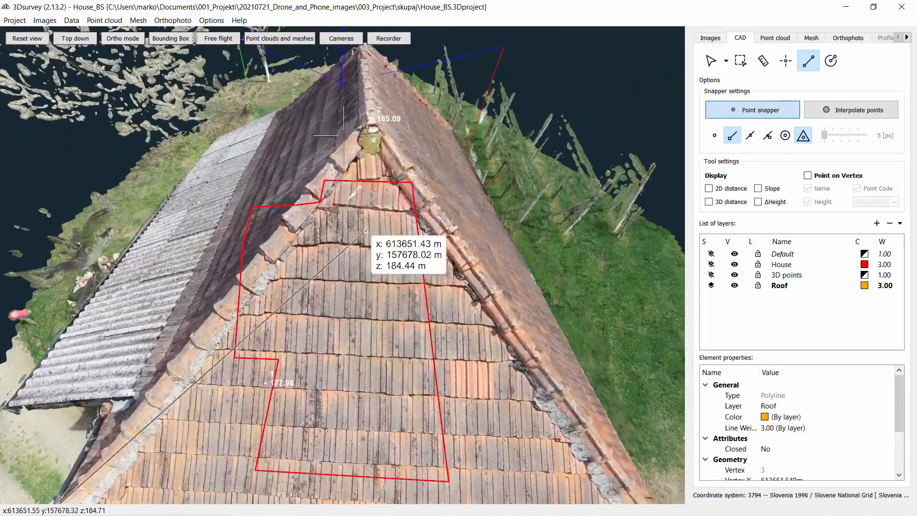
{"action": "left_click", "coordinate": [372, 127]}
{"action": "right_click_drag", "start_coordinate": [411, 224], "coordinate": [370, 169]}
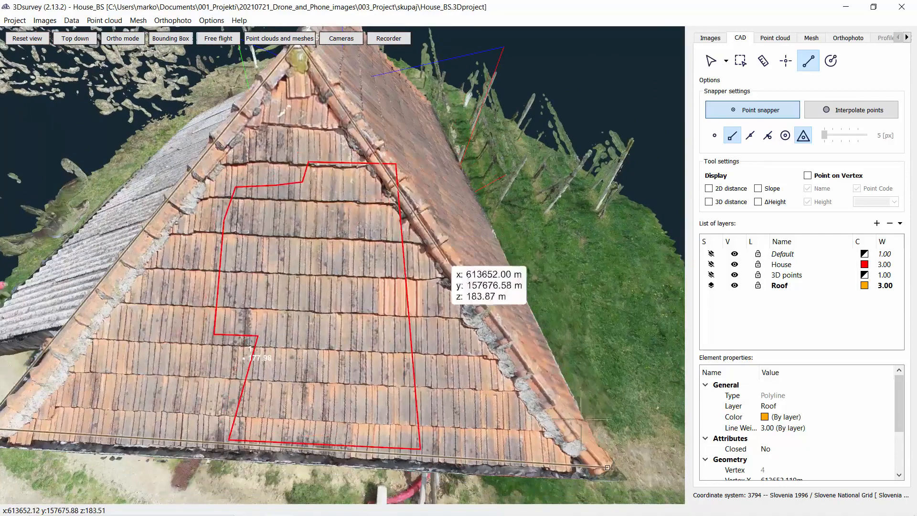
{"action": "double_click", "coordinate": [608, 467]}
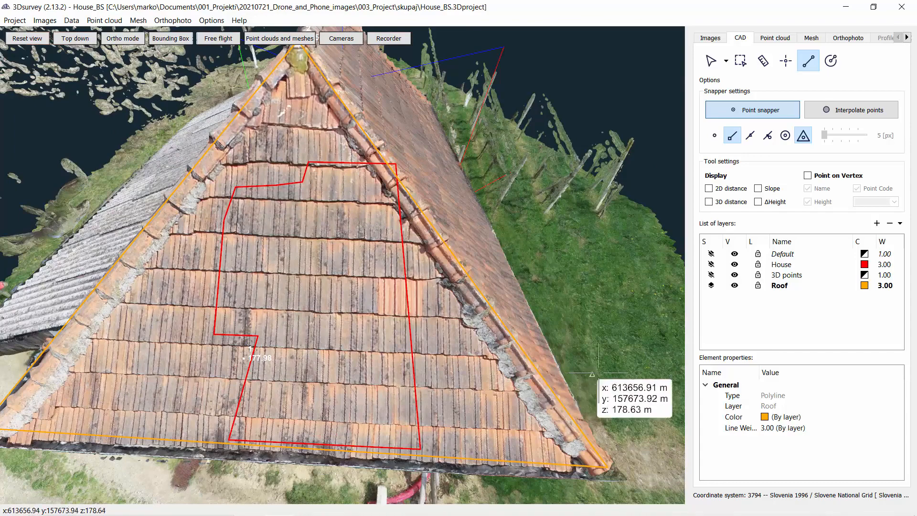
Select the triangular roof polyline and check its length and area in the element properties
{"action": "left_click", "coordinate": [711, 62]}
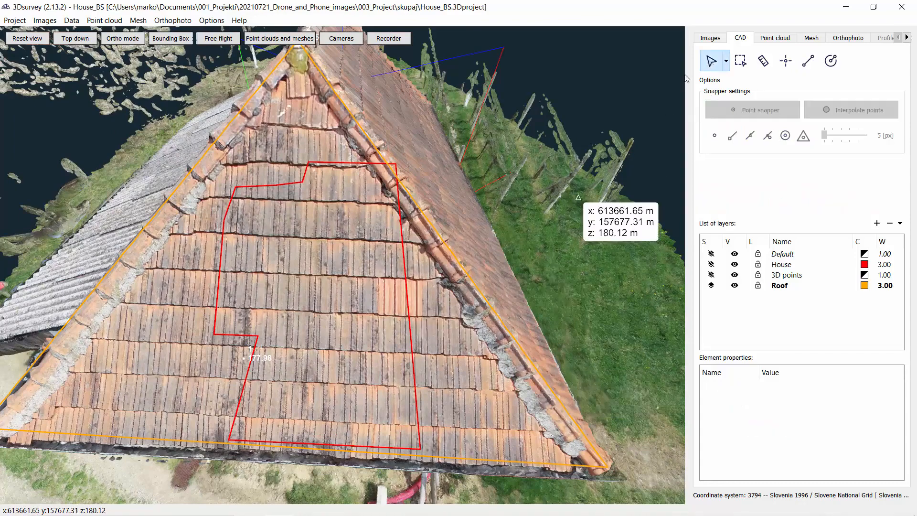
{"action": "left_click", "coordinate": [446, 245]}
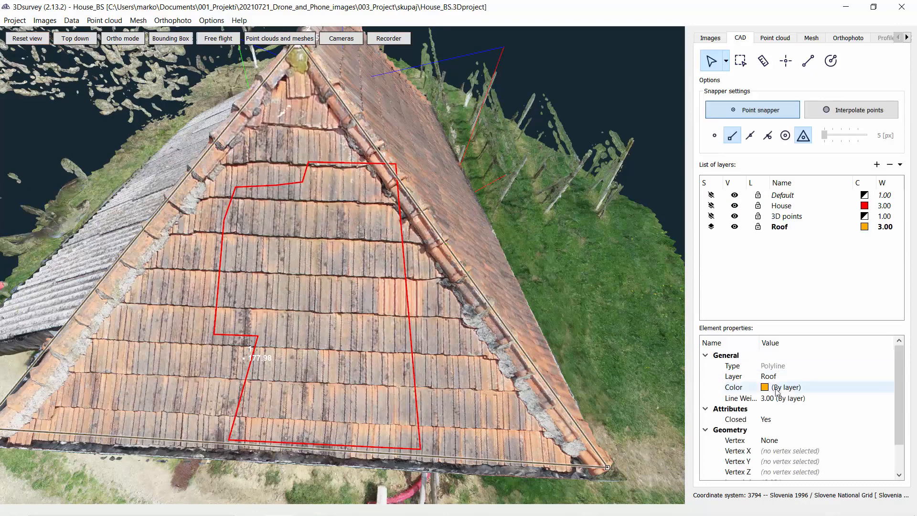
{"action": "scroll", "coordinate": [789, 402], "scroll_direction": "down", "scroll_amount": 1}
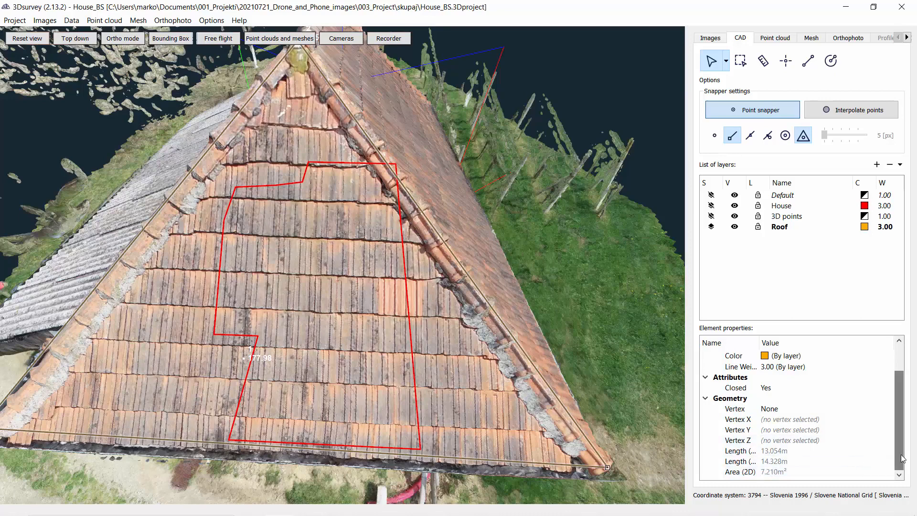
{"action": "mouse_move", "coordinate": [903, 458]}
{"action": "left_mouse_down"}
{"action": "mouse_move", "coordinate": [903, 442]}
{"action": "mouse_move", "coordinate": [912, 466]}
{"action": "left_mouse_up"}
{"action": "scroll", "coordinate": [297, 241], "scroll_direction": "down", "scroll_amount": 5}
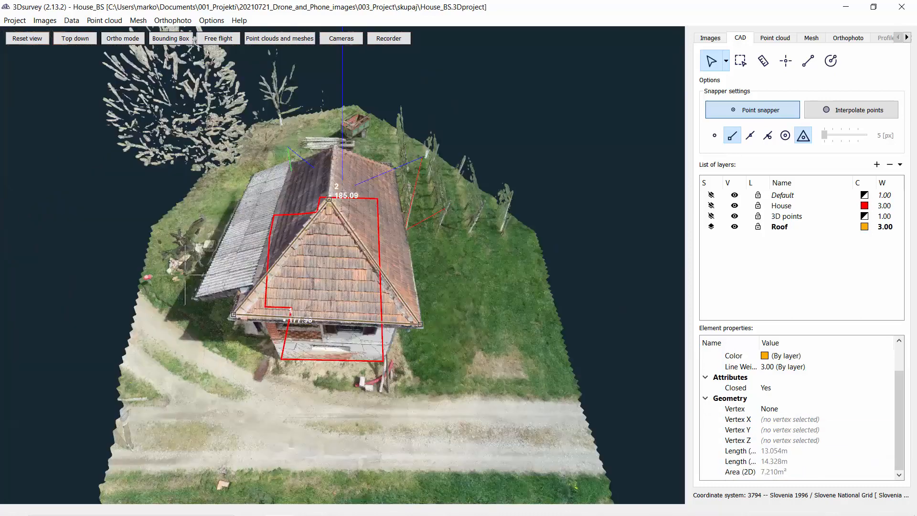
{"action": "left_click_drag", "start_coordinate": [297, 242], "coordinate": [231, 280]}
{"action": "left_click_drag", "start_coordinate": [227, 327], "coordinate": [364, 378]}
{"action": "left_click", "coordinate": [364, 378]}
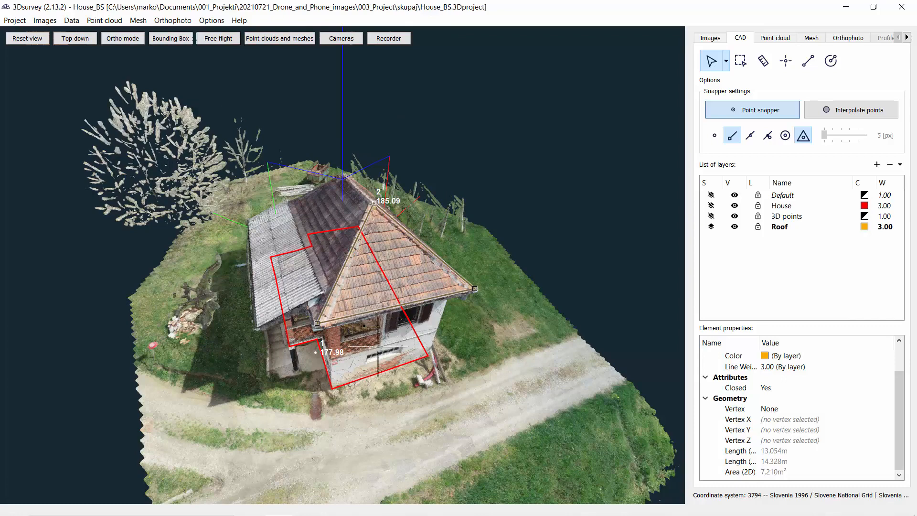
{"action": "right_click_drag", "start_coordinate": [377, 347], "coordinate": [433, 371]}
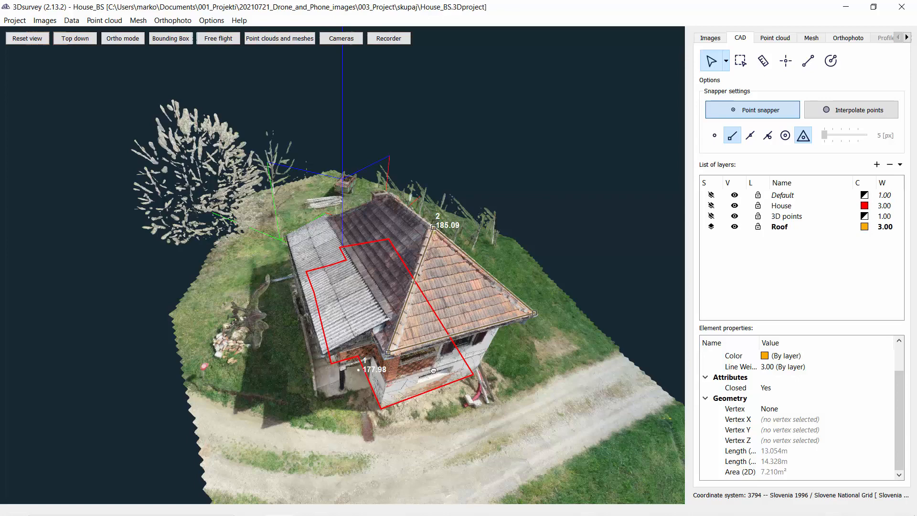
{"action": "scroll", "coordinate": [372, 397], "scroll_direction": "up", "scroll_amount": 5}
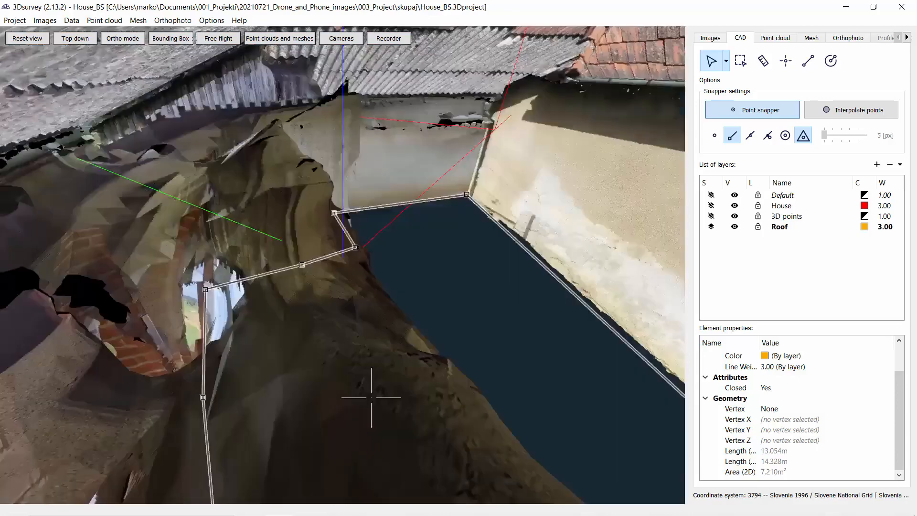
Switch to the Drone&Phone presentation in PowerPoint and present the Audience Q&A slide full screen
{"action": "scroll", "coordinate": [372, 399], "scroll_direction": "down", "scroll_amount": 5}
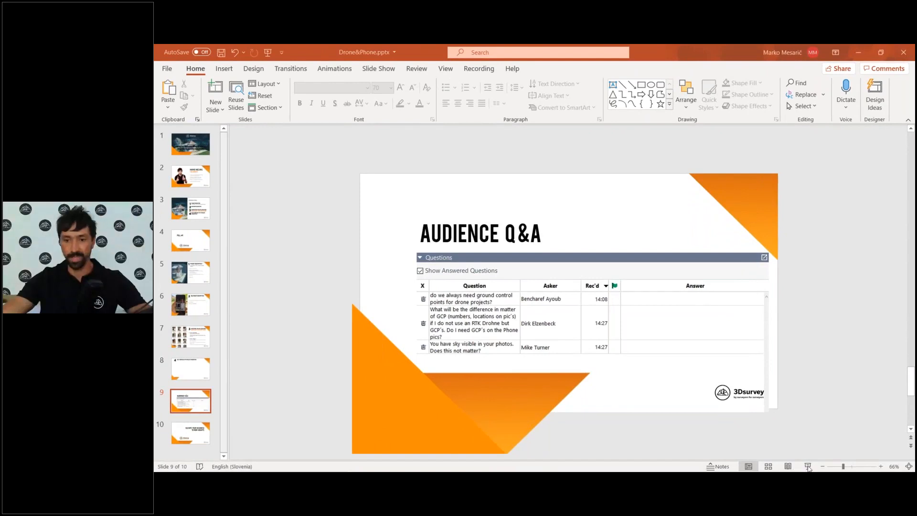
{"action": "left_click", "coordinate": [530, 402]}
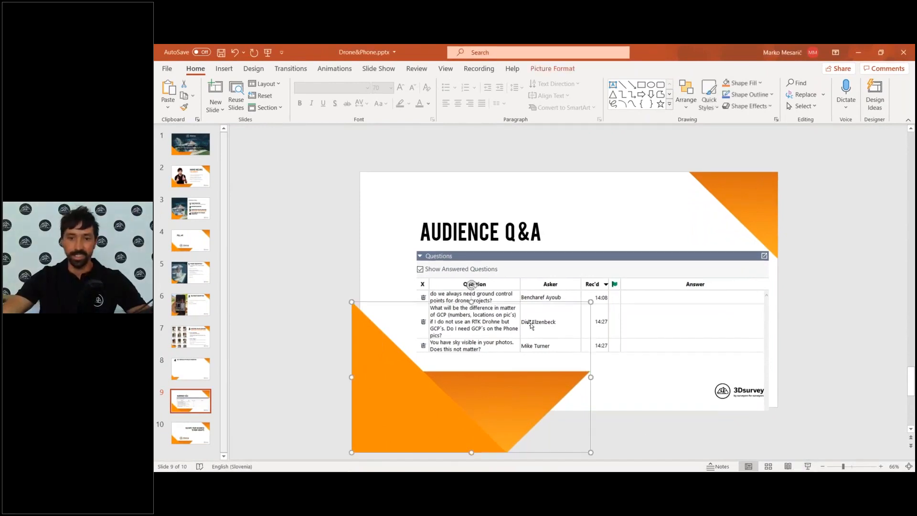
{"action": "key", "text": "shift+F5"}
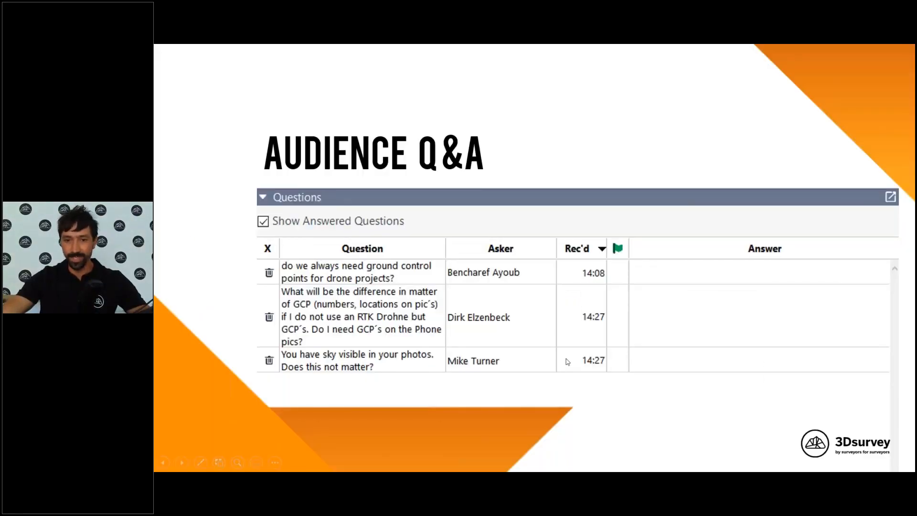
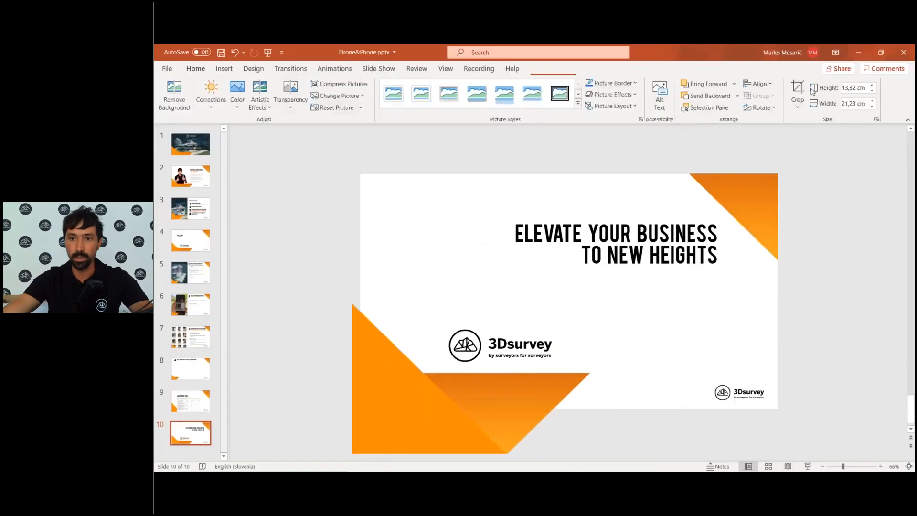
Switch back to 3Dsurvey and save the Google Pixel 5 camera parameters as a .3Dcamera calibration file in the skupaj folder
{"action": "left_click", "coordinate": [384, 461]}
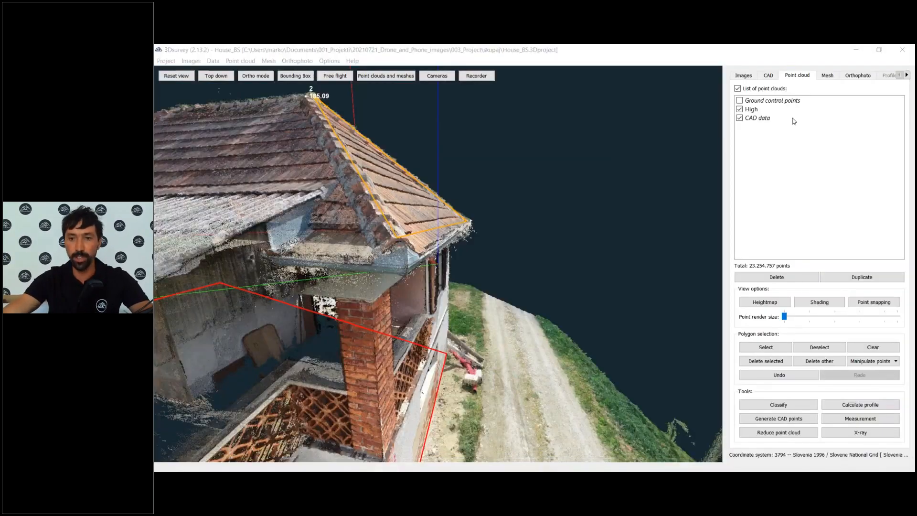
{"action": "left_click", "coordinate": [748, 77]}
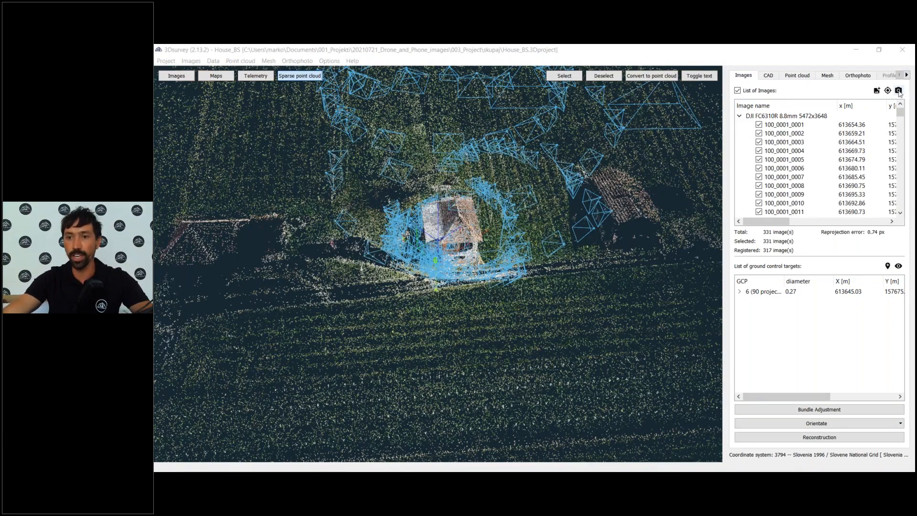
{"action": "left_click", "coordinate": [898, 91]}
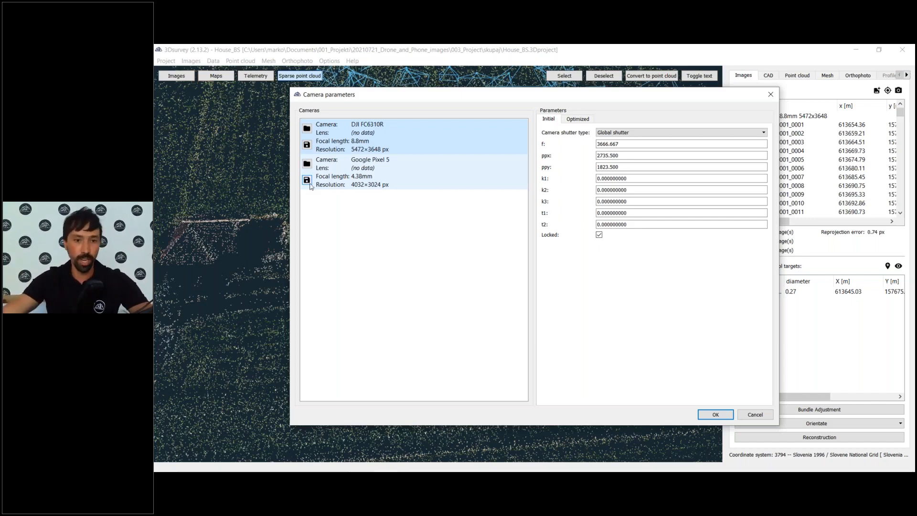
{"action": "left_click", "coordinate": [307, 181]}
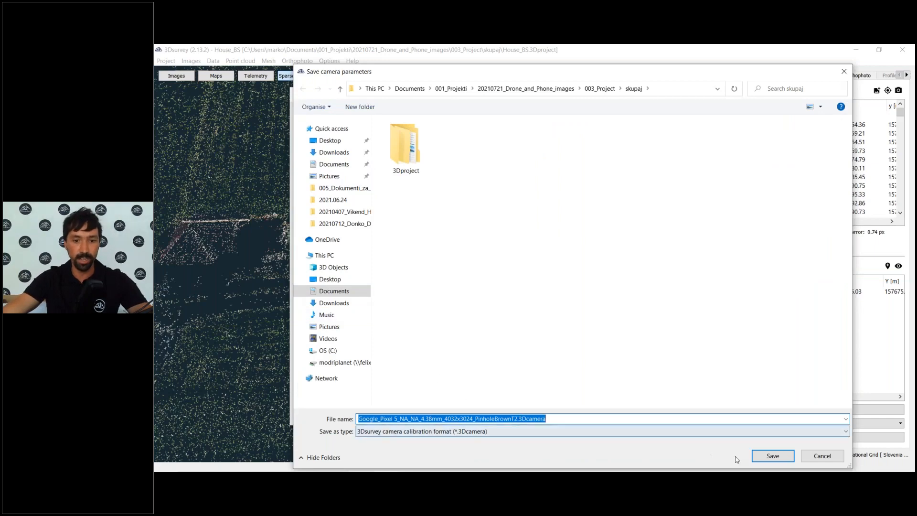
{"action": "left_click", "coordinate": [767, 456]}
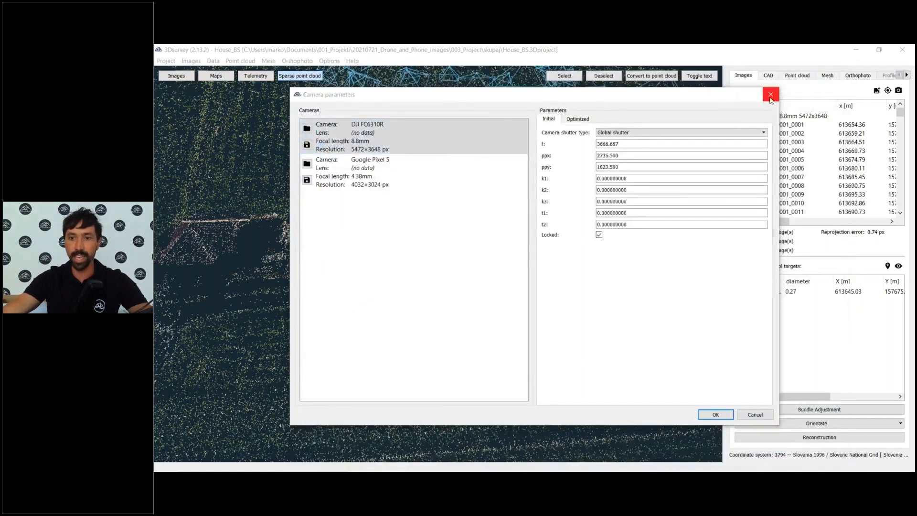
Look through the skupaj project folder for the saved camera file and close the camera parameters
{"action": "left_click", "coordinate": [770, 94]}
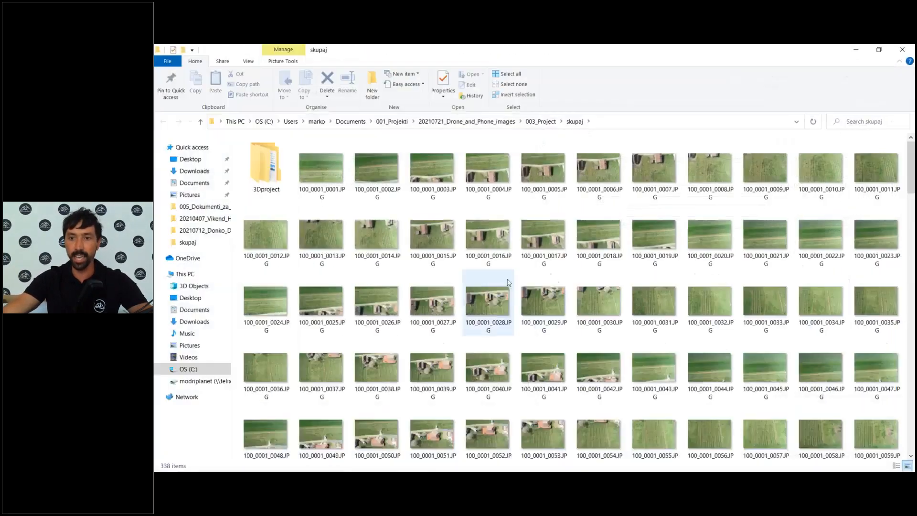
{"action": "scroll", "coordinate": [522, 283], "scroll_direction": "down", "scroll_amount": 1}
{"action": "scroll", "coordinate": [527, 279], "scroll_direction": "down", "scroll_amount": 10}
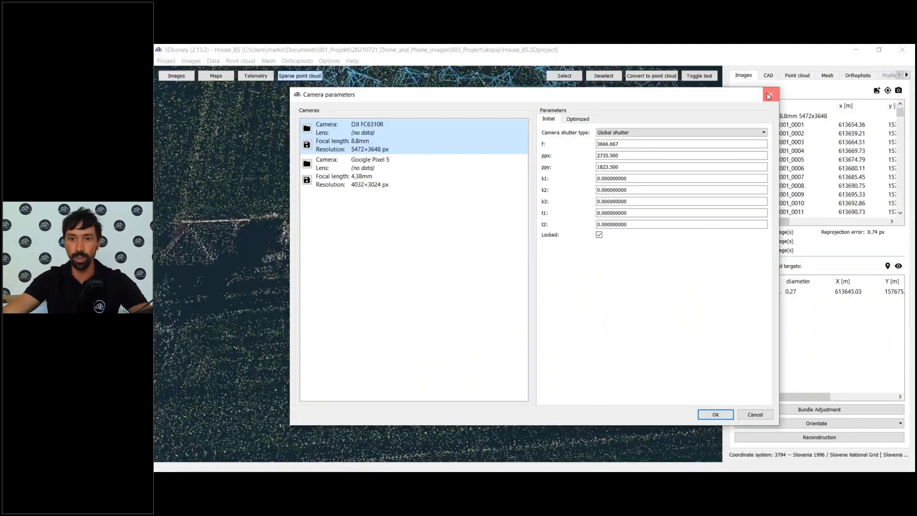
{"action": "left_click", "coordinate": [769, 95]}
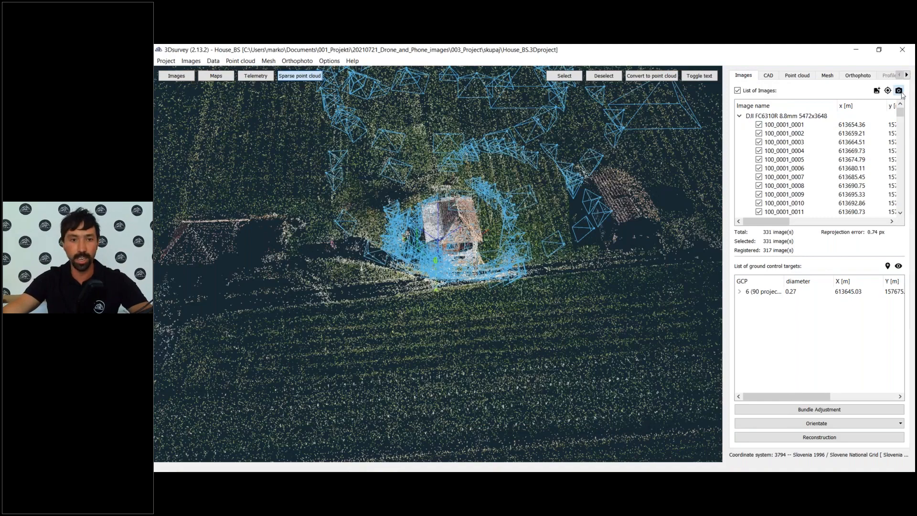
Load the saved calibration file for the Google Pixel 5 camera and leave the camera parameters
{"action": "left_click", "coordinate": [900, 92]}
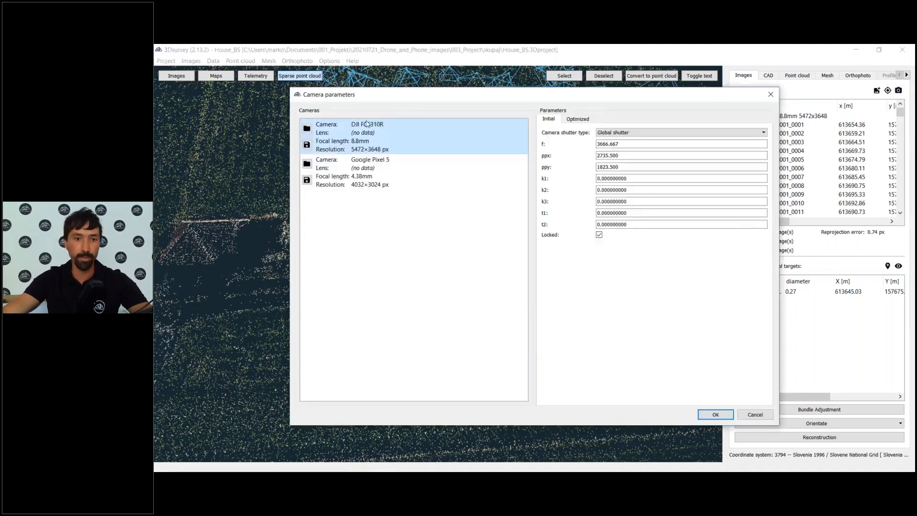
{"action": "left_click", "coordinate": [307, 164]}
{"action": "double_click", "coordinate": [472, 184]}
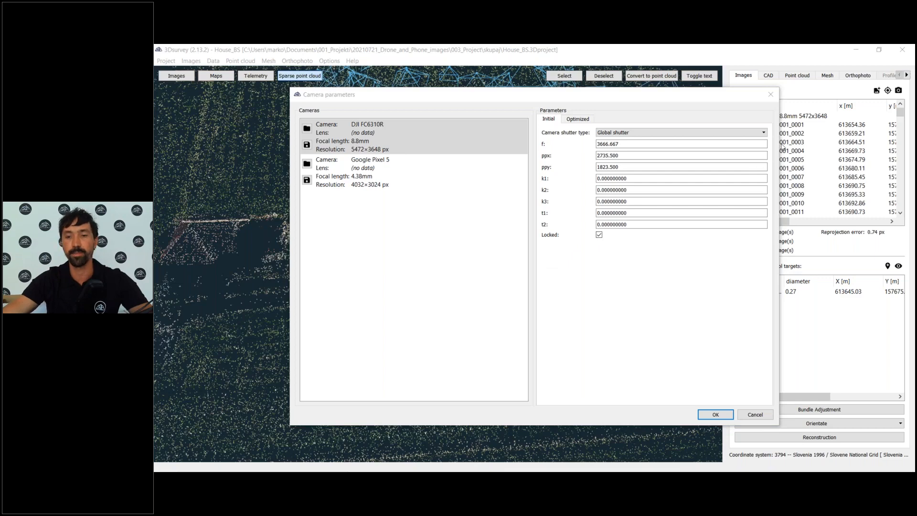
{"action": "left_click", "coordinate": [770, 100]}
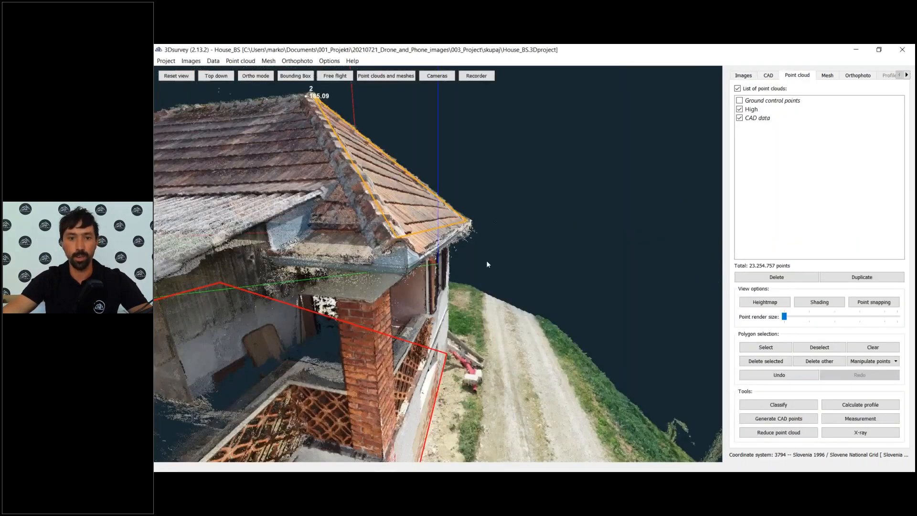
Hide the CAD data in the point cloud view, leaving only the High point cloud displayed
{"action": "scroll", "coordinate": [488, 259], "scroll_direction": "down", "scroll_amount": 10}
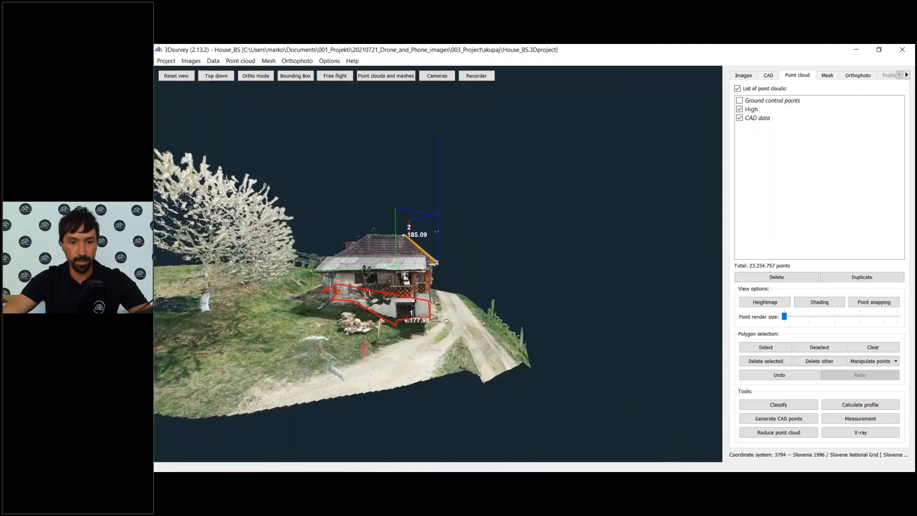
{"action": "scroll", "coordinate": [442, 296], "scroll_direction": "up", "scroll_amount": 5}
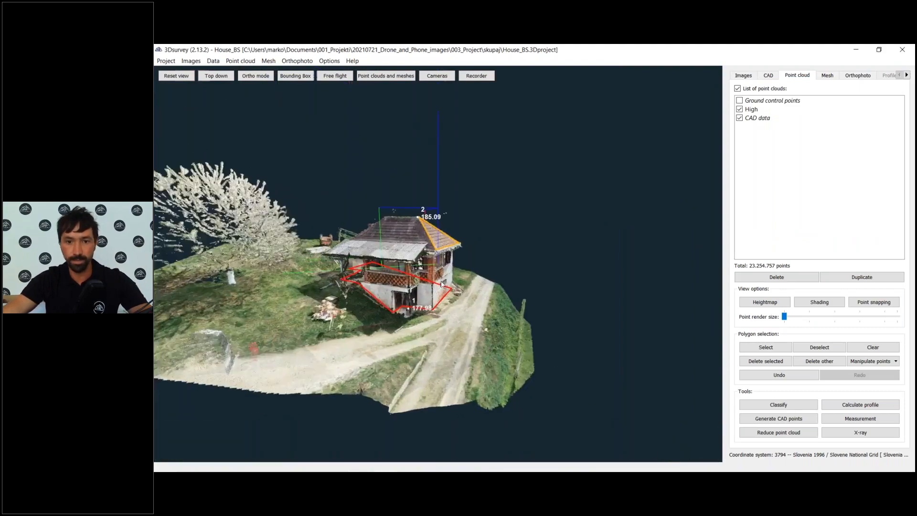
{"action": "scroll", "coordinate": [444, 277], "scroll_direction": "up", "scroll_amount": 6}
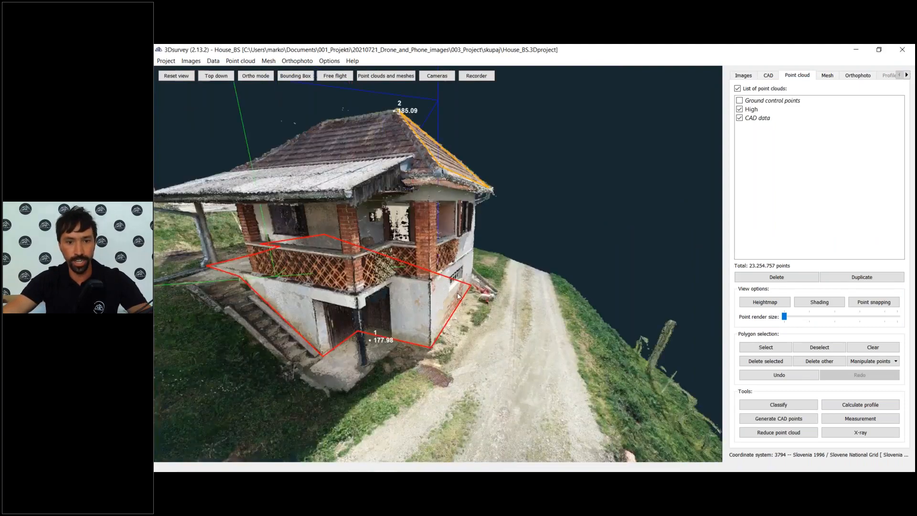
{"action": "scroll", "coordinate": [447, 304], "scroll_direction": "up", "scroll_amount": 5}
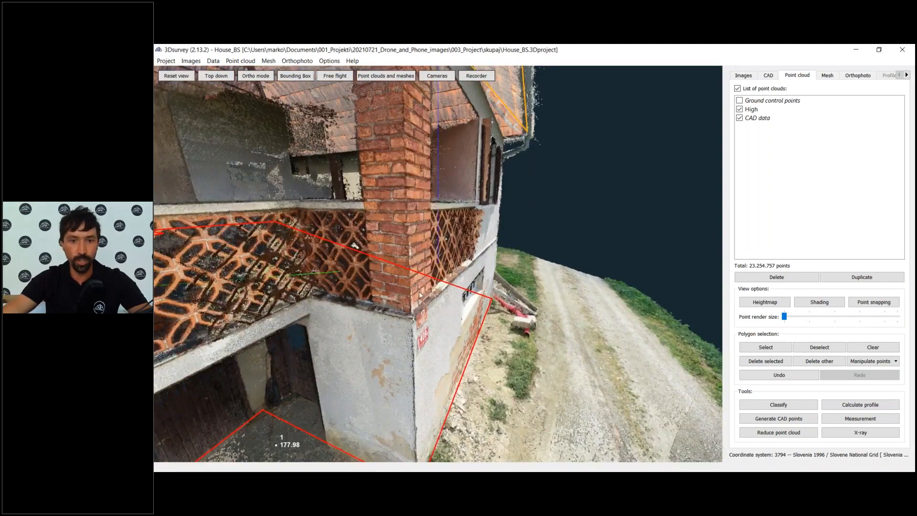
{"action": "left_click", "coordinate": [740, 118]}
Select the stray points beside the brick balcony pillar, between the eaves and the road, with a polygon
{"action": "left_click_drag", "start_coordinate": [442, 338], "coordinate": [448, 293]}
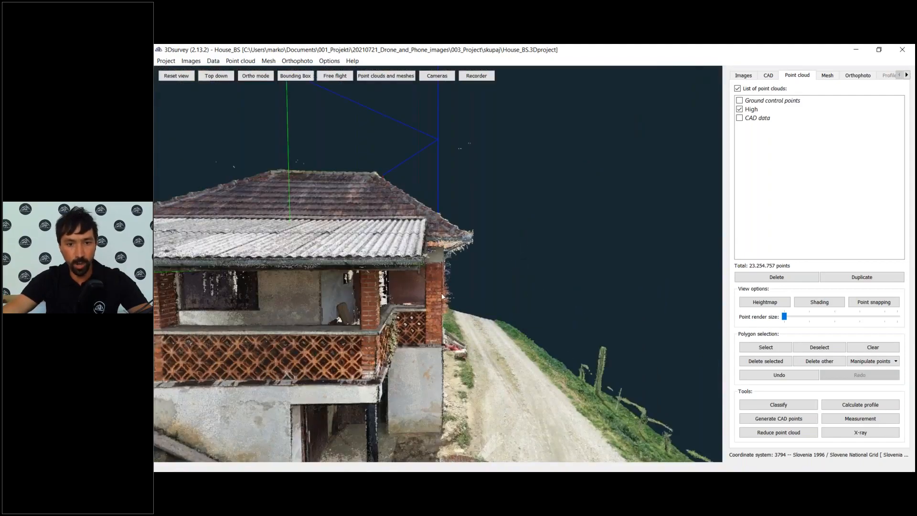
{"action": "scroll", "coordinate": [443, 296], "scroll_direction": "up", "scroll_amount": 5}
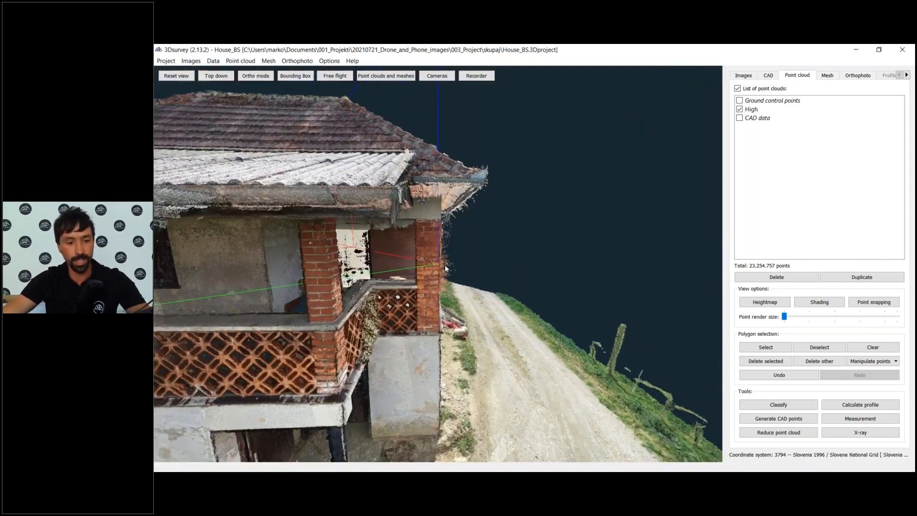
{"action": "scroll", "coordinate": [452, 306], "scroll_direction": "up", "scroll_amount": 5}
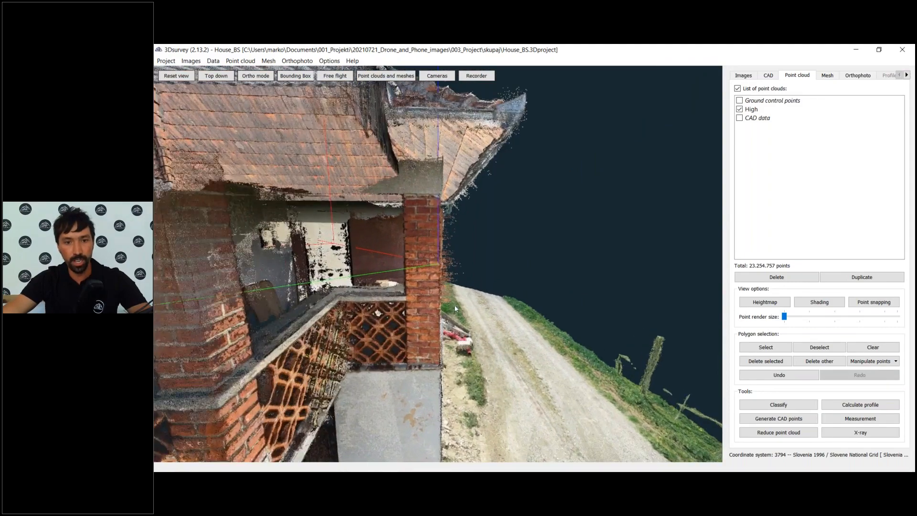
{"action": "left_click_drag", "start_coordinate": [454, 299], "coordinate": [458, 298]}
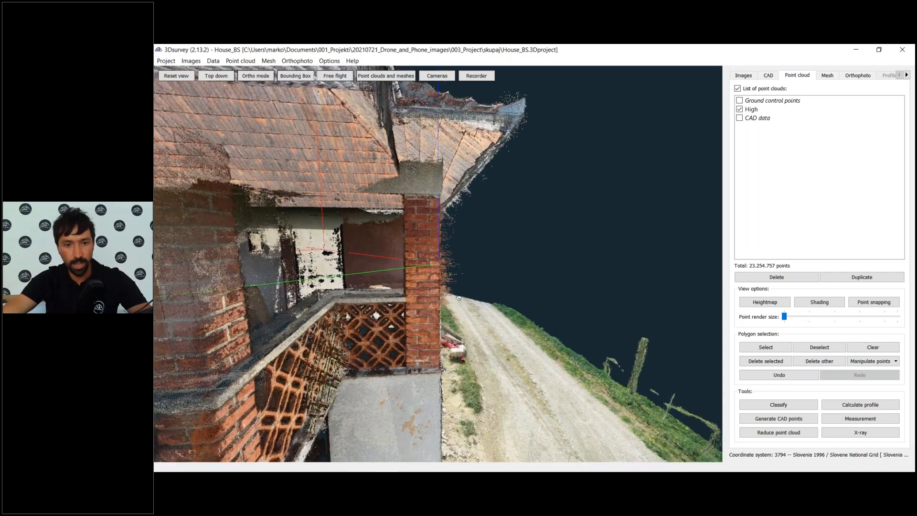
{"action": "left_click", "coordinate": [764, 347]}
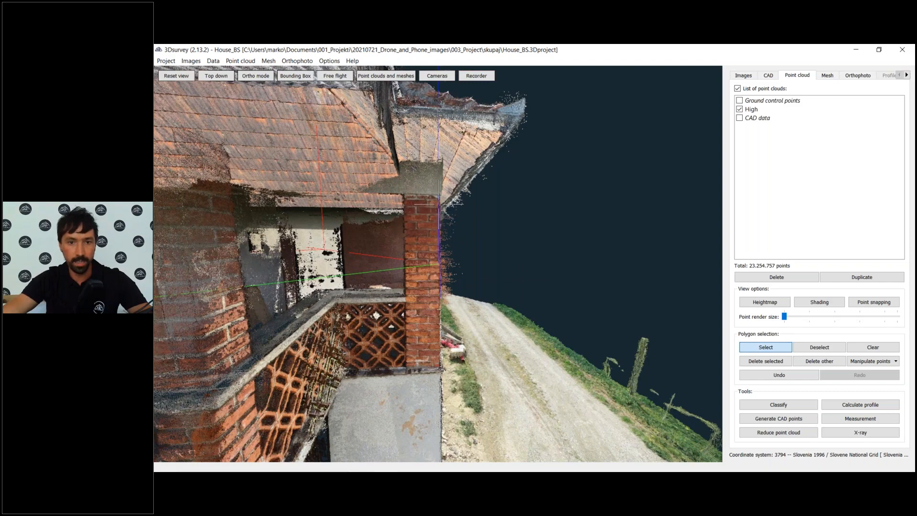
{"action": "left_click", "coordinate": [440, 205]}
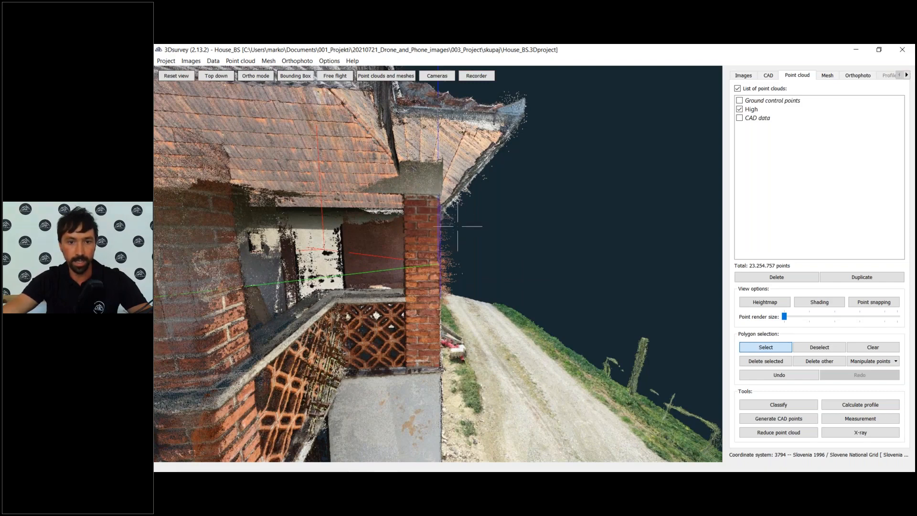
{"action": "left_click", "coordinate": [474, 224]}
{"action": "left_click", "coordinate": [442, 297]}
{"action": "left_click", "coordinate": [475, 291]}
{"action": "left_click", "coordinate": [470, 306]}
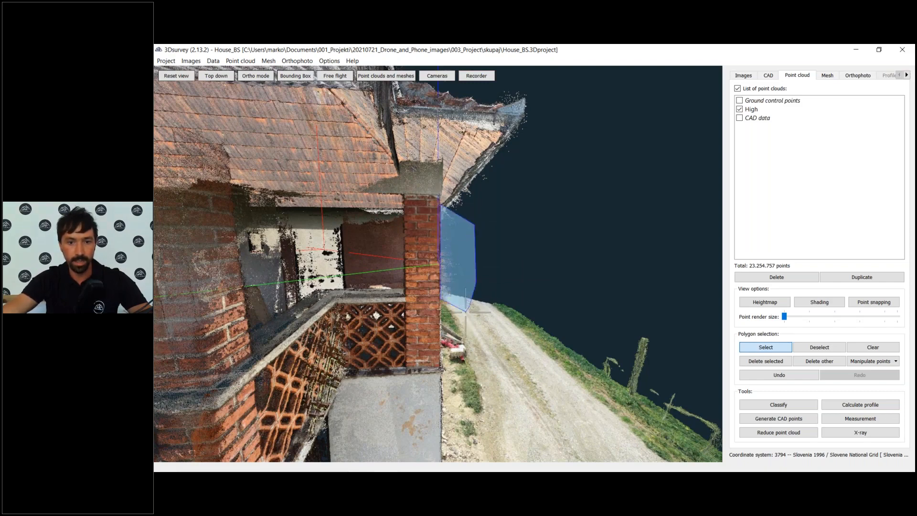
{"action": "left_click", "coordinate": [455, 319]}
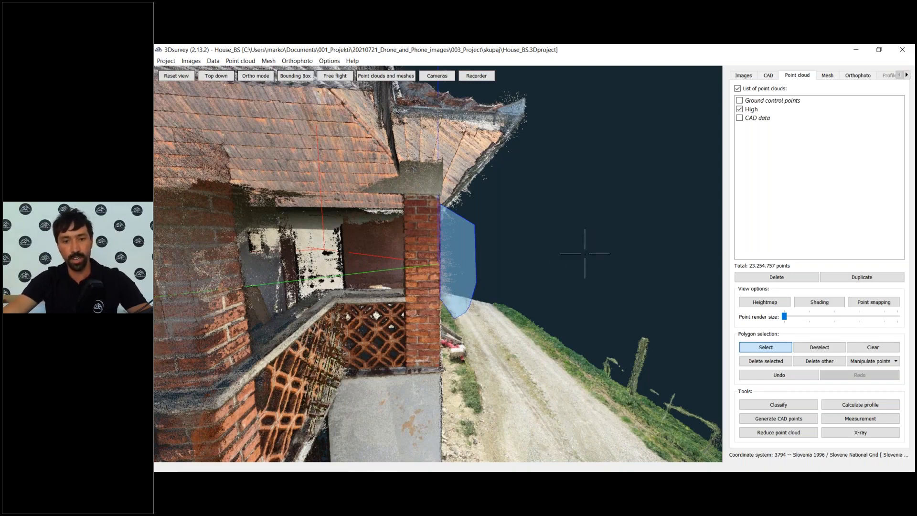
{"action": "right_click", "coordinate": [537, 248]}
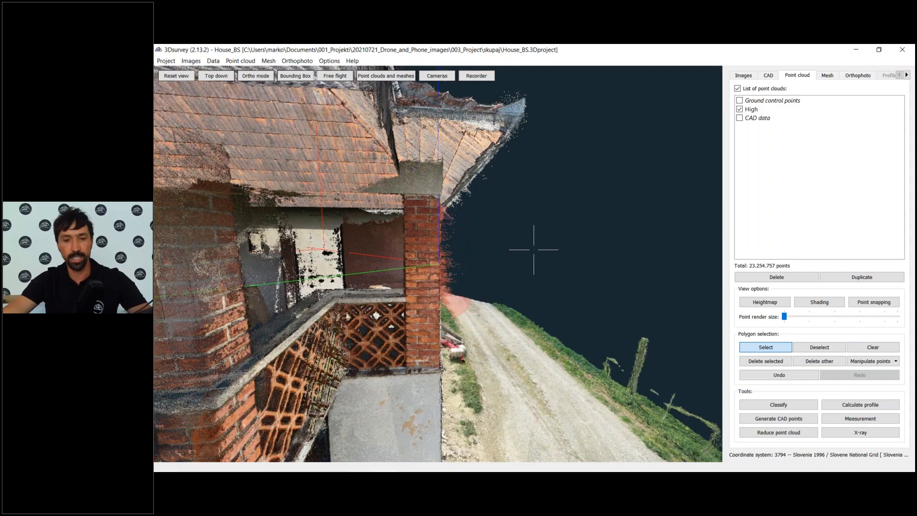
Deselect the selected points at the eaves corner and on the road with a polygon enclosing both areas
{"action": "left_click_drag", "start_coordinate": [477, 262], "coordinate": [621, 339]}
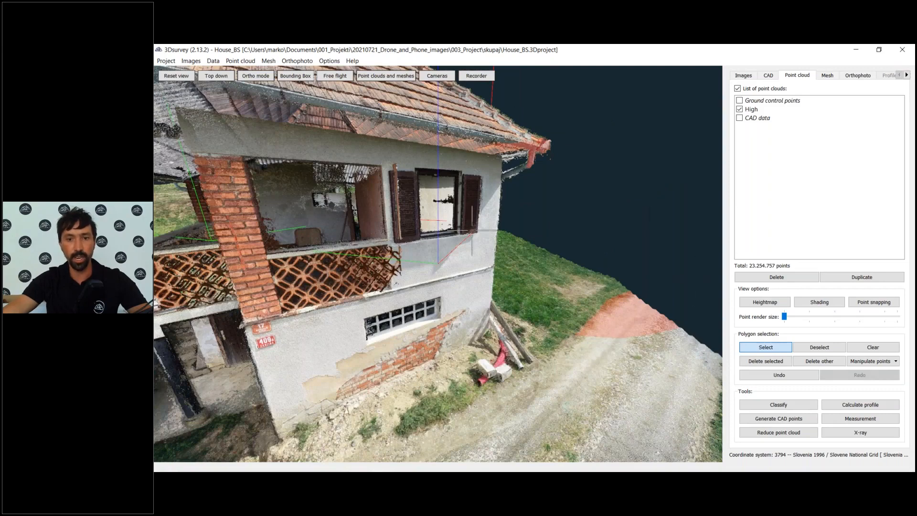
{"action": "left_click", "coordinate": [820, 347]}
{"action": "left_click", "coordinate": [541, 95]}
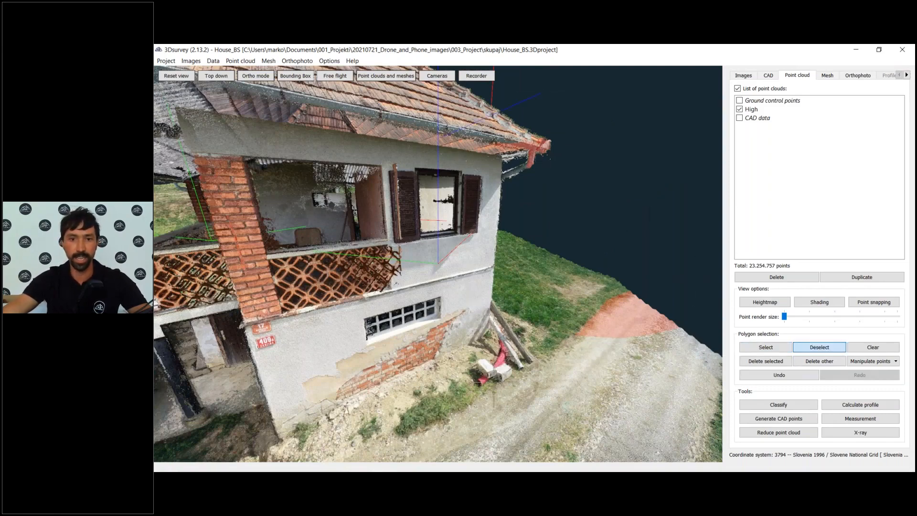
{"action": "left_click", "coordinate": [427, 141]}
{"action": "left_click", "coordinate": [523, 437]}
{"action": "left_click", "coordinate": [610, 425]}
{"action": "left_click", "coordinate": [620, 417]}
{"action": "left_click", "coordinate": [684, 353]}
{"action": "left_click", "coordinate": [693, 334]}
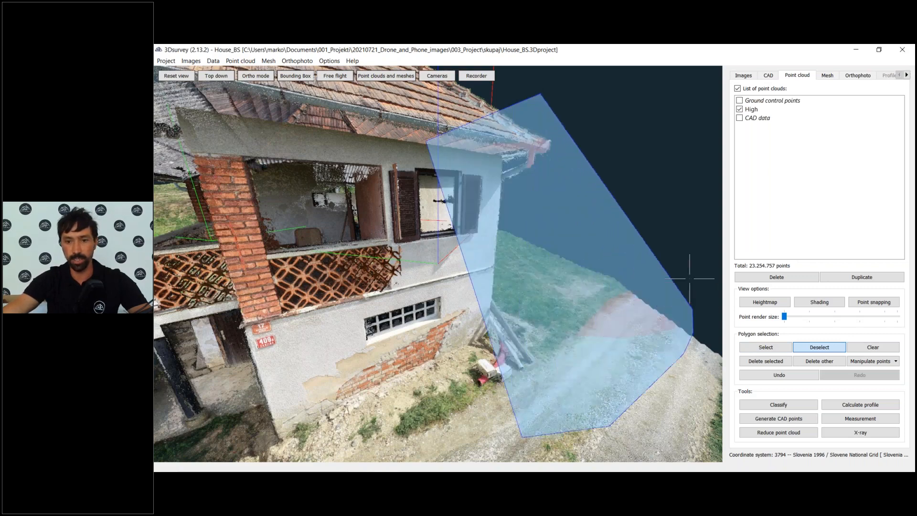
{"action": "left_click", "coordinate": [690, 277]}
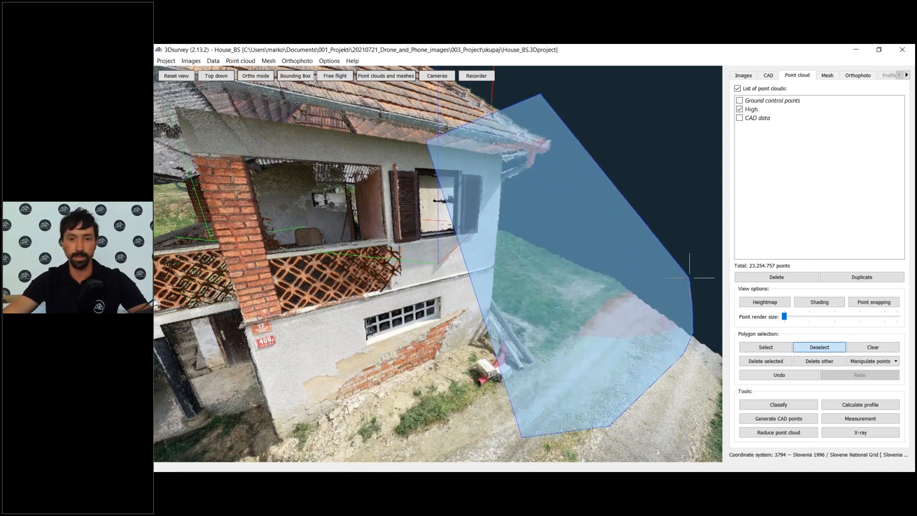
{"action": "right_click", "coordinate": [689, 278]}
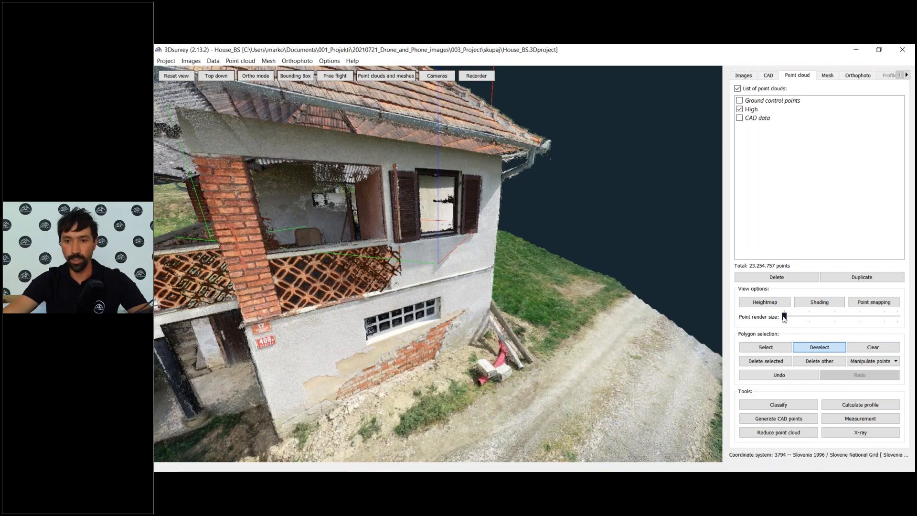
Increase the point render size to about a third of its range and view the whole house
{"action": "left_click", "coordinate": [824, 318]}
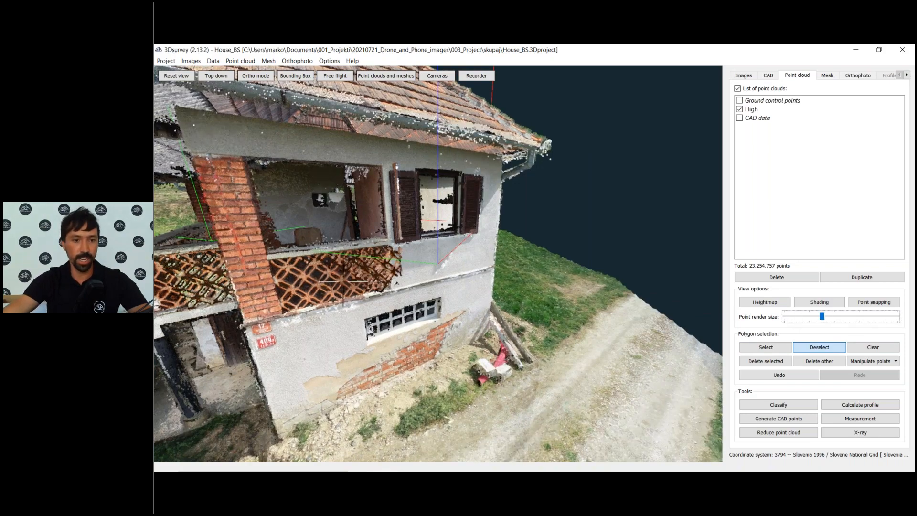
{"action": "left_click", "coordinate": [825, 318]}
{"action": "left_click_drag", "start_coordinate": [478, 220], "coordinate": [426, 271]}
{"action": "scroll", "coordinate": [359, 218], "scroll_direction": "down", "scroll_amount": 5}
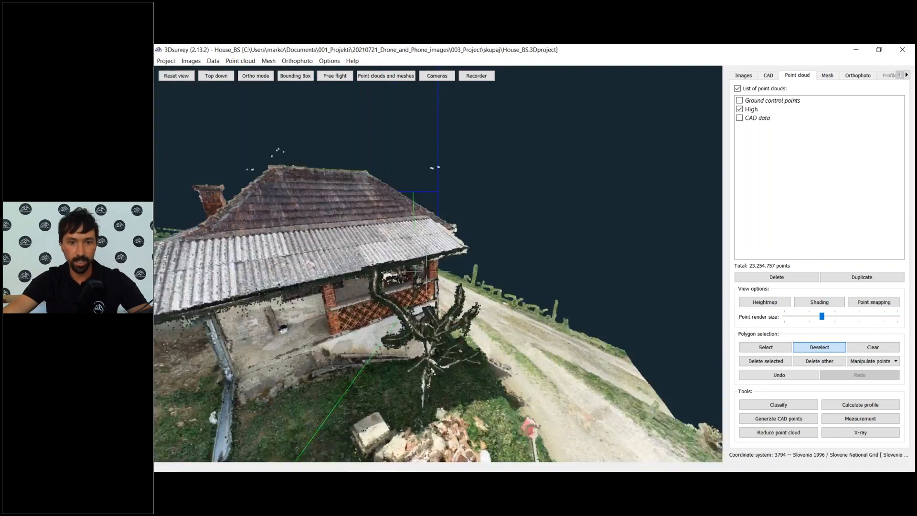
Undo the deletion of the selected stray points beside the brick balcony pillar
{"action": "scroll", "coordinate": [426, 271], "scroll_direction": "up", "scroll_amount": 5}
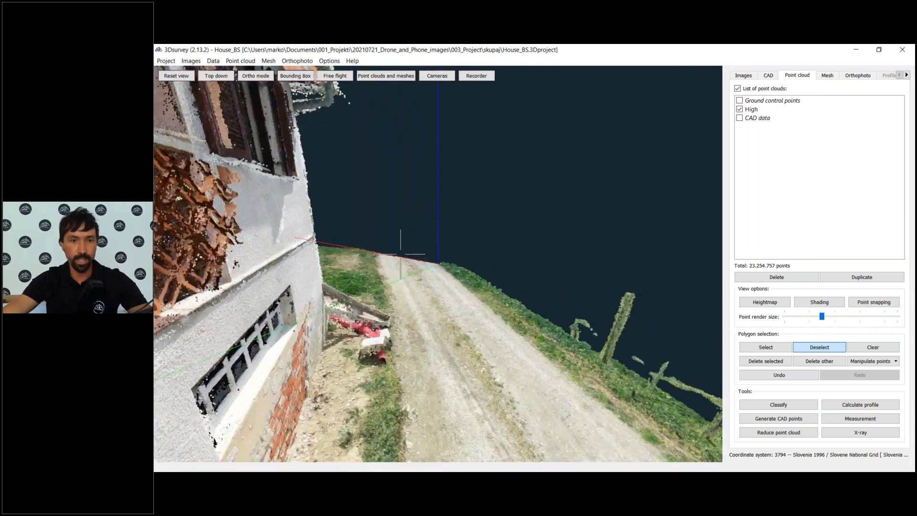
{"action": "scroll", "coordinate": [426, 286], "scroll_direction": "down", "scroll_amount": 3}
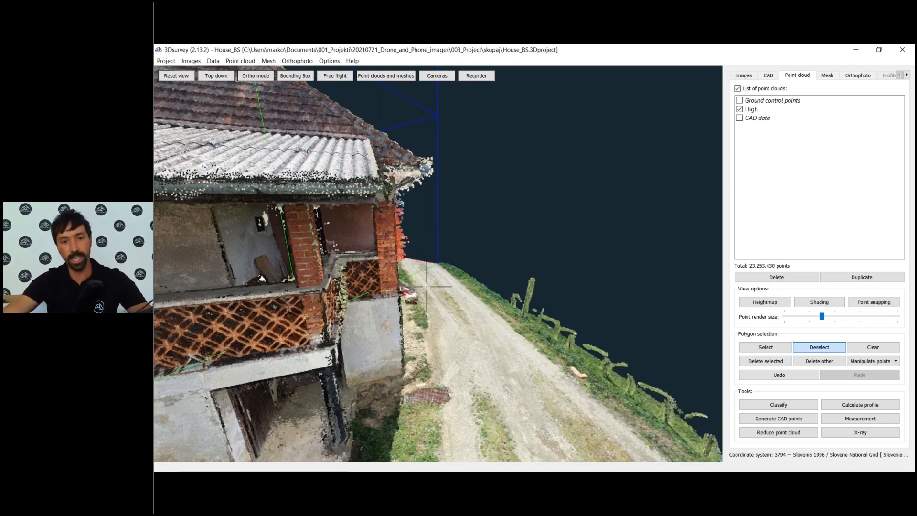
{"action": "scroll", "coordinate": [465, 247], "scroll_direction": "down", "scroll_amount": 3}
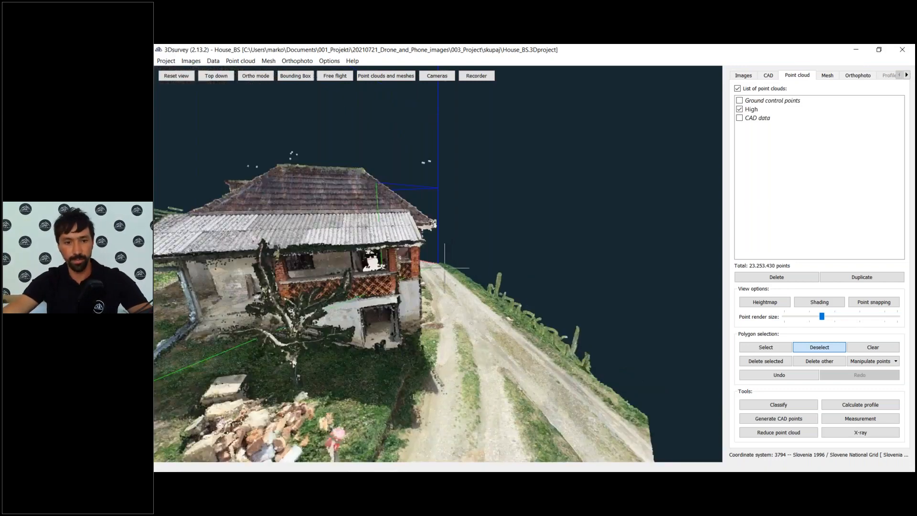
{"action": "scroll", "coordinate": [444, 268], "scroll_direction": "up", "scroll_amount": 3}
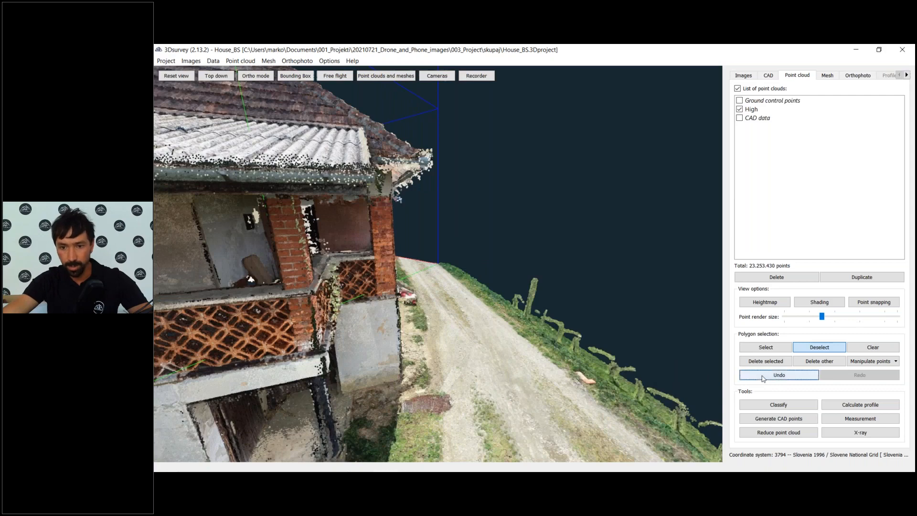
{"action": "left_click", "coordinate": [763, 375]}
{"action": "left_click", "coordinate": [765, 375]}
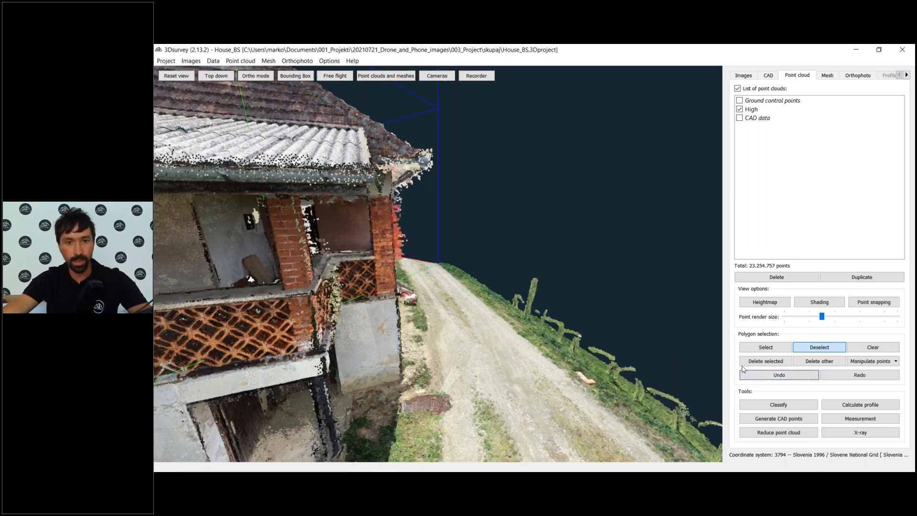
Show the bounding box around the High point cloud and reduce the point render size to the minimum
{"action": "scroll", "coordinate": [473, 216], "scroll_direction": "down", "scroll_amount": 3}
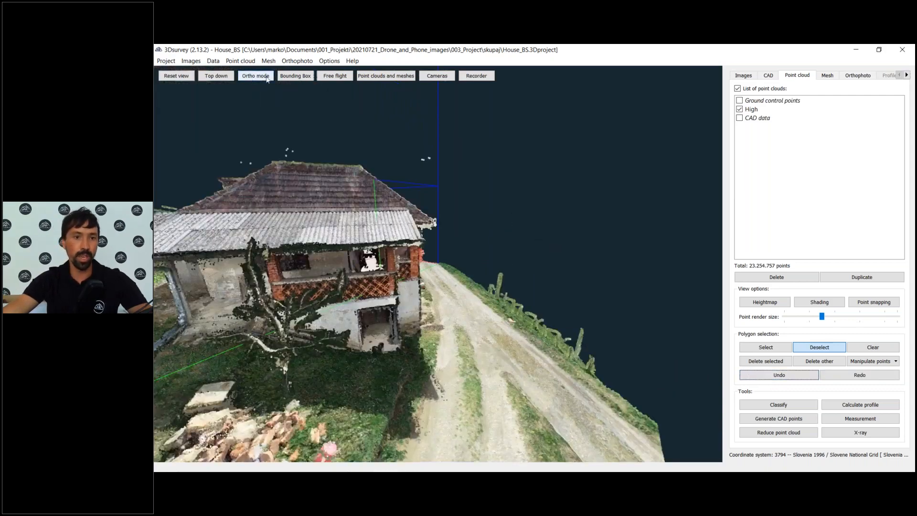
{"action": "left_click", "coordinate": [295, 75]}
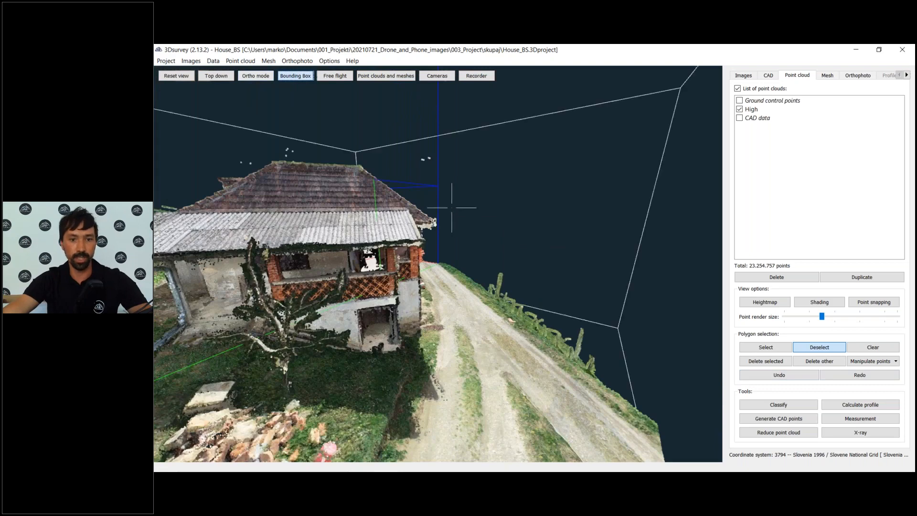
{"action": "scroll", "coordinate": [451, 208], "scroll_direction": "down", "scroll_amount": 3}
{"action": "scroll", "coordinate": [452, 208], "scroll_direction": "down", "scroll_amount": 3}
{"action": "left_click_drag", "start_coordinate": [305, 318], "coordinate": [401, 304]}
{"action": "left_click_drag", "start_coordinate": [823, 316], "coordinate": [784, 317]}
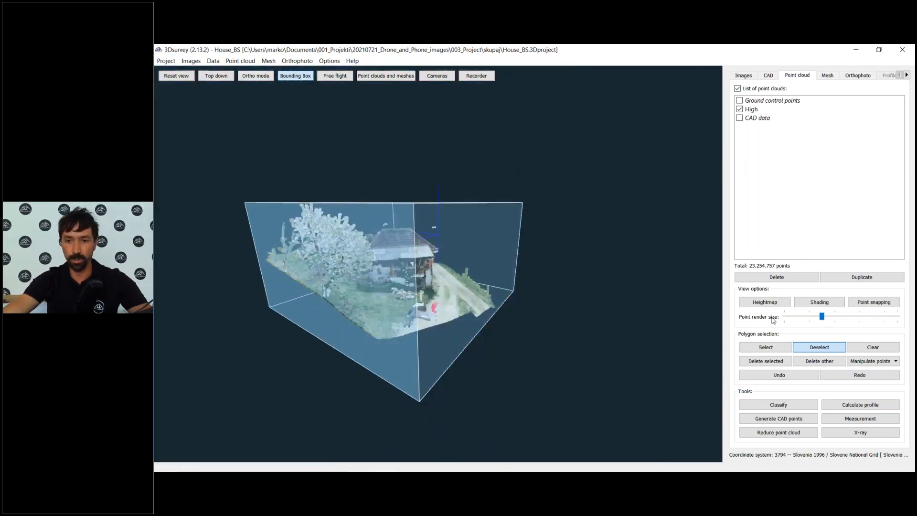
Shrink the bounding box so it clips the point cloud to the balcony corner and adjacent ground, and finish editing it
{"action": "left_click_drag", "start_coordinate": [485, 272], "coordinate": [435, 397]}
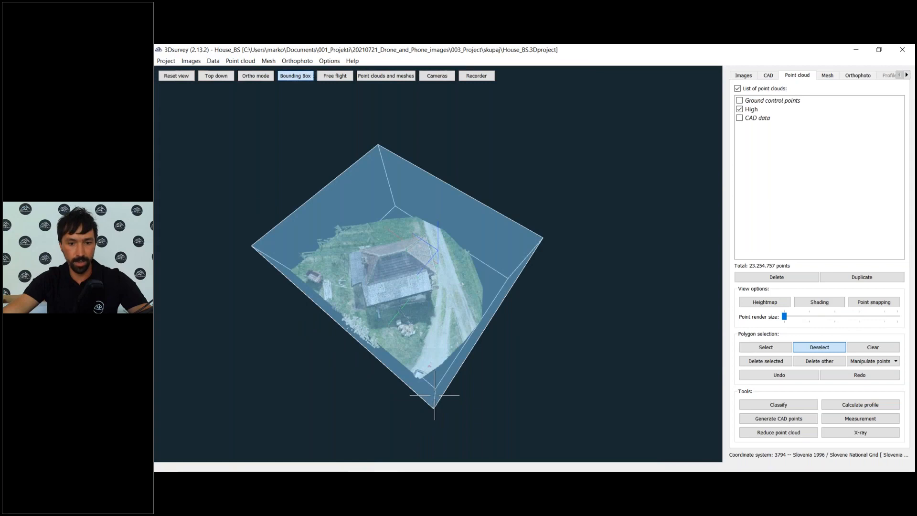
{"action": "left_click_drag", "start_coordinate": [436, 346], "coordinate": [455, 275]}
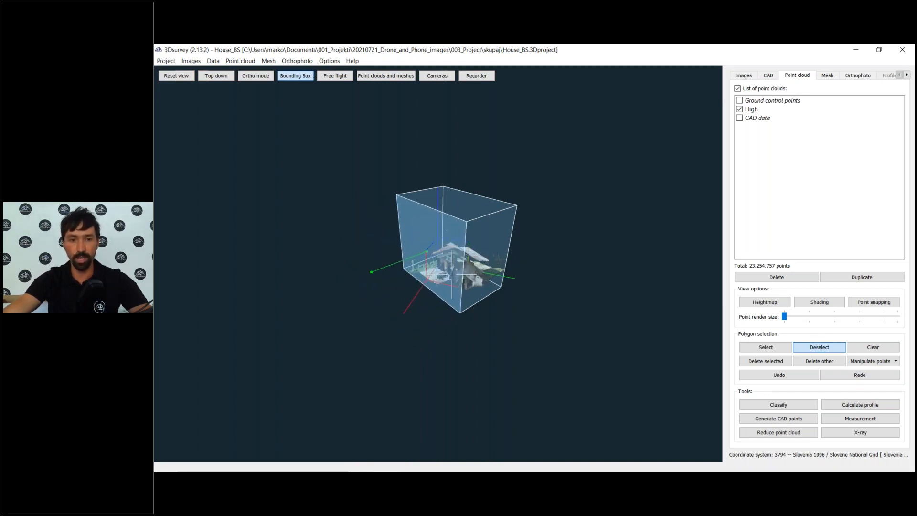
{"action": "scroll", "coordinate": [404, 295], "scroll_direction": "up", "scroll_amount": 10}
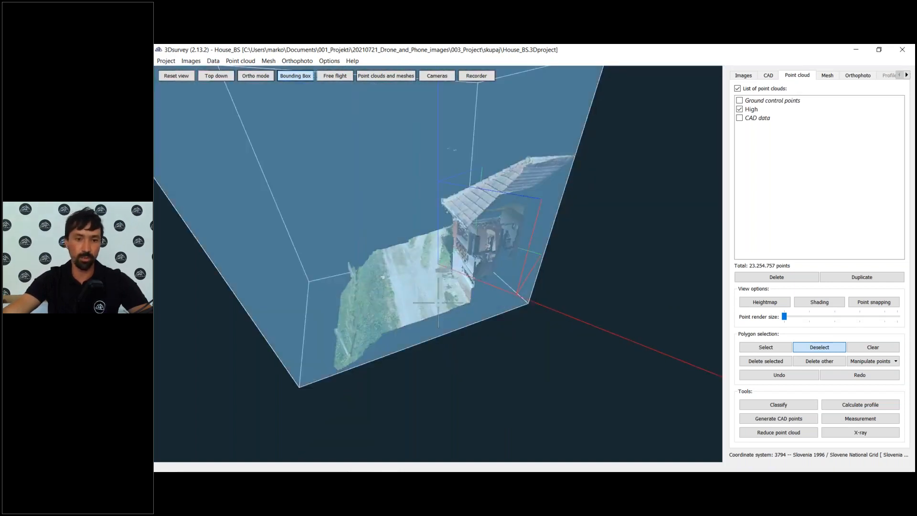
{"action": "scroll", "coordinate": [476, 334], "scroll_direction": "down", "scroll_amount": 10}
{"action": "left_click_drag", "start_coordinate": [476, 335], "coordinate": [514, 259]}
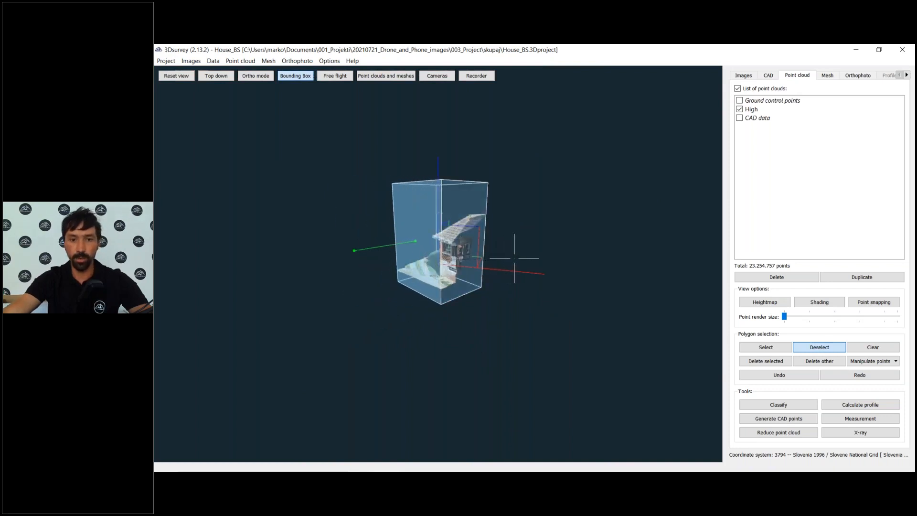
{"action": "left_click", "coordinate": [296, 75]}
Examine the clipped balcony corner from several sides, including the stray points beside the brick pillar
{"action": "scroll", "coordinate": [428, 249], "scroll_direction": "up", "scroll_amount": 5}
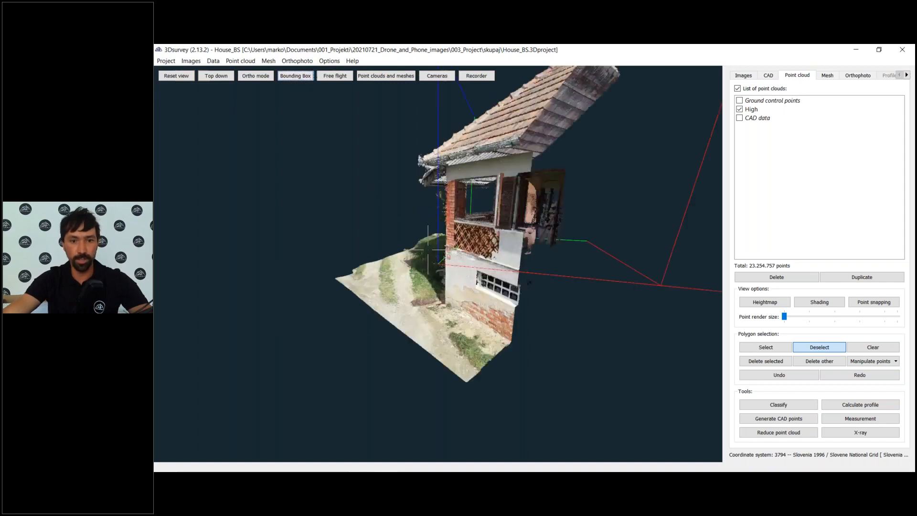
{"action": "left_click_drag", "start_coordinate": [427, 240], "coordinate": [460, 219]}
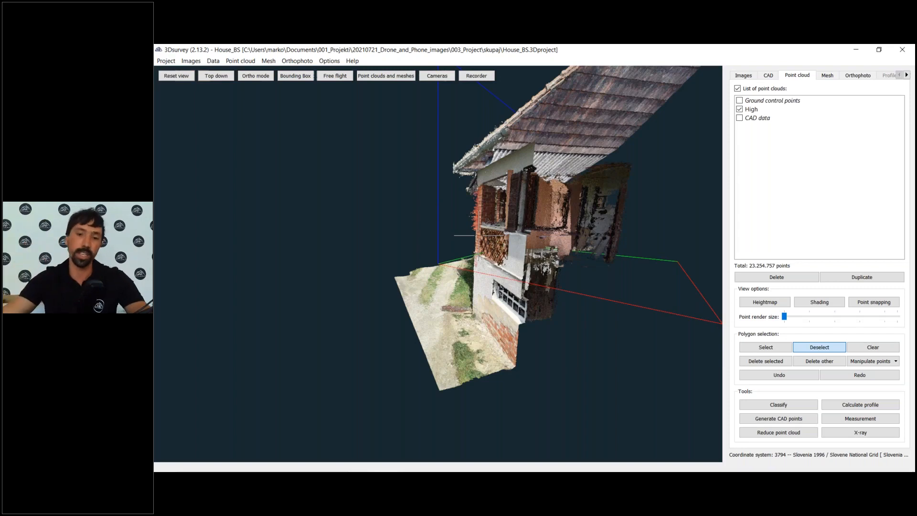
{"action": "left_click_drag", "start_coordinate": [534, 233], "coordinate": [591, 223]}
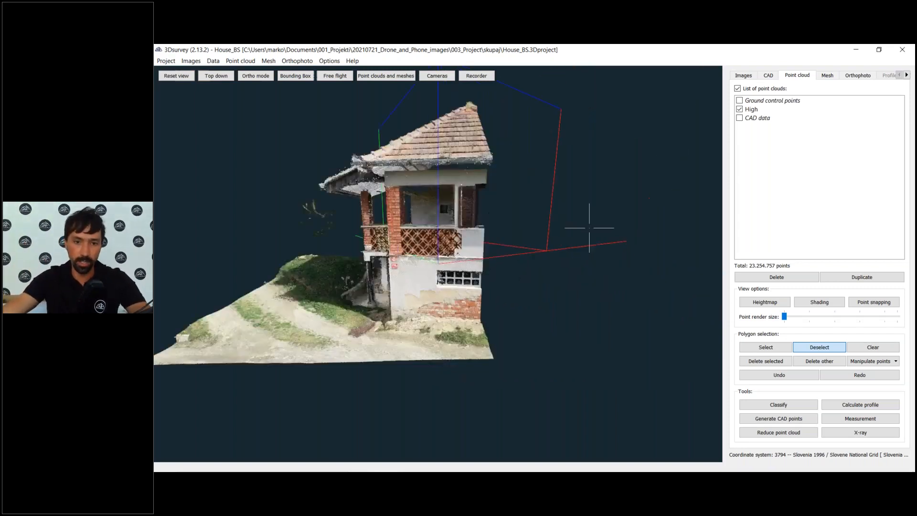
{"action": "scroll", "coordinate": [456, 222], "scroll_direction": "up", "scroll_amount": 4}
{"action": "left_click_drag", "start_coordinate": [459, 224], "coordinate": [512, 239]}
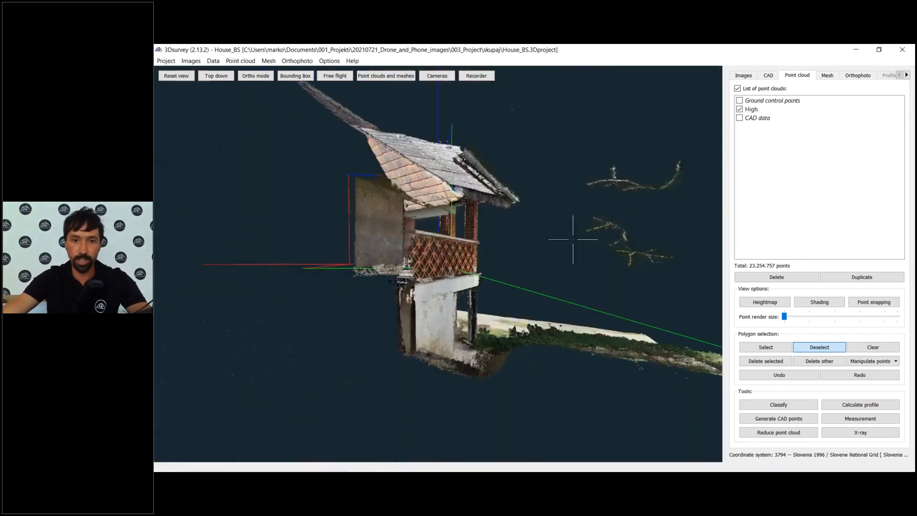
{"action": "left_click_drag", "start_coordinate": [458, 252], "coordinate": [447, 263]}
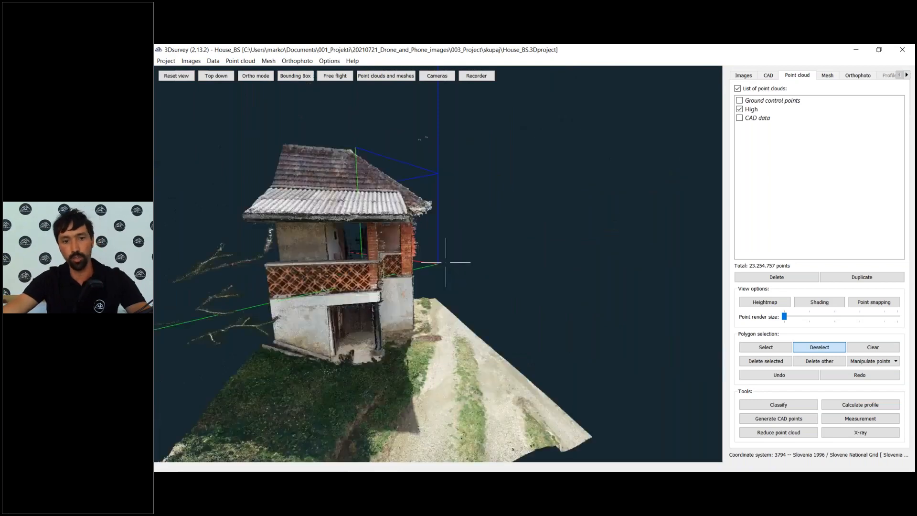
{"action": "scroll", "coordinate": [446, 263], "scroll_direction": "up", "scroll_amount": 4}
{"action": "right_click_drag", "start_coordinate": [423, 243], "coordinate": [440, 280]}
{"action": "left_click_drag", "start_coordinate": [440, 280], "coordinate": [447, 244]}
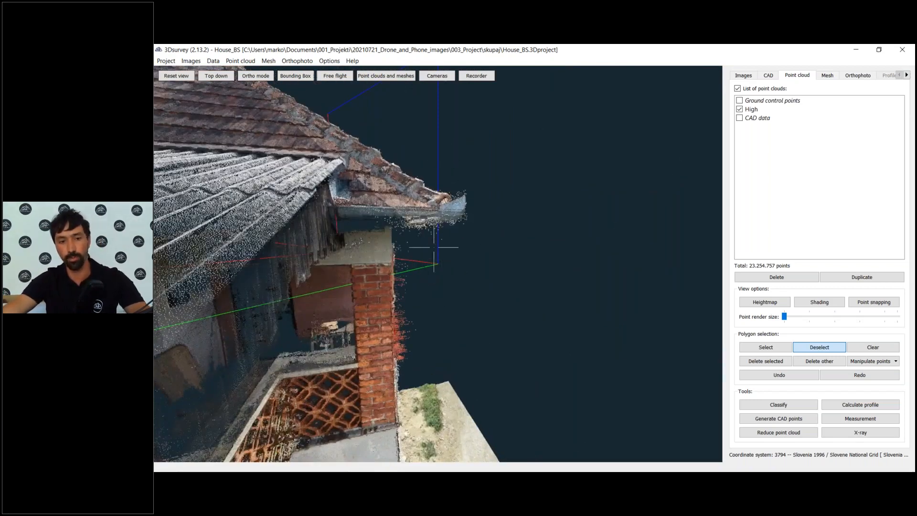
{"action": "scroll", "coordinate": [435, 247], "scroll_direction": "down", "scroll_amount": 5}
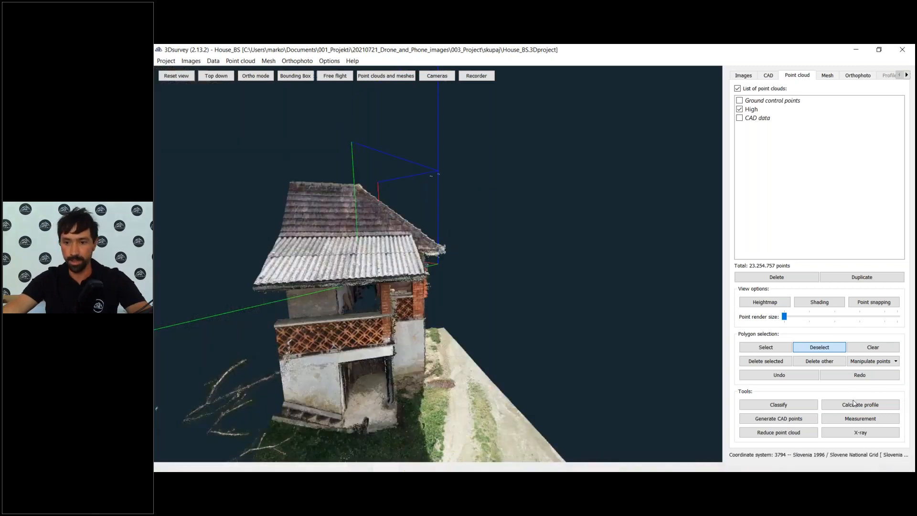
{"action": "left_click", "coordinate": [854, 402]}
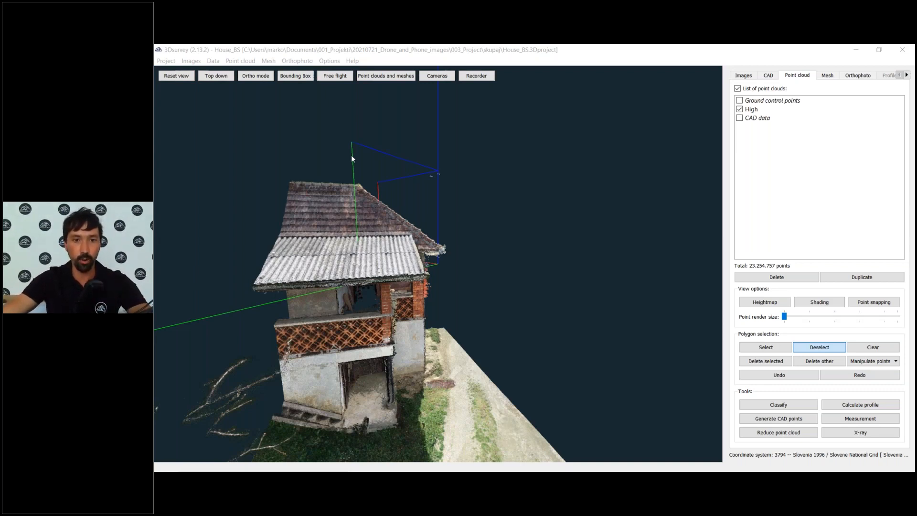
Switch to Firefox and open the home page of the 3Dsurvey website
{"action": "mouse_move", "coordinate": [382, 470]}
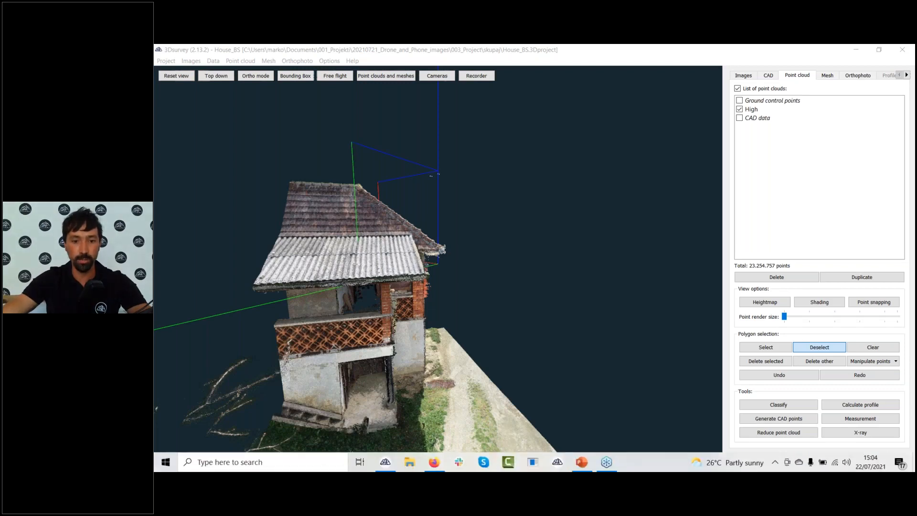
{"action": "left_click", "coordinate": [433, 468]}
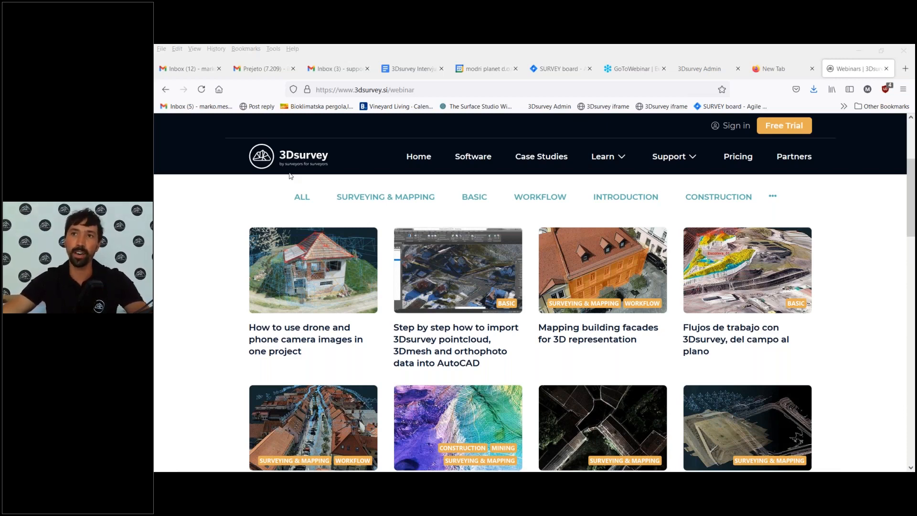
{"action": "left_click", "coordinate": [206, 195]}
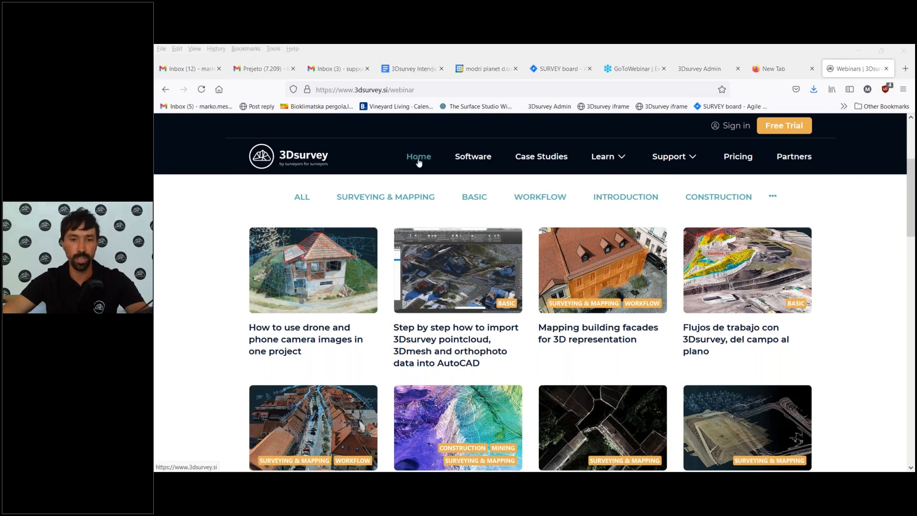
{"action": "left_click", "coordinate": [418, 161]}
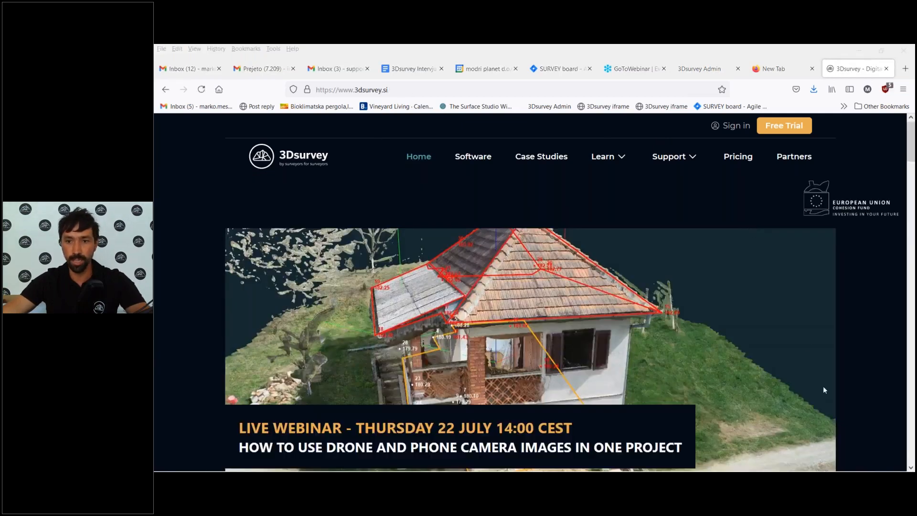
Look through the home page from the webinar banner to the contact section with the map
{"action": "scroll", "coordinate": [462, 260], "scroll_direction": "down", "scroll_amount": 5}
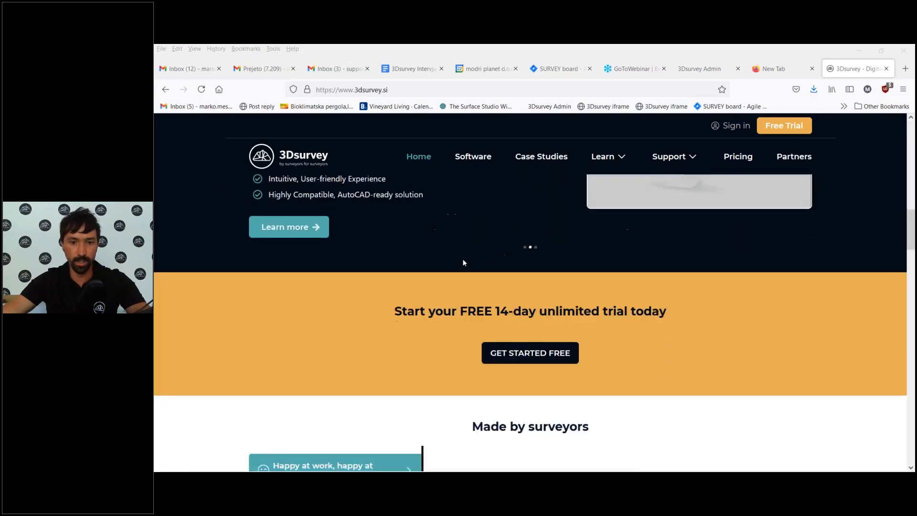
{"action": "scroll", "coordinate": [457, 260], "scroll_direction": "up", "scroll_amount": 2}
{"action": "scroll", "coordinate": [392, 242], "scroll_direction": "down", "scroll_amount": 5}
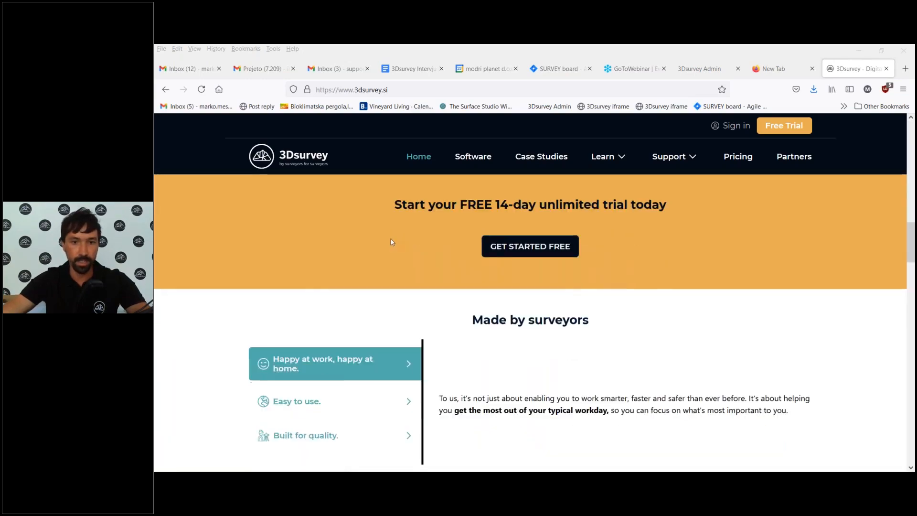
{"action": "scroll", "coordinate": [392, 242], "scroll_direction": "down", "scroll_amount": 8}
{"action": "scroll", "coordinate": [391, 242], "scroll_direction": "down", "scroll_amount": 12}
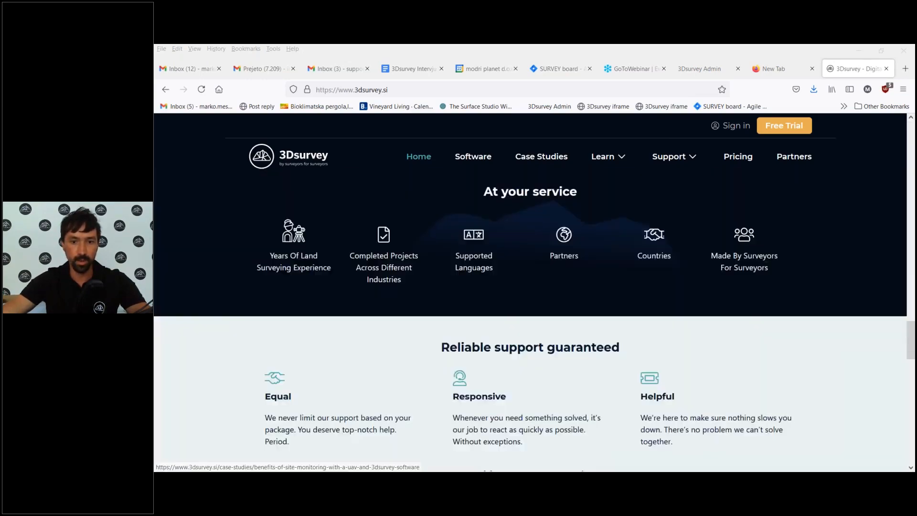
{"action": "scroll", "coordinate": [398, 225], "scroll_direction": "down", "scroll_amount": 2}
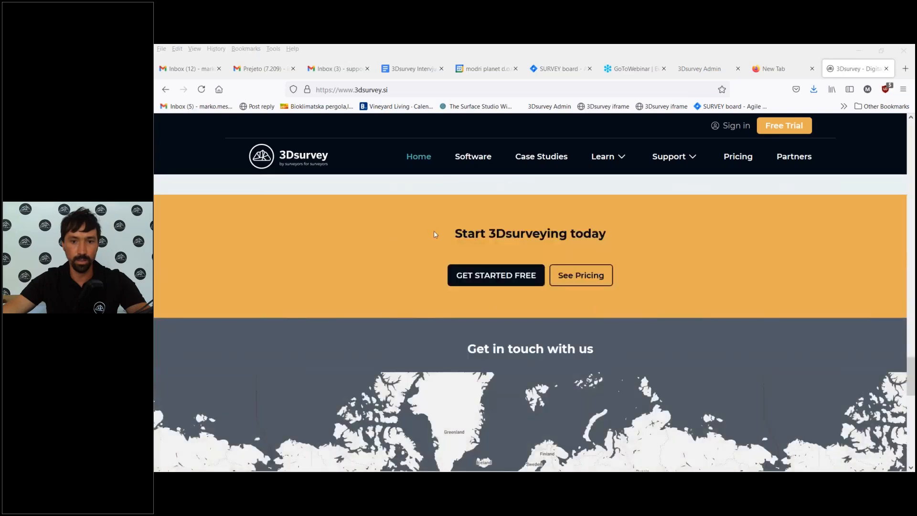
{"action": "scroll", "coordinate": [434, 233], "scroll_direction": "down", "scroll_amount": 8}
{"action": "scroll", "coordinate": [433, 233], "scroll_direction": "up", "scroll_amount": 8}
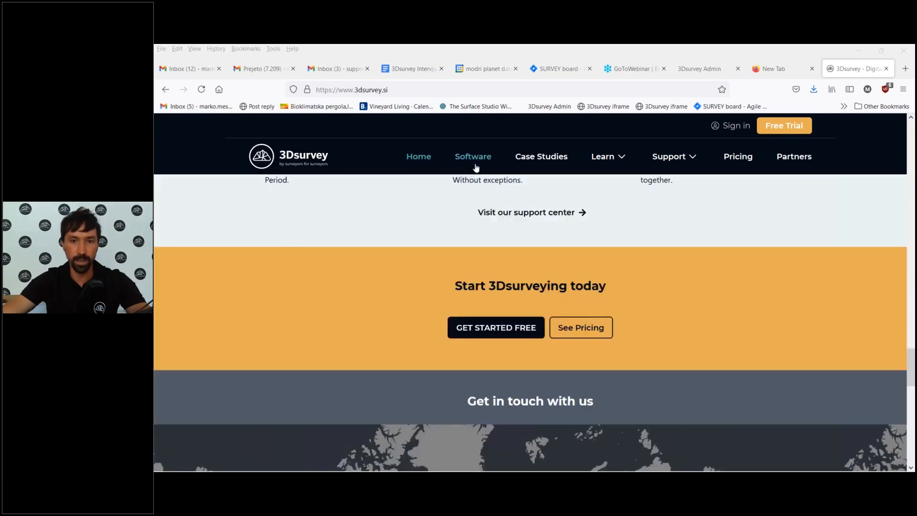
Open the website's Software page and review it as far as the 3Dsurvey Pilot app and its download options
{"action": "left_click", "coordinate": [478, 161]}
{"action": "scroll", "coordinate": [456, 248], "scroll_direction": "down", "scroll_amount": 12}
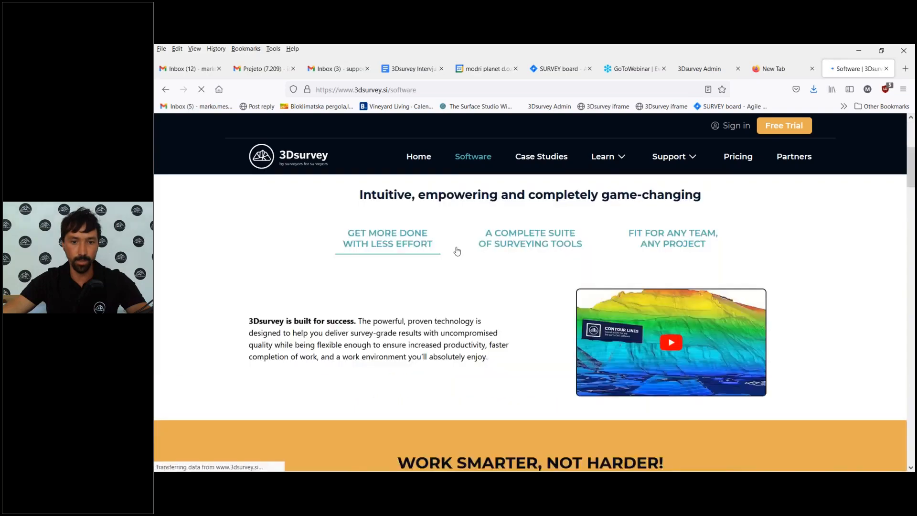
{"action": "scroll", "coordinate": [455, 249], "scroll_direction": "down", "scroll_amount": 10}
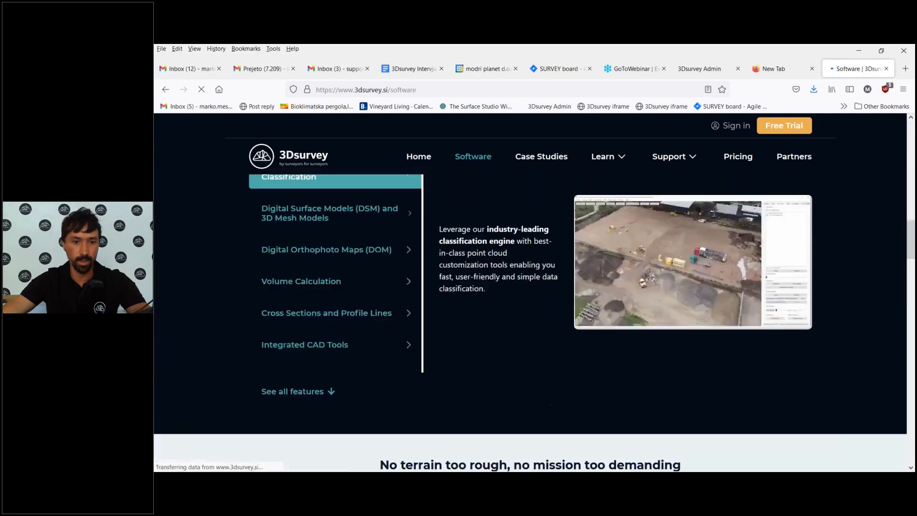
{"action": "scroll", "coordinate": [456, 252], "scroll_direction": "down", "scroll_amount": 10}
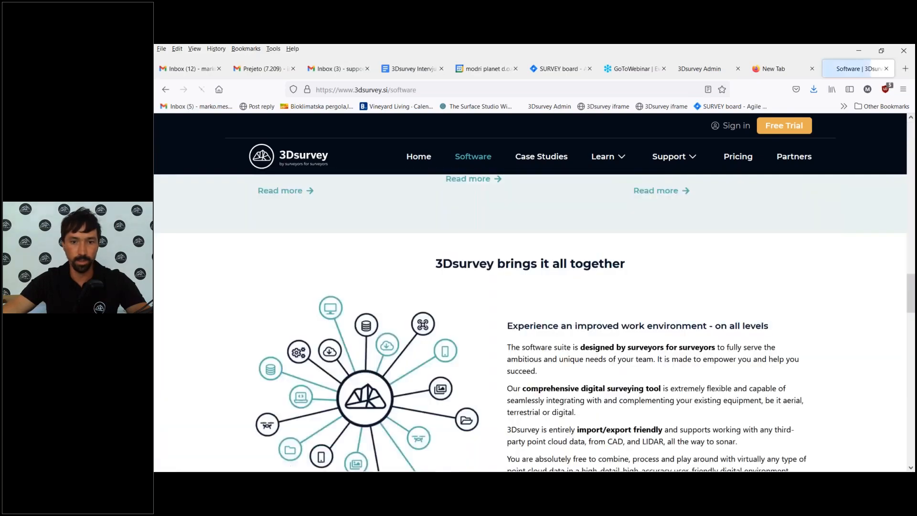
{"action": "scroll", "coordinate": [456, 251], "scroll_direction": "down", "scroll_amount": 1}
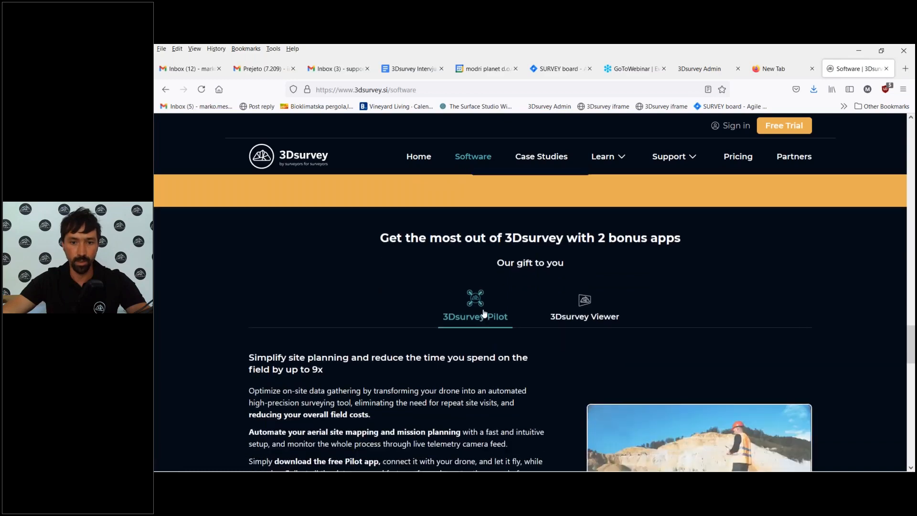
{"action": "scroll", "coordinate": [471, 288], "scroll_direction": "down", "scroll_amount": 3}
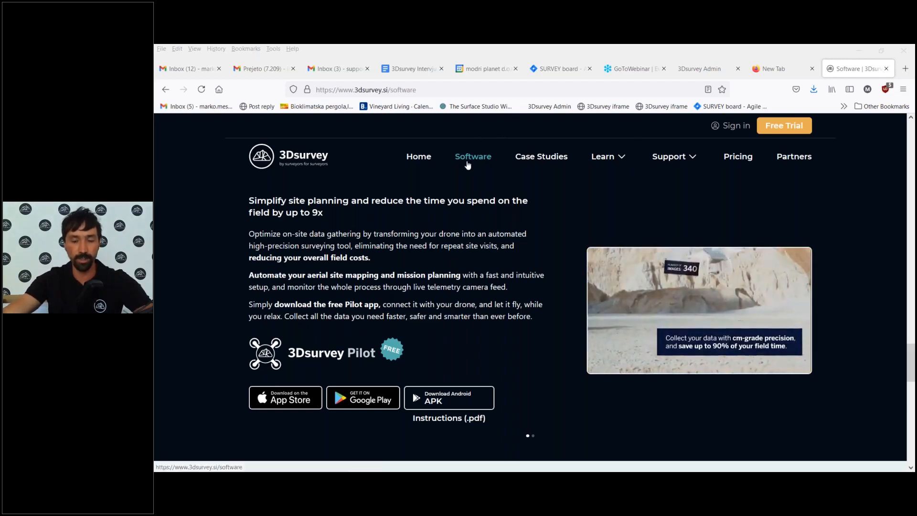
Open the website's Webinars page from the Learn section and find the webinar about creating an accurate 3D model with a phone
{"action": "left_click", "coordinate": [611, 159]}
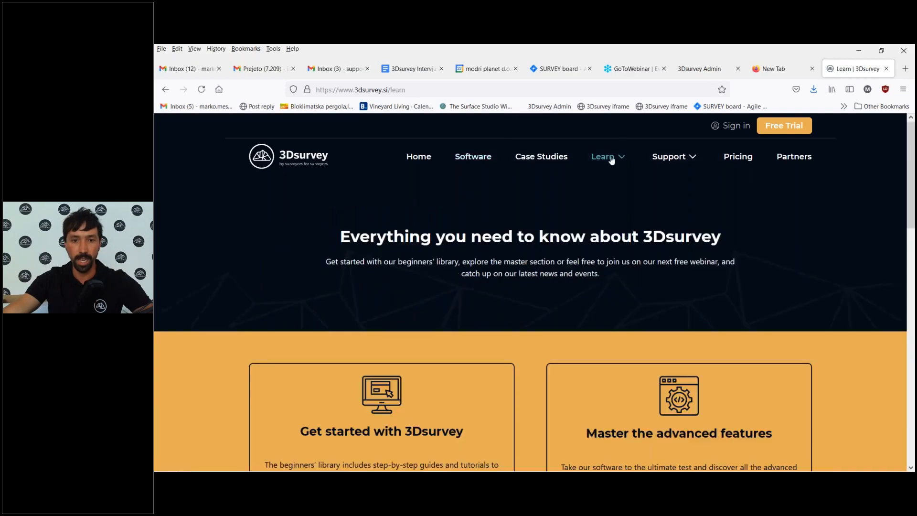
{"action": "mouse_move", "coordinate": [611, 159]}
{"action": "left_click", "coordinate": [517, 222]}
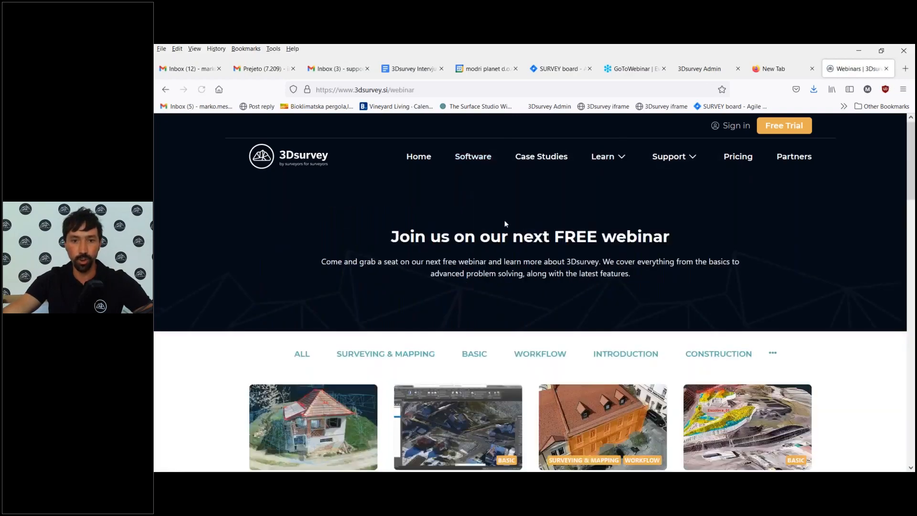
{"action": "scroll", "coordinate": [497, 224], "scroll_direction": "down", "scroll_amount": 10}
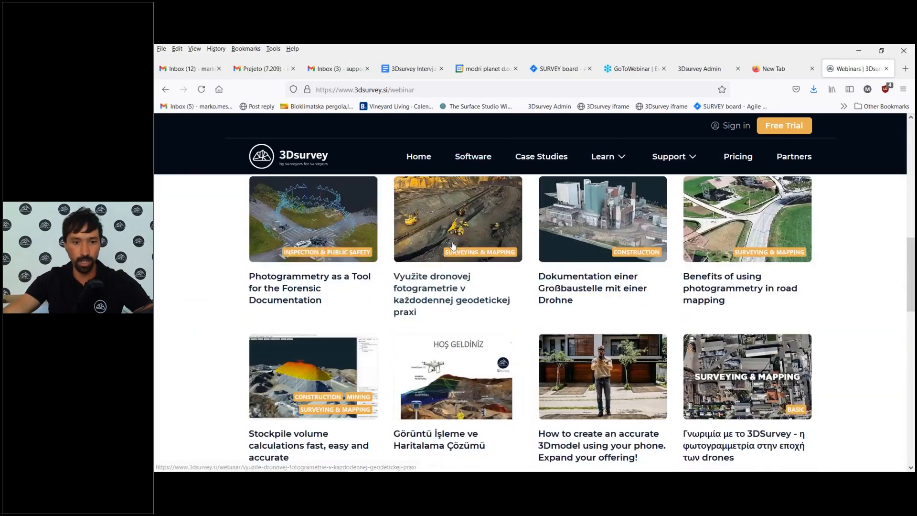
{"action": "scroll", "coordinate": [600, 296], "scroll_direction": "down", "scroll_amount": 2}
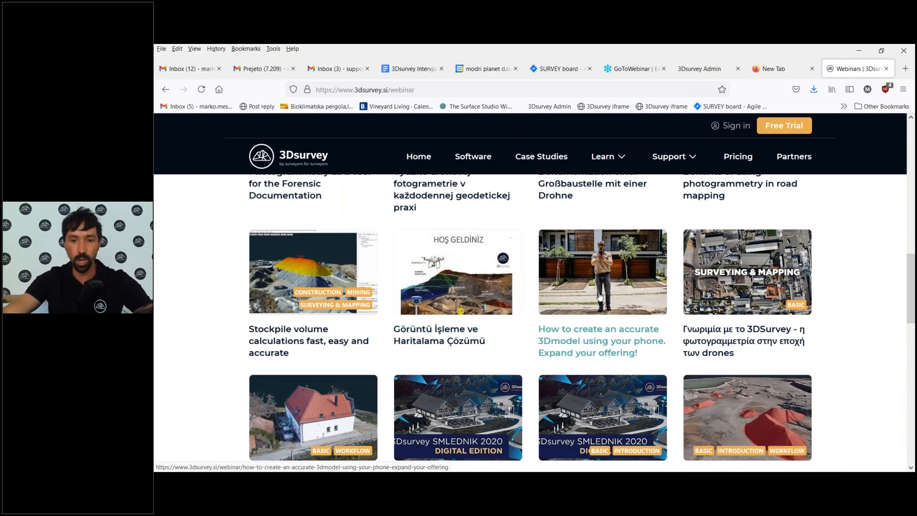
Open the webinar "How to create an accurate 3Dmodel using your phone. Expand your offering!" and review its description and sign-in box
{"action": "left_click", "coordinate": [600, 296]}
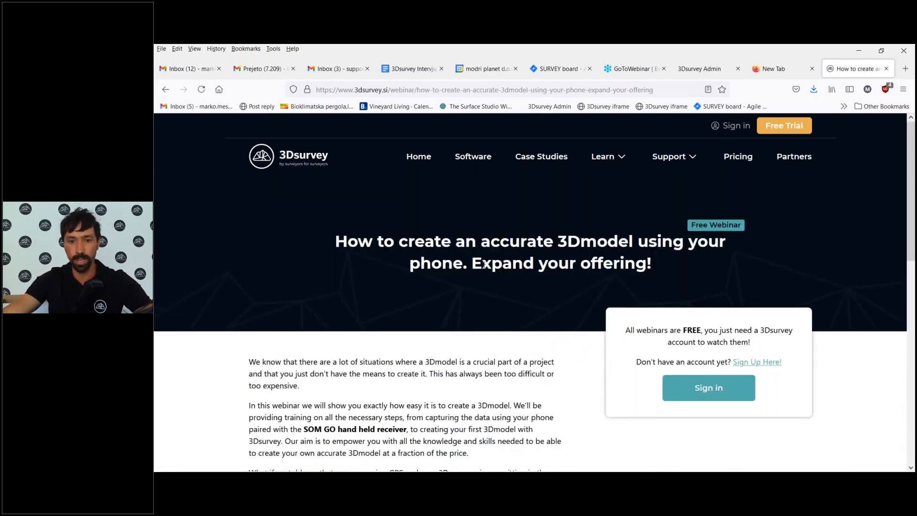
{"action": "scroll", "coordinate": [482, 264], "scroll_direction": "down", "scroll_amount": 4}
{"action": "scroll", "coordinate": [482, 265], "scroll_direction": "up", "scroll_amount": 4}
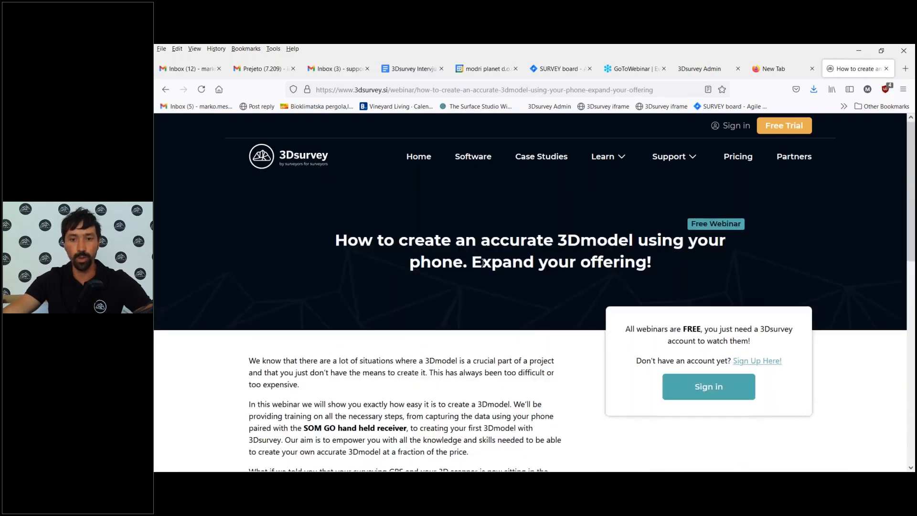
{"action": "scroll", "coordinate": [613, 442], "scroll_direction": "down", "scroll_amount": 2}
{"action": "scroll", "coordinate": [613, 441], "scroll_direction": "up", "scroll_amount": 2}
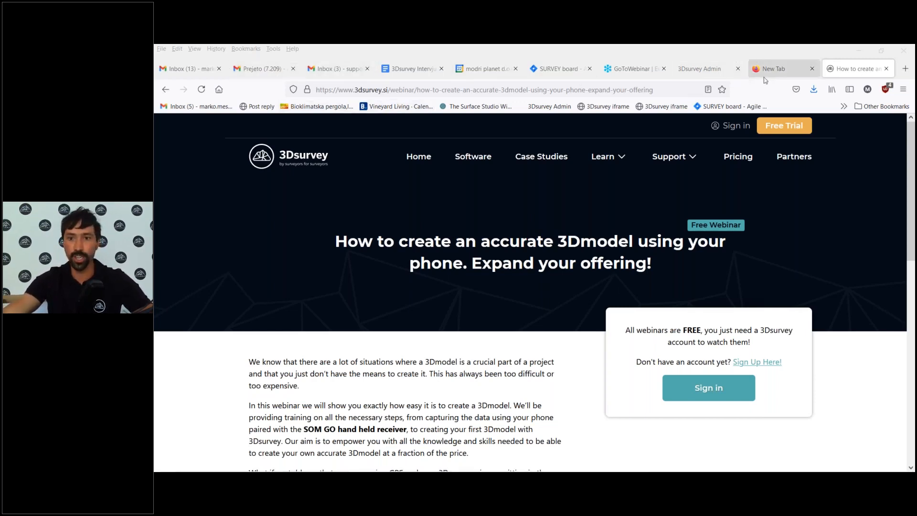
Return to the Webinars page and look through the listed webinars, ending back at "How to use drone and phone camera images in one project"
{"action": "left_click", "coordinate": [601, 158]}
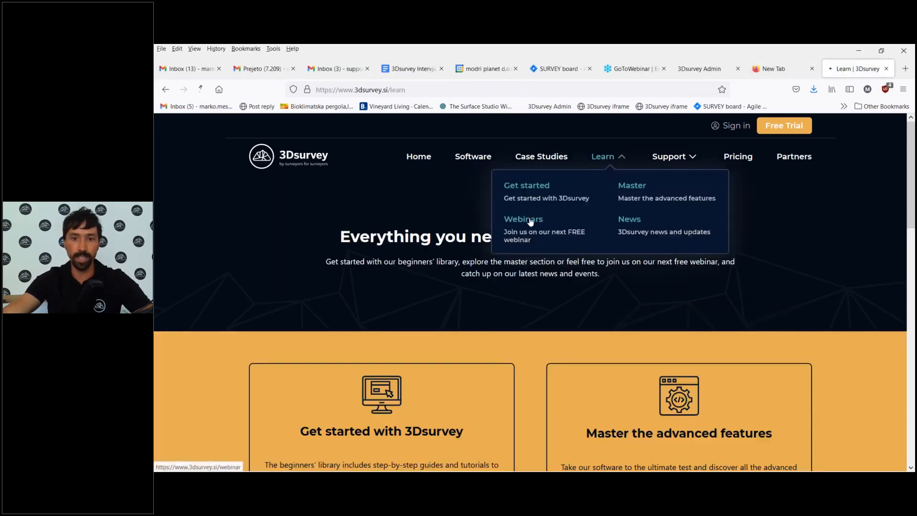
{"action": "left_click", "coordinate": [525, 220]}
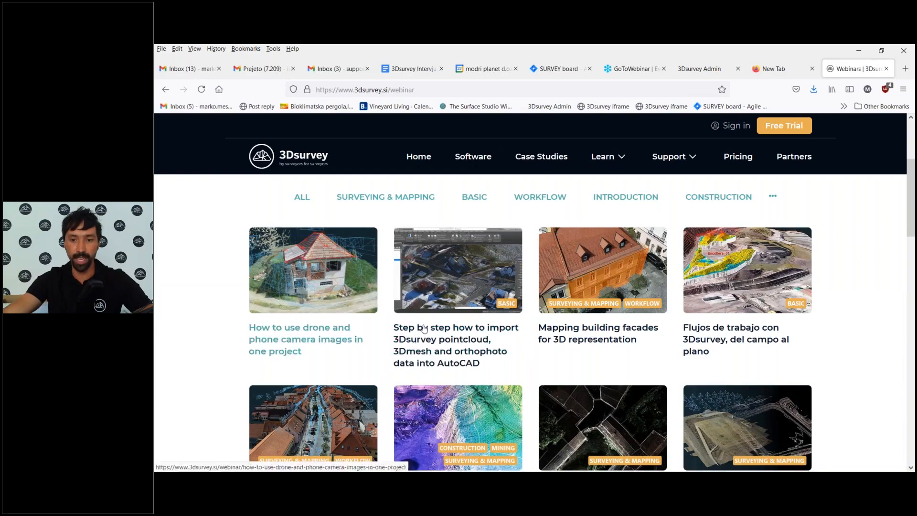
{"action": "scroll", "coordinate": [343, 314], "scroll_direction": "down", "scroll_amount": 2}
{"action": "scroll", "coordinate": [343, 314], "scroll_direction": "down", "scroll_amount": 7}
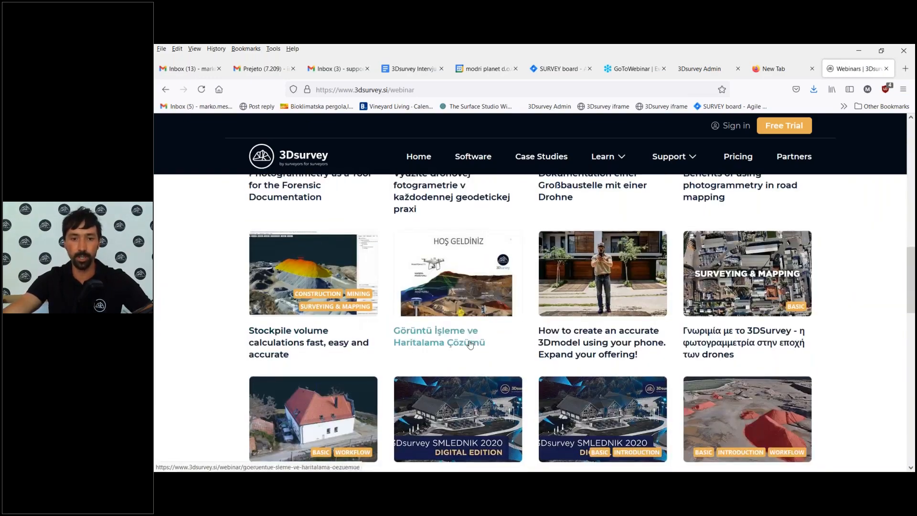
{"action": "scroll", "coordinate": [463, 325], "scroll_direction": "up", "scroll_amount": 10}
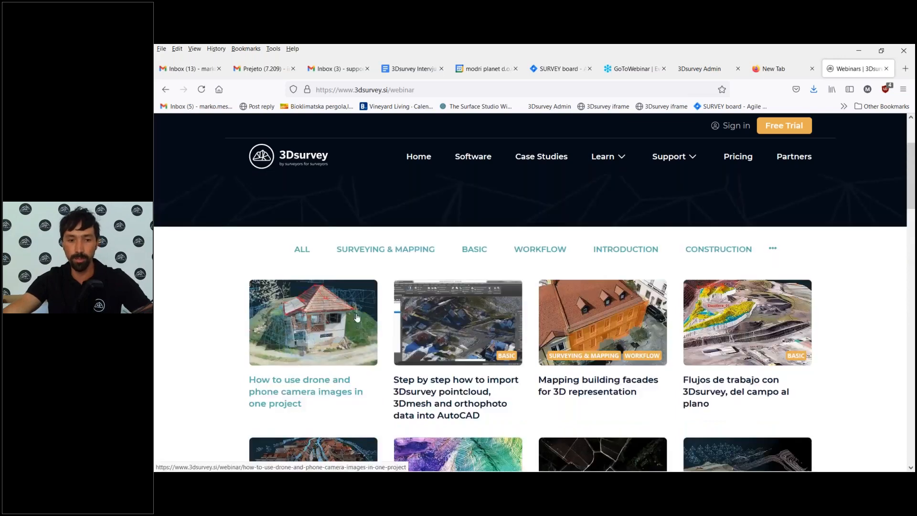